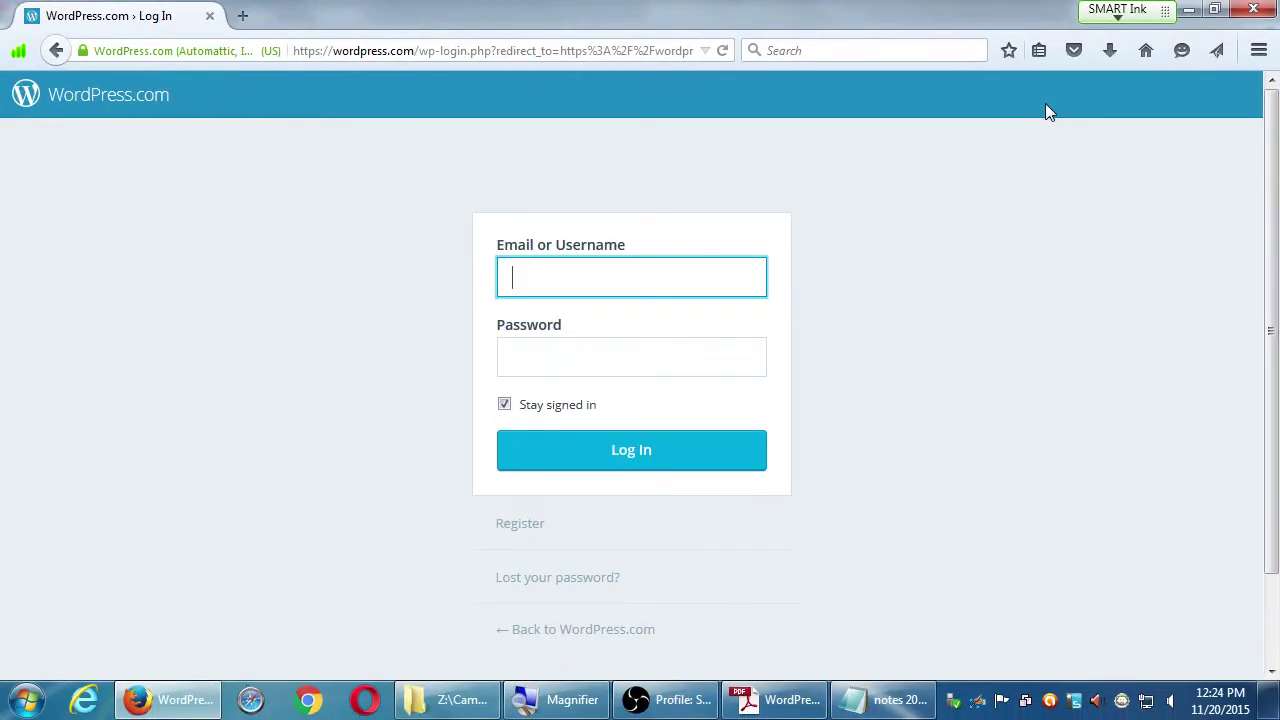
{"action": "double_click", "coordinate": [963, 14]}
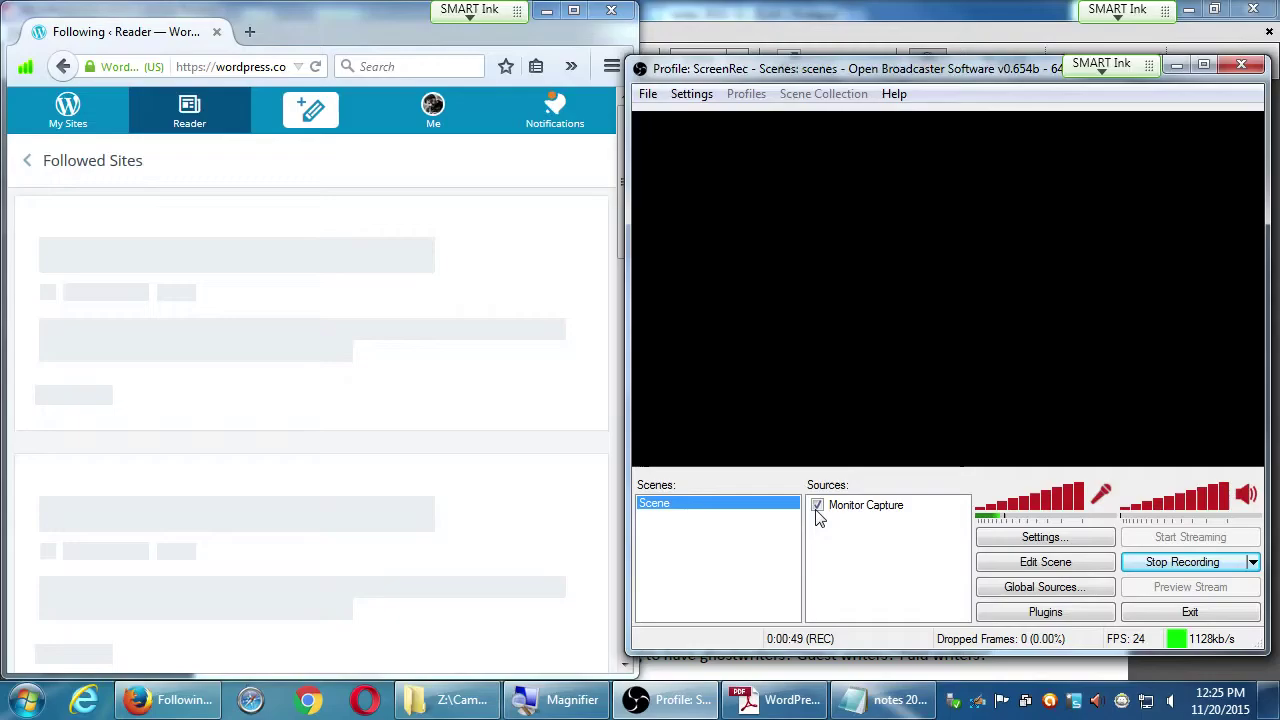
{"action": "left_click", "coordinate": [583, 23]}
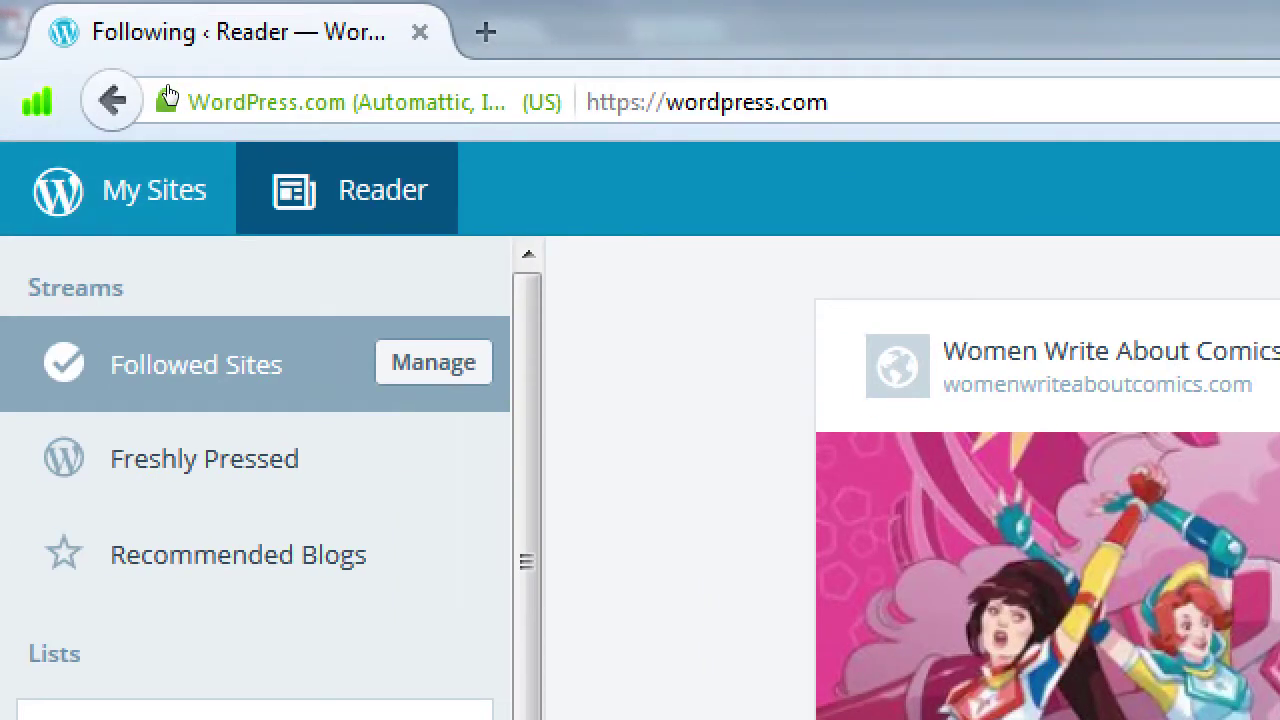
Step: Switch the managed site in My Sites from The Noise Report to Victor's Bakery
{"action": "left_click", "coordinate": [86, 103]}
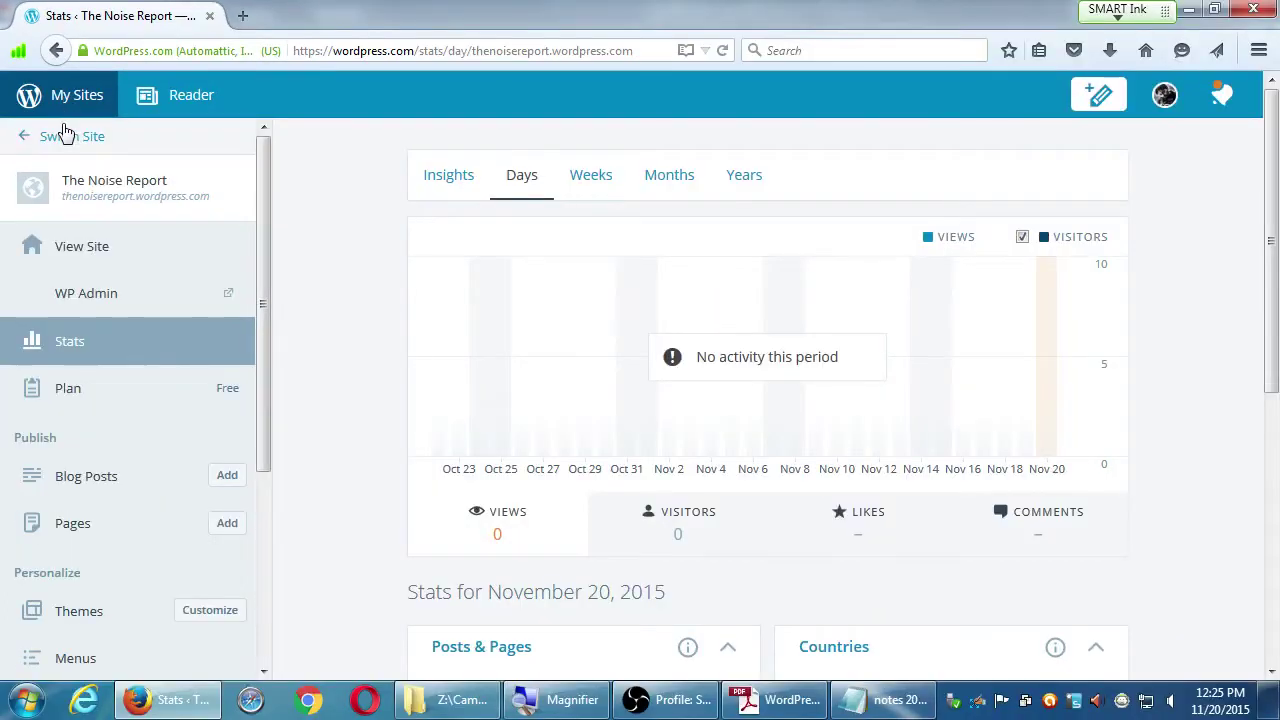
{"action": "left_click", "coordinate": [68, 155]}
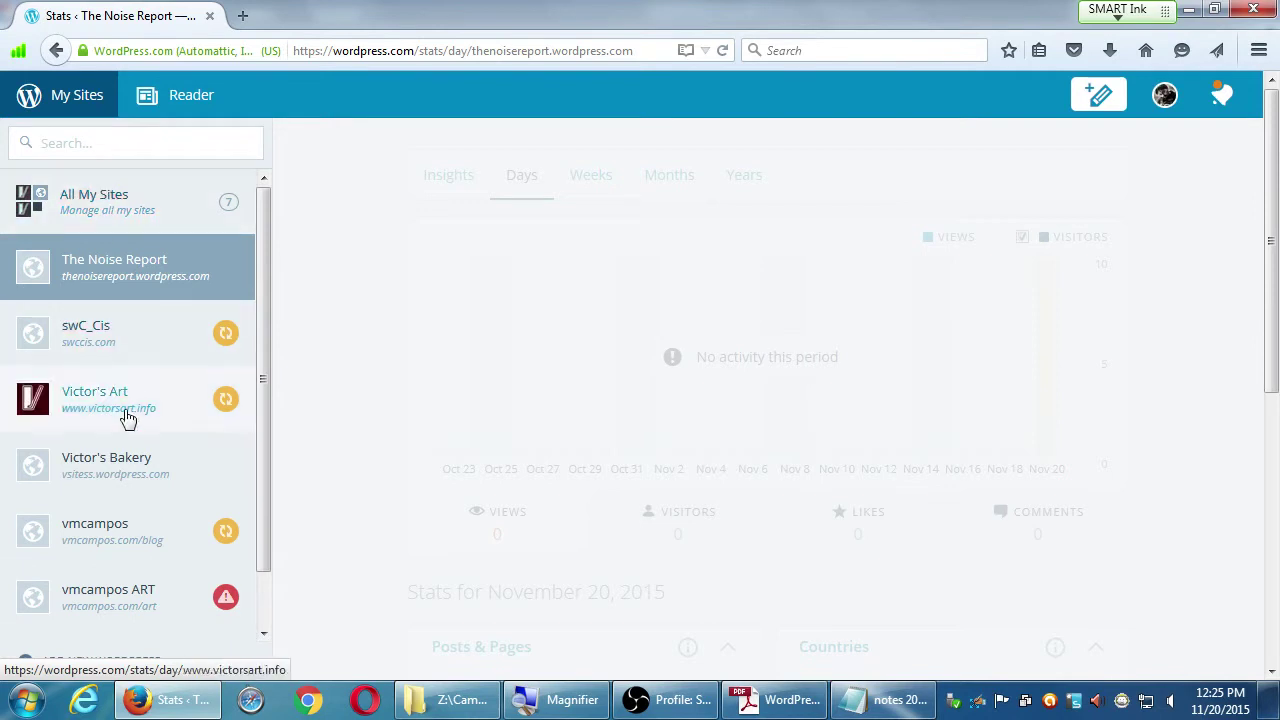
{"action": "scroll", "coordinate": [155, 580], "scroll_direction": "down", "scroll_amount": 1}
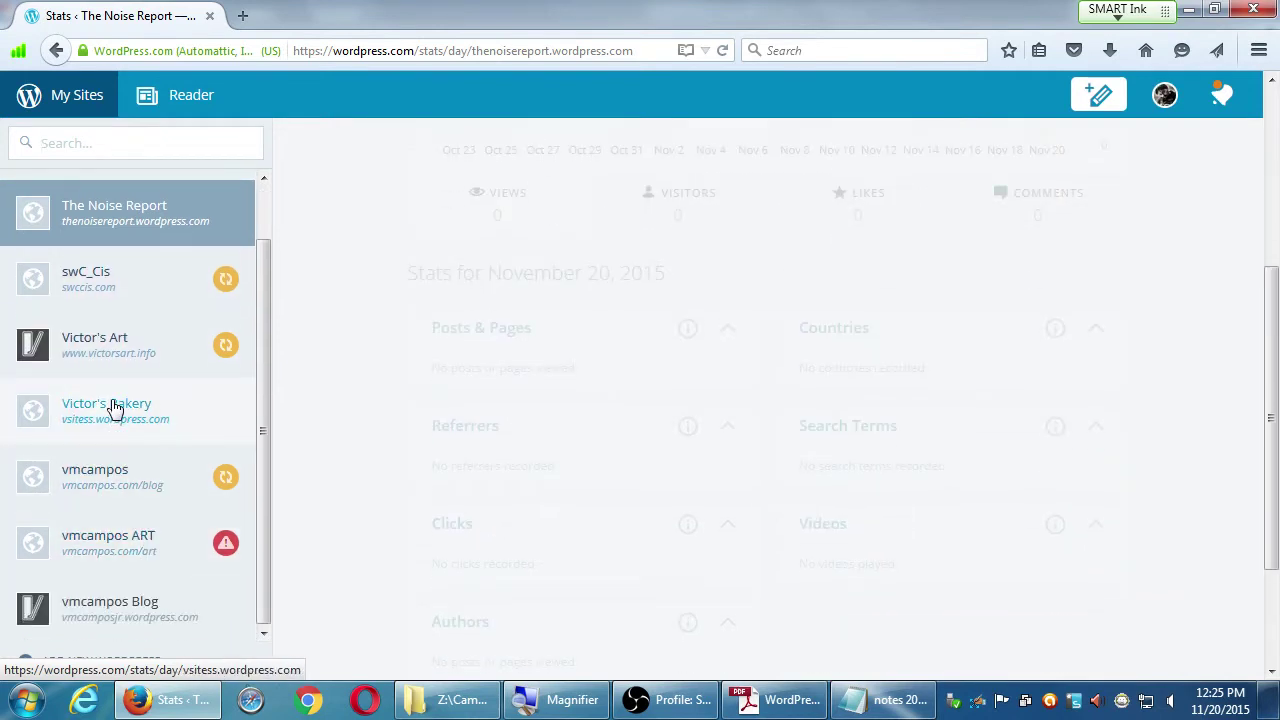
{"action": "left_click", "coordinate": [110, 410]}
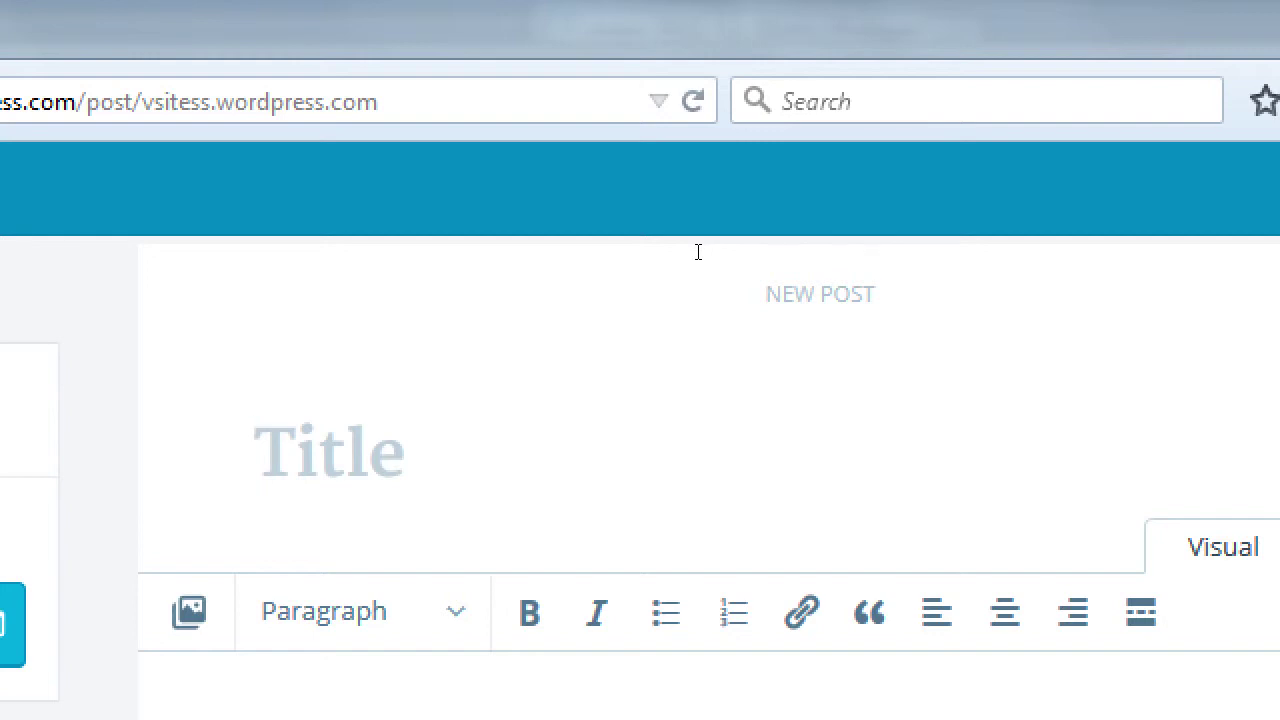
Step: Title the new blog post "Recipe of the Month: Pecan Pie"
{"action": "type", "text": "Recipe of the "}
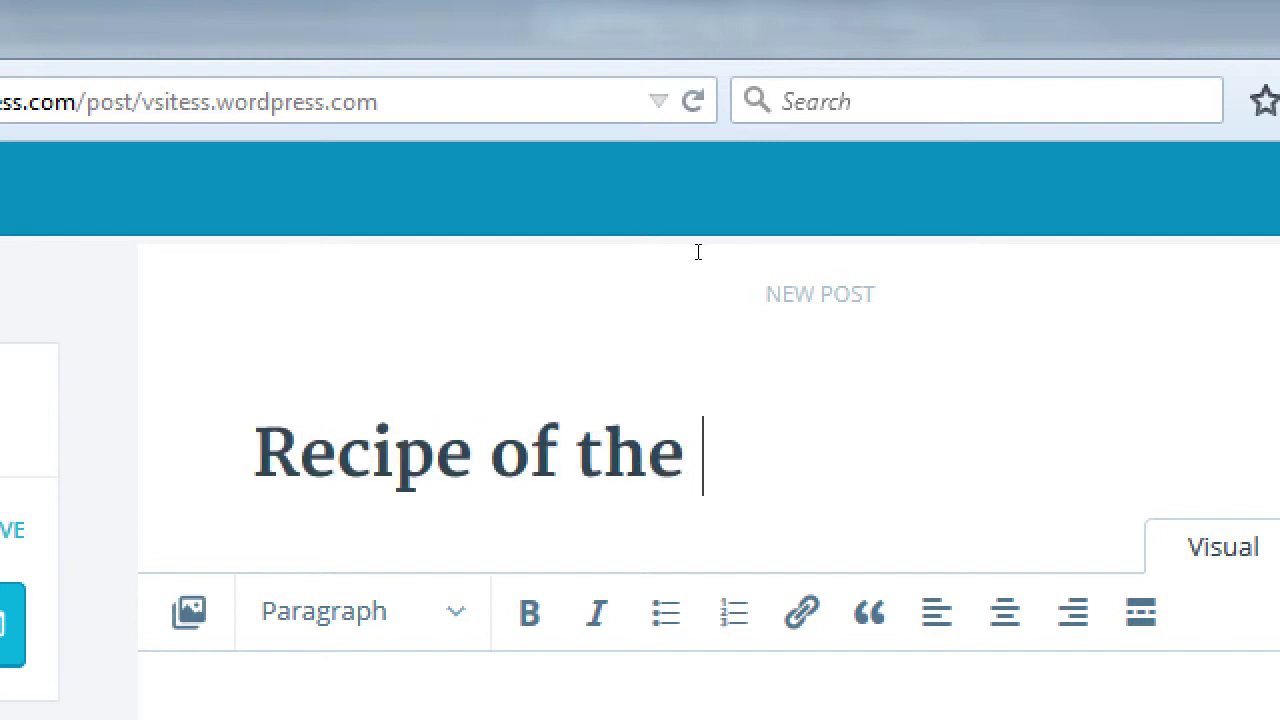
{"action": "type", "text": "MOnth"}
{"action": "key", "text": "BackSpace"}
{"action": "key", "text": "BackSpace"}
{"action": "key", "text": "BackSpace"}
{"action": "key", "text": "BackSpace"}
{"action": "type", "text": "o"}
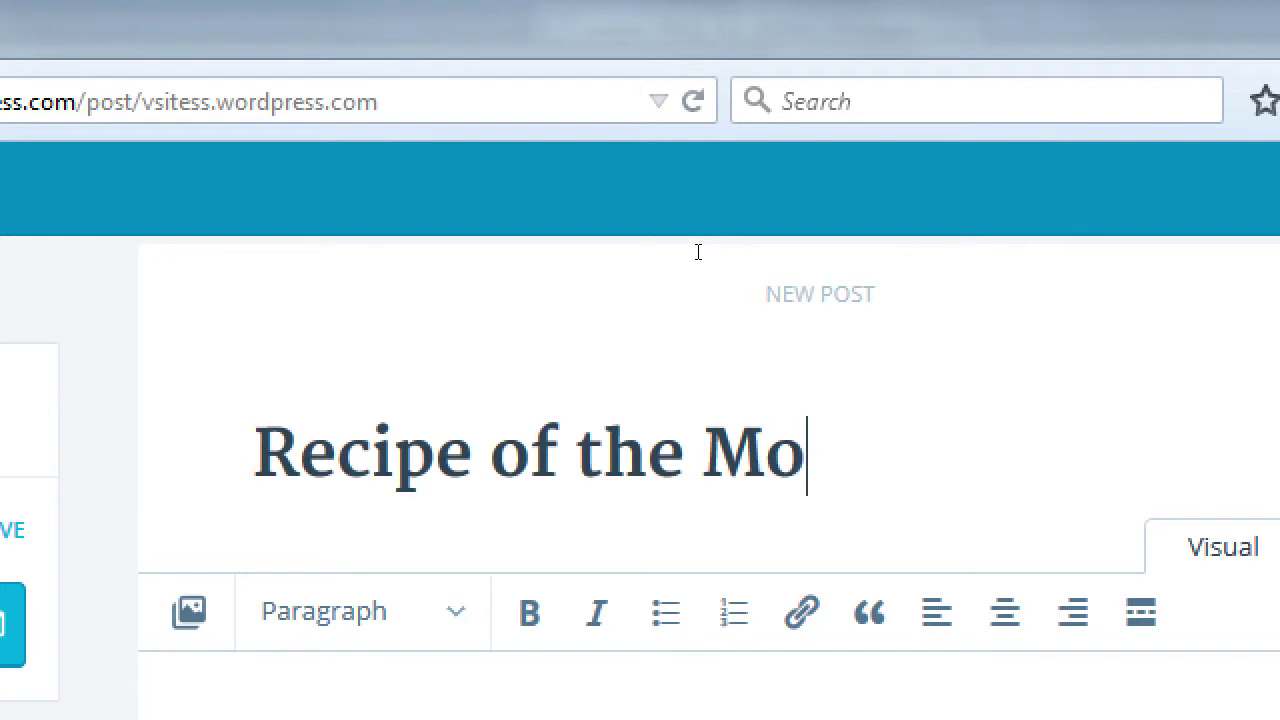
{"action": "type", "text": "nth: Pe"}
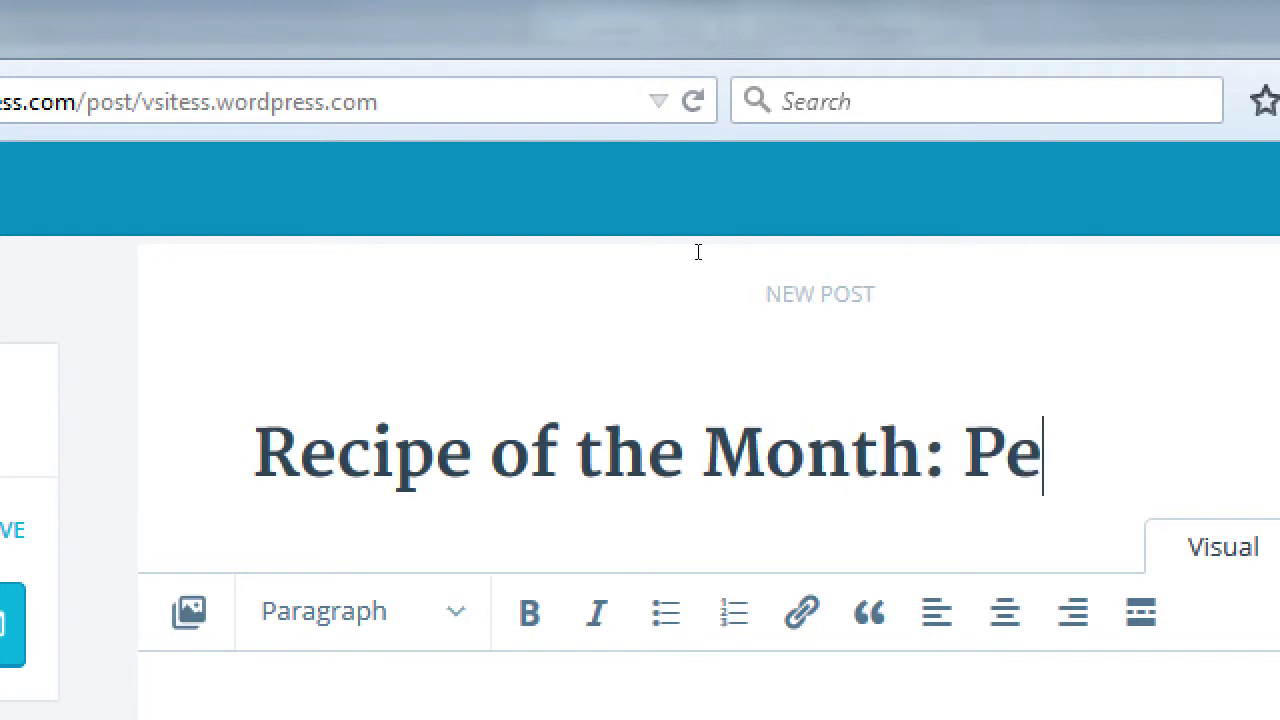
{"action": "type", "text": "can Pie"}
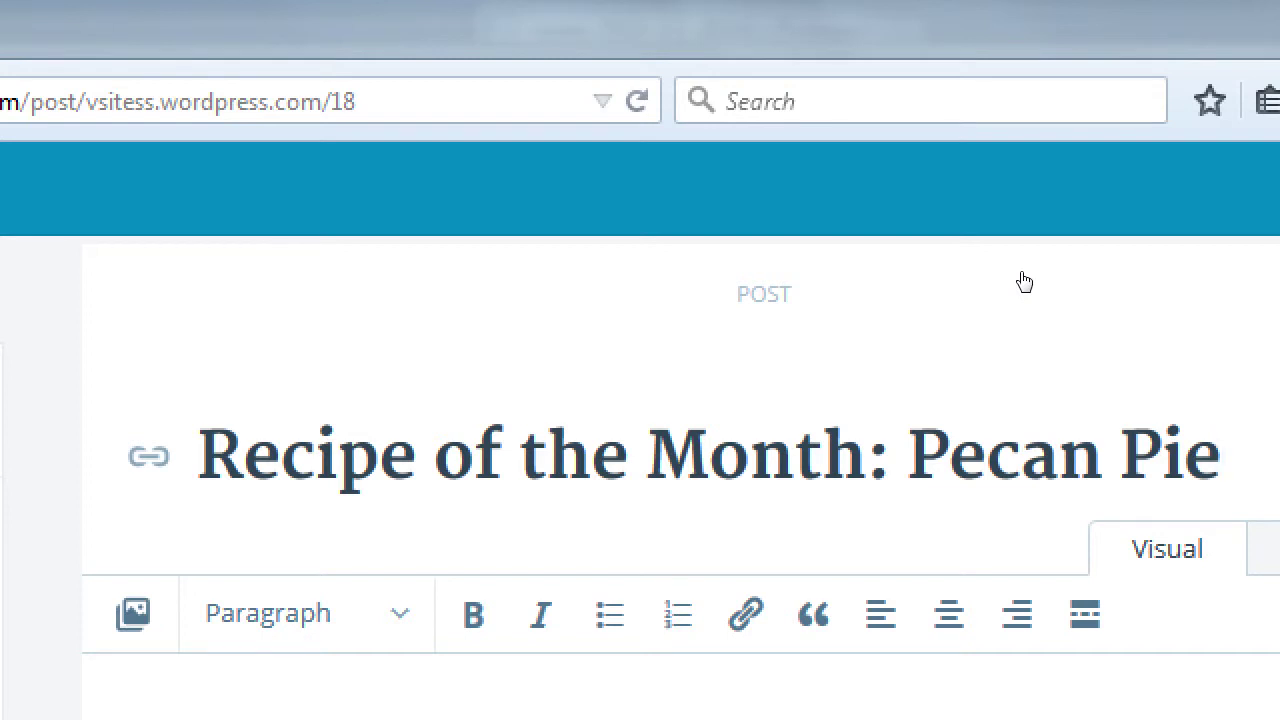
Step: Reword the post title as "Pecan Pie - Recipe of the Month"
{"action": "key", "text": "BackSpace"}
{"action": "key", "text": "BackSpace"}
{"action": "key", "text": "BackSpace"}
{"action": "key", "text": "BackSpace"}
{"action": "key", "text": "BackSpace"}
{"action": "key", "text": "BackSpace"}
{"action": "key", "text": "BackSpace"}
{"action": "key", "text": "BackSpace"}
{"action": "key", "text": "BackSpace"}
{"action": "key", "text": "BackSpace"}
{"action": "key", "text": "BackSpace"}
{"action": "key", "text": "Home"}
{"action": "type", "text": "Pe"}
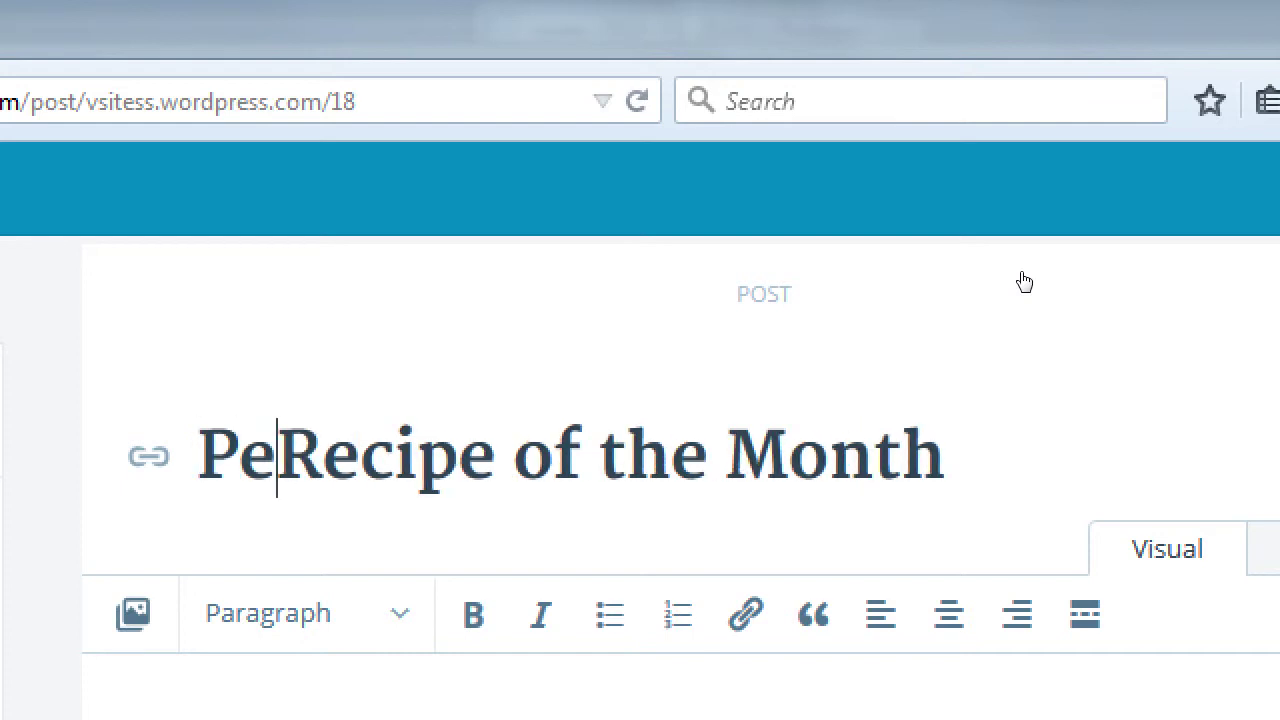
{"action": "type", "text": "can POie"}
{"action": "key", "text": "BackSpace"}
{"action": "key", "text": "BackSpace"}
{"action": "key", "text": "BackSpace"}
{"action": "type", "text": "ie -"}
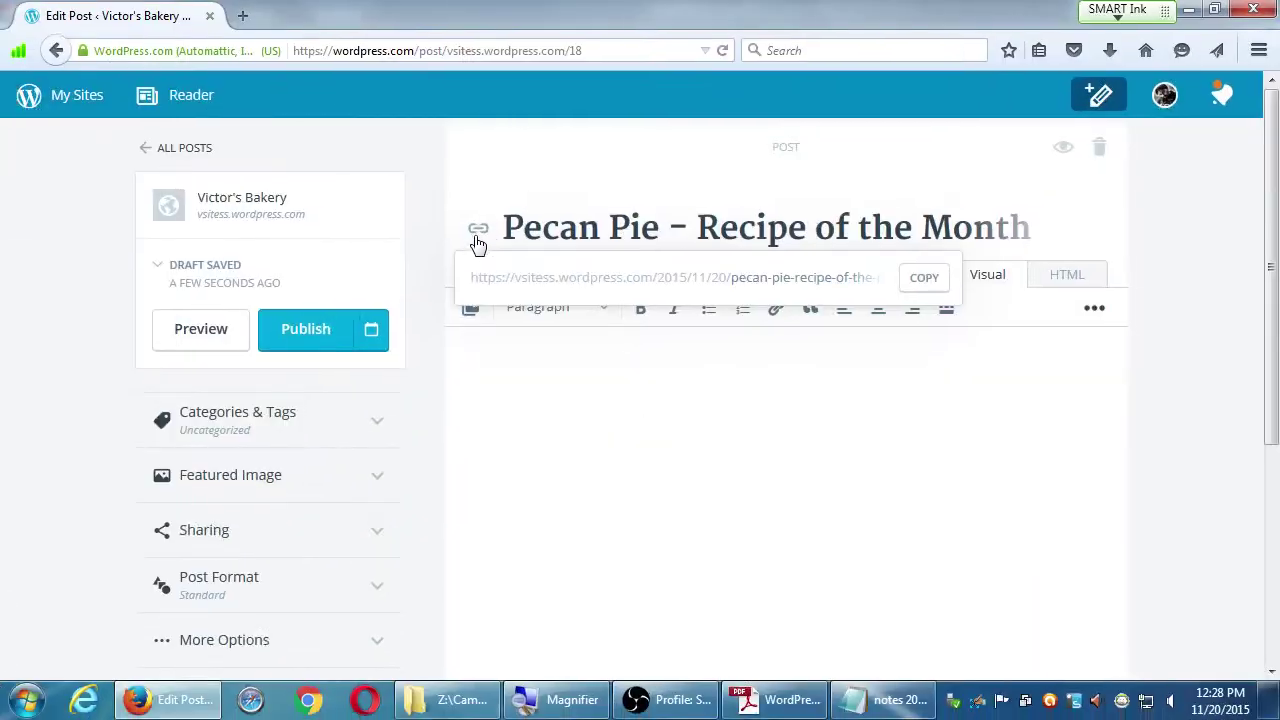
Step: Shorten the post's permalink slug to "pecan-pie-recipe-month"
{"action": "left_click", "coordinate": [809, 280]}
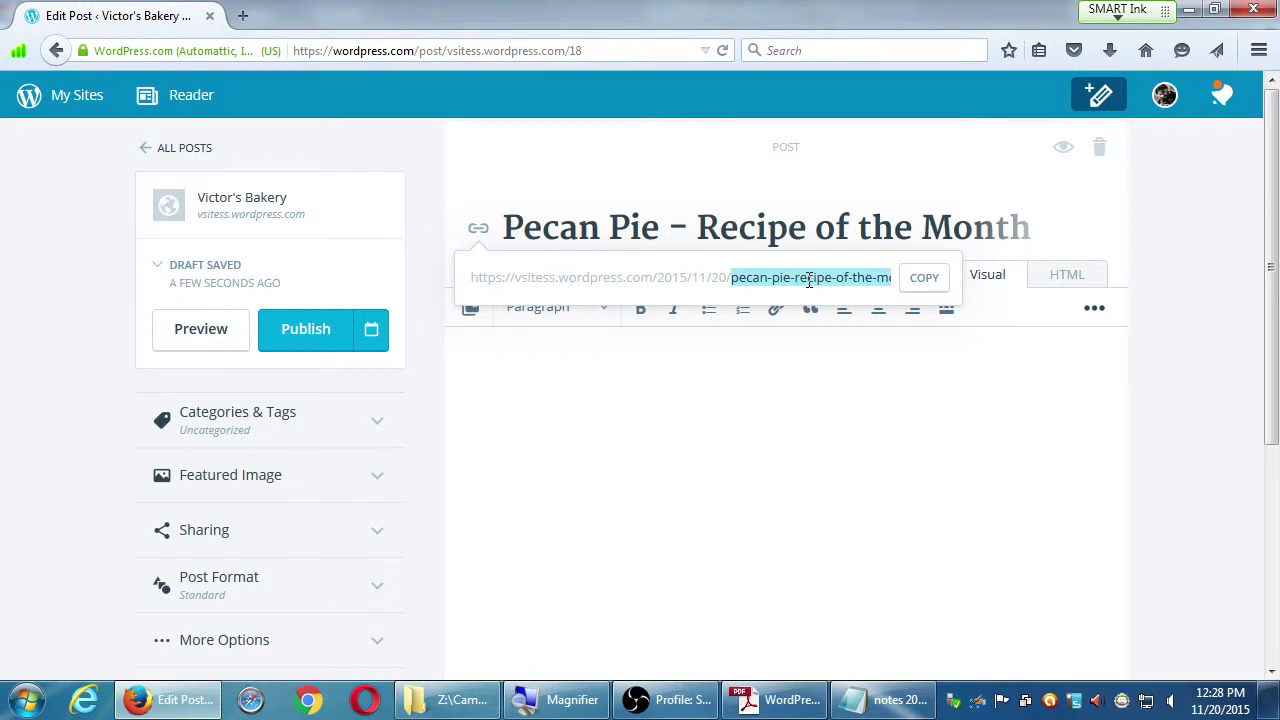
{"action": "key", "text": "End"}
{"action": "key", "text": "Left"}
{"action": "key", "text": "Left"}
{"action": "key", "text": "Left"}
{"action": "key", "text": "BackSpace"}
{"action": "key", "text": "BackSpace"}
{"action": "key", "text": "BackSpace"}
{"action": "key", "text": "BackSpace"}
{"action": "key", "text": "BackSpace"}
{"action": "key", "text": "BackSpace"}
{"action": "key", "text": "BackSpace"}
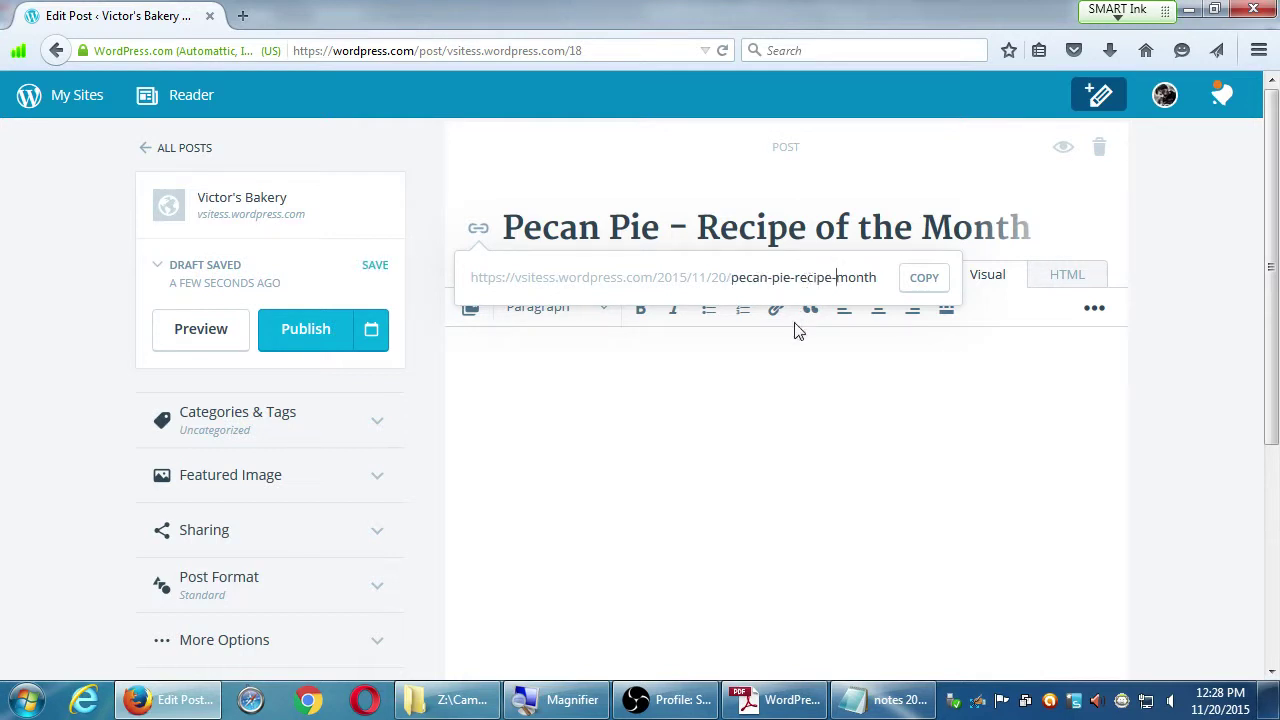
{"action": "key", "text": "Return"}
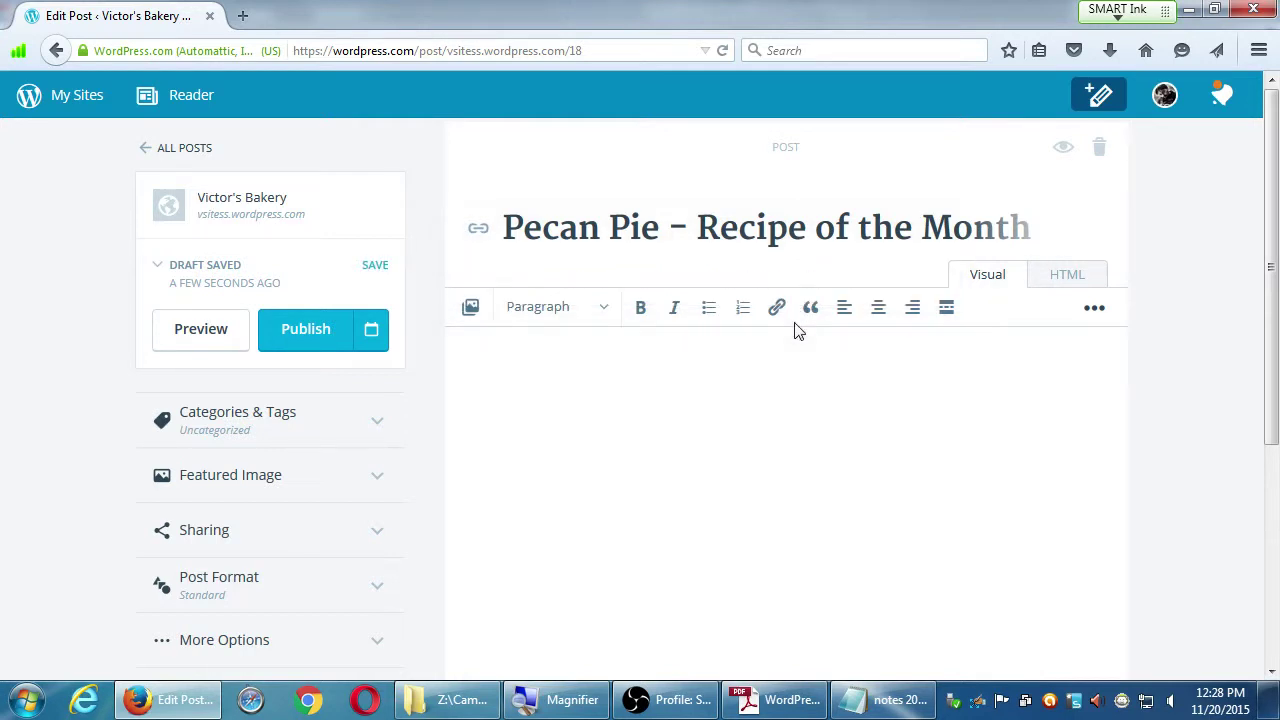
Step: Cut the month part from the permalink slug so it reads "pecan-pie-recipe"
{"action": "left_click", "coordinate": [478, 232]}
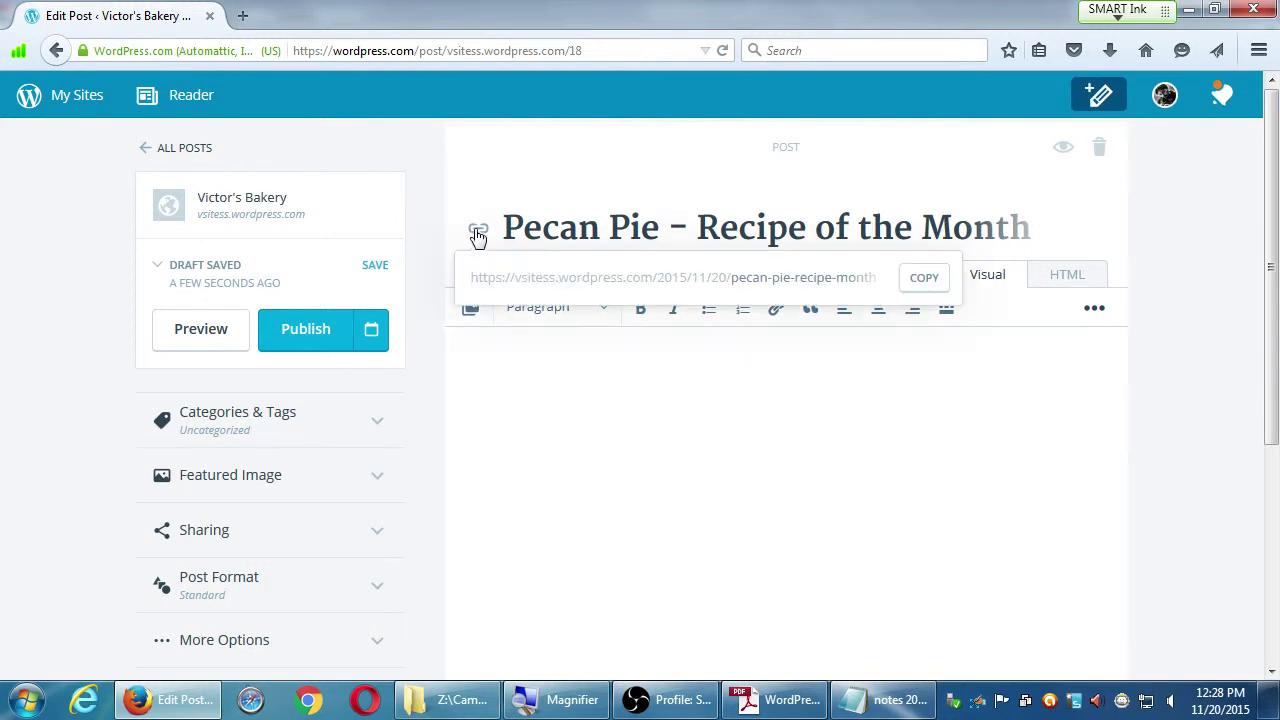
{"action": "left_click", "coordinate": [771, 277]}
{"action": "key", "text": "Right"}
{"action": "key", "text": "Right"}
{"action": "key", "text": "Right"}
{"action": "key", "text": "Right"}
{"action": "key", "text": "Right"}
{"action": "key", "text": "Right"}
{"action": "key", "text": "Right"}
{"action": "key", "text": "Right"}
{"action": "key", "text": "Right"}
{"action": "key", "text": "Right"}
{"action": "key", "text": "Right"}
{"action": "key", "text": "Delete"}
{"action": "key", "text": "Delete"}
{"action": "key", "text": "Delete"}
{"action": "key", "text": "Delete"}
{"action": "key", "text": "Delete"}
{"action": "key", "text": "Delete"}
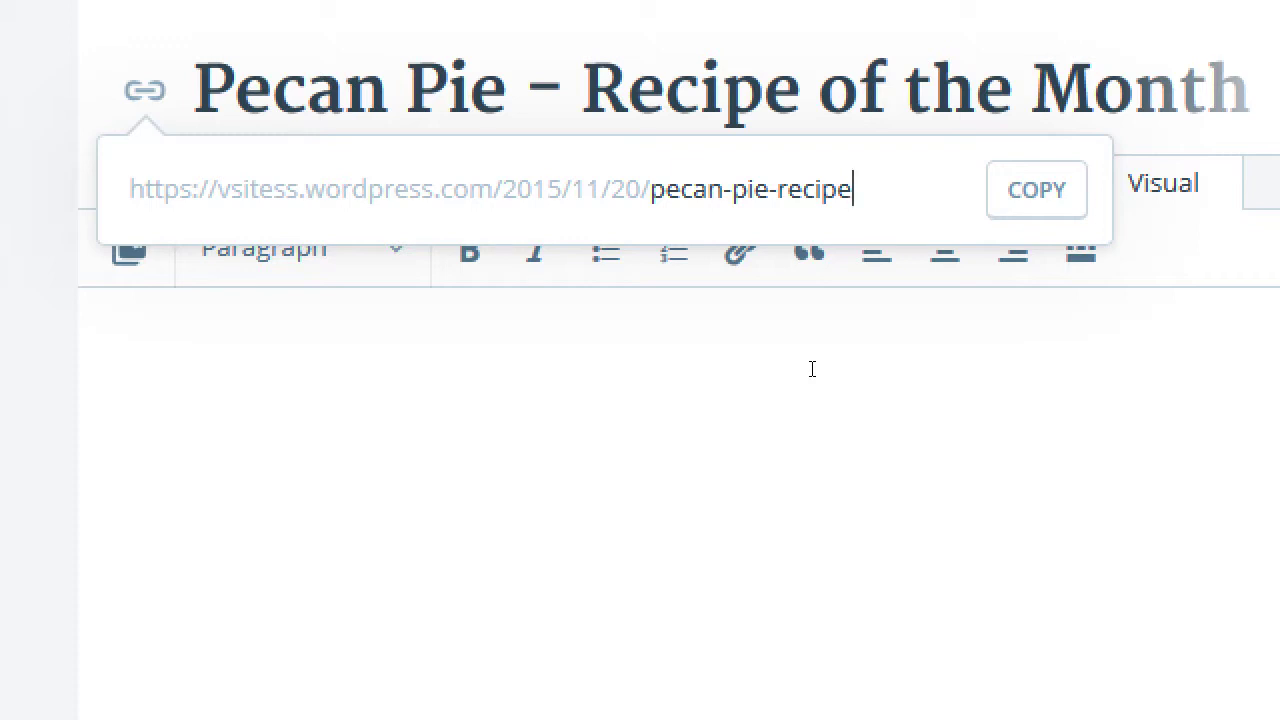
{"action": "left_click", "coordinate": [812, 369]}
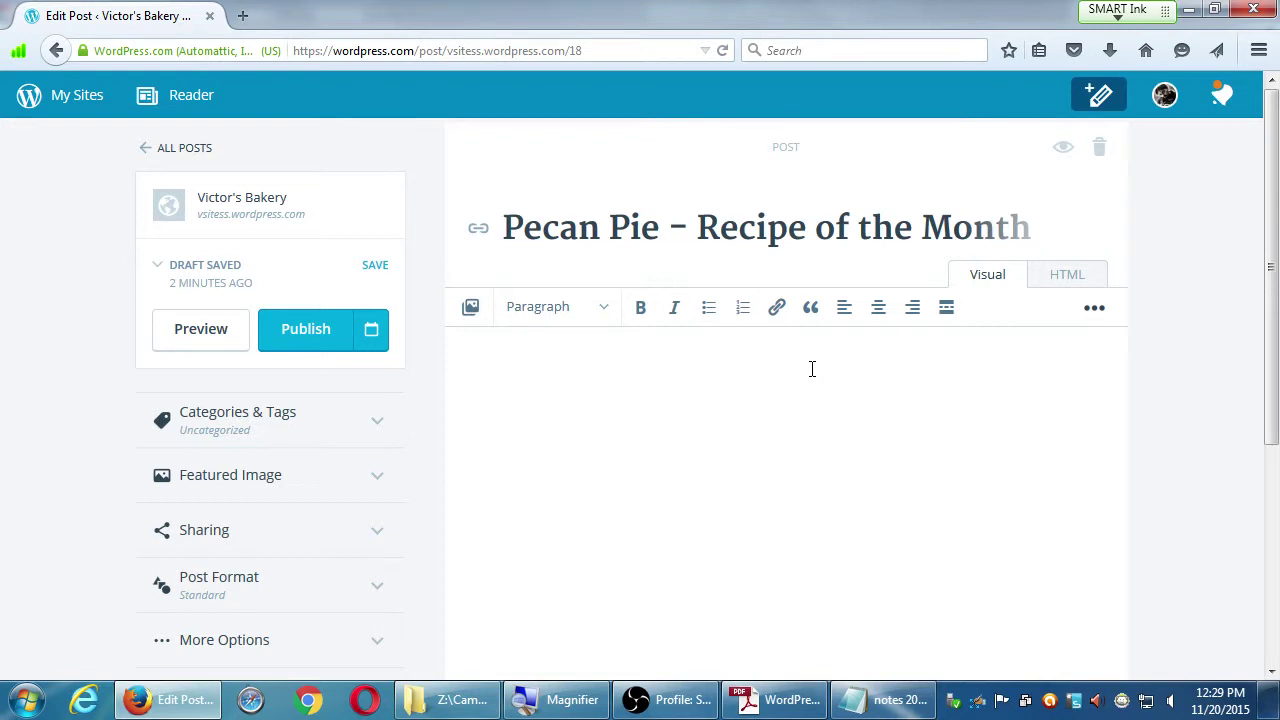
Step: Check the edited permalink of the Pecan Pie post
{"action": "left_click", "coordinate": [479, 230]}
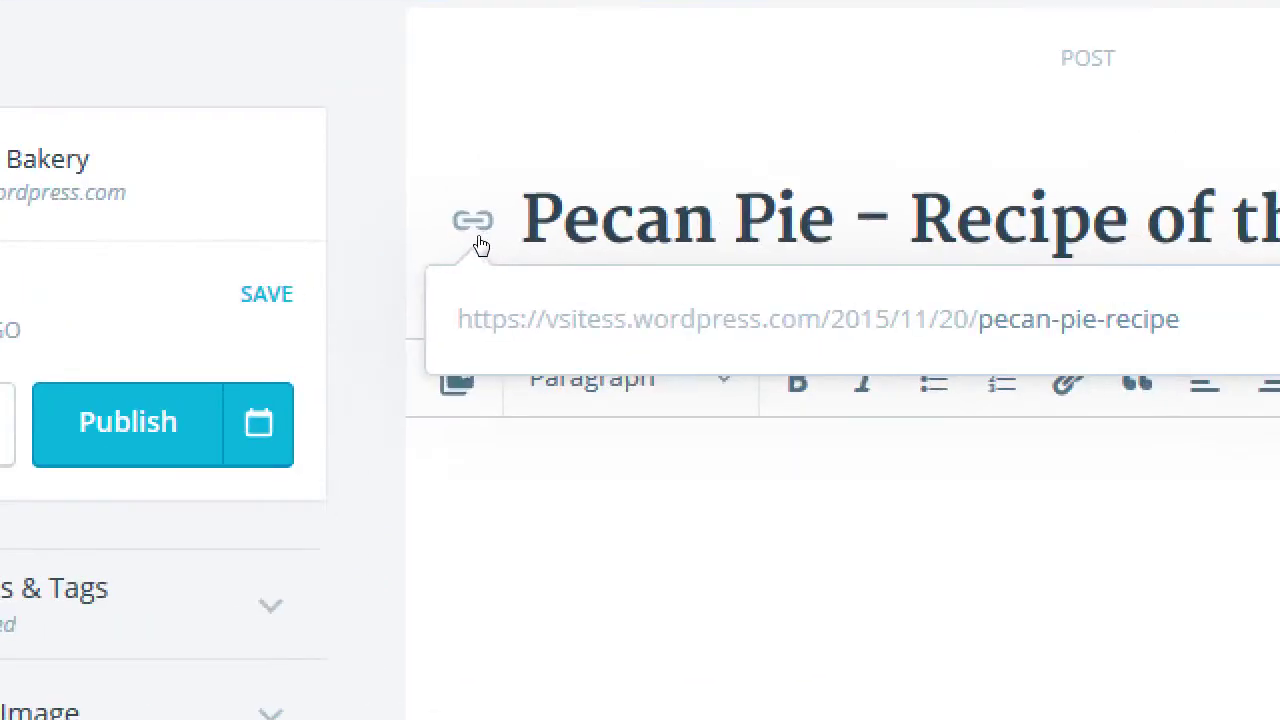
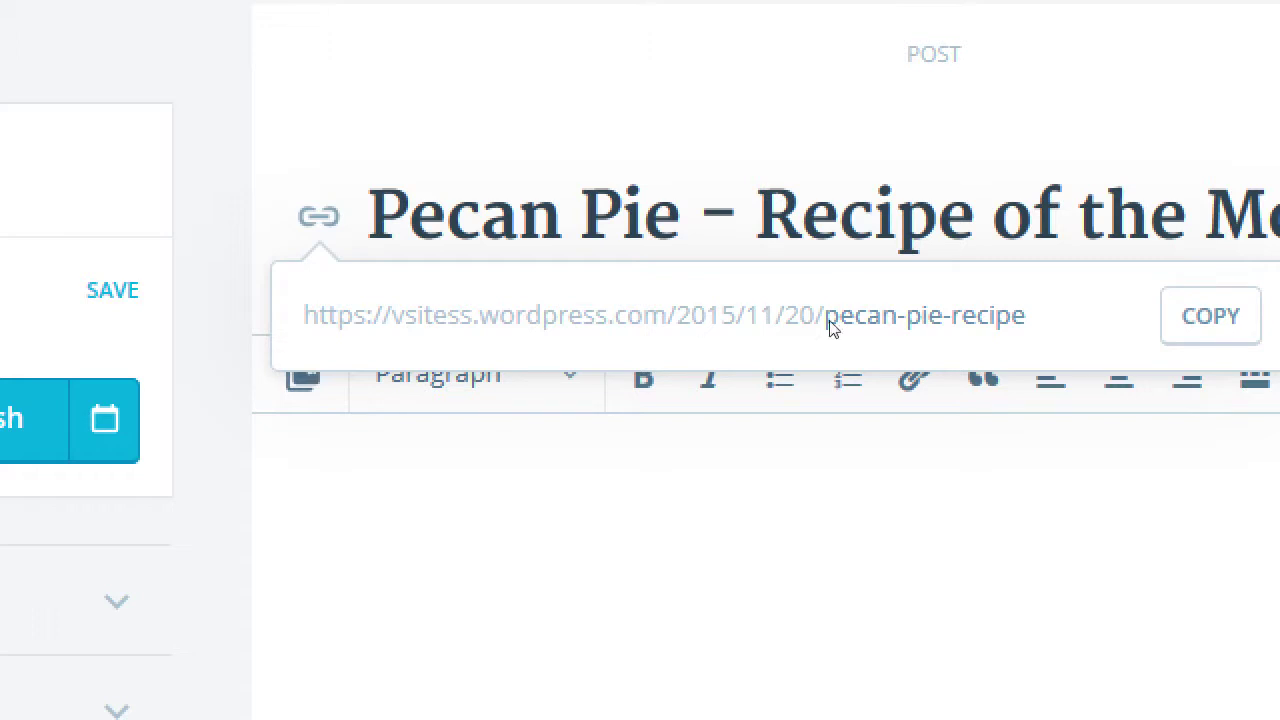
{"action": "left_click", "coordinate": [424, 224]}
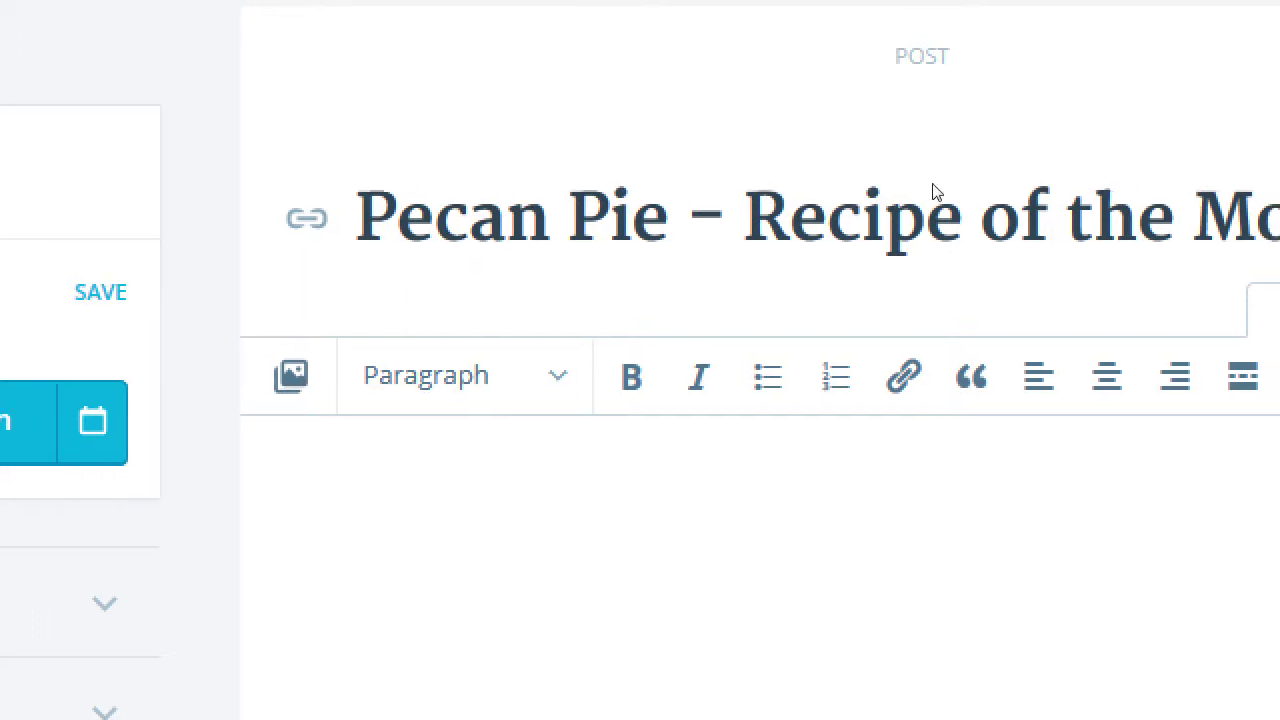
{"action": "left_click", "coordinate": [474, 237]}
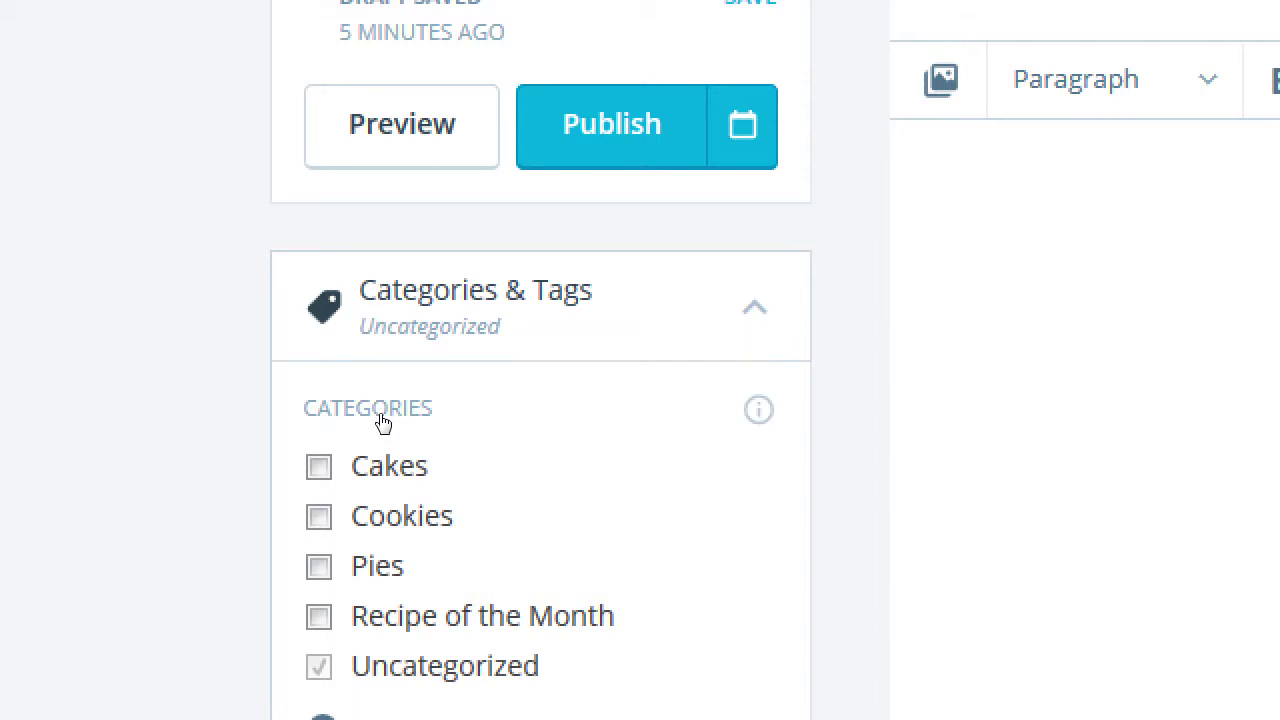
Step: Look over the available categories and the tags field in the post's Categories & Tags settings
{"action": "scroll", "coordinate": [360, 455], "scroll_direction": "down", "scroll_amount": 3}
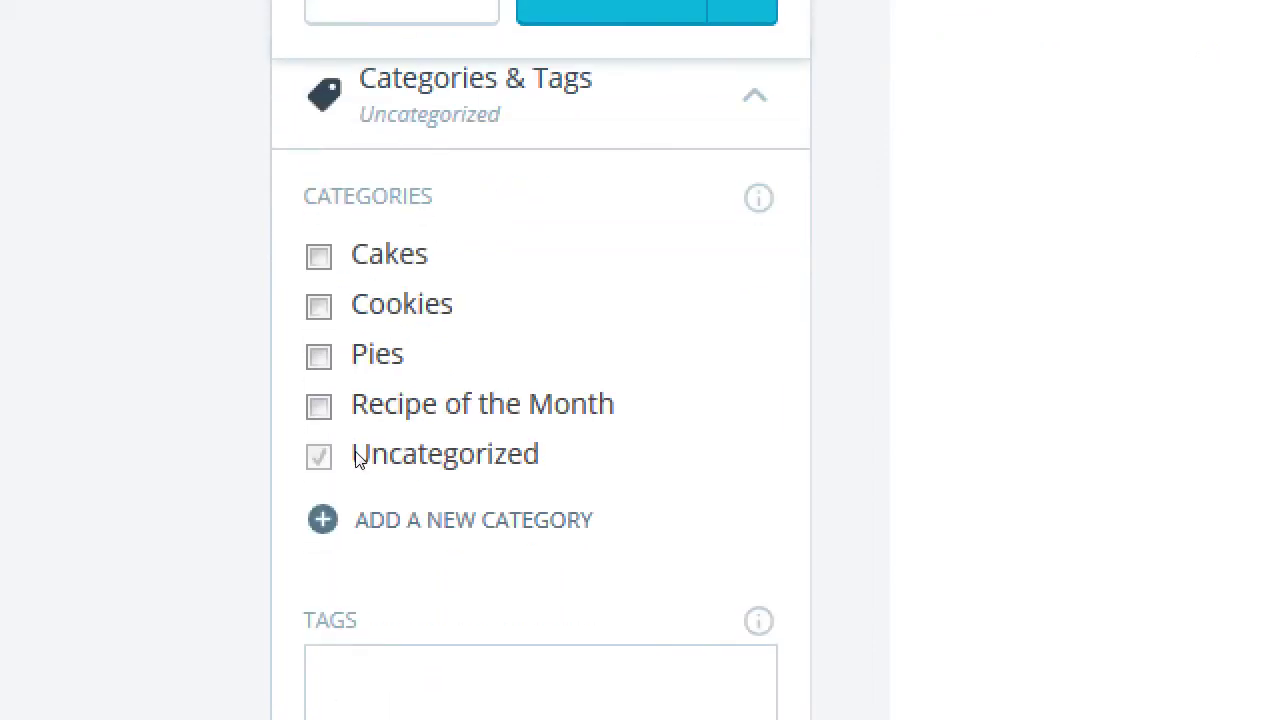
{"action": "scroll", "coordinate": [360, 460], "scroll_direction": "down", "scroll_amount": 1}
{"action": "scroll", "coordinate": [360, 460], "scroll_direction": "up", "scroll_amount": 2}
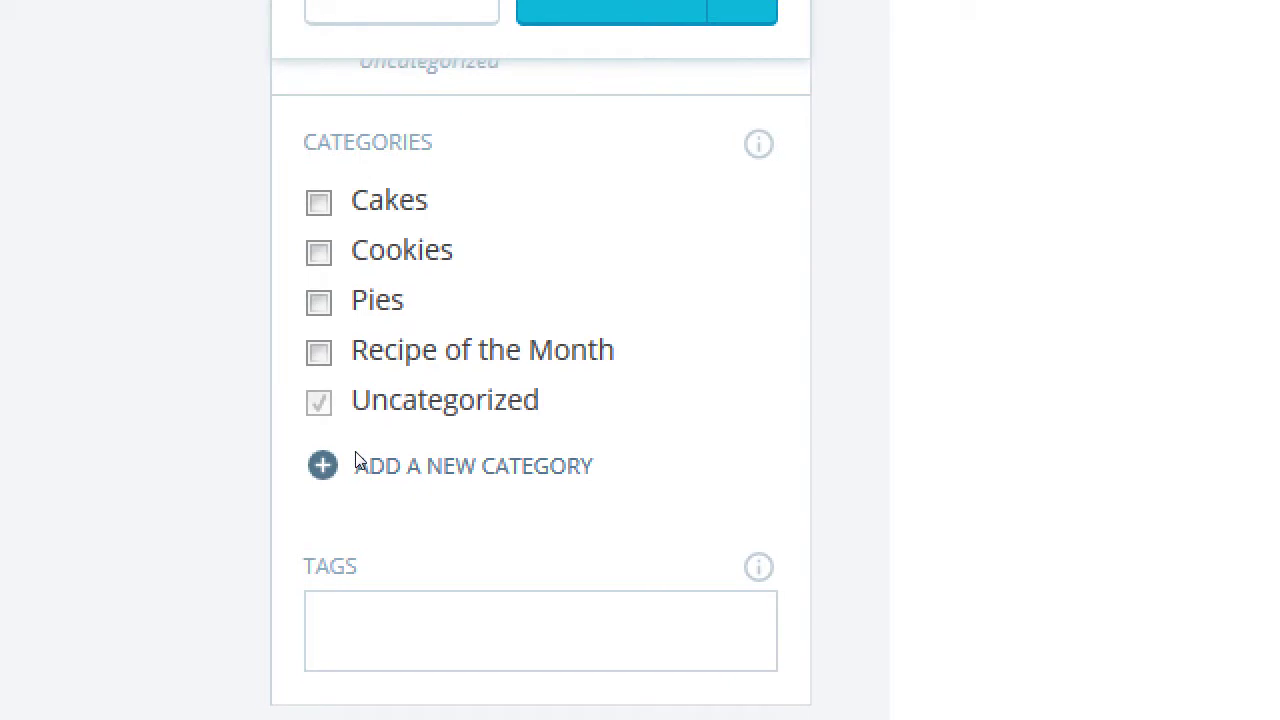
{"action": "scroll", "coordinate": [356, 460], "scroll_direction": "down", "scroll_amount": 1}
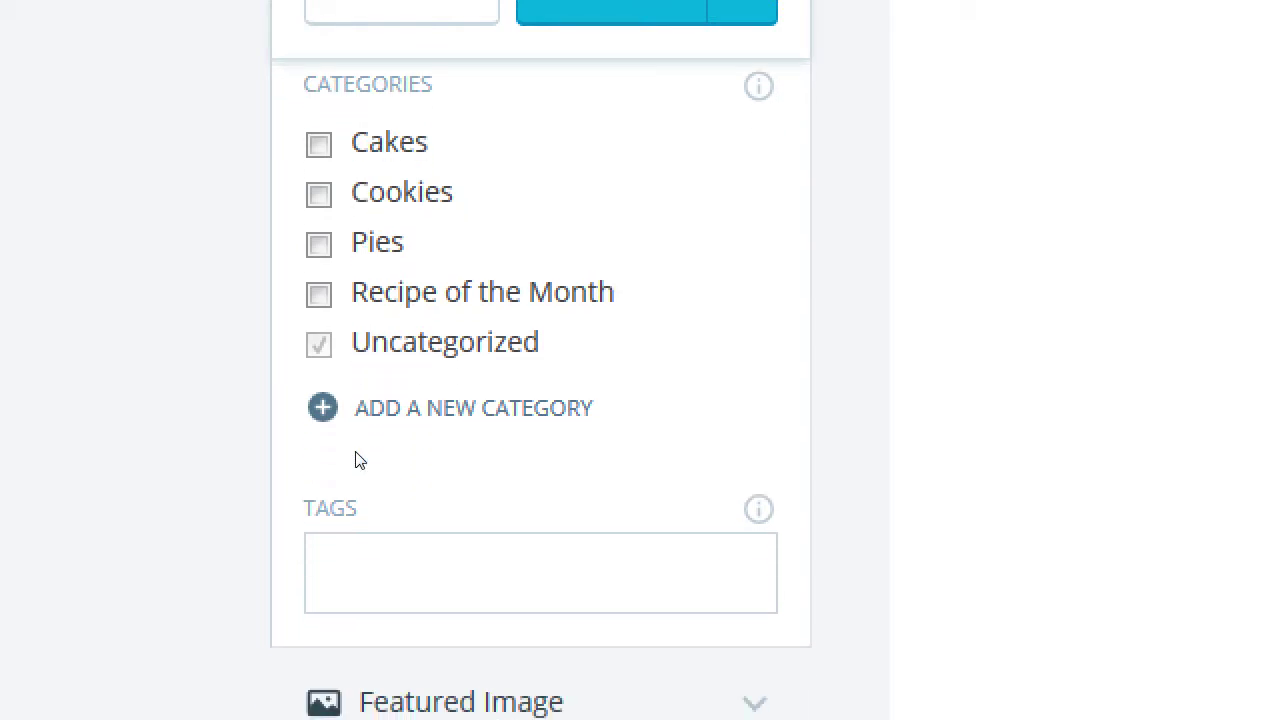
{"action": "scroll", "coordinate": [395, 483], "scroll_direction": "up", "scroll_amount": 1}
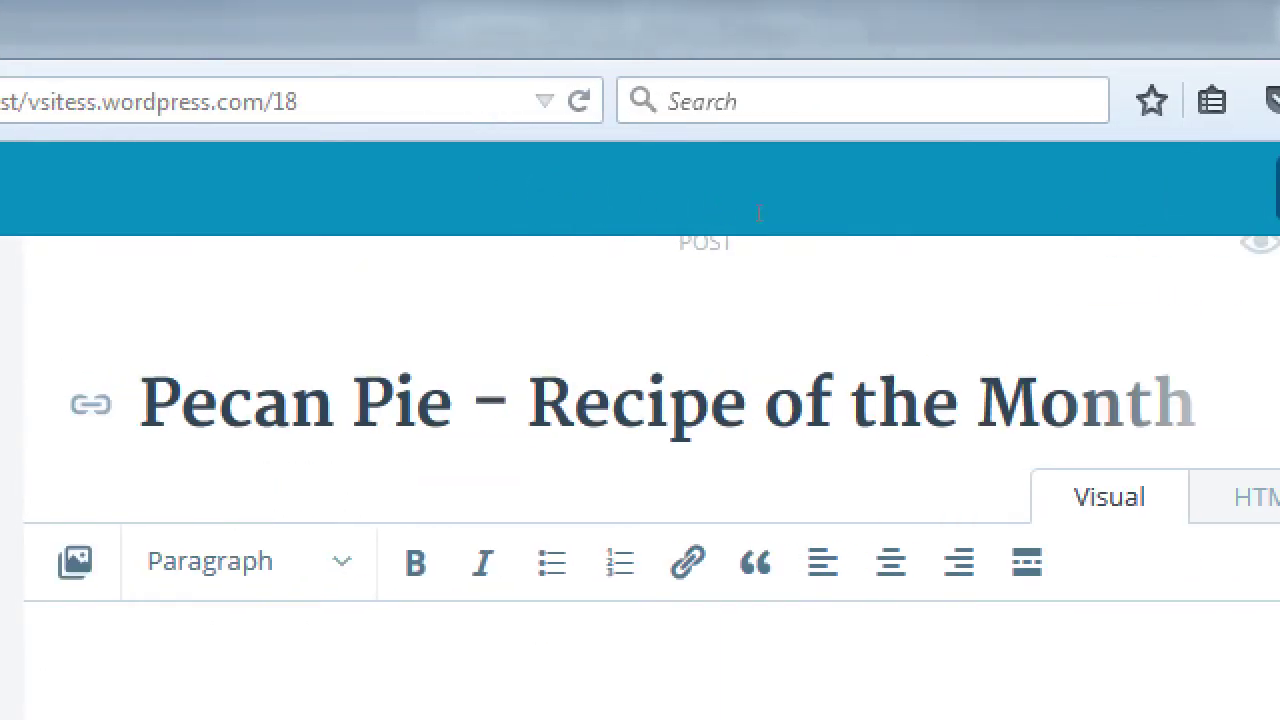
{"action": "scroll", "coordinate": [986, 194], "scroll_direction": "down", "scroll_amount": 1}
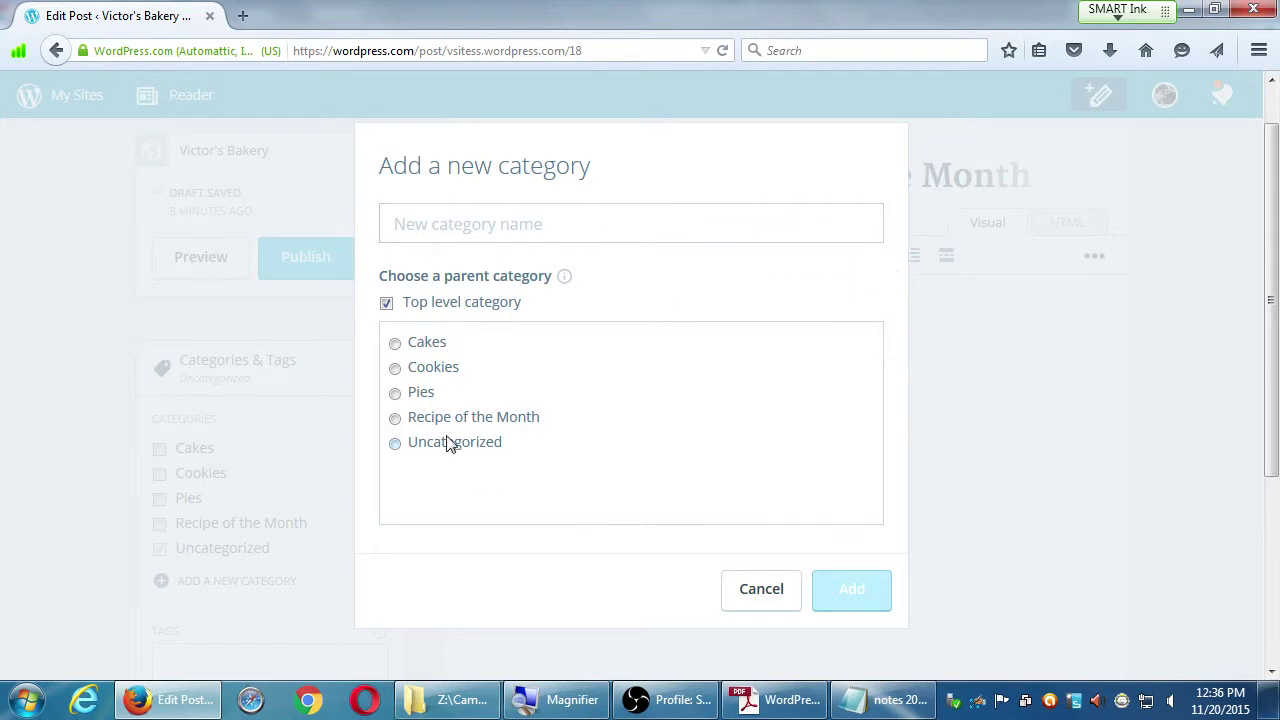
Step: Cancel adding a new category and assign the post only to Recipe of the Month, clearing Uncategorized
{"action": "left_click", "coordinate": [396, 418]}
{"action": "left_click", "coordinate": [780, 592]}
{"action": "left_click", "coordinate": [160, 524]}
{"action": "left_click", "coordinate": [160, 549]}
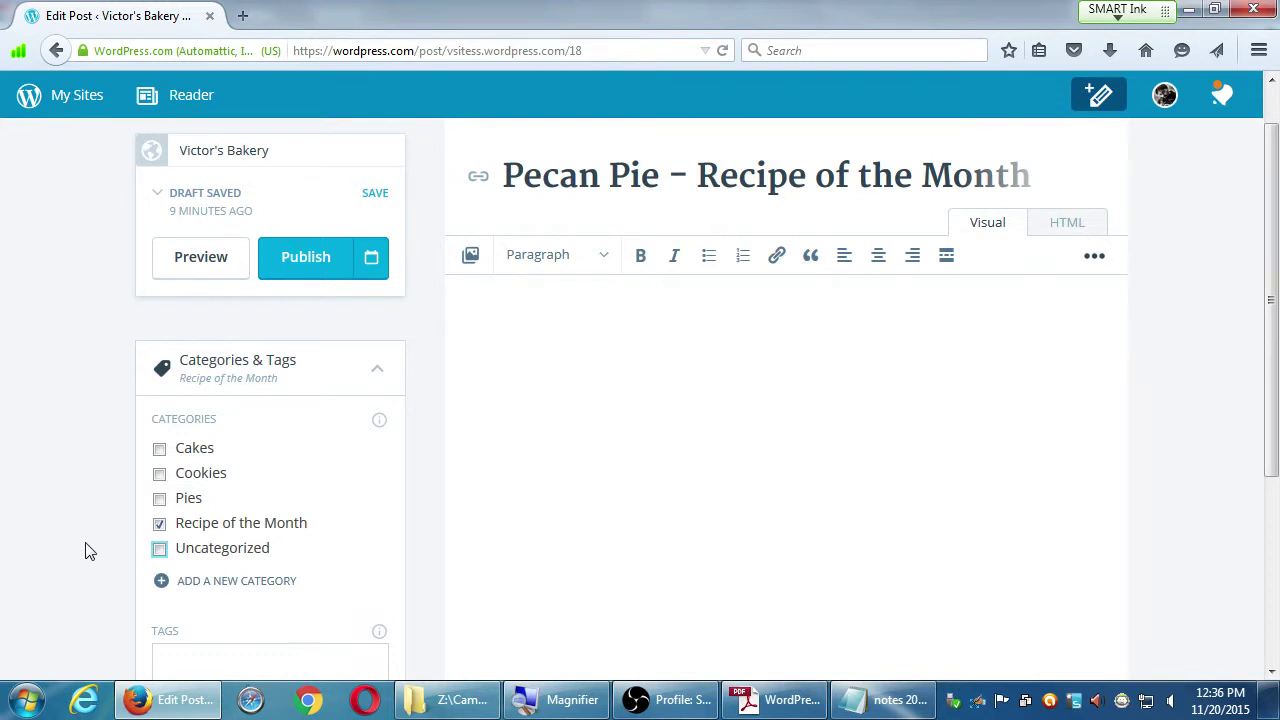
Step: Check the suggested existing tags for the post without adding any
{"action": "scroll", "coordinate": [80, 551], "scroll_direction": "down", "scroll_amount": 2}
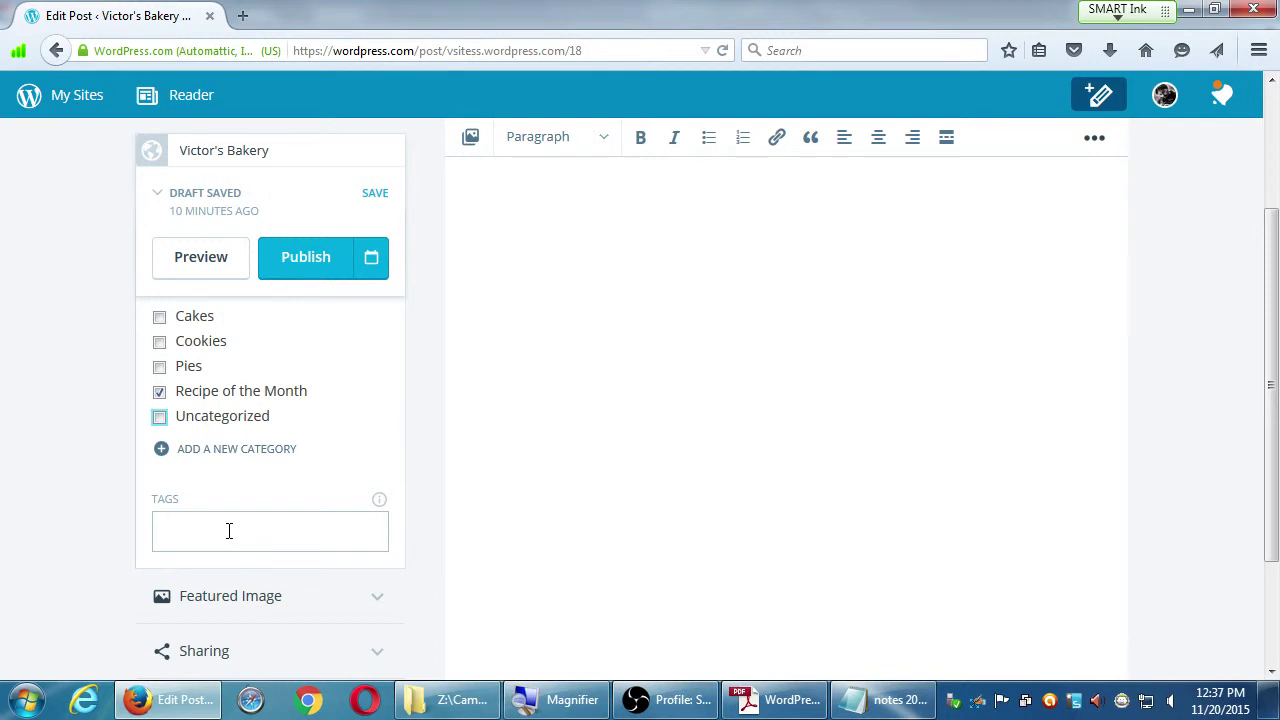
{"action": "left_click", "coordinate": [229, 531]}
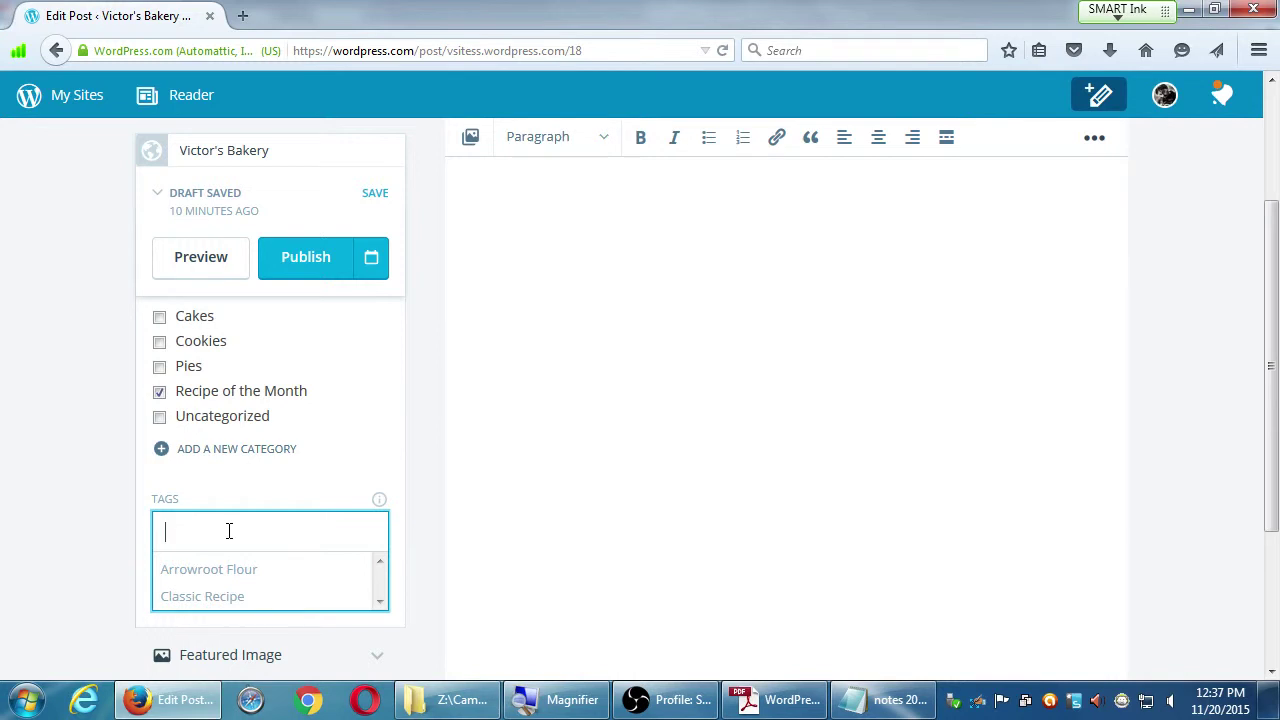
{"action": "left_click", "coordinate": [389, 612]}
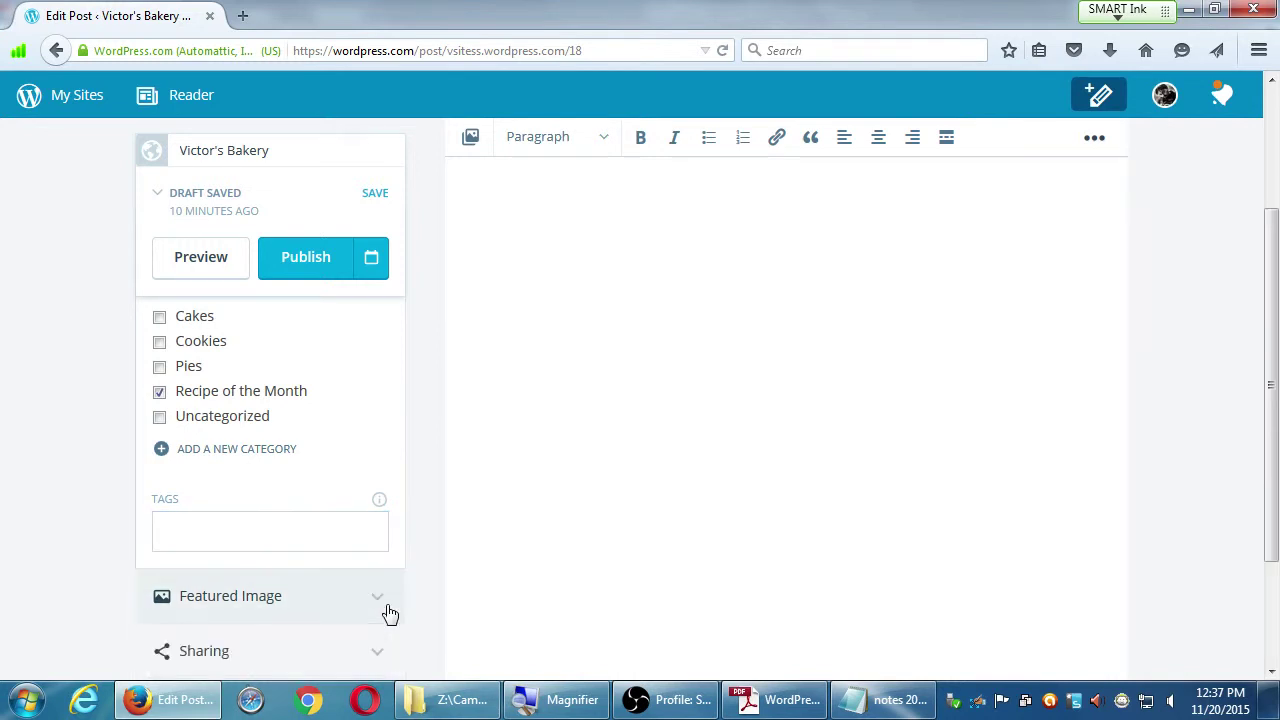
{"action": "left_click", "coordinate": [378, 547]}
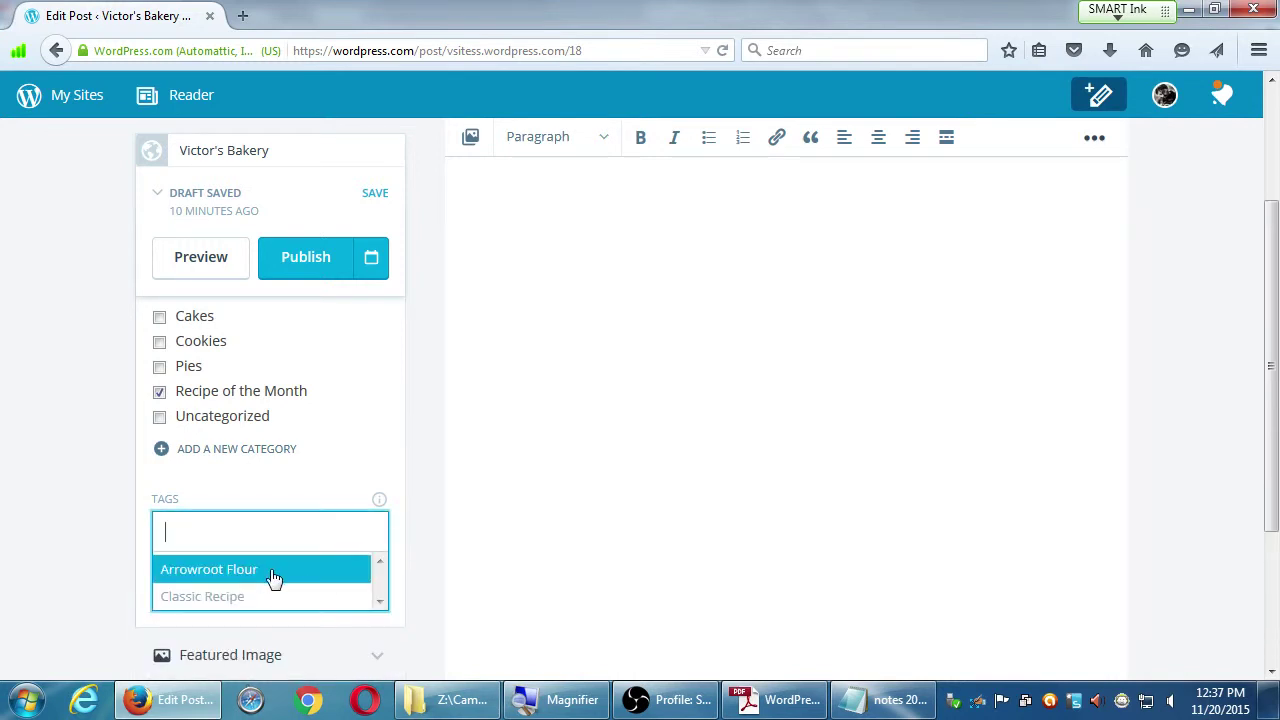
{"action": "left_click", "coordinate": [86, 478]}
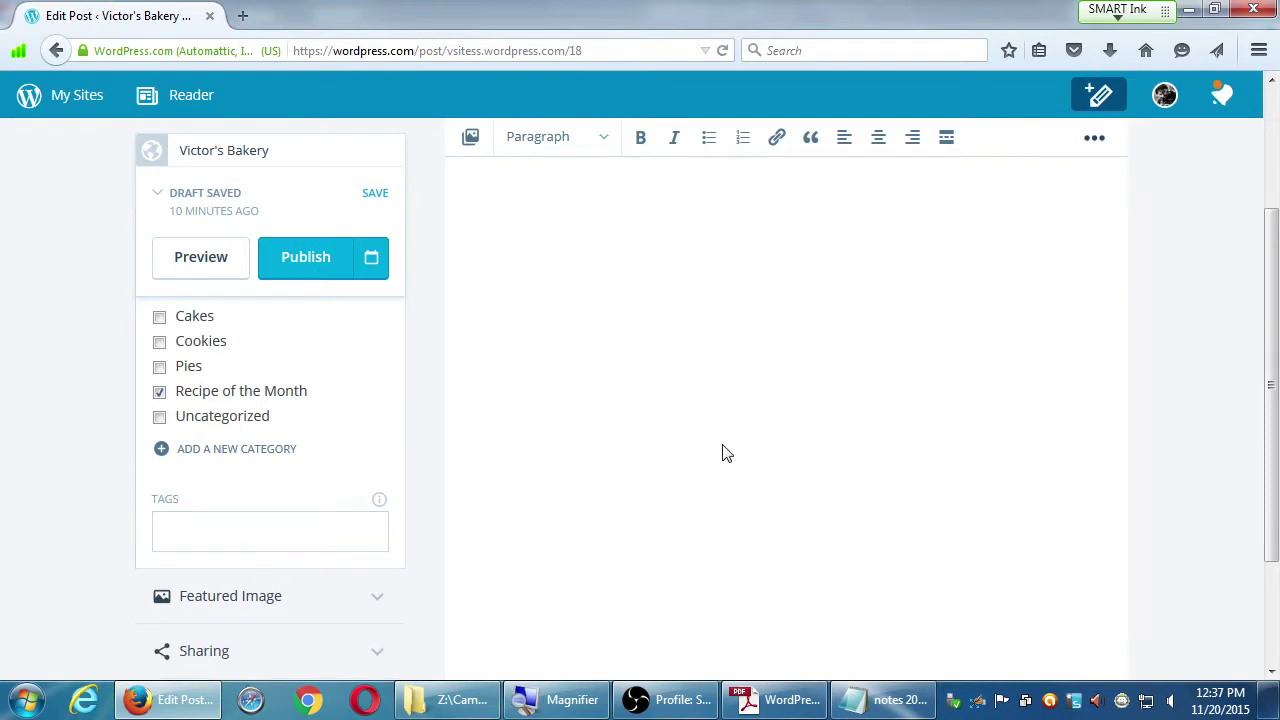
{"action": "scroll", "coordinate": [725, 454], "scroll_direction": "up", "scroll_amount": 3}
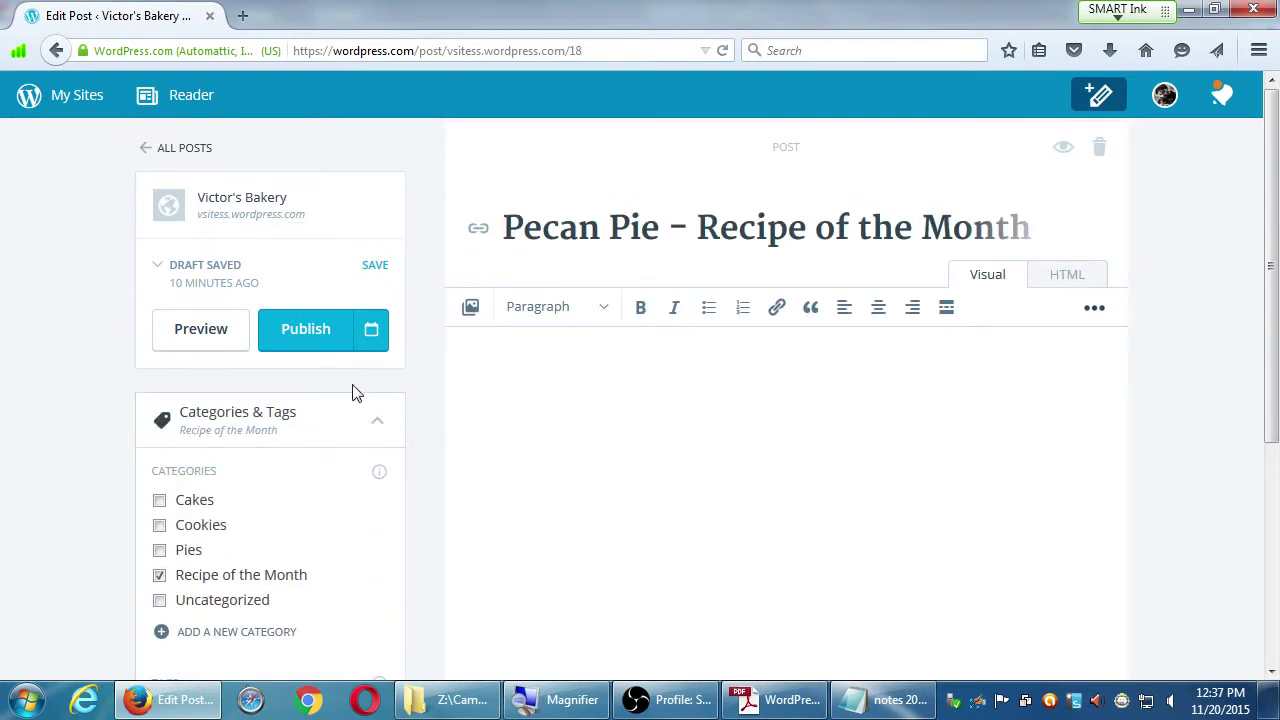
{"action": "scroll", "coordinate": [300, 443], "scroll_direction": "down", "scroll_amount": 1}
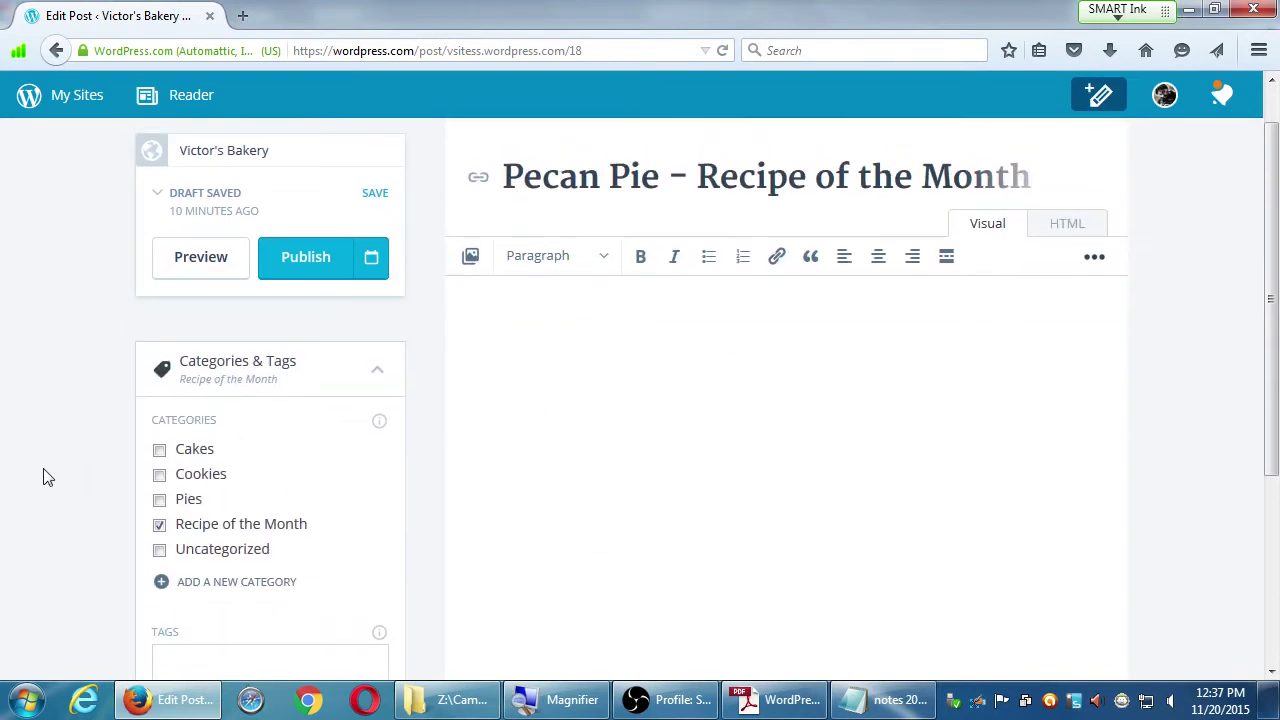
Step: Look over the post's More Options settings for slug, excerpt, location and discussion, and collapse the section
{"action": "scroll", "coordinate": [45, 475], "scroll_direction": "down", "scroll_amount": 2}
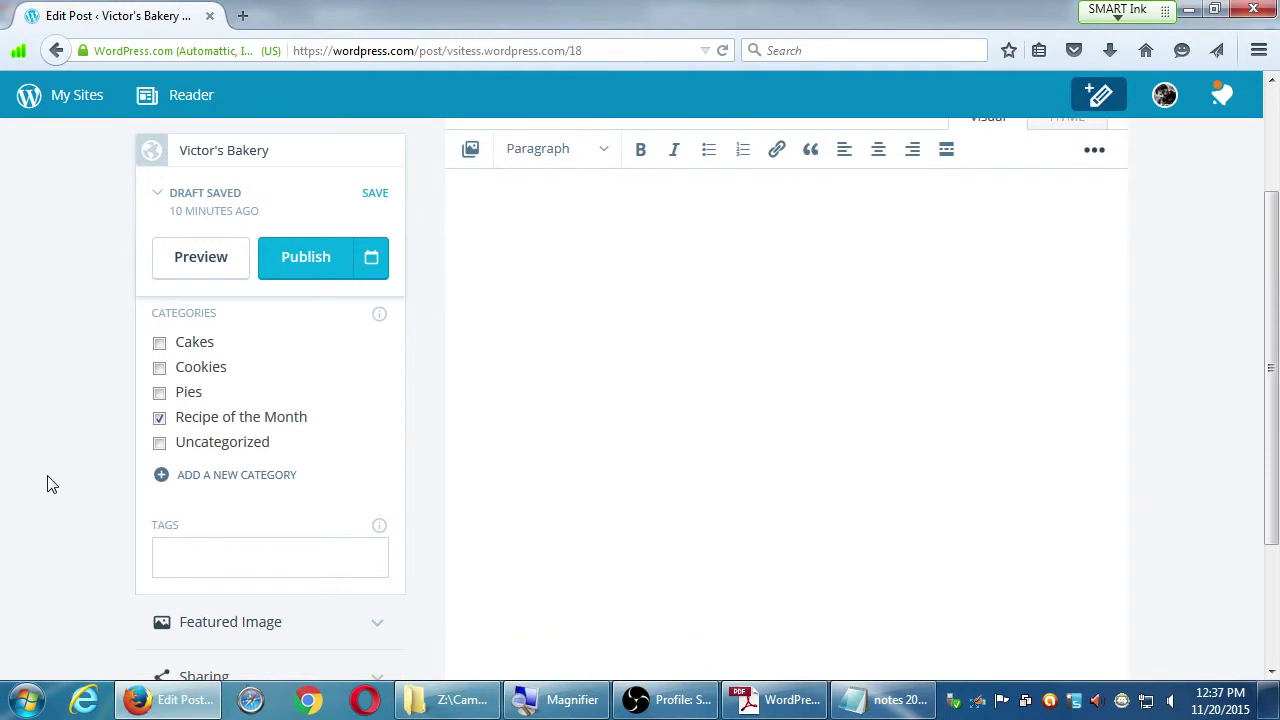
{"action": "scroll", "coordinate": [52, 484], "scroll_direction": "up", "scroll_amount": 1}
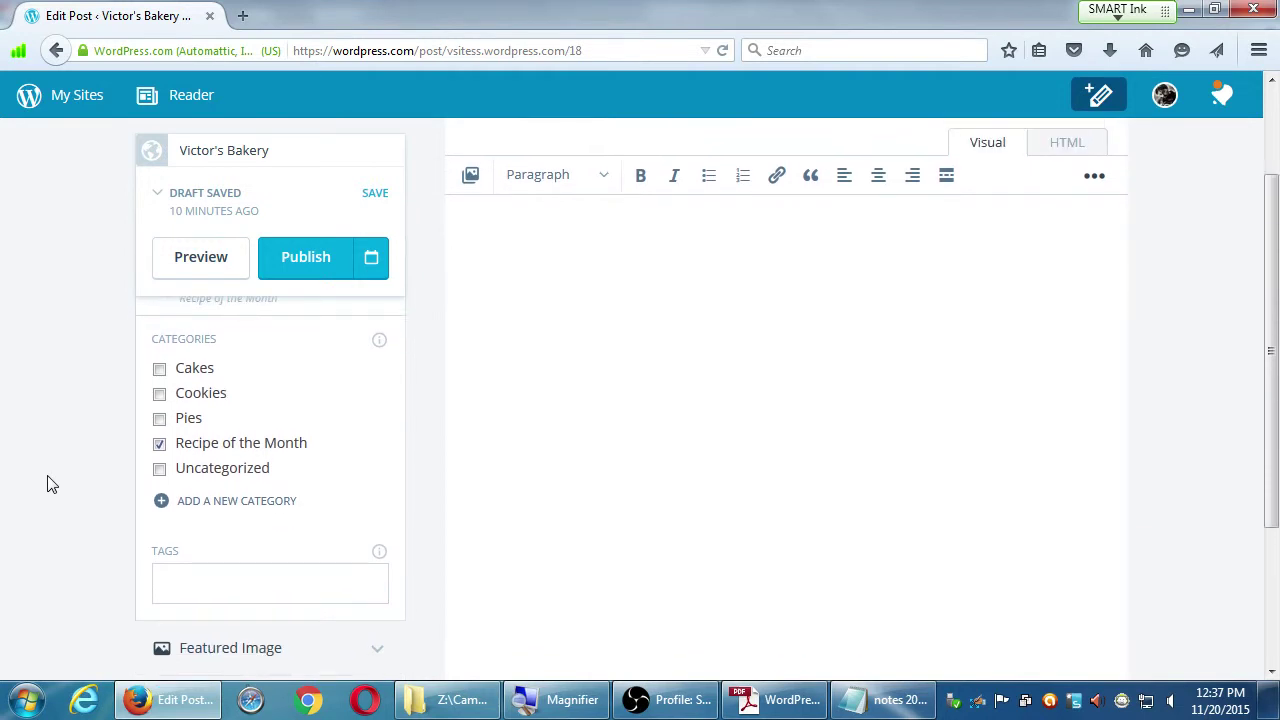
{"action": "scroll", "coordinate": [52, 484], "scroll_direction": "down", "scroll_amount": 4}
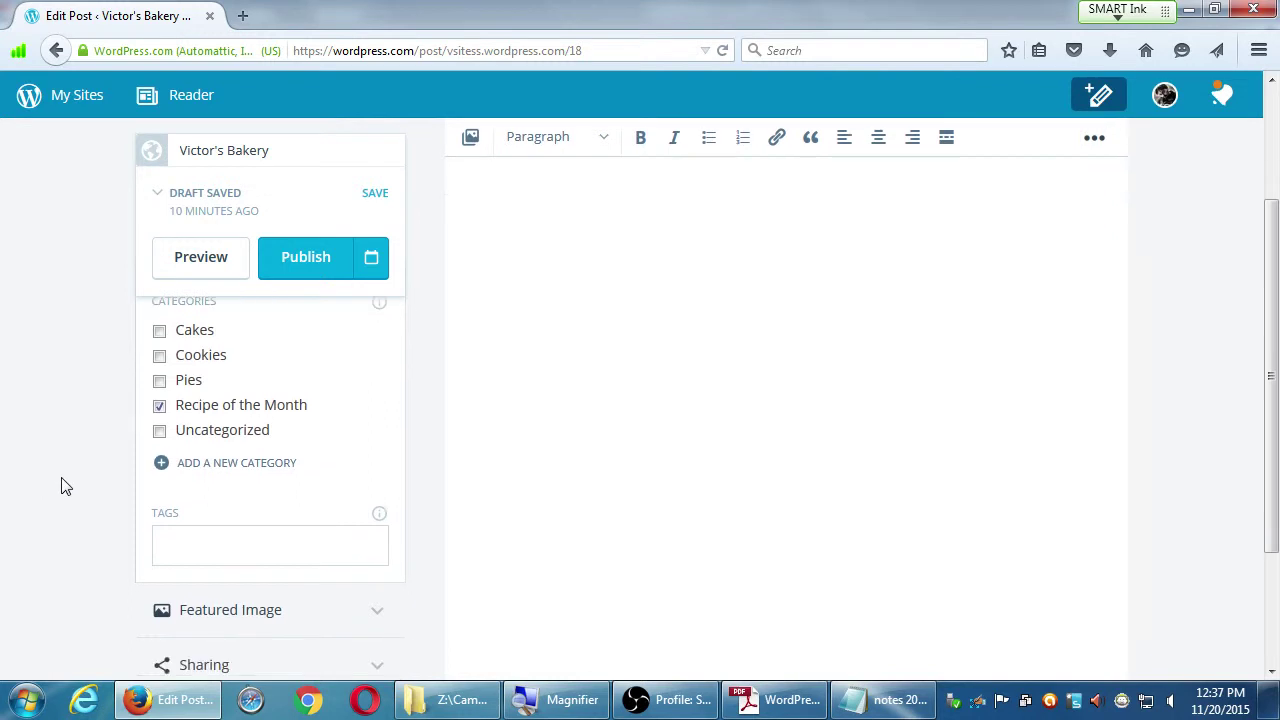
{"action": "scroll", "coordinate": [63, 486], "scroll_direction": "up", "scroll_amount": 1}
{"action": "left_click", "coordinate": [153, 620]}
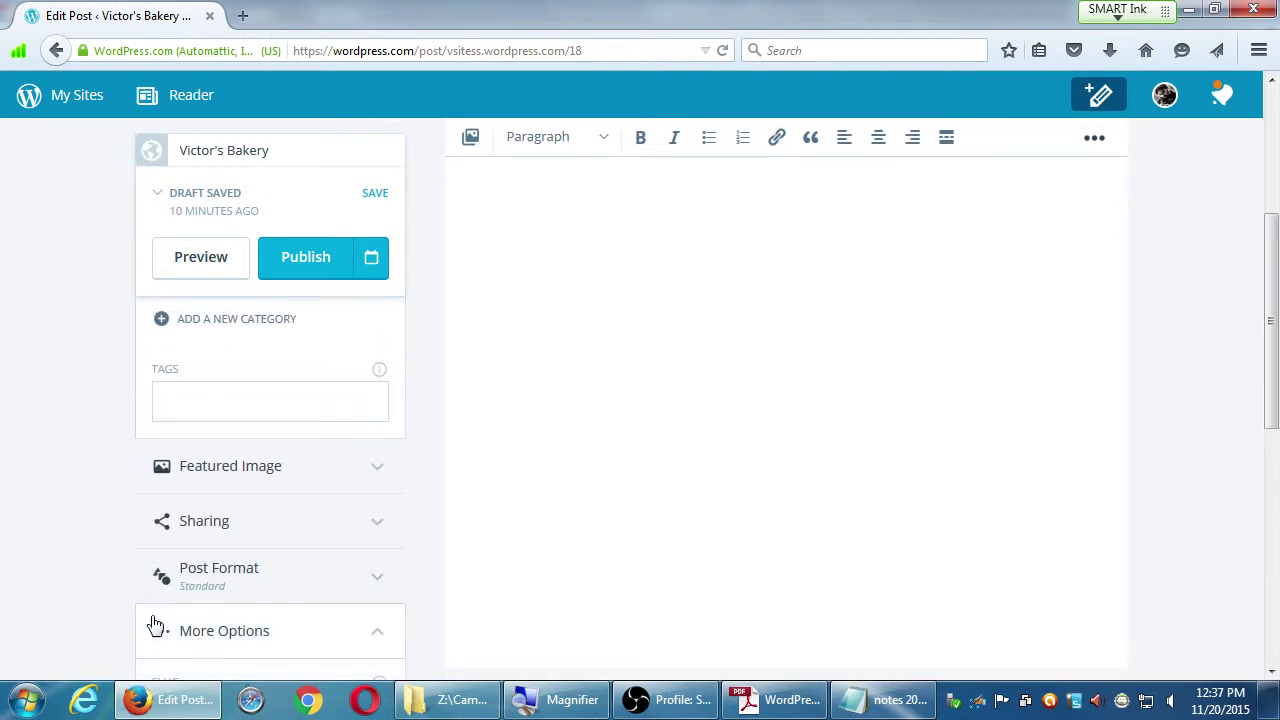
{"action": "scroll", "coordinate": [57, 563], "scroll_direction": "down", "scroll_amount": 5}
{"action": "scroll", "coordinate": [58, 558], "scroll_direction": "down", "scroll_amount": 3}
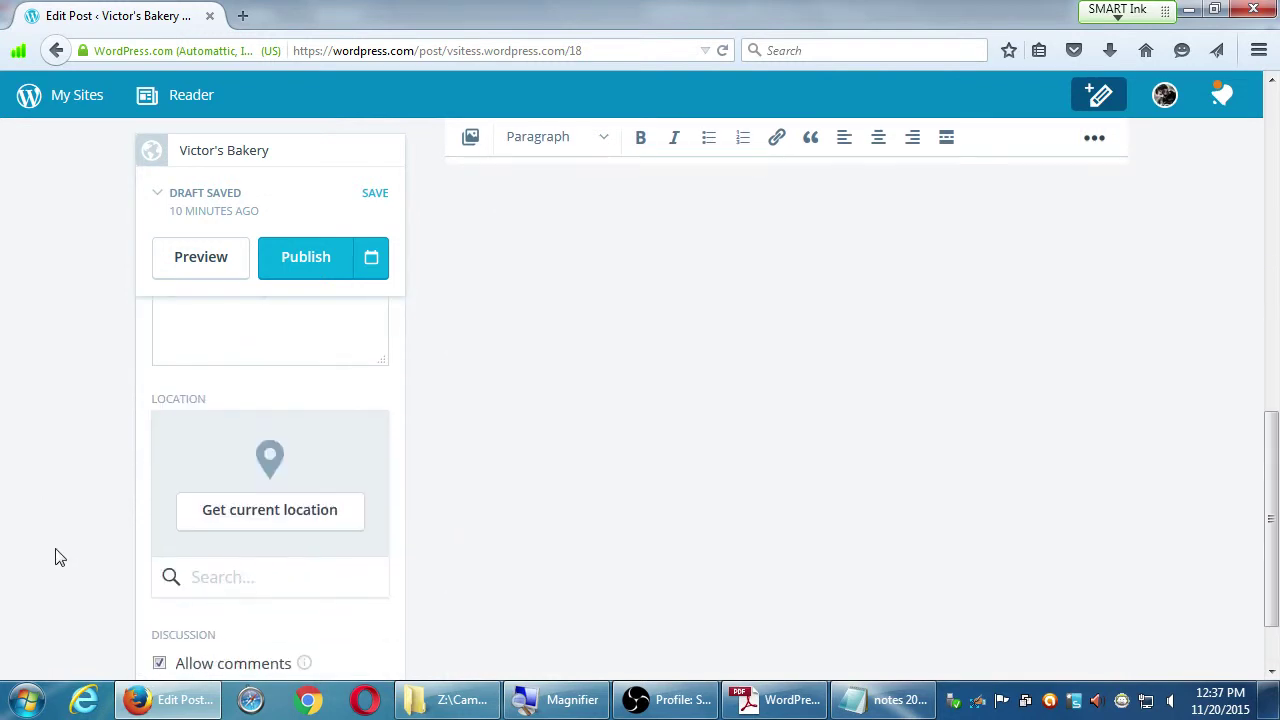
{"action": "scroll", "coordinate": [58, 558], "scroll_direction": "down", "scroll_amount": 1}
{"action": "scroll", "coordinate": [58, 556], "scroll_direction": "up", "scroll_amount": 2}
{"action": "scroll", "coordinate": [58, 556], "scroll_direction": "up", "scroll_amount": 3}
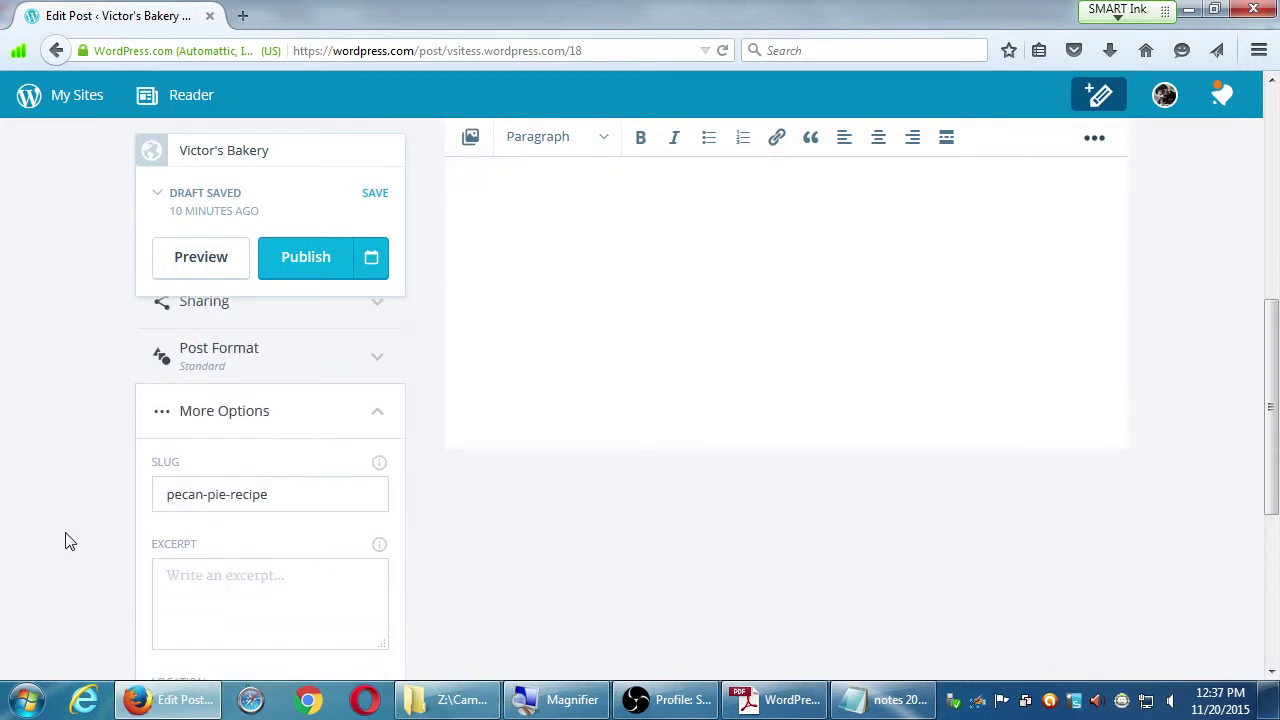
{"action": "left_click", "coordinate": [195, 429]}
{"action": "scroll", "coordinate": [85, 475], "scroll_direction": "up", "scroll_amount": 5}
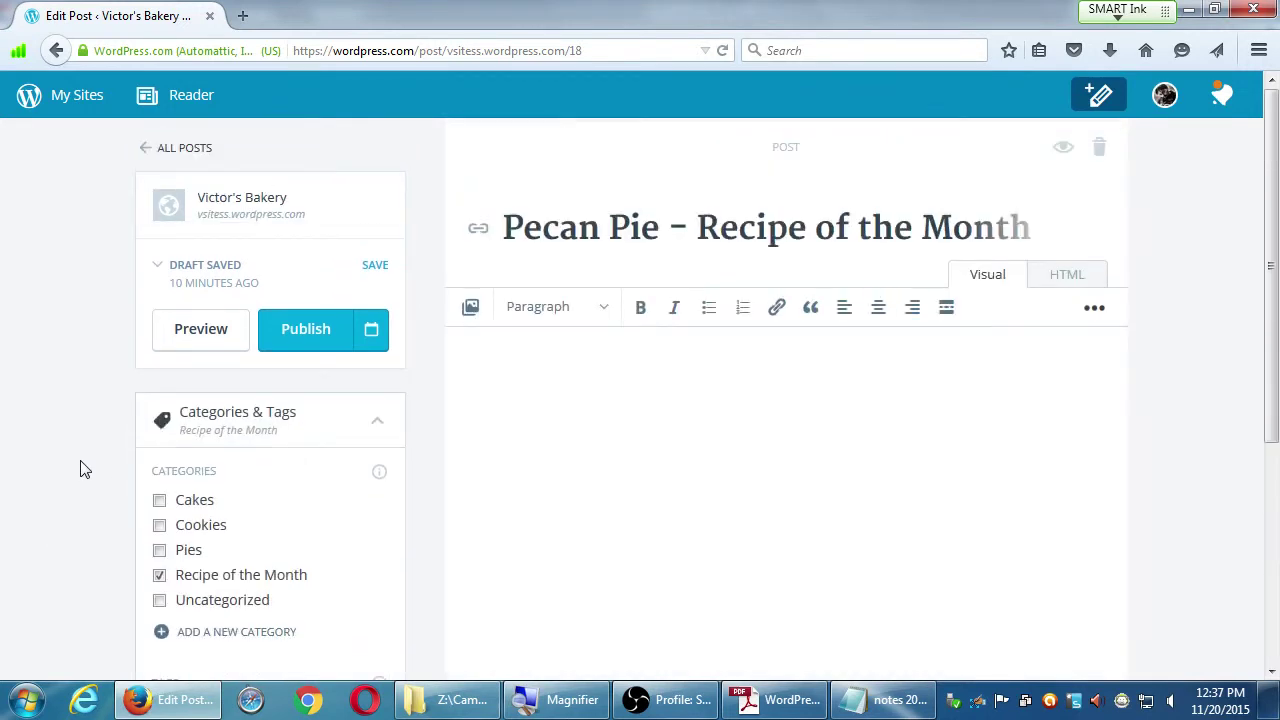
{"action": "scroll", "coordinate": [85, 464], "scroll_direction": "down", "scroll_amount": 3}
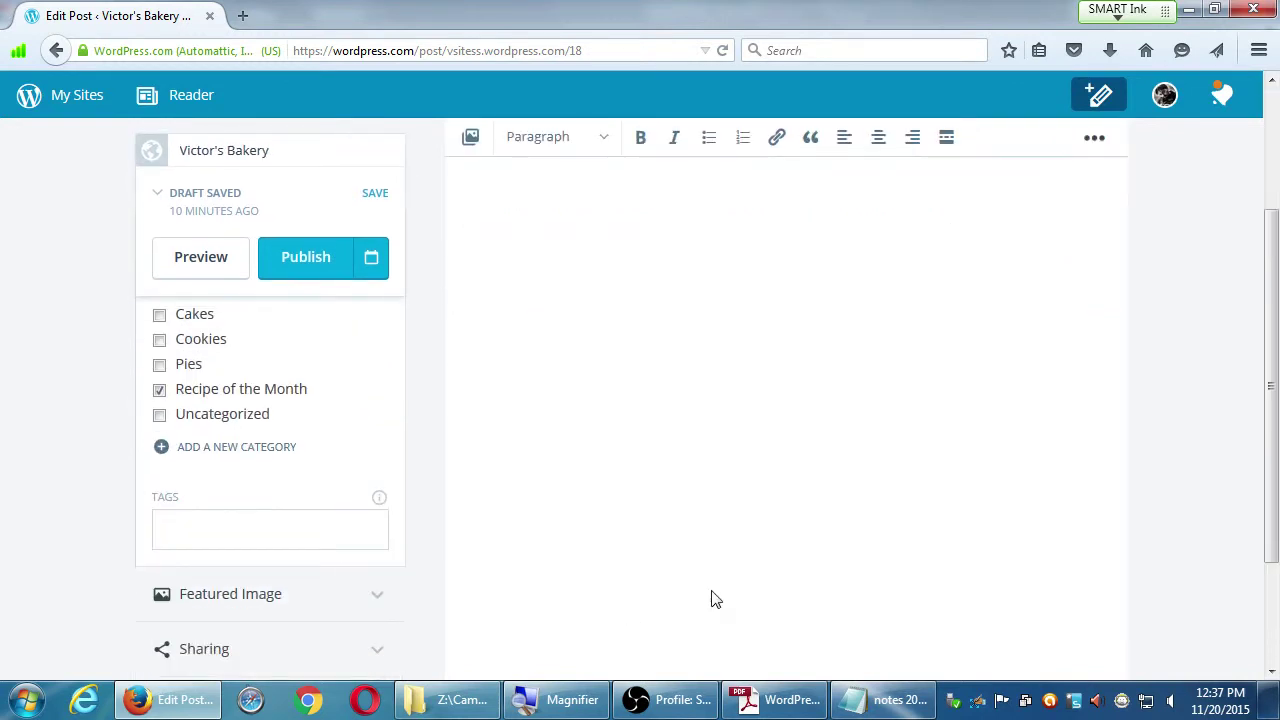
Step: Switch to the WordPress Checklist PDF in Adobe Reader and read the Title and Description writing guidelines
{"action": "left_click", "coordinate": [792, 698]}
{"action": "scroll", "coordinate": [620, 527], "scroll_direction": "down", "scroll_amount": 10}
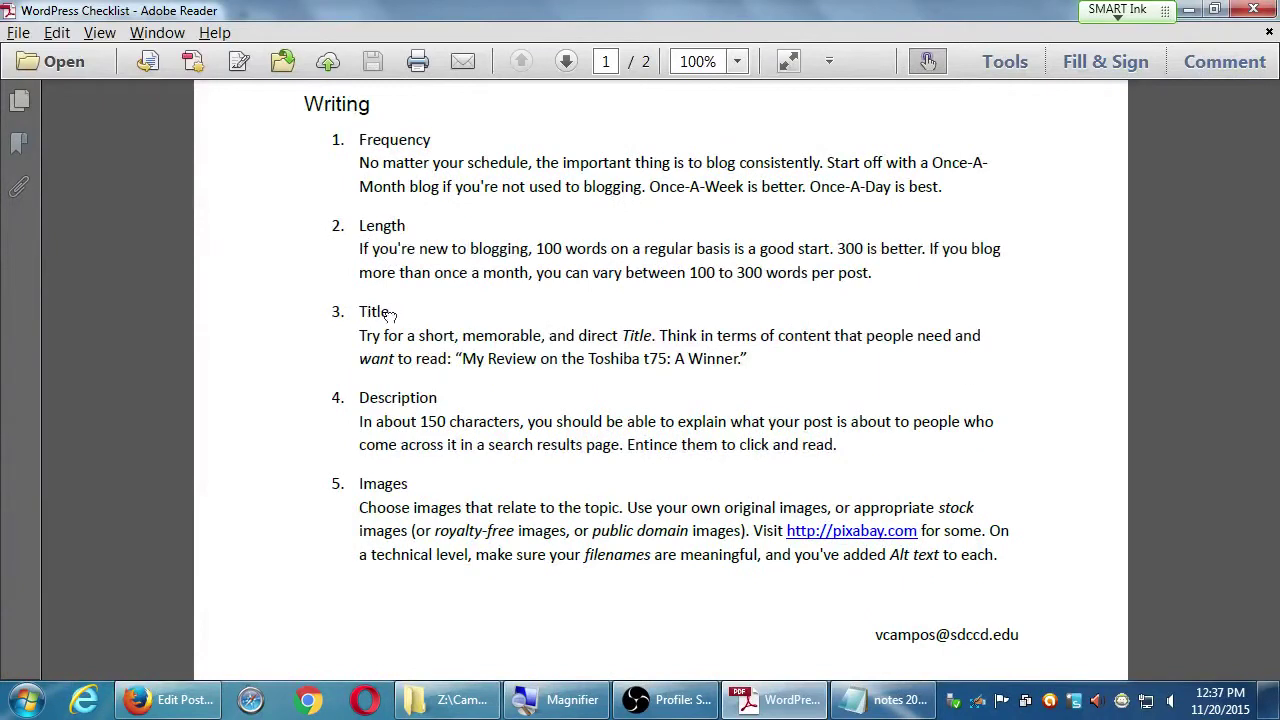
{"action": "scroll", "coordinate": [470, 310], "scroll_direction": "down", "scroll_amount": 3}
{"action": "scroll", "coordinate": [396, 326], "scroll_direction": "down", "scroll_amount": 1}
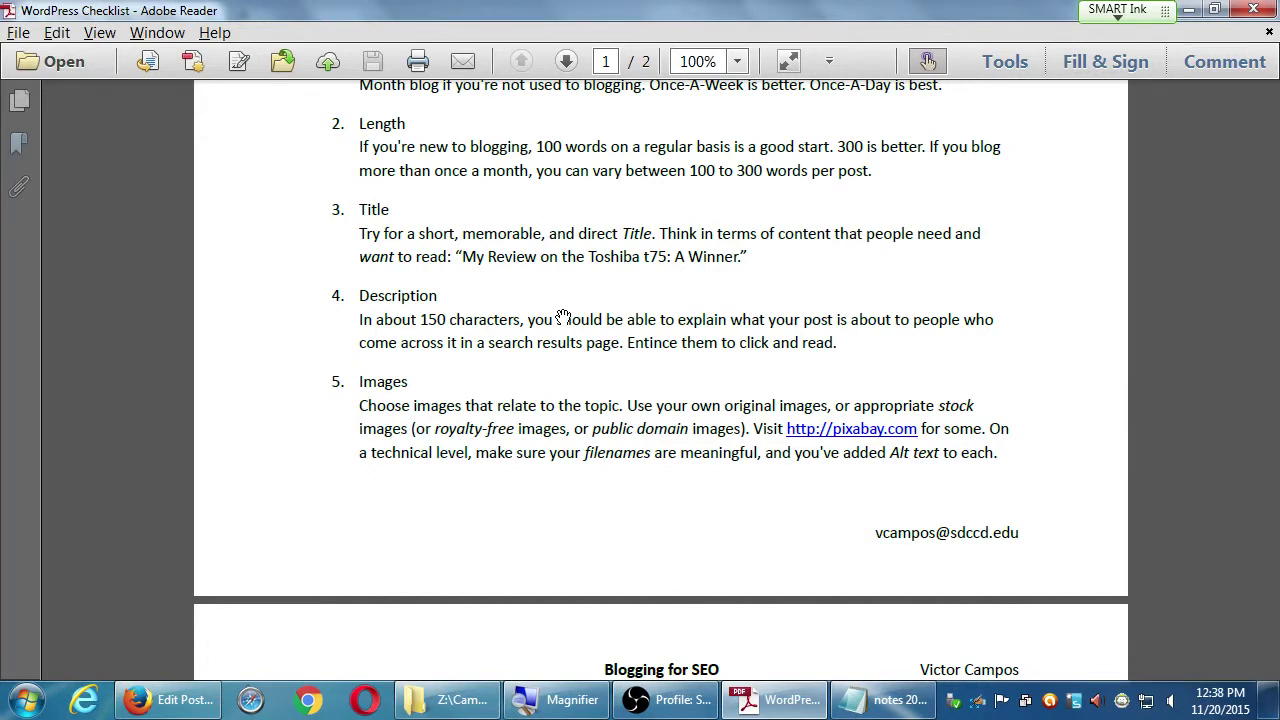
Step: Return to the post editor in the browser, expand More Options and check the Excerpt field's help
{"action": "key", "text": "alt+Tab"}
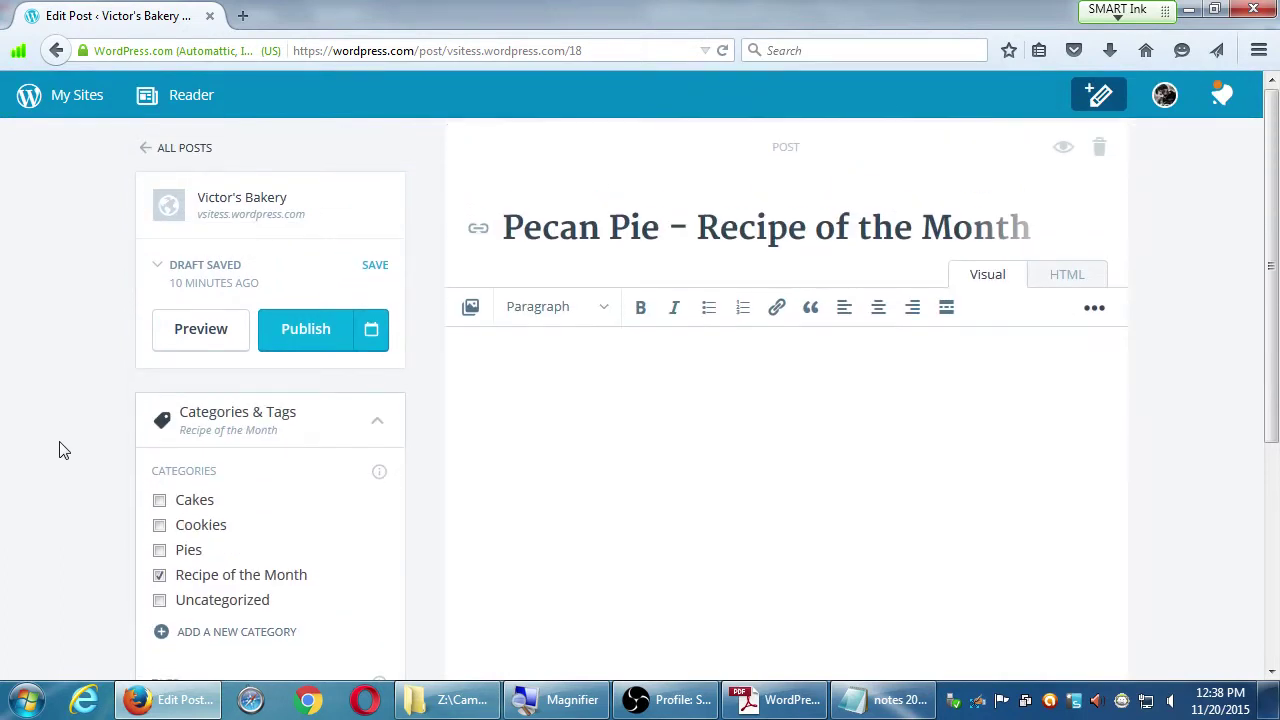
{"action": "scroll", "coordinate": [59, 450], "scroll_direction": "down", "scroll_amount": 3}
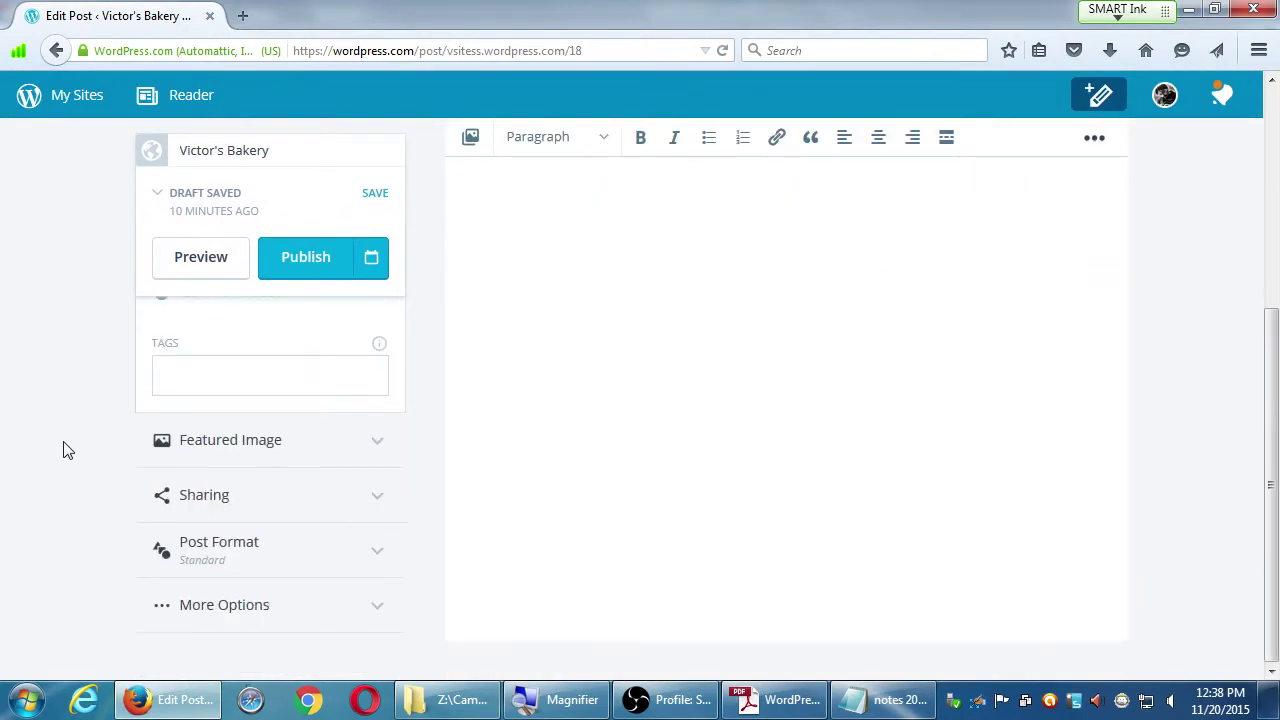
{"action": "scroll", "coordinate": [214, 449], "scroll_direction": "up", "scroll_amount": 1}
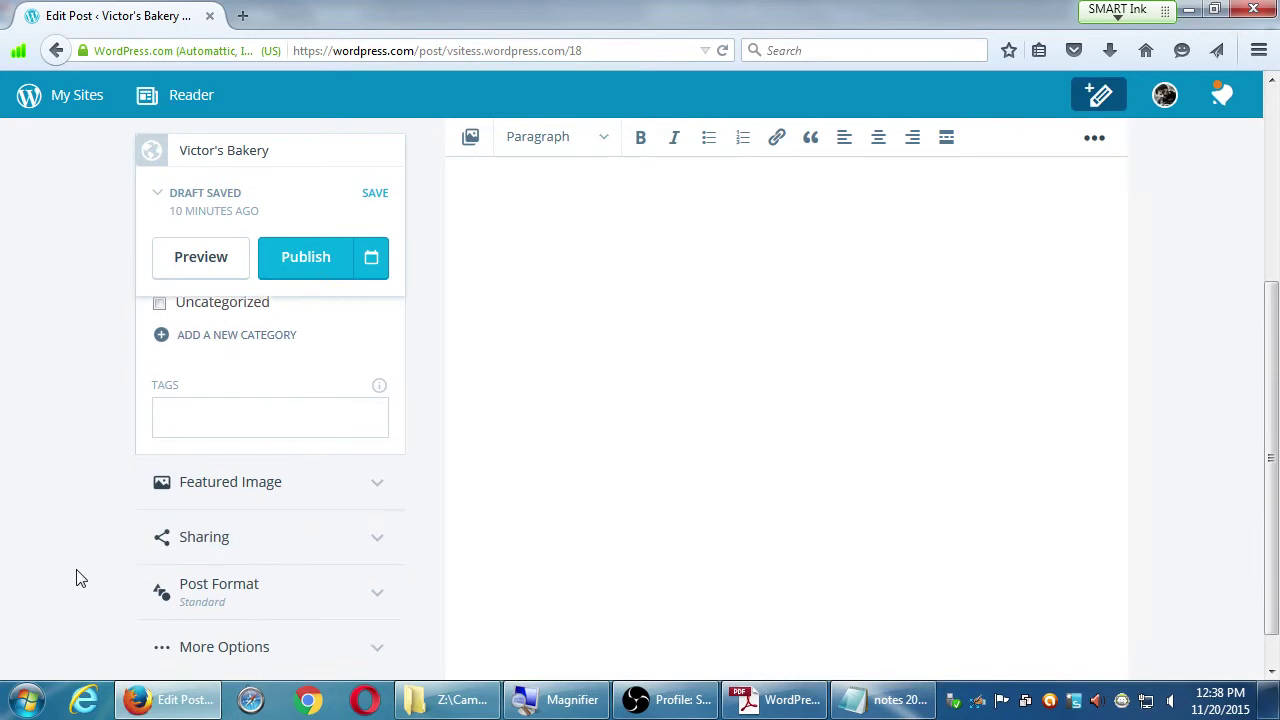
{"action": "scroll", "coordinate": [140, 578], "scroll_direction": "down", "scroll_amount": 1}
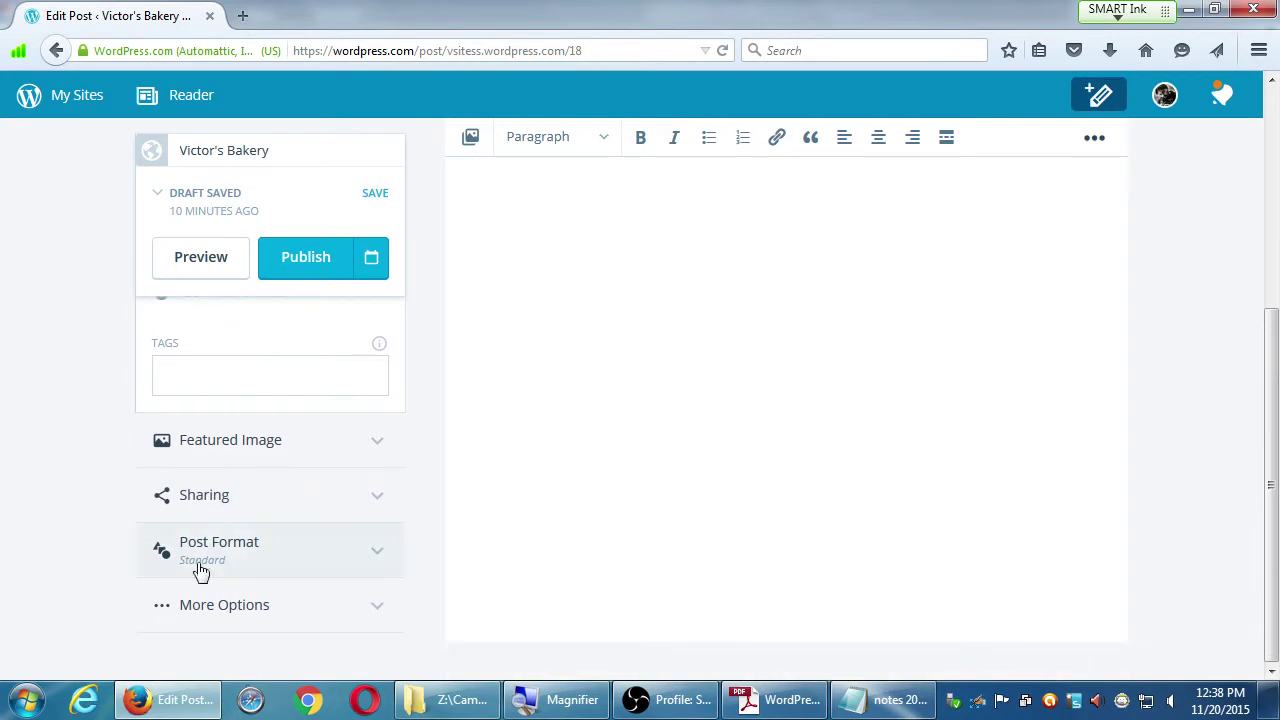
{"action": "left_click", "coordinate": [369, 612]}
{"action": "scroll", "coordinate": [25, 480], "scroll_direction": "down", "scroll_amount": 3}
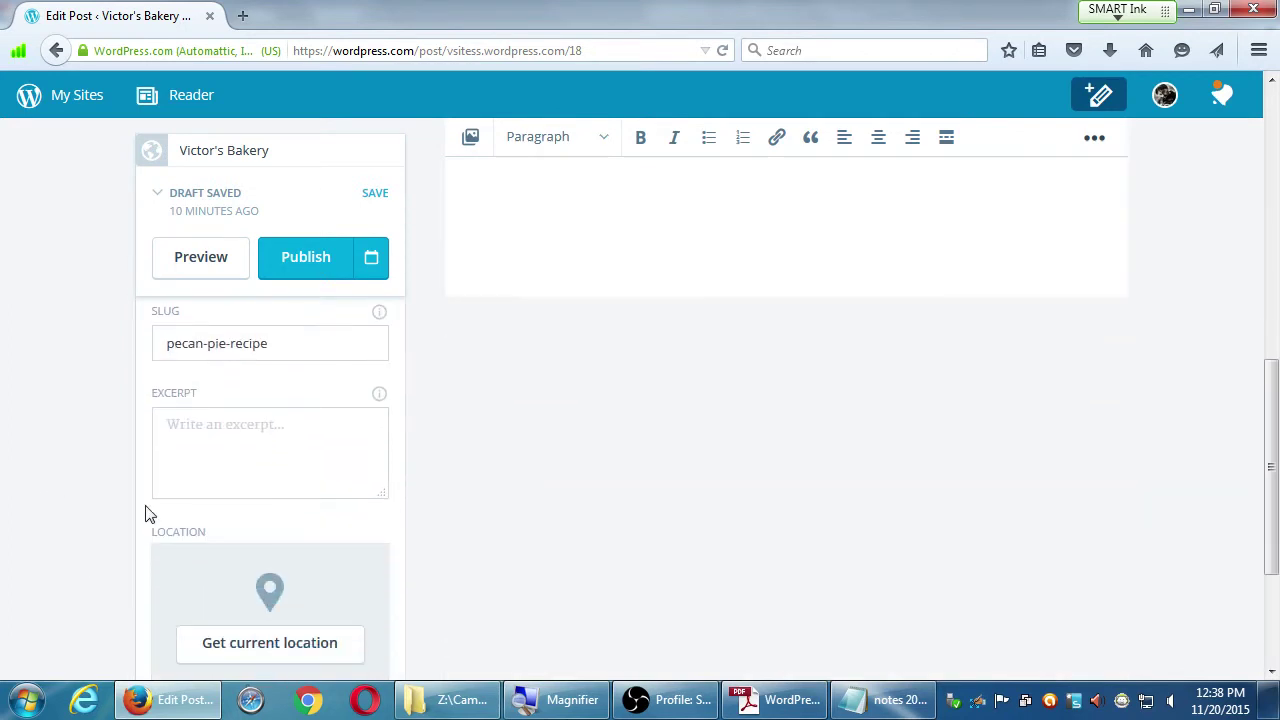
{"action": "left_click", "coordinate": [379, 394]}
Step: Fill the post's excerpt with the placeholder text "iuhy khjkh jkhkj hkjhk kjh hjkh jkh jk hkjh"
{"action": "left_click", "coordinate": [320, 437]}
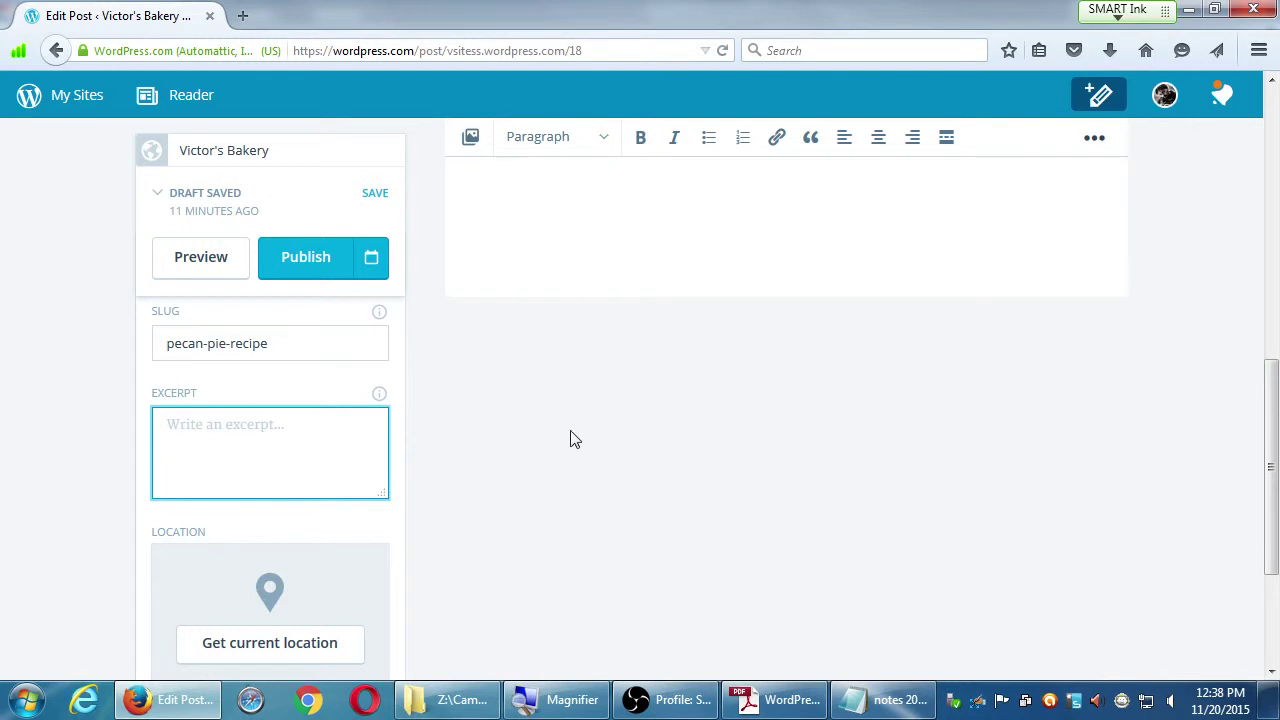
{"action": "scroll", "coordinate": [605, 470], "scroll_direction": "up", "scroll_amount": 5}
{"action": "scroll", "coordinate": [597, 634], "scroll_direction": "up", "scroll_amount": 5}
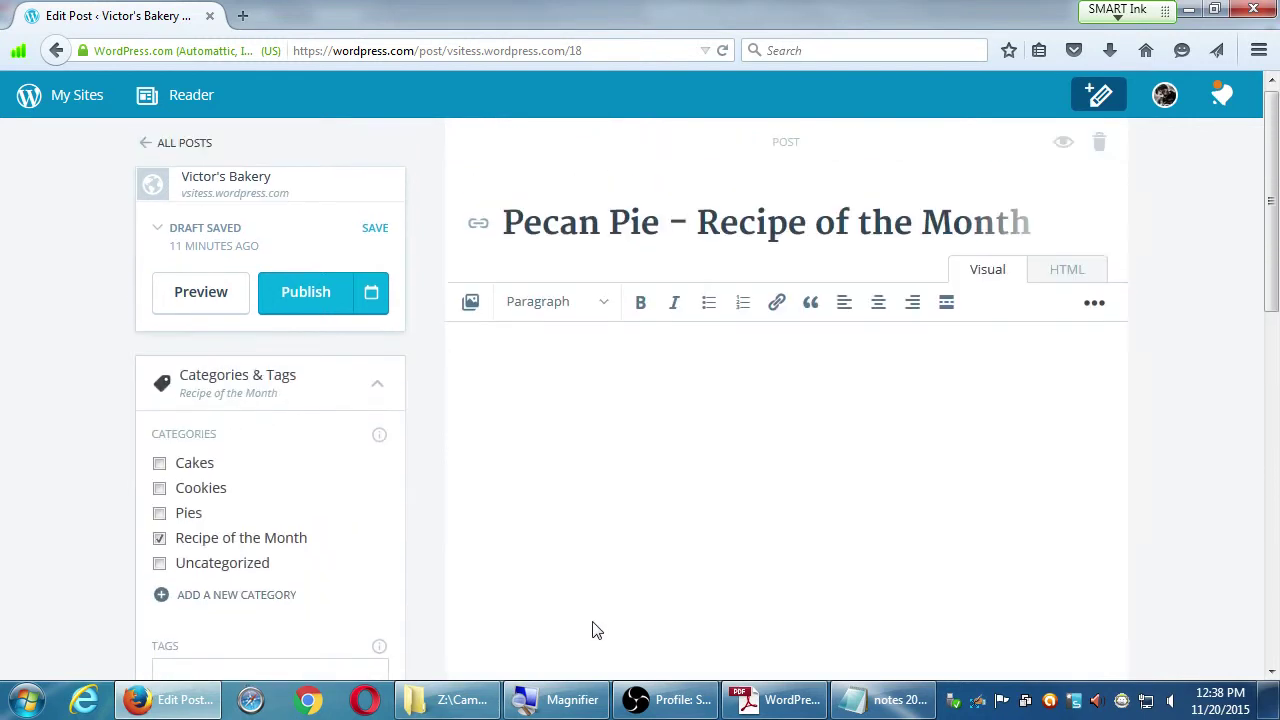
{"action": "scroll", "coordinate": [740, 530], "scroll_direction": "down", "scroll_amount": 10}
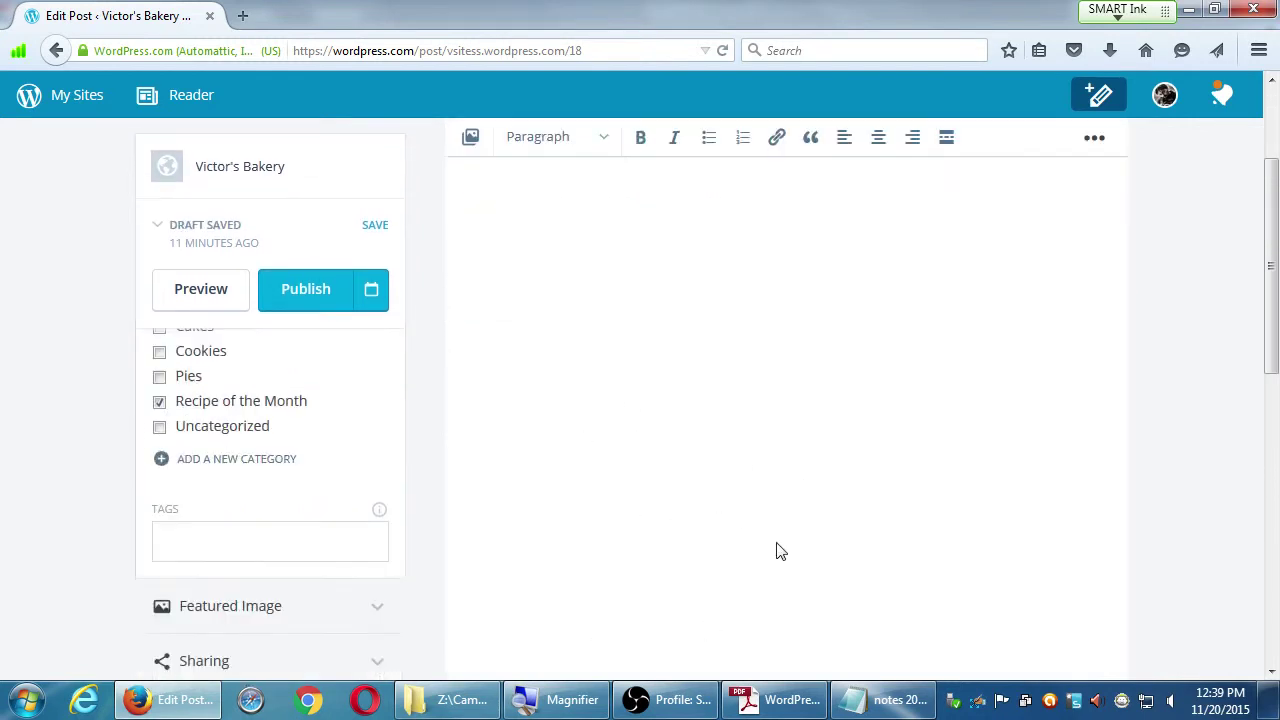
{"action": "scroll", "coordinate": [310, 596], "scroll_direction": "down", "scroll_amount": 2}
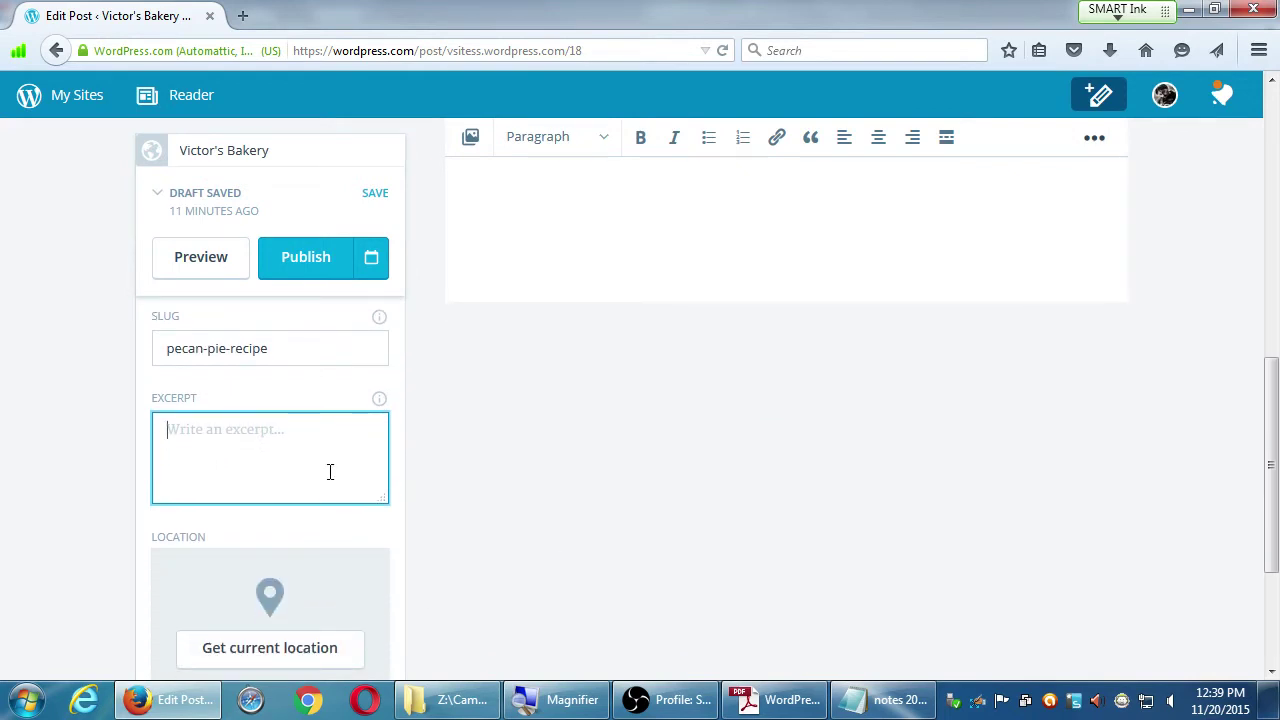
{"action": "type", "text": "iuhy khjkh jkhkj hkjhk kjh hjk"}
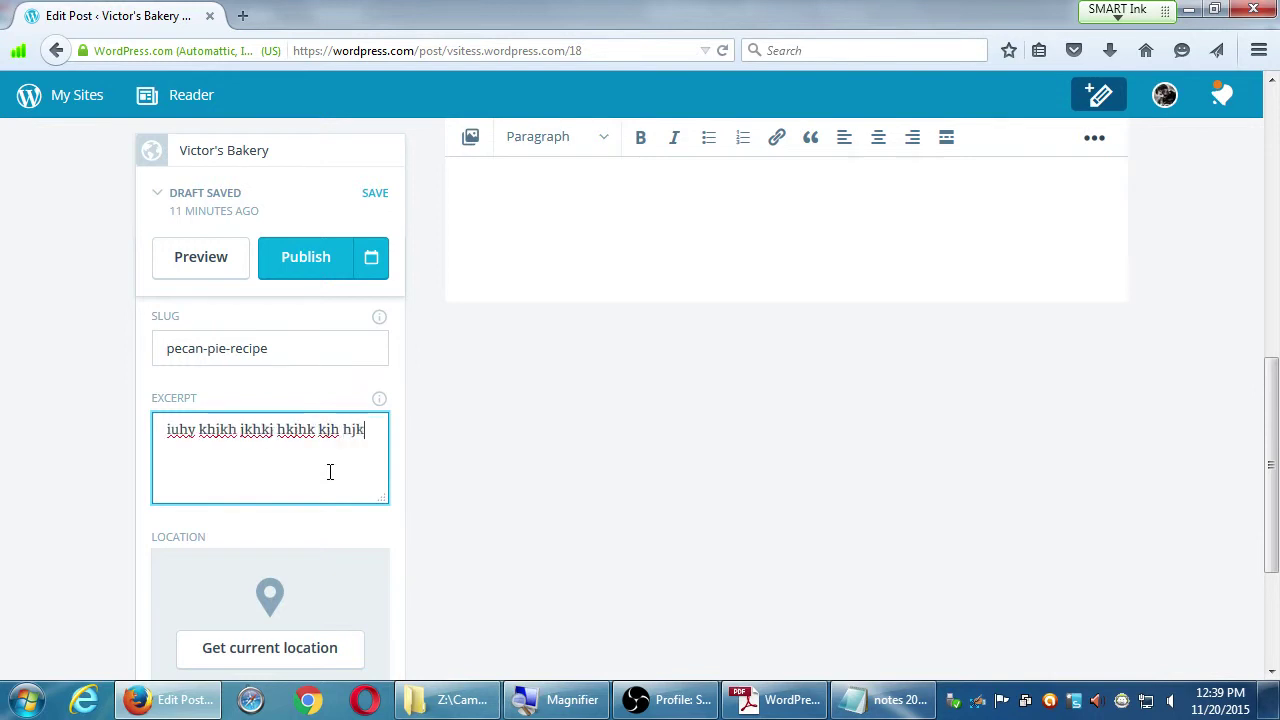
{"action": "type", "text": "h jkh jk hkjh"}
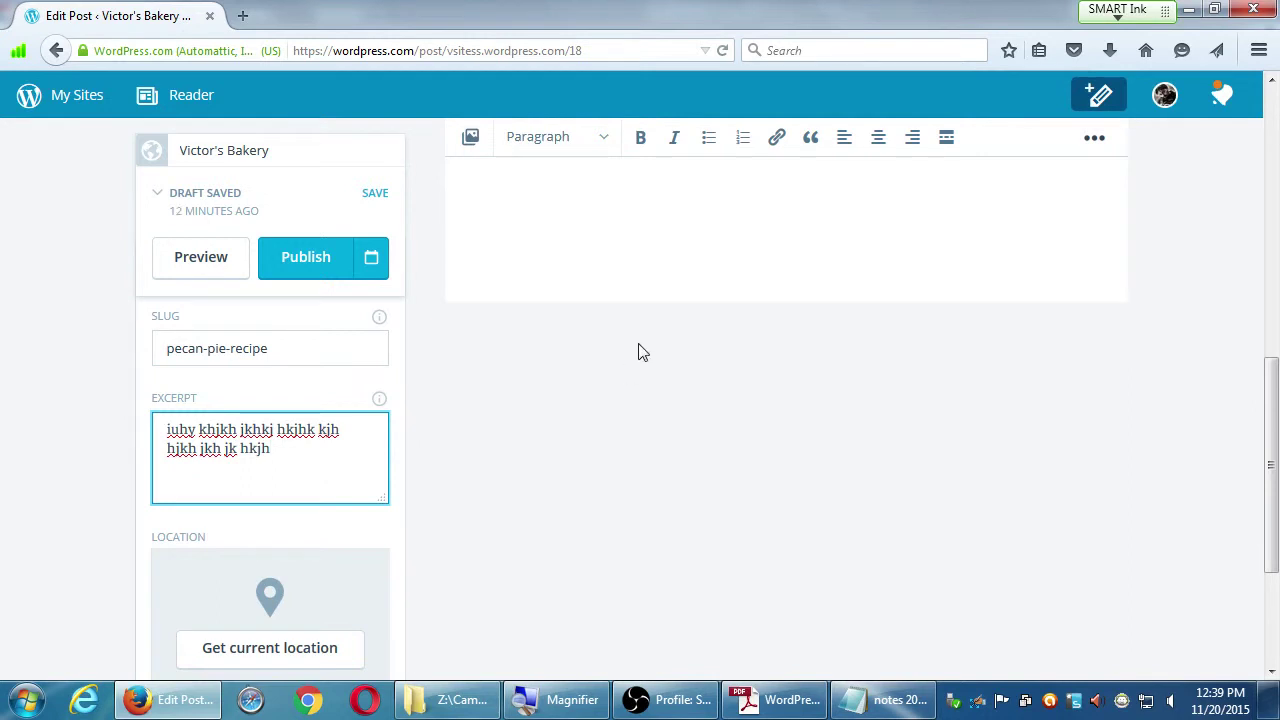
Step: Try filling the post body with the placeholder text "asdffdsdsfsdf s df sdadsfdsafsdafsadfasfdas" and clear it again
{"action": "scroll", "coordinate": [643, 211], "scroll_direction": "up", "scroll_amount": 4}
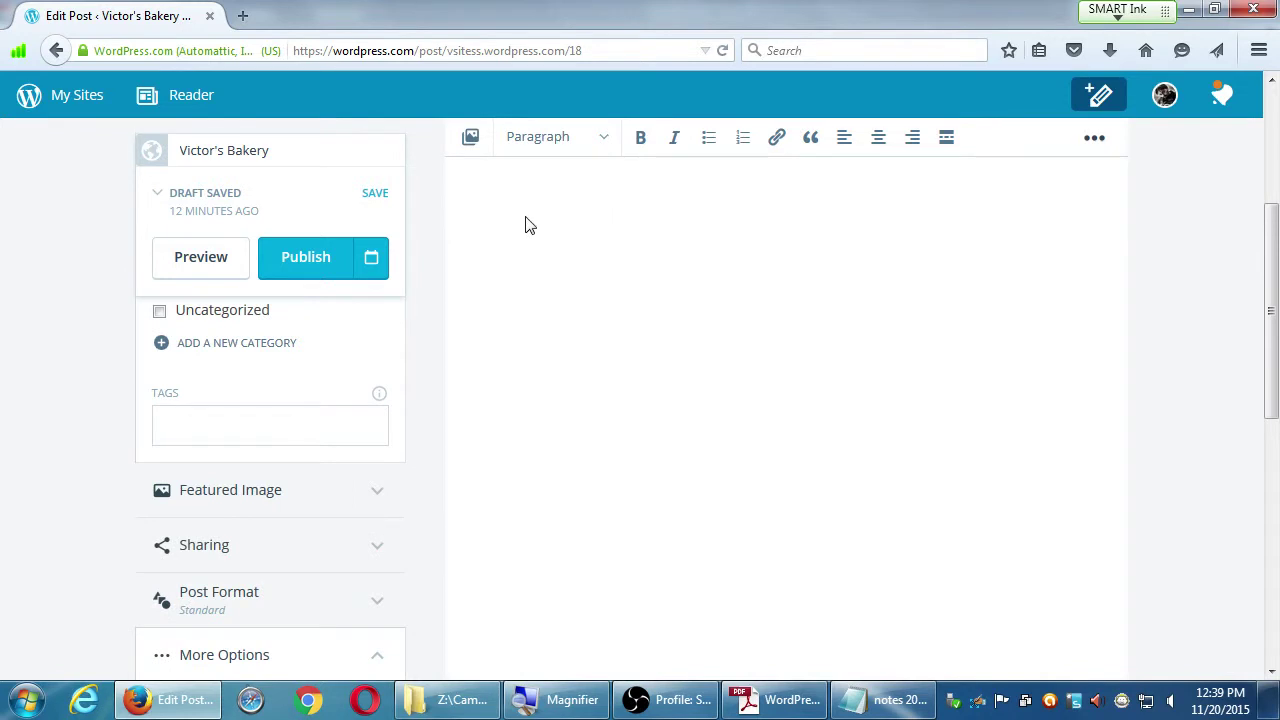
{"action": "scroll", "coordinate": [577, 420], "scroll_direction": "up", "scroll_amount": 3}
{"action": "scroll", "coordinate": [780, 500], "scroll_direction": "down", "scroll_amount": 6}
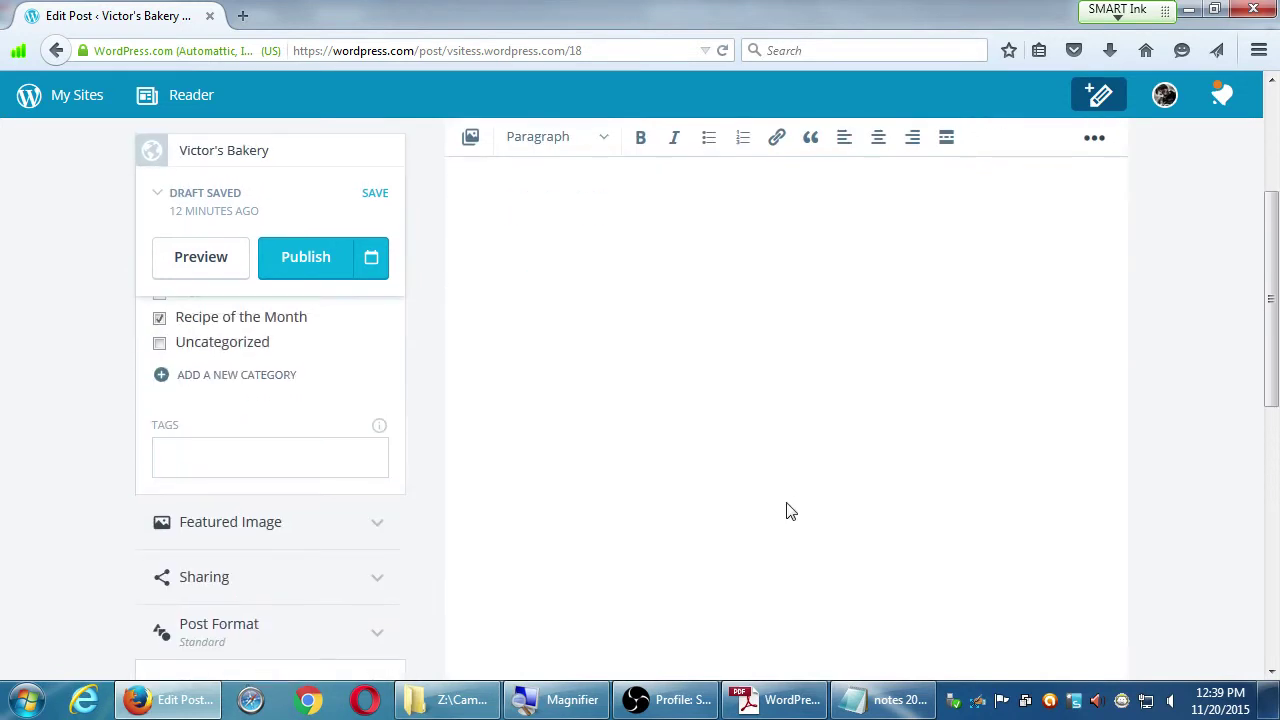
{"action": "scroll", "coordinate": [794, 512], "scroll_direction": "down", "scroll_amount": 3}
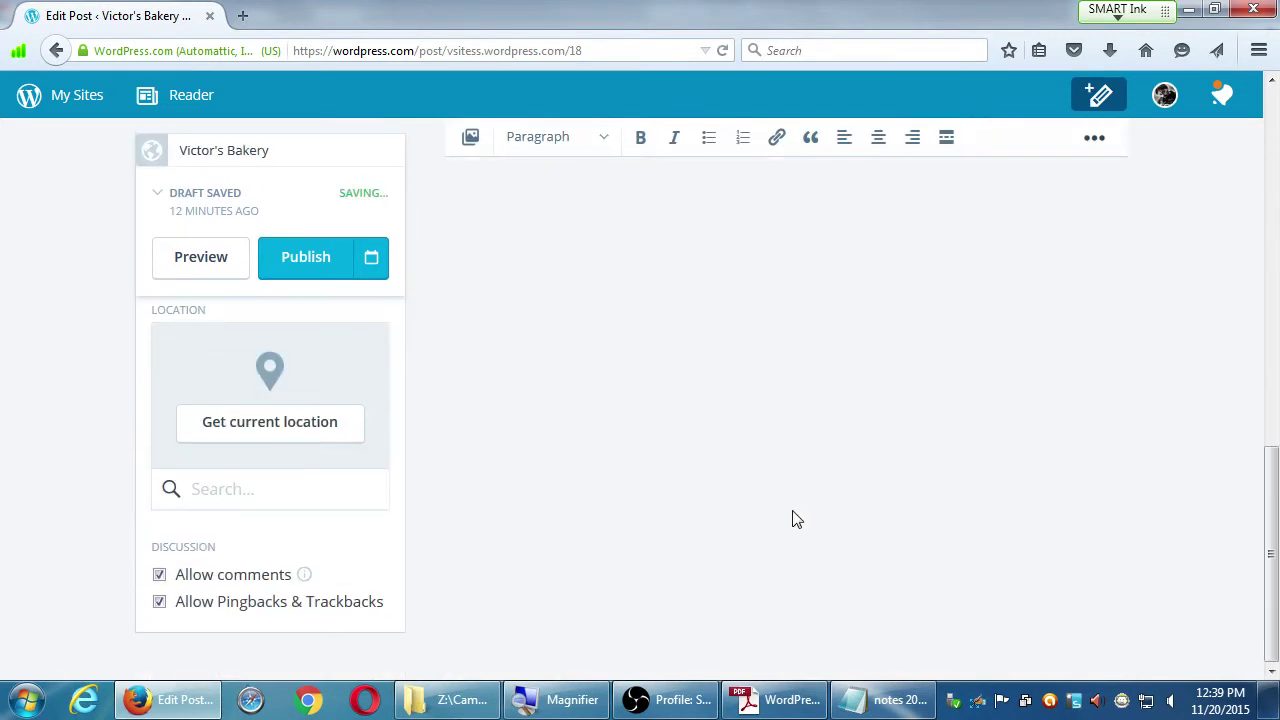
{"action": "scroll", "coordinate": [811, 483], "scroll_direction": "up", "scroll_amount": 6}
{"action": "scroll", "coordinate": [811, 483], "scroll_direction": "up", "scroll_amount": 8}
{"action": "type", "text": "s df sdadsfdsafsda"}
{"action": "type", "text": "fsdafsdafsdfas"}
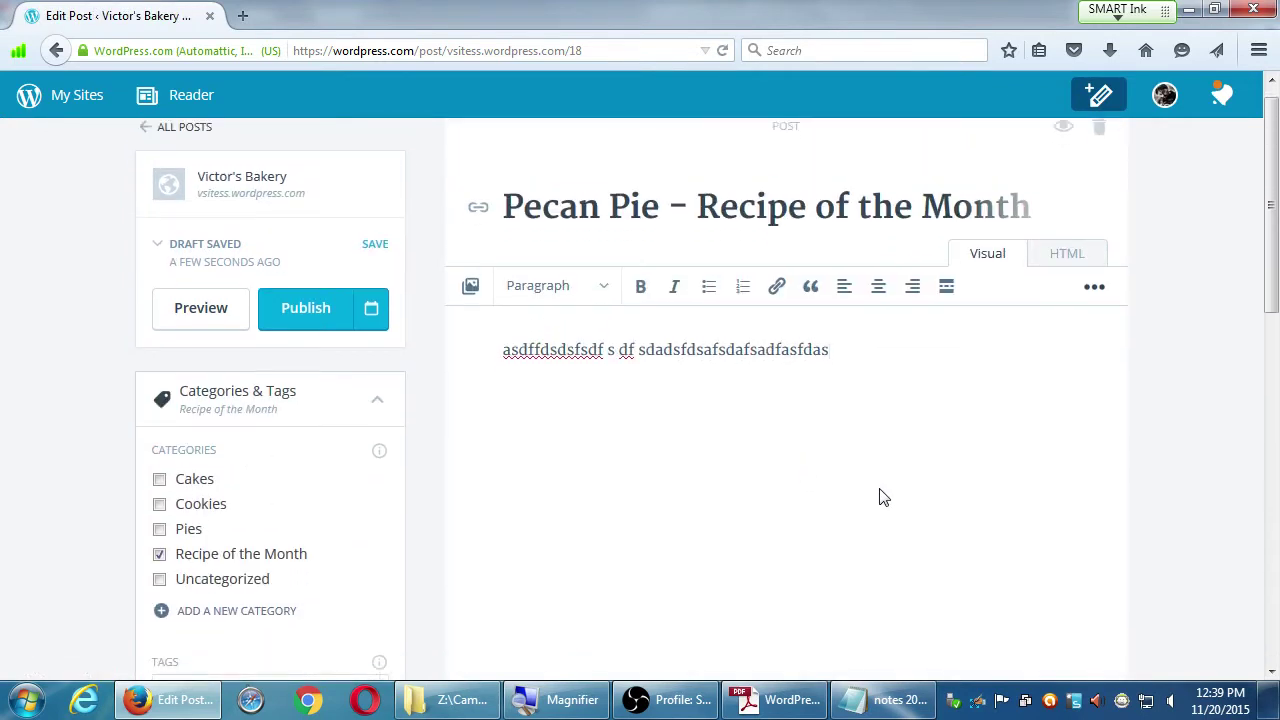
{"action": "scroll", "coordinate": [849, 503], "scroll_direction": "down", "scroll_amount": 8}
{"action": "scroll", "coordinate": [857, 492], "scroll_direction": "up", "scroll_amount": 10}
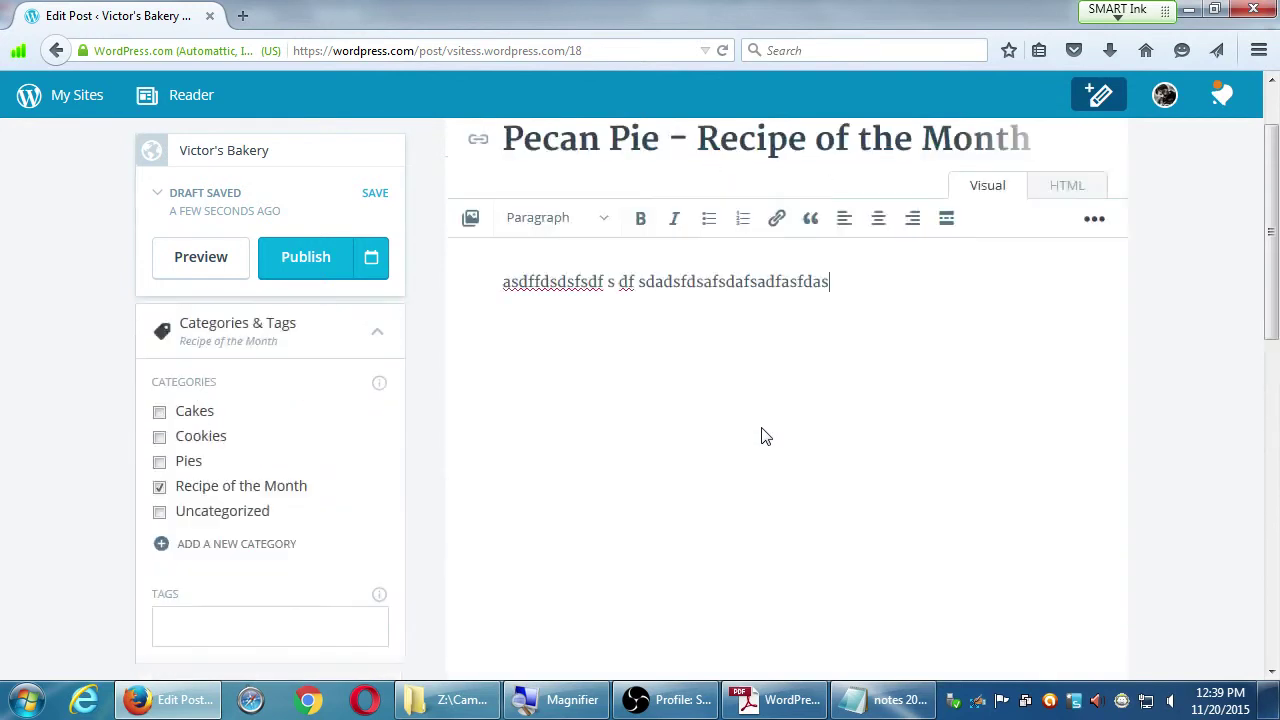
{"action": "key", "text": "ctrl+a"}
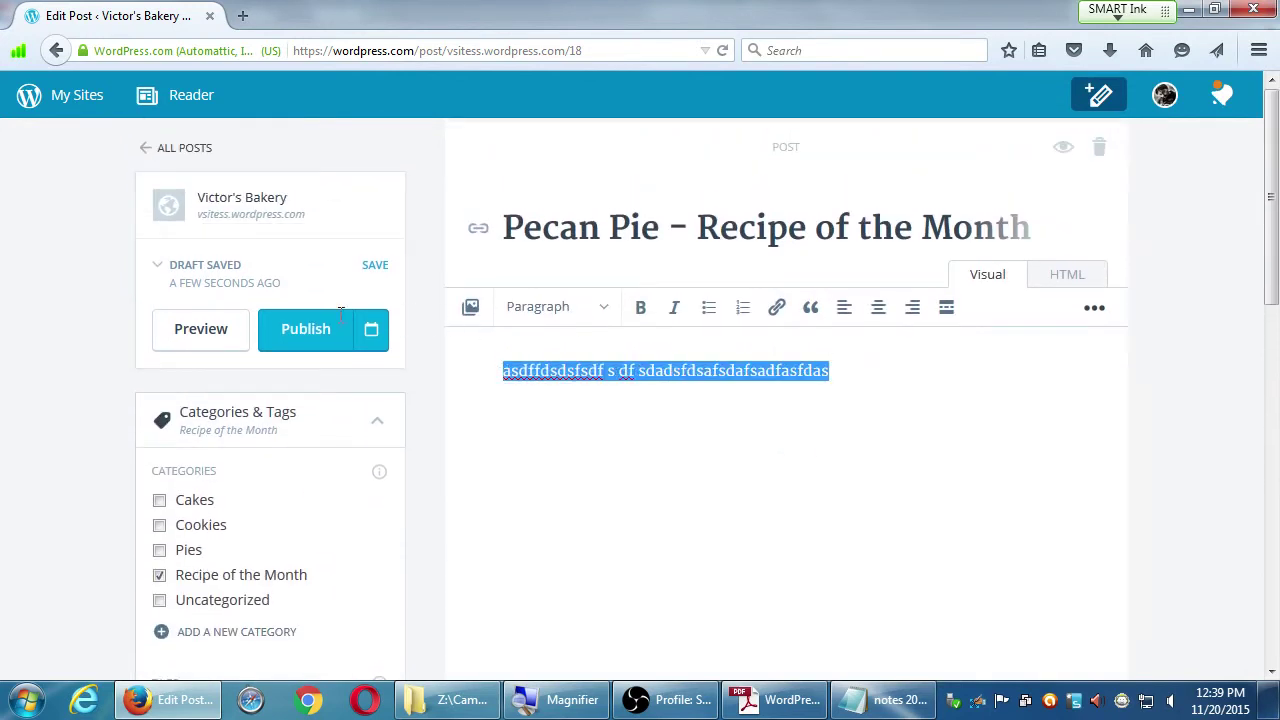
{"action": "key", "text": "BackSpace"}
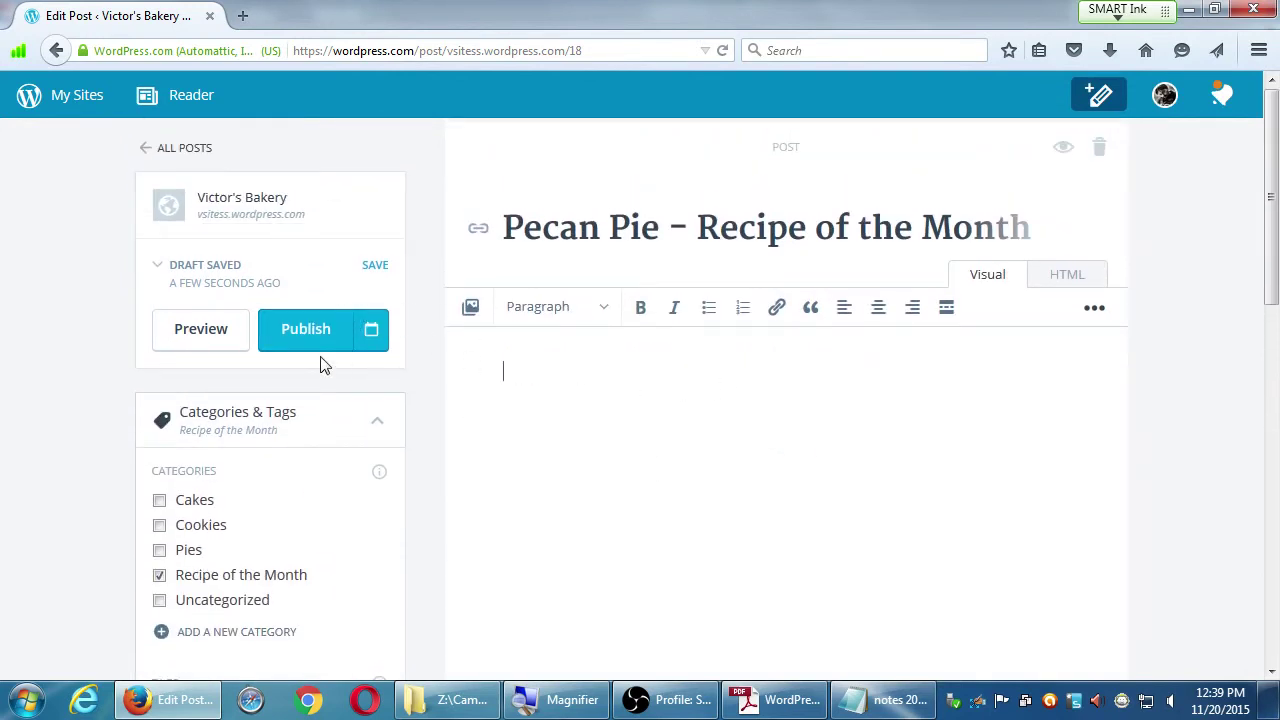
Step: Compare the post's excerpt with the Description guideline in the WordPress Checklist PDF, and return to the browser
{"action": "scroll", "coordinate": [335, 365], "scroll_direction": "down", "scroll_amount": 5}
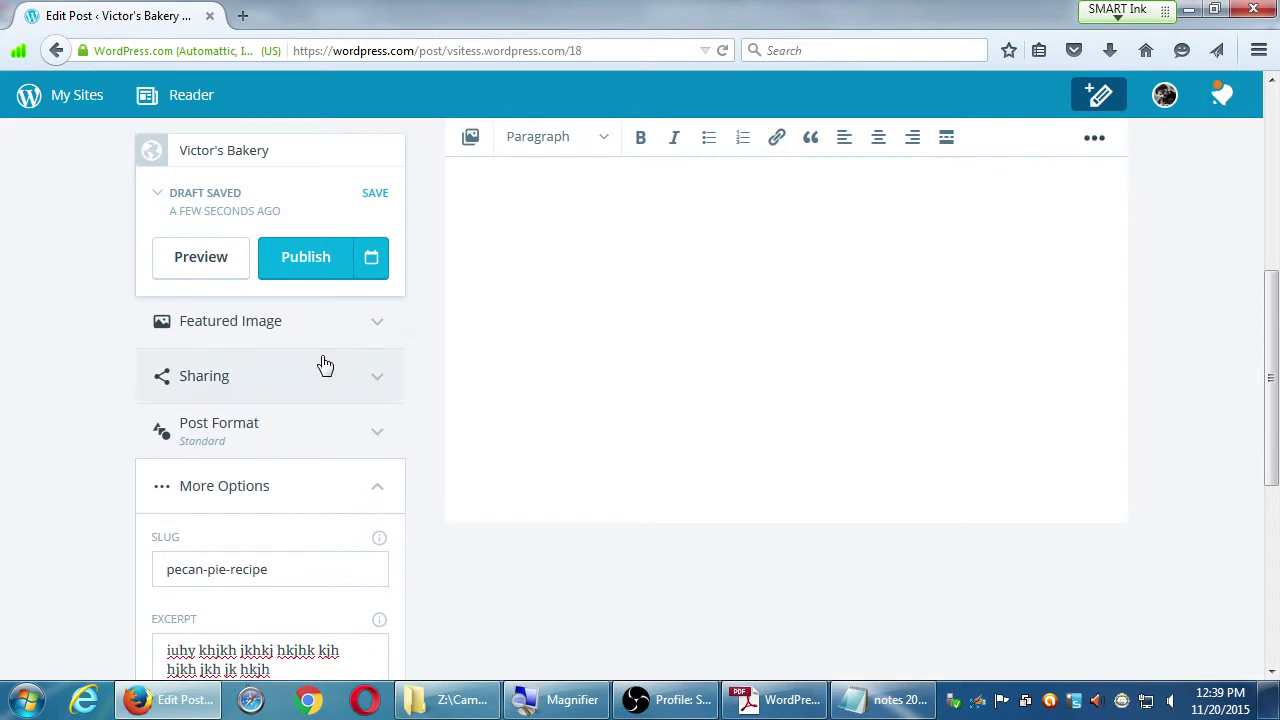
{"action": "left_click", "coordinate": [790, 700]}
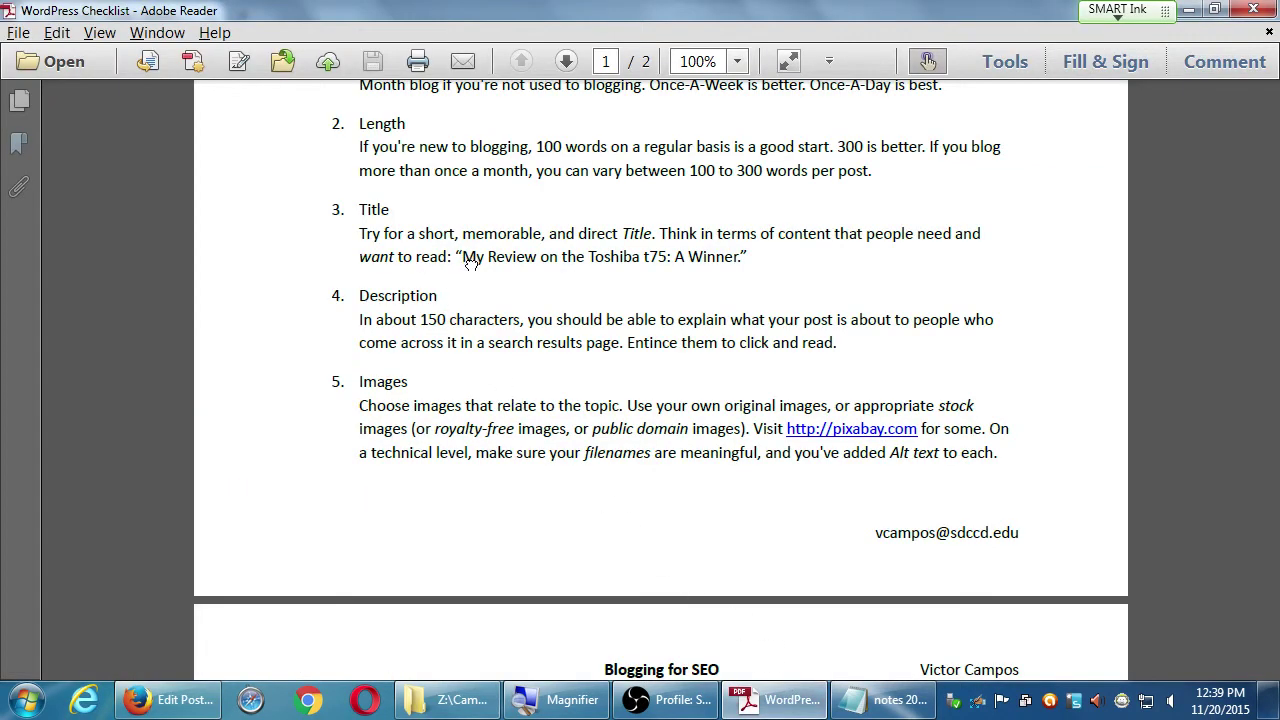
{"action": "left_click_drag", "start_coordinate": [470, 262], "coordinate": [483, 395]}
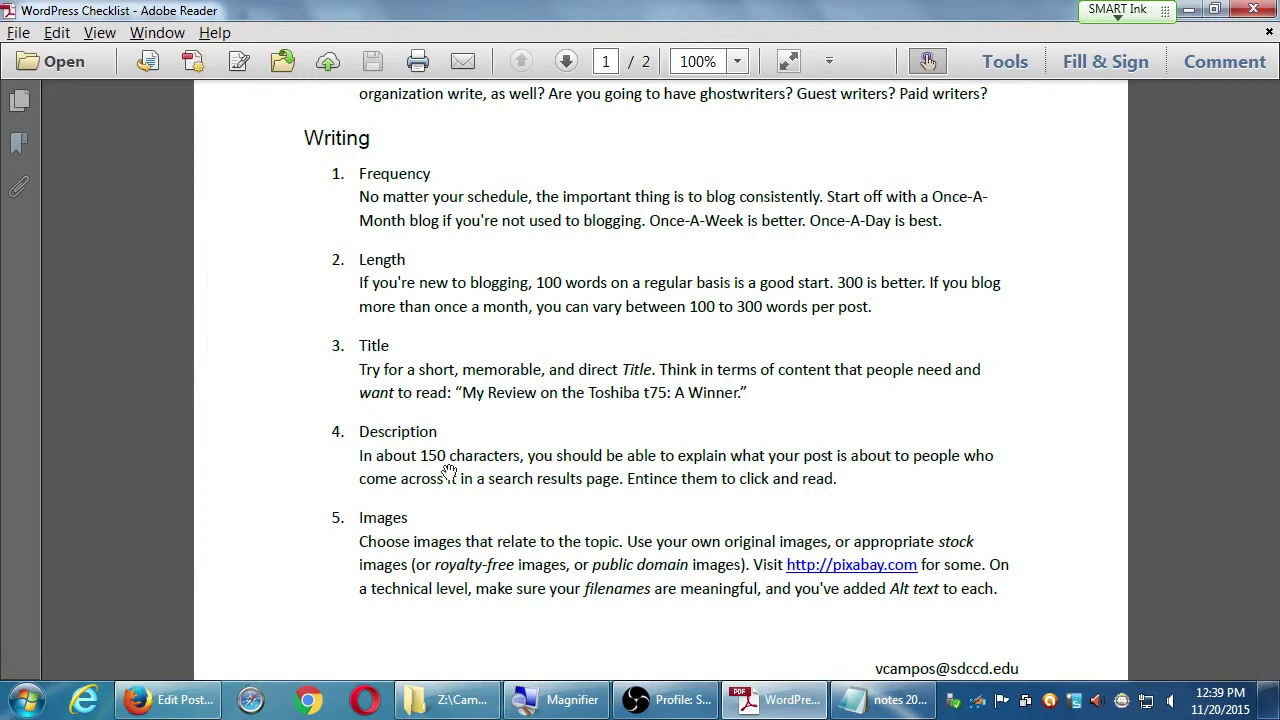
{"action": "left_click", "coordinate": [170, 700]}
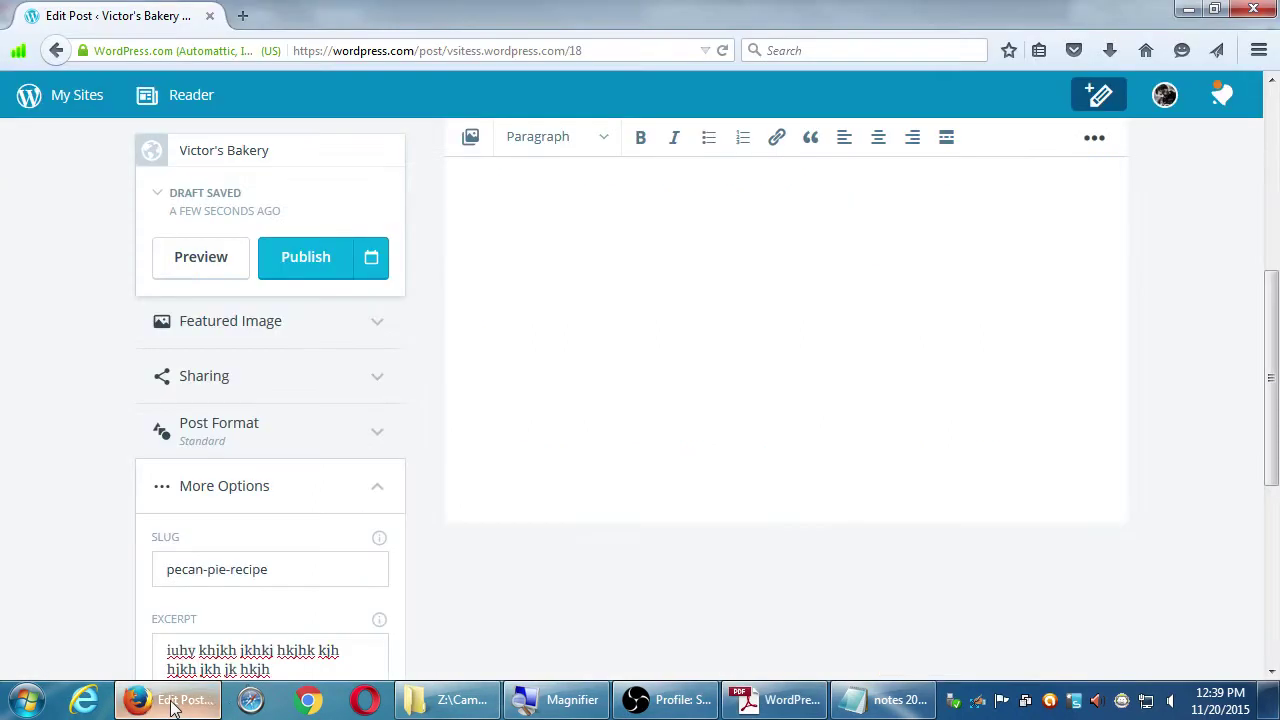
Step: Leave the post editor for the list of all blog posts and open the site's WP Admin
{"action": "scroll", "coordinate": [534, 451], "scroll_direction": "up", "scroll_amount": 3}
{"action": "scroll", "coordinate": [580, 430], "scroll_direction": "up", "scroll_amount": 2}
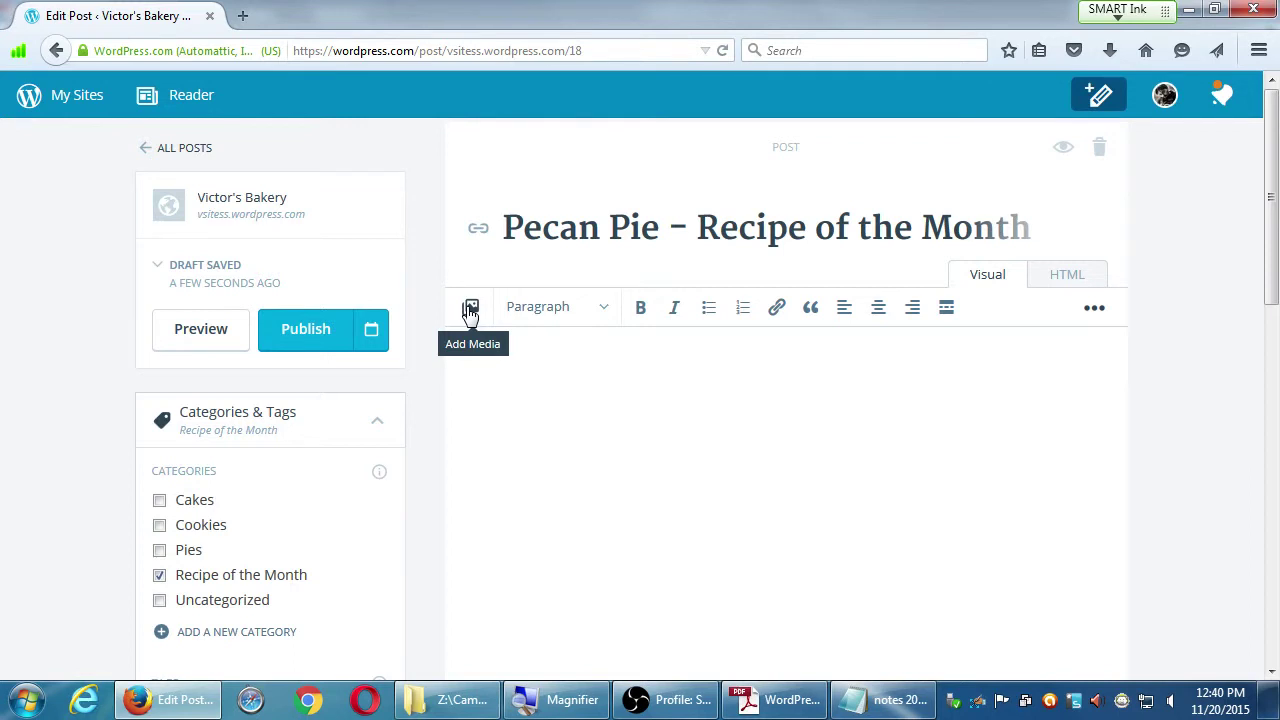
{"action": "left_click", "coordinate": [192, 147]}
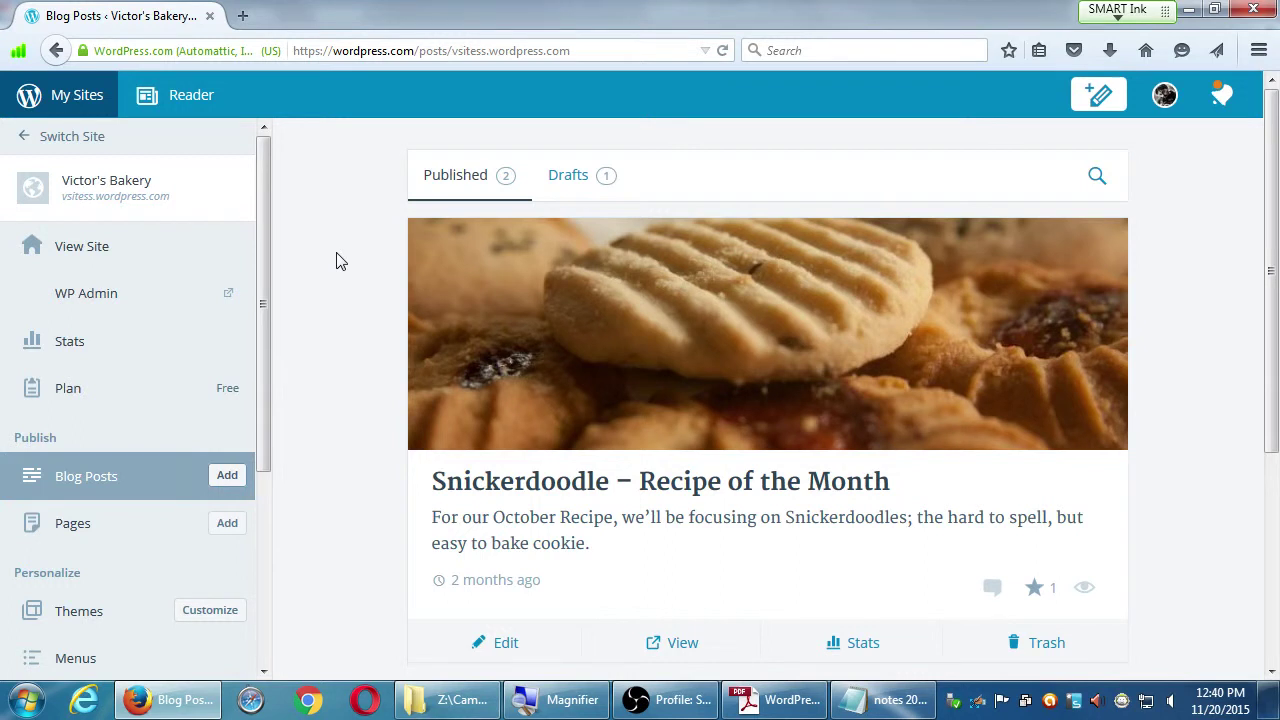
{"action": "left_click", "coordinate": [122, 295]}
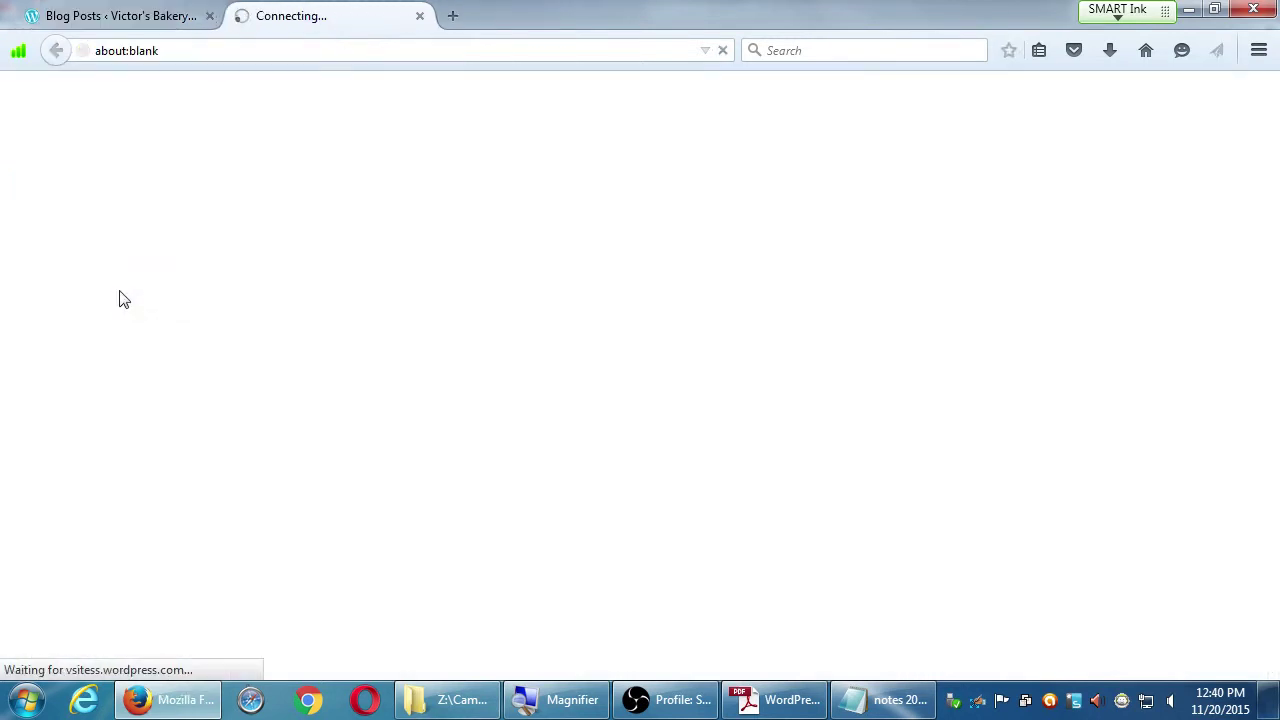
Step: Compare the WordPress.com site overview with WP Admin, and return to the Victor's Bakery dashboard in WP Admin with the stats page closed
{"action": "left_click", "coordinate": [116, 28]}
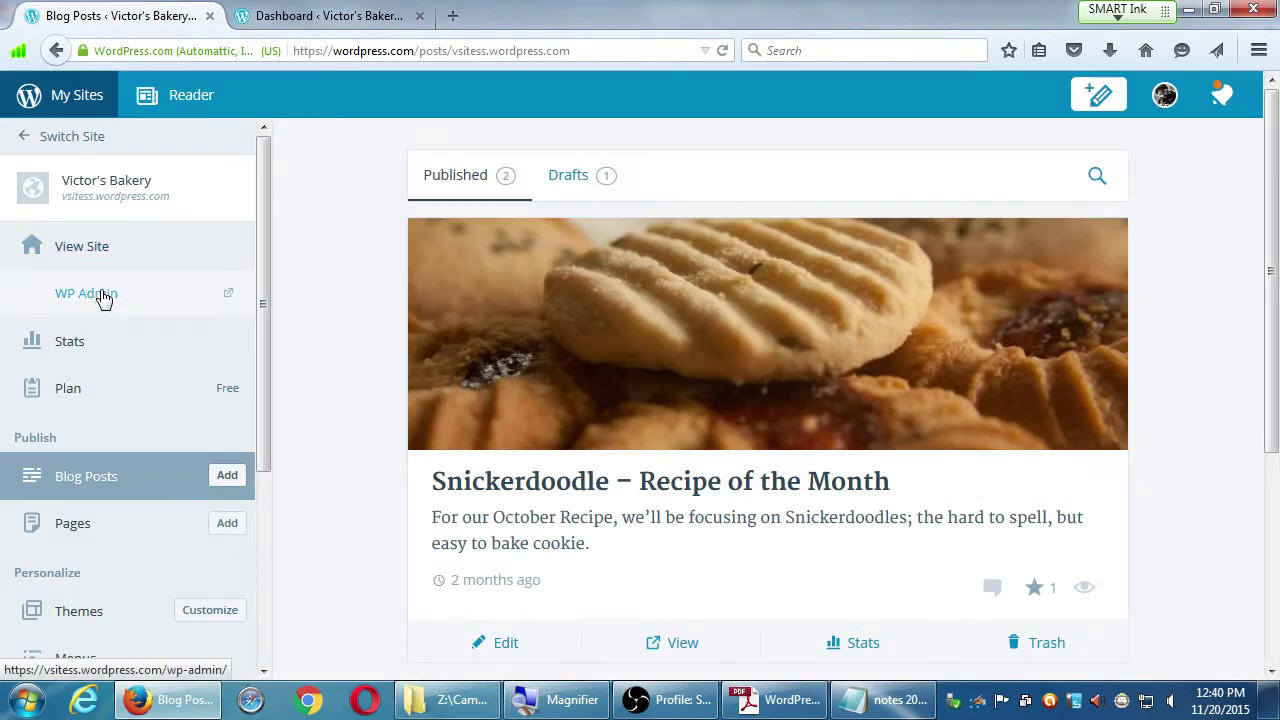
{"action": "left_click", "coordinate": [266, 17]}
{"action": "left_click", "coordinate": [80, 140]}
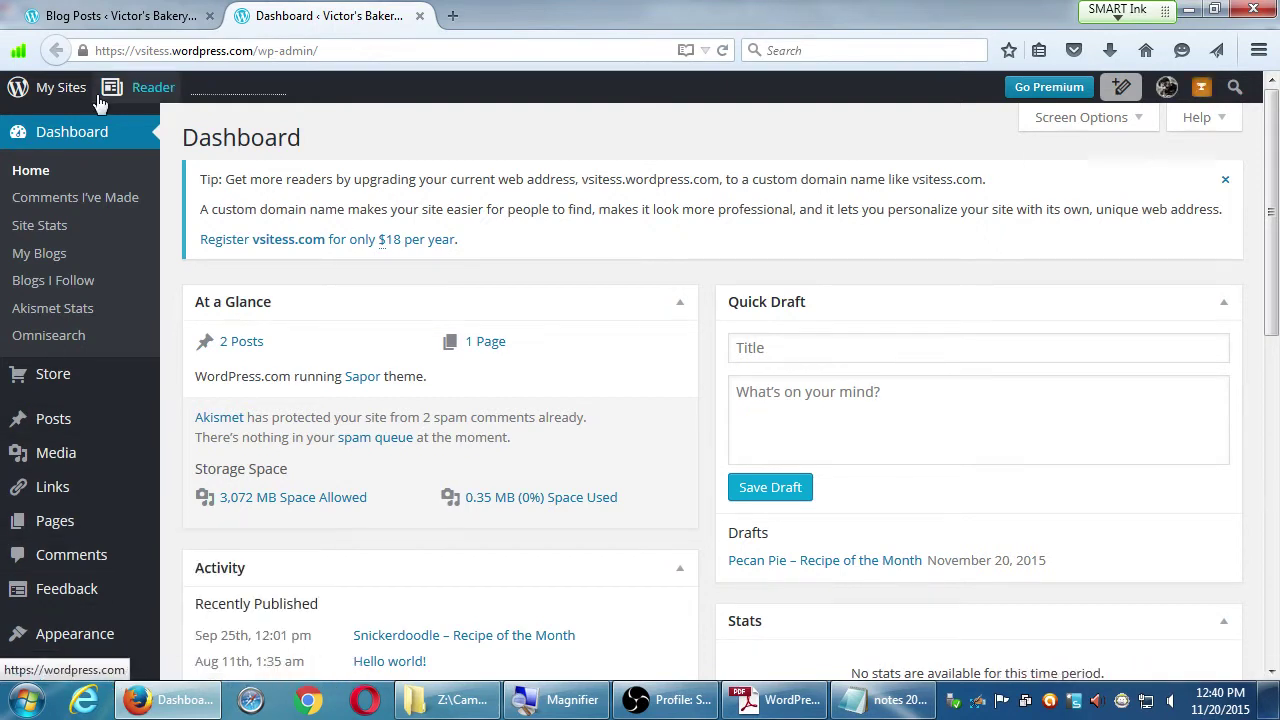
{"action": "left_click", "coordinate": [29, 91]}
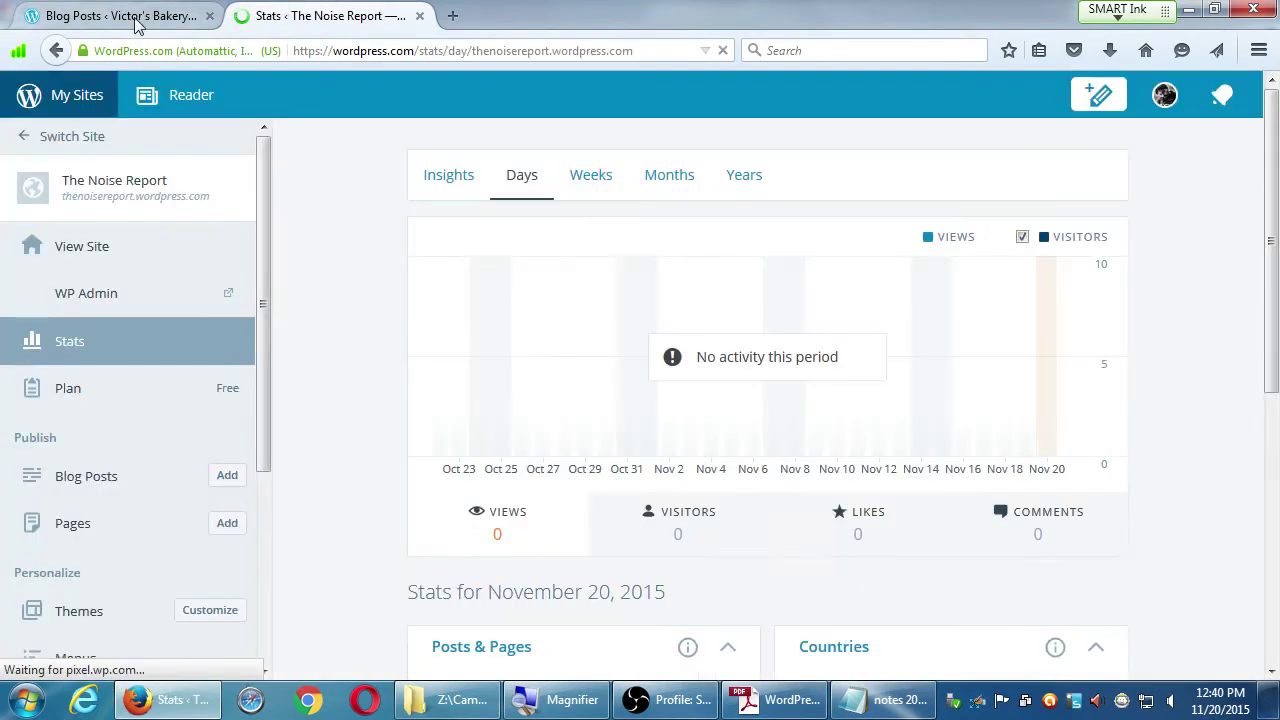
{"action": "left_click", "coordinate": [137, 20]}
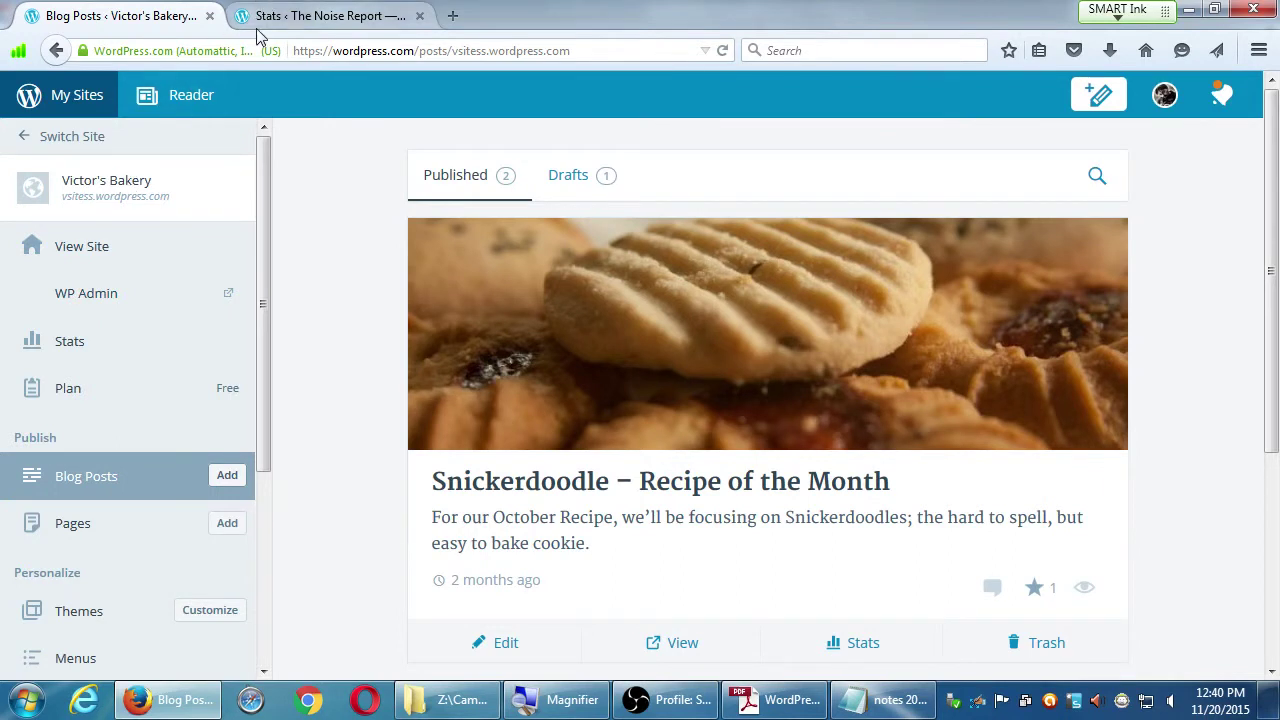
{"action": "left_click", "coordinate": [210, 289]}
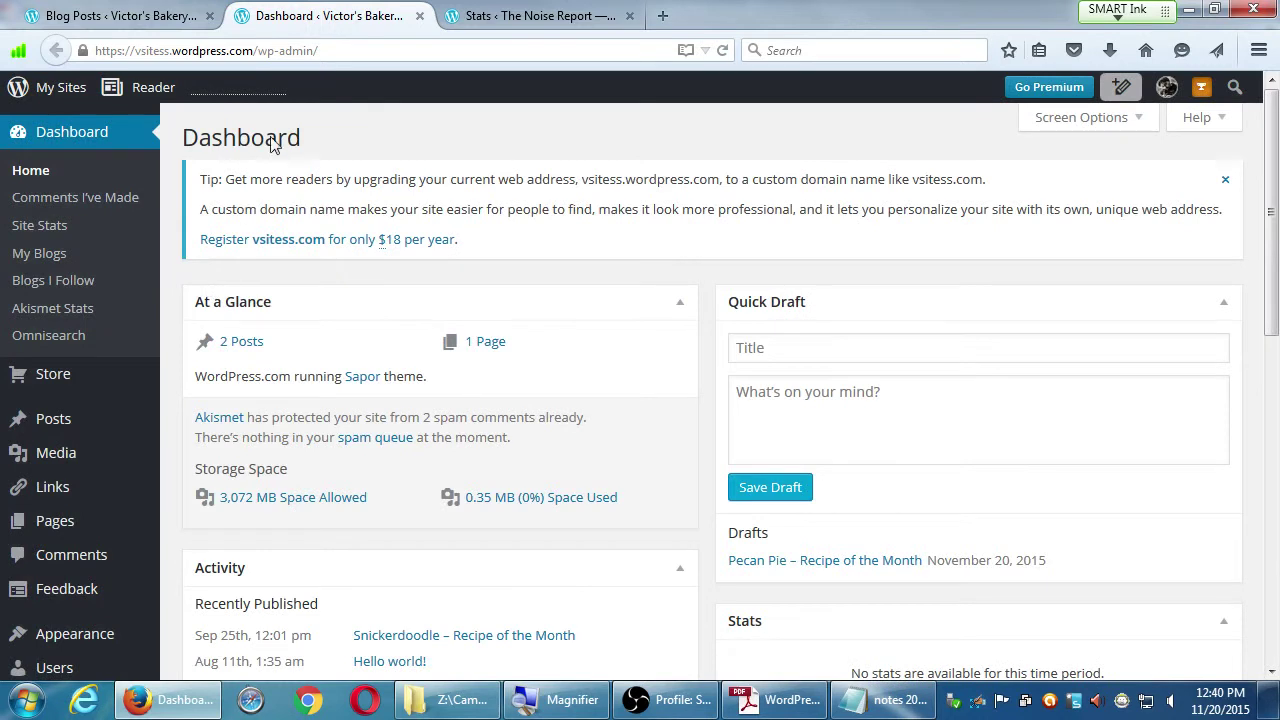
{"action": "left_click", "coordinate": [629, 16]}
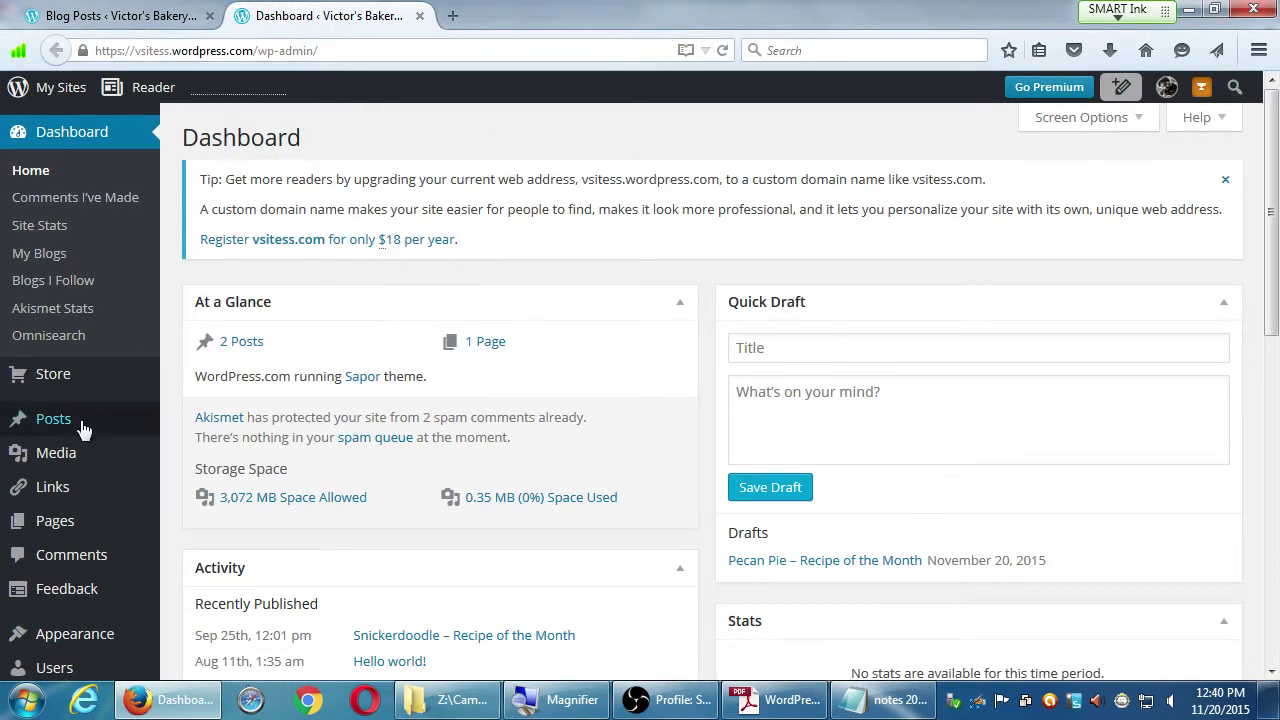
Step: Create a new post in WP Admin titled "Pecan Pie Recipe"
{"action": "mouse_move", "coordinate": [80, 535]}
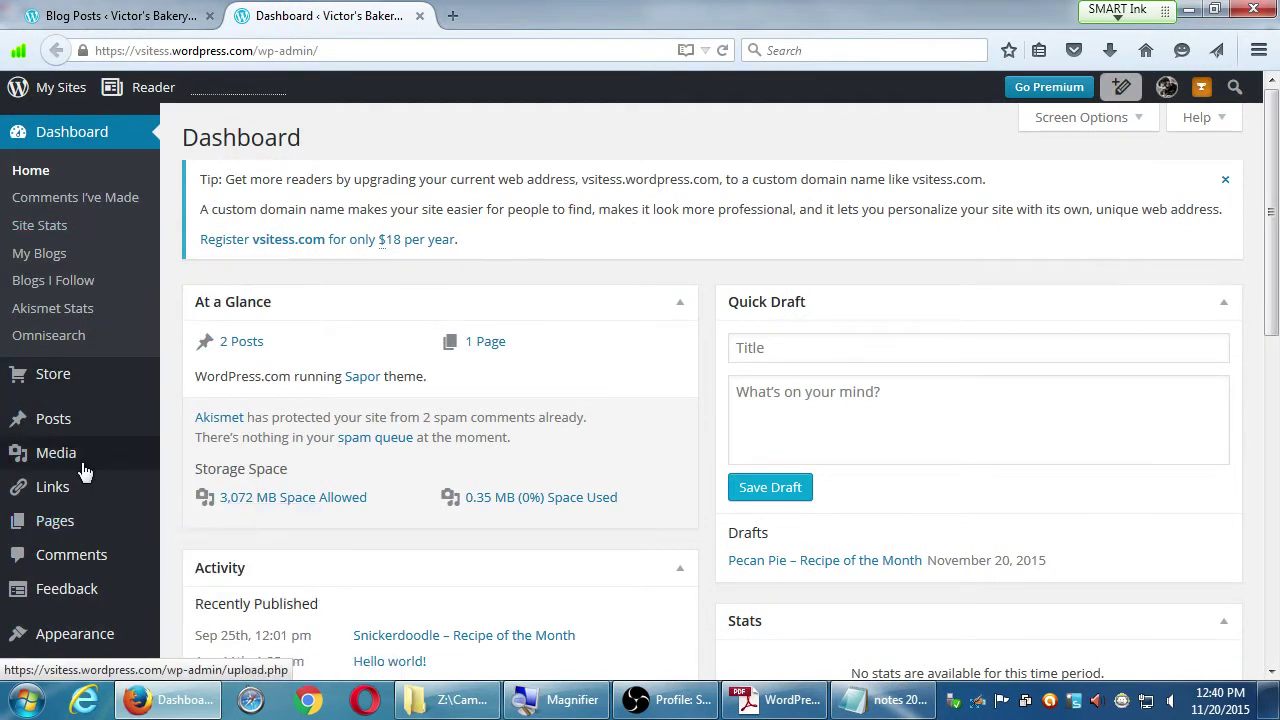
{"action": "scroll", "coordinate": [82, 420], "scroll_direction": "down", "scroll_amount": 1}
{"action": "mouse_move", "coordinate": [85, 412]}
{"action": "left_click", "coordinate": [252, 427]}
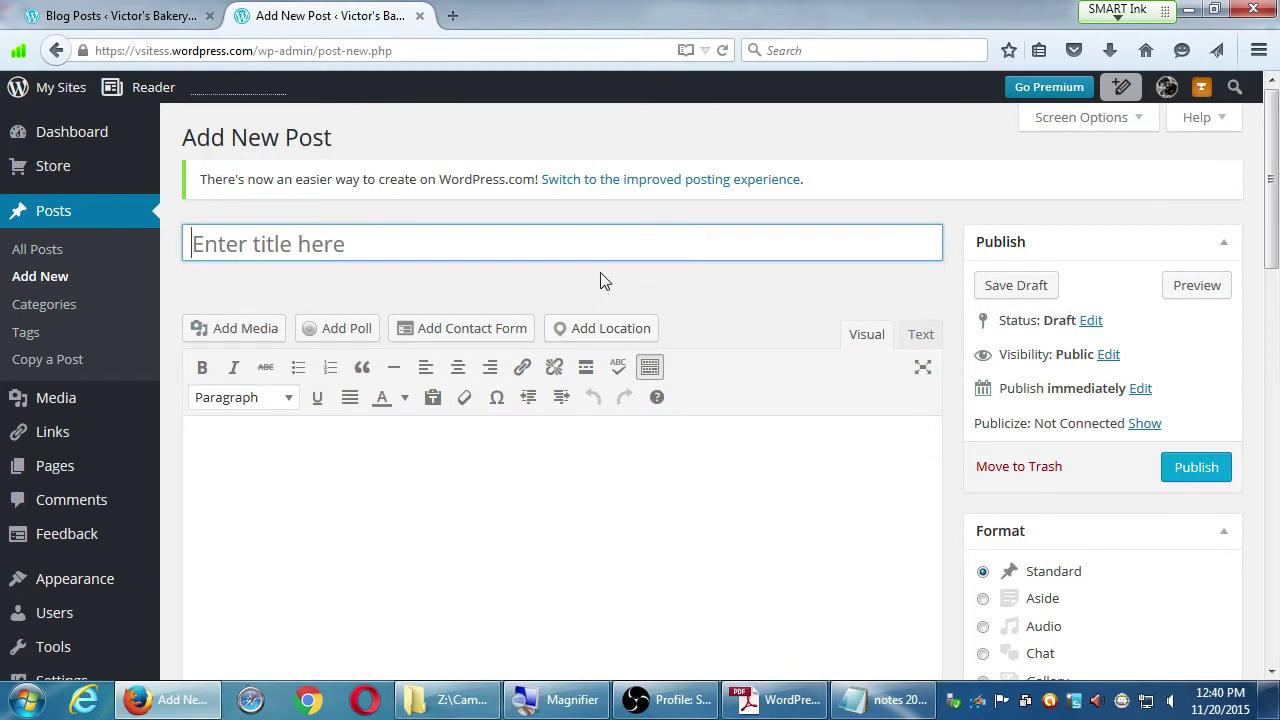
{"action": "type", "text": "P"}
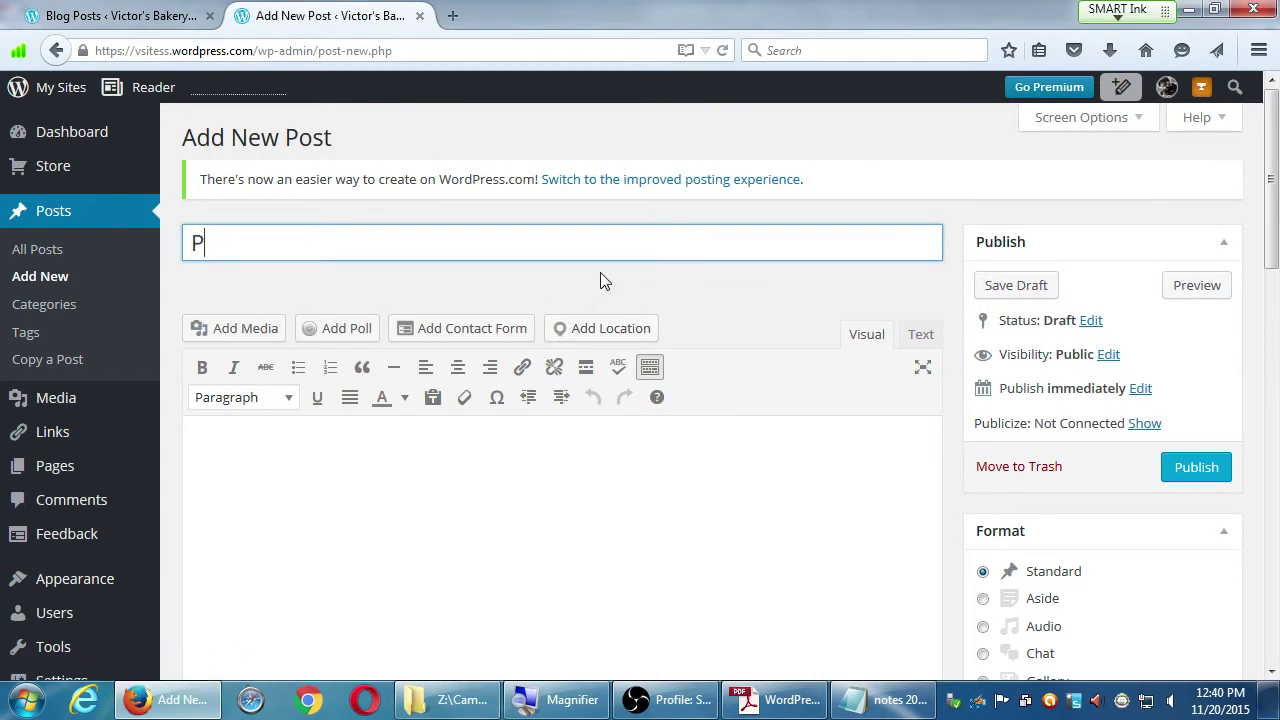
{"action": "type", "text": "ecan Pie Recipe"}
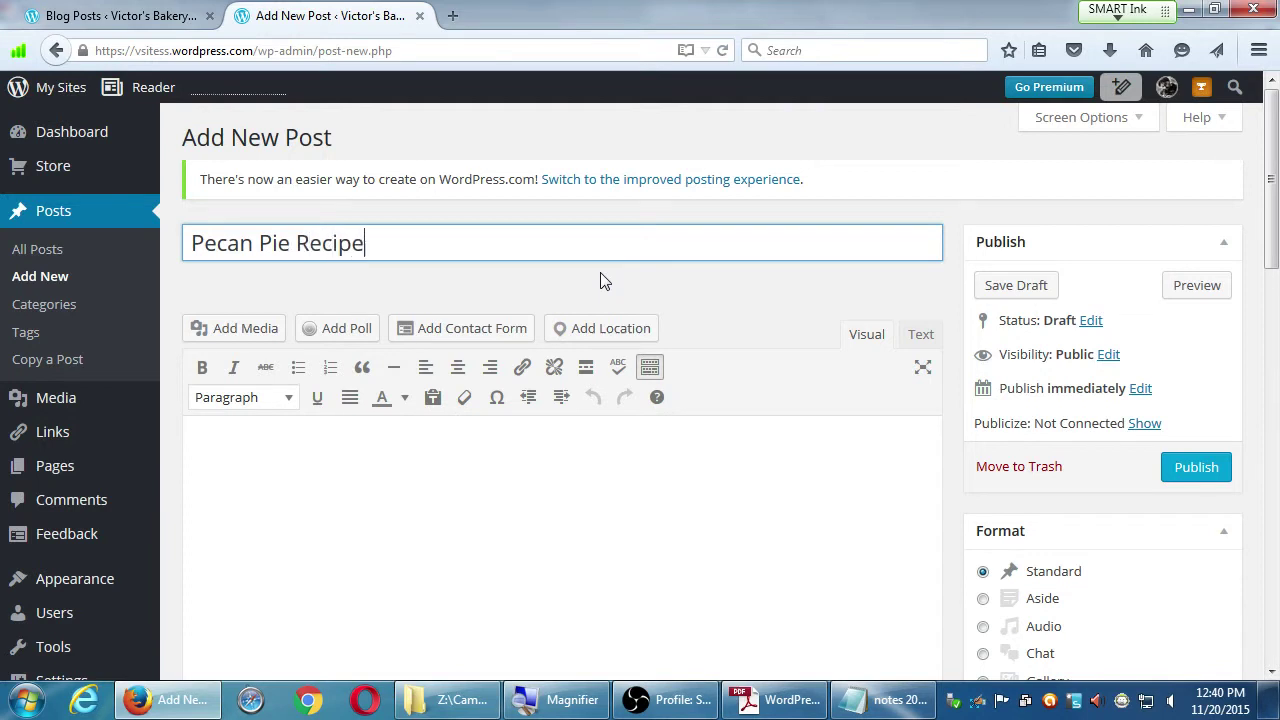
{"action": "key", "text": "Tab"}
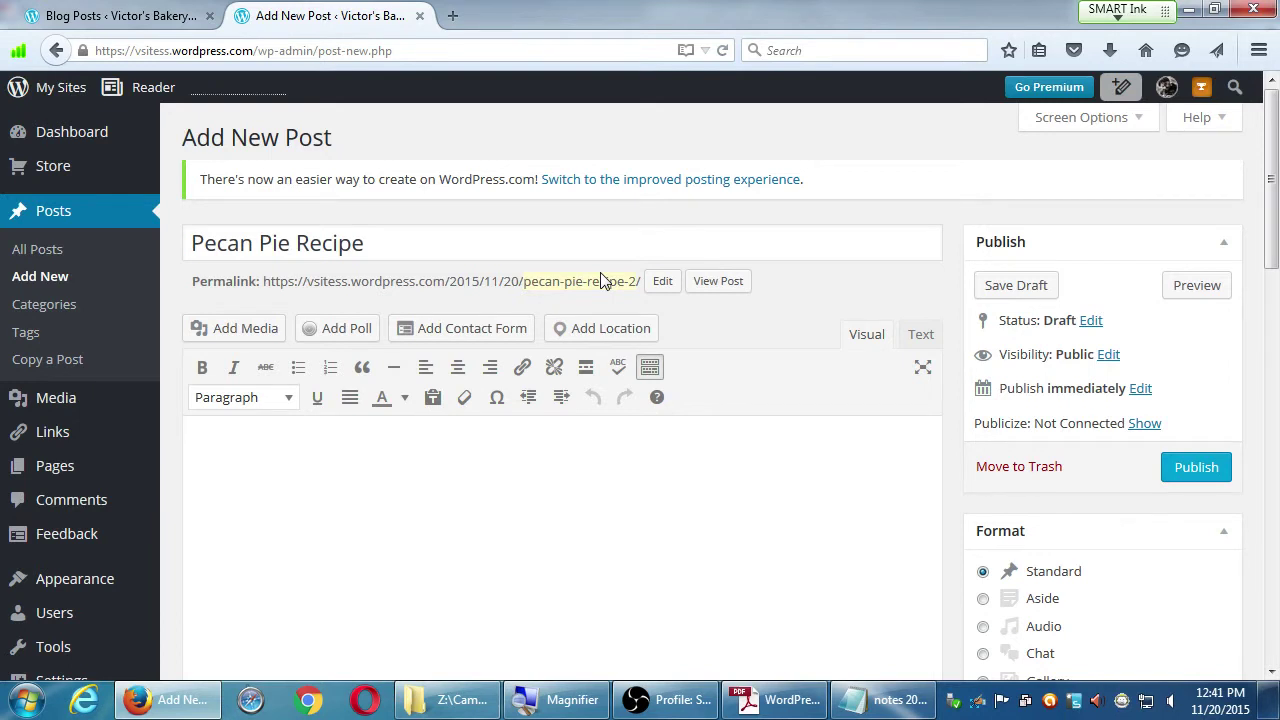
Step: Examine the new post's settings, including format, categories, tags, featured image, excerpt, discussion and slug
{"action": "scroll", "coordinate": [1078, 402], "scroll_direction": "down", "scroll_amount": 5}
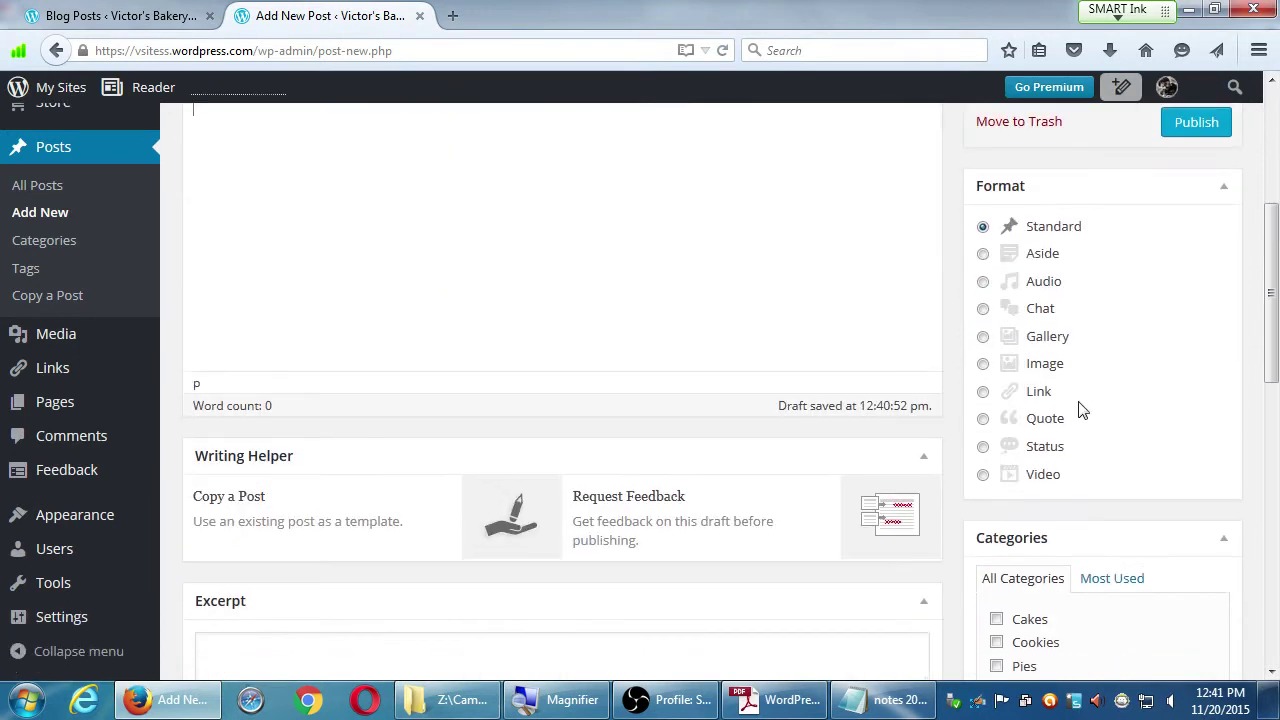
{"action": "scroll", "coordinate": [1080, 409], "scroll_direction": "down", "scroll_amount": 3}
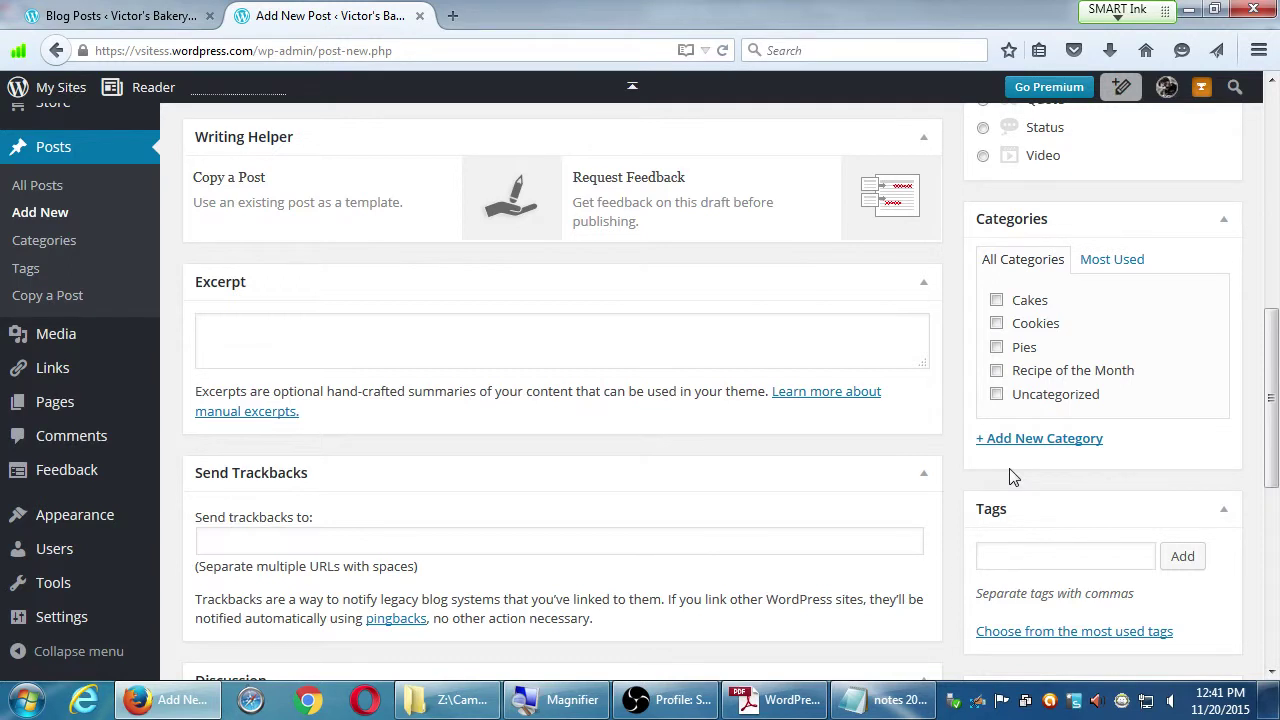
{"action": "scroll", "coordinate": [1010, 477], "scroll_direction": "up", "scroll_amount": 3}
{"action": "scroll", "coordinate": [880, 457], "scroll_direction": "up", "scroll_amount": 3}
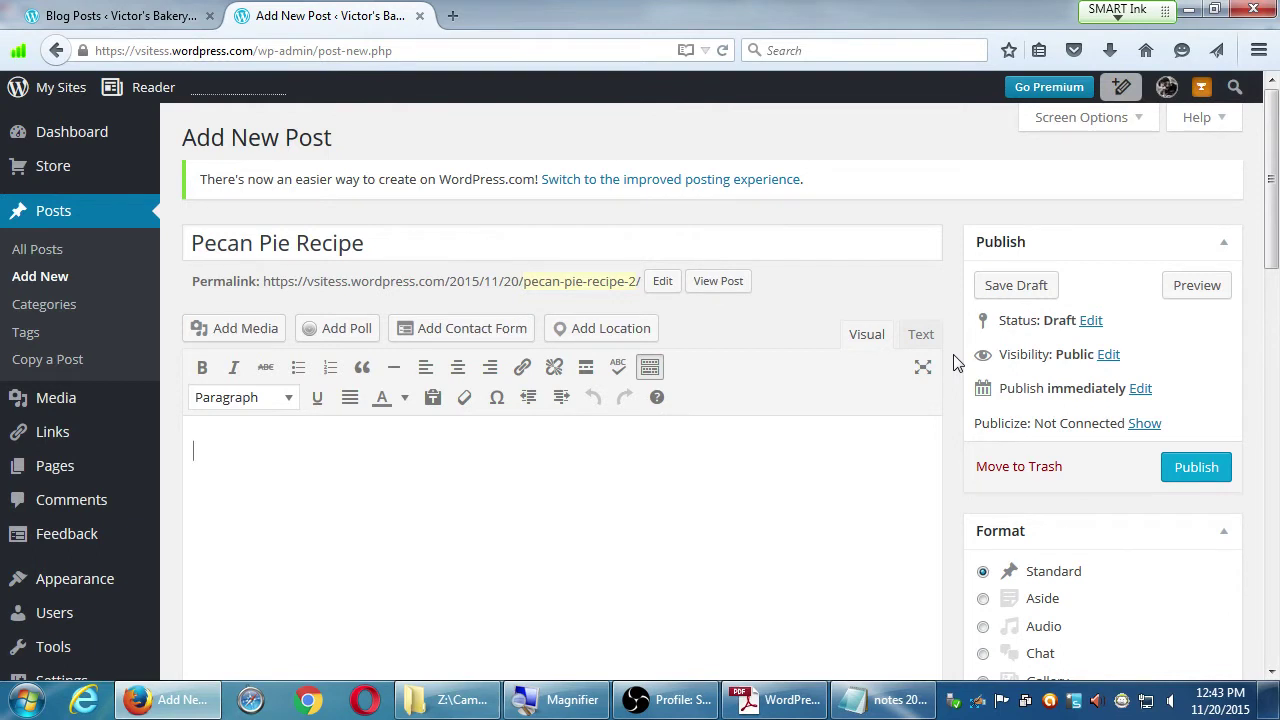
{"action": "scroll", "coordinate": [980, 364], "scroll_direction": "down", "scroll_amount": 15}
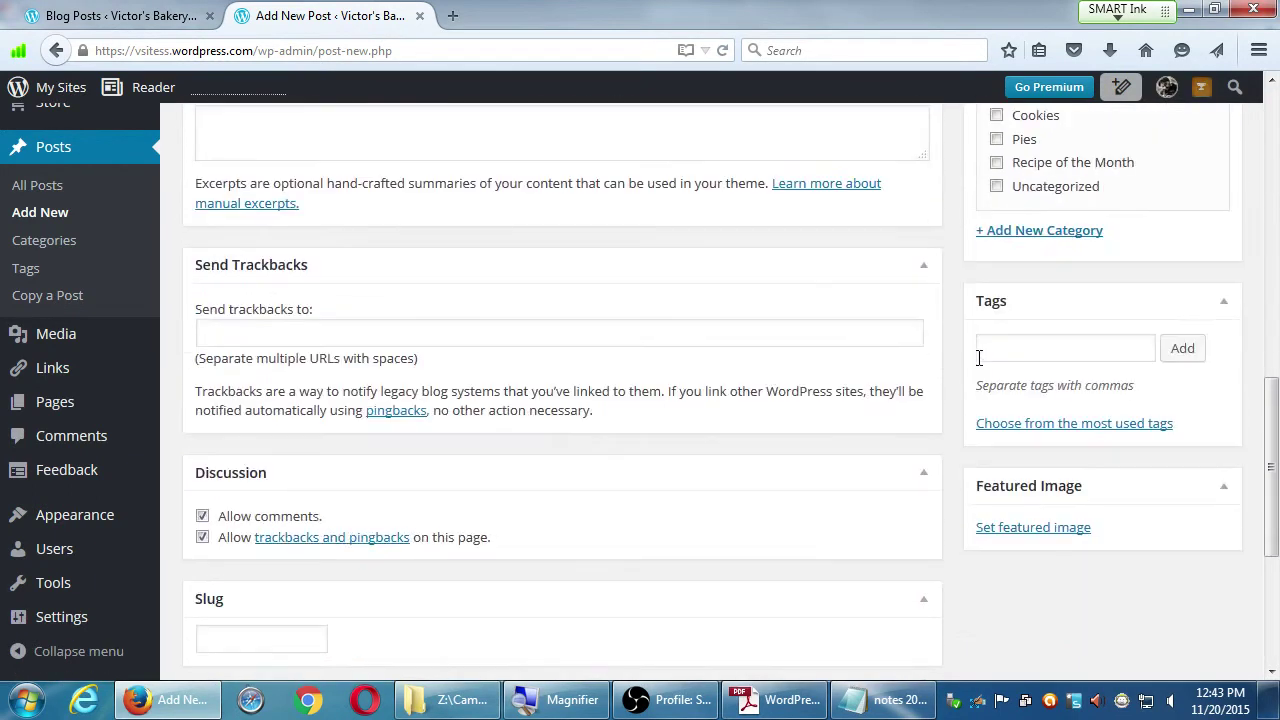
{"action": "scroll", "coordinate": [343, 260], "scroll_direction": "up", "scroll_amount": 1}
{"action": "left_click", "coordinate": [357, 226]}
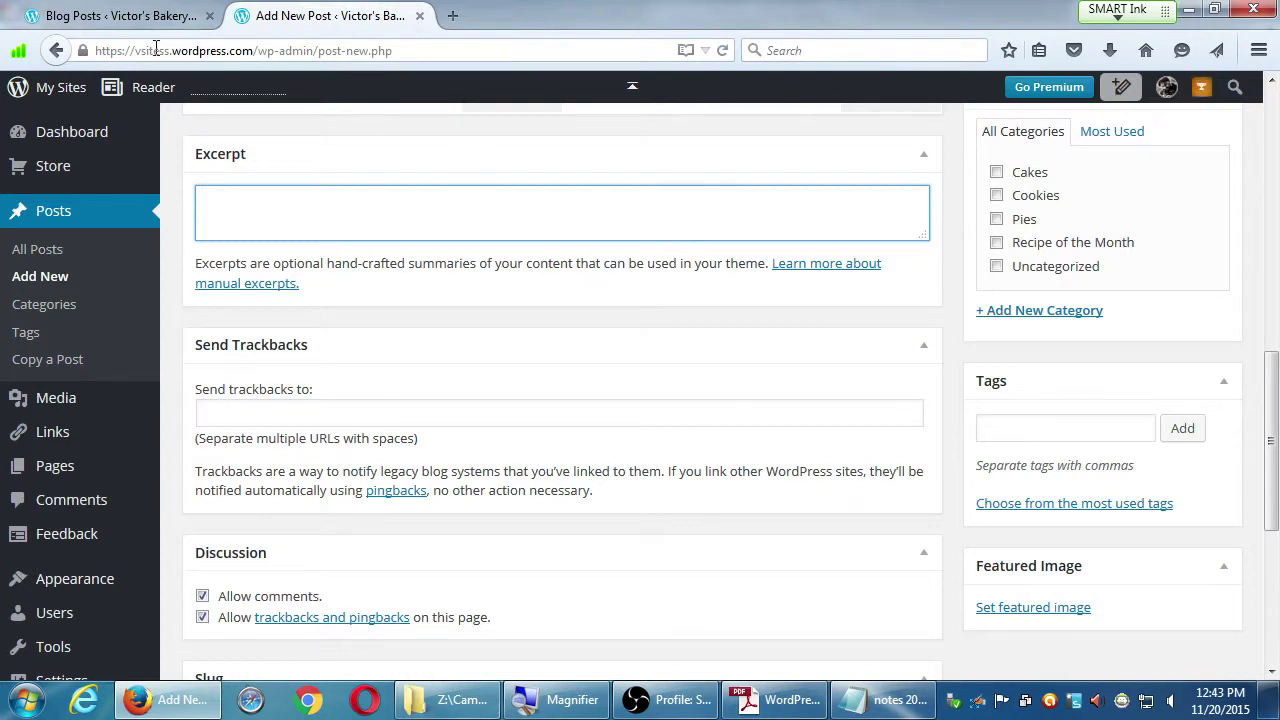
{"action": "scroll", "coordinate": [417, 354], "scroll_direction": "up", "scroll_amount": 10}
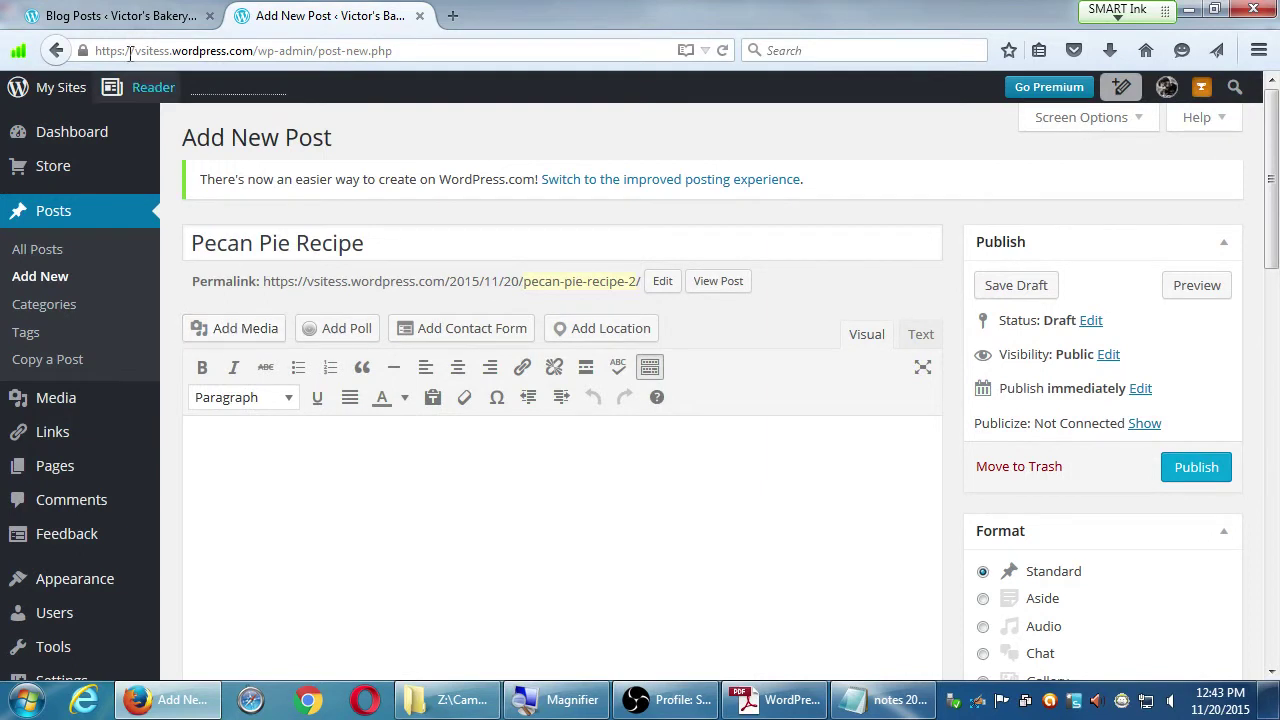
Step: Create a new Victor's Bakery page in the WordPress.com editor with the placeholder title "rewsdfssg" and open its media library
{"action": "left_click", "coordinate": [138, 16]}
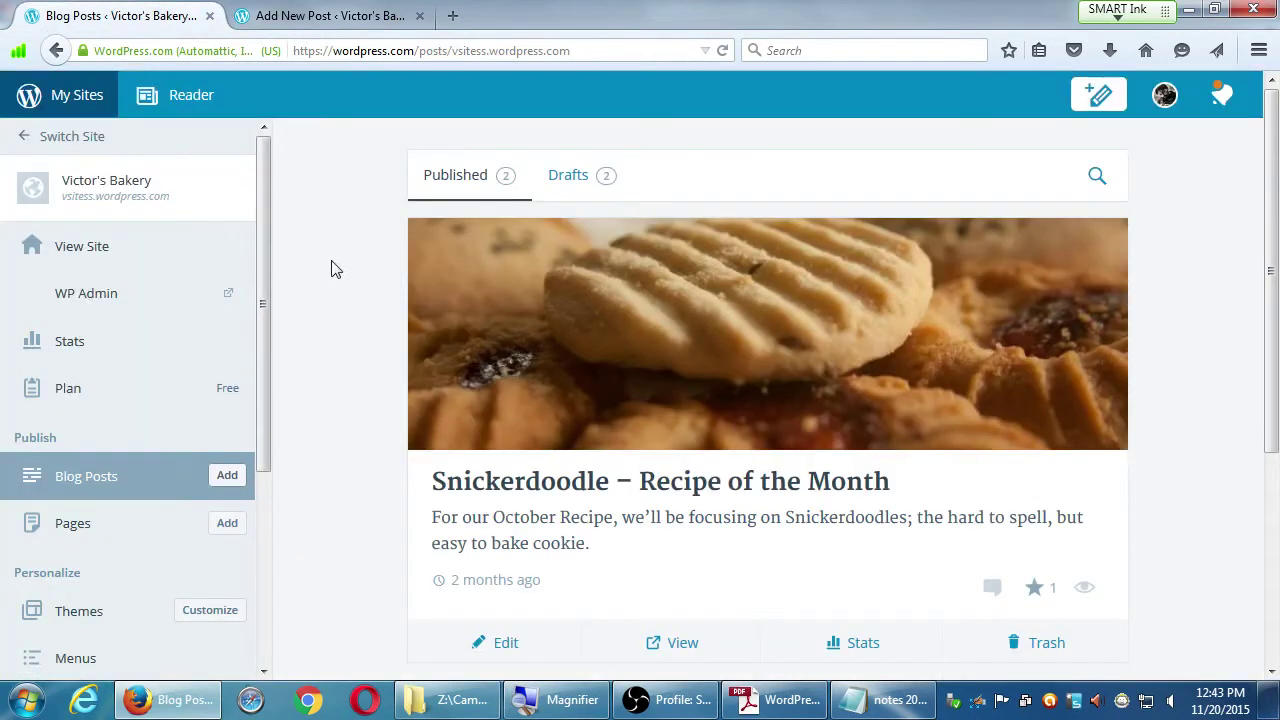
{"action": "scroll", "coordinate": [163, 441], "scroll_direction": "down", "scroll_amount": 2}
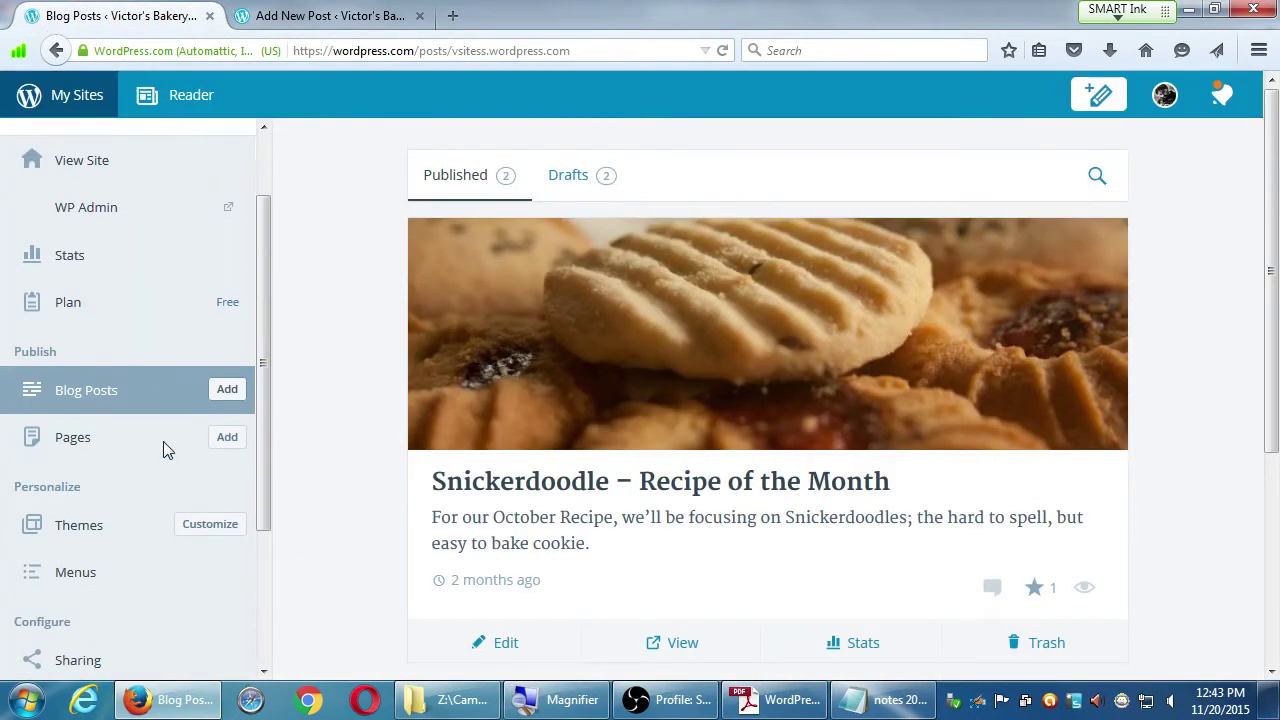
{"action": "left_click", "coordinate": [244, 431]}
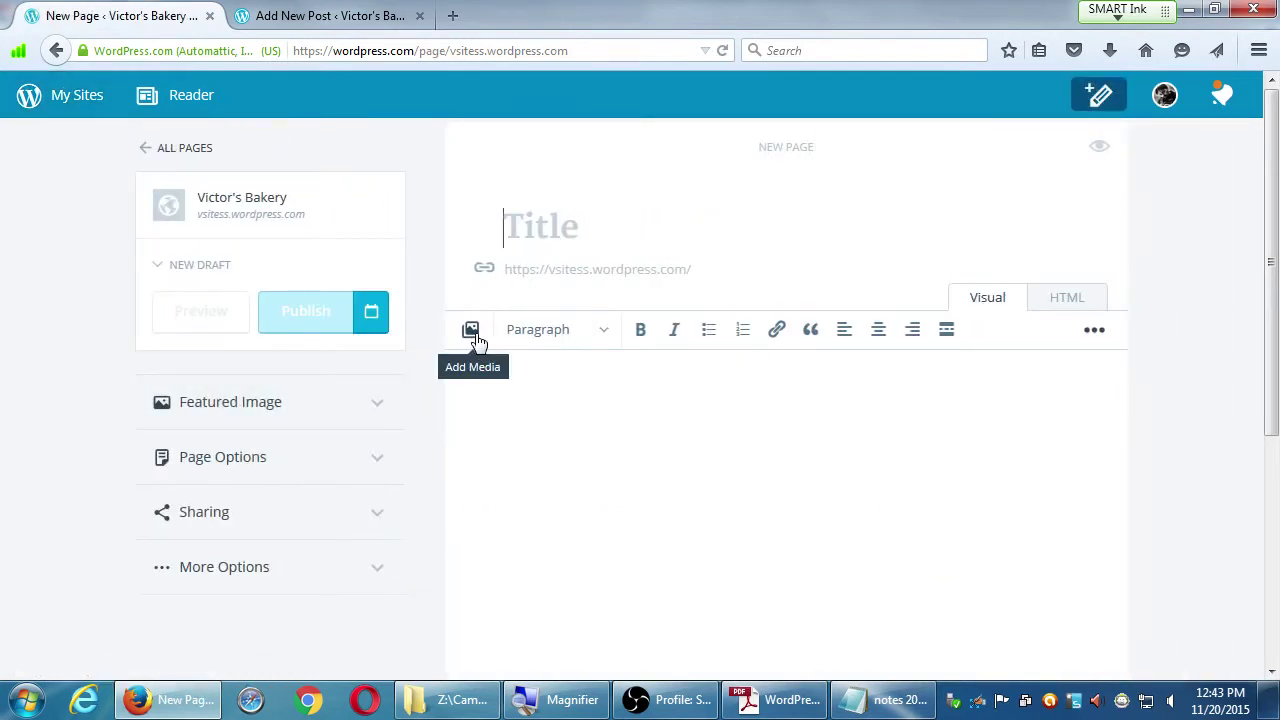
{"action": "type", "text": "rewsdfssg"}
{"action": "left_click", "coordinate": [626, 429]}
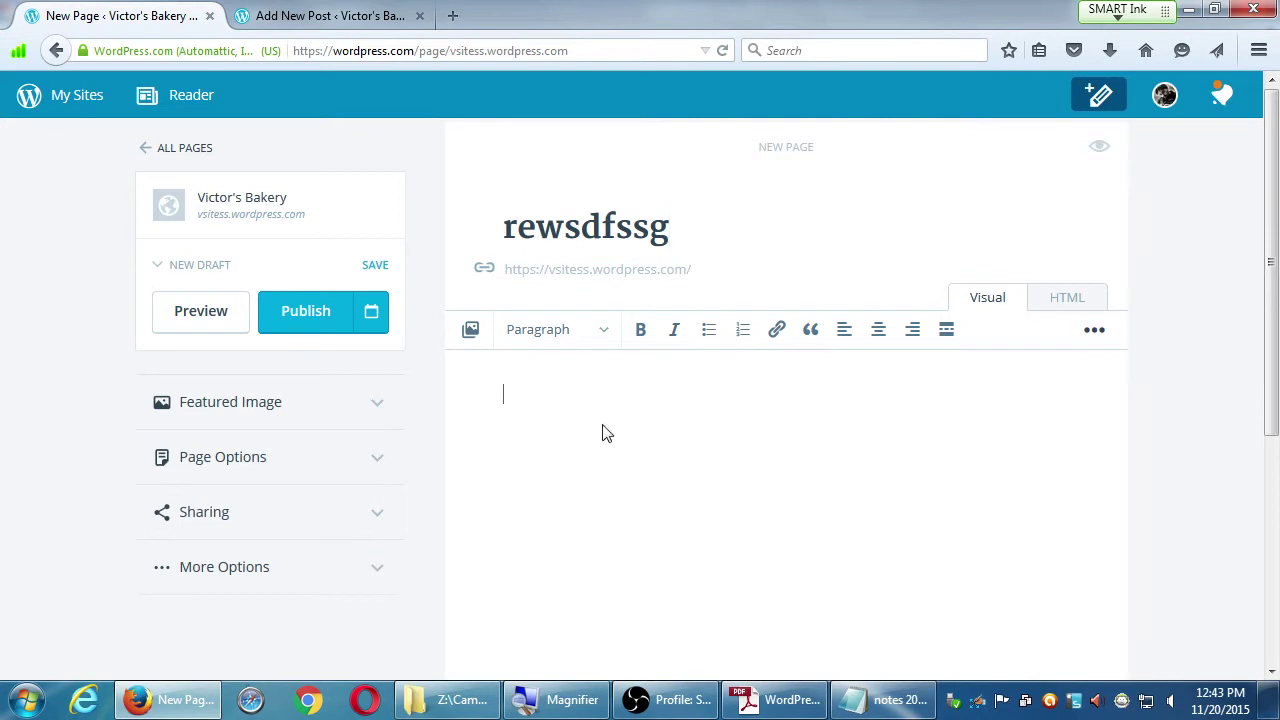
{"action": "left_click", "coordinate": [470, 335]}
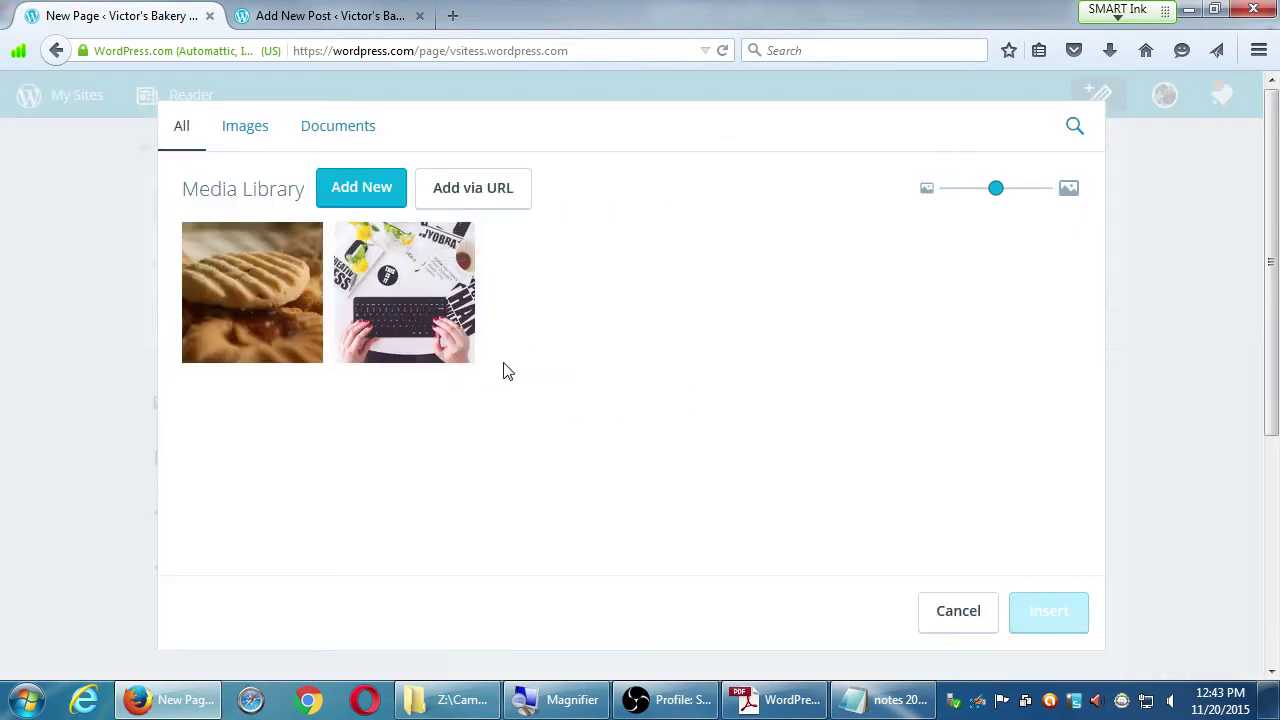
Step: Return to the Pecan Pie Recipe post in WP Admin, start inserting media, and compare the file upload and media library views
{"action": "left_click", "coordinate": [317, 15]}
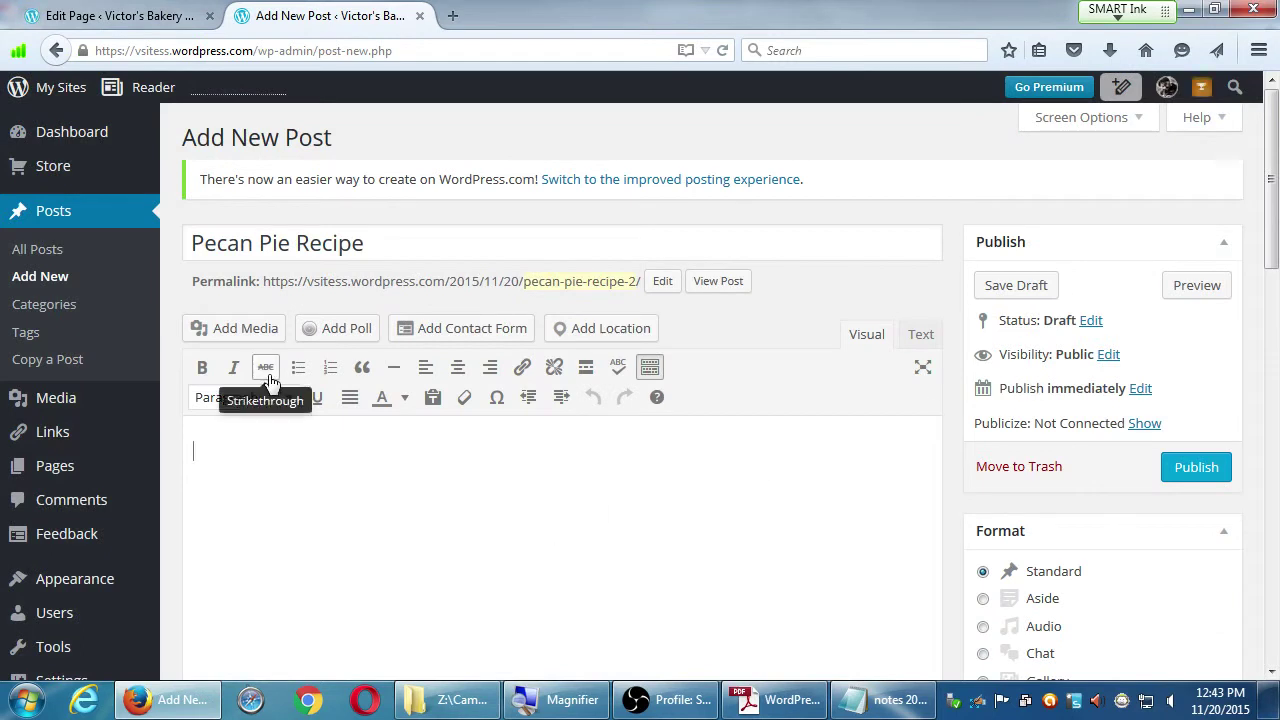
{"action": "left_click", "coordinate": [222, 330]}
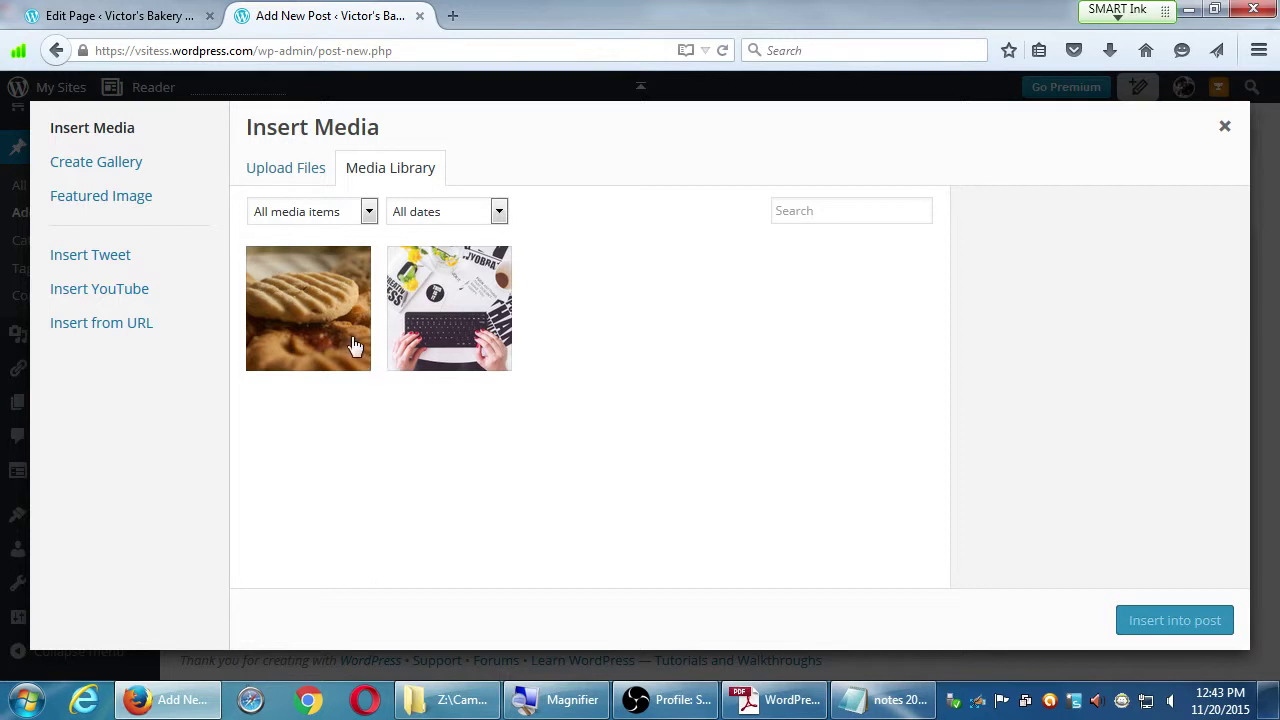
{"action": "left_click", "coordinate": [300, 176]}
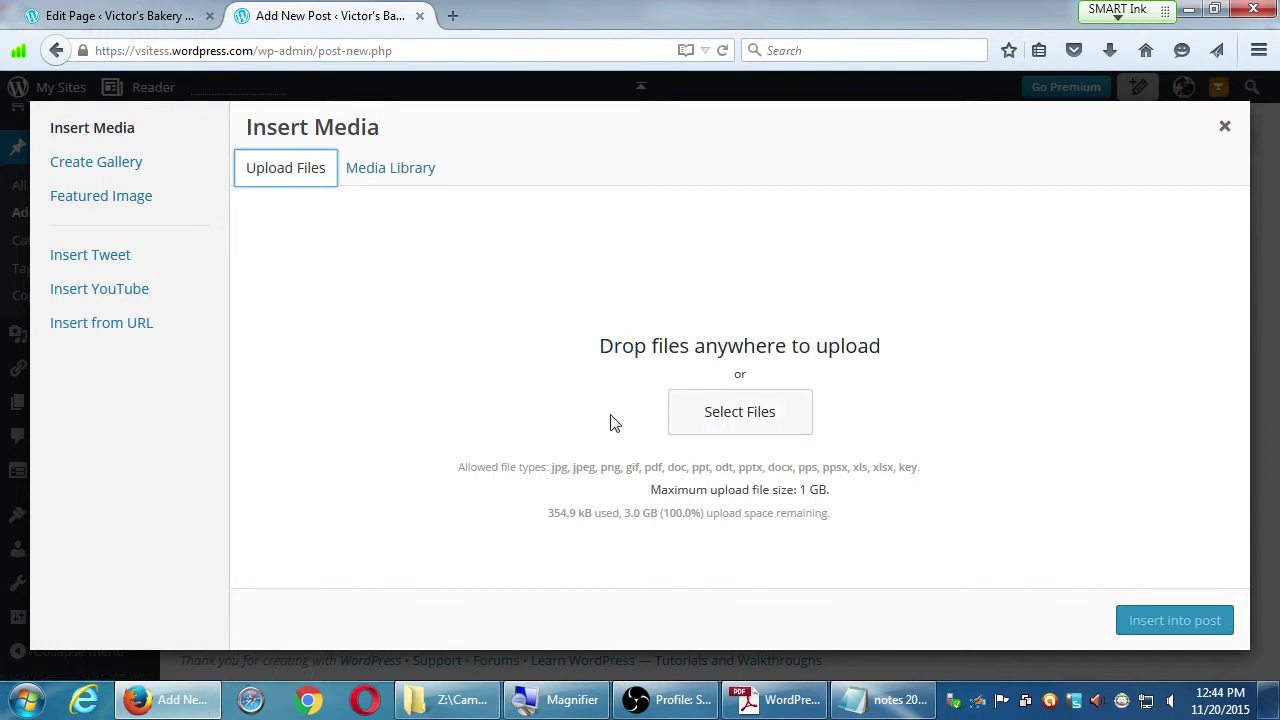
{"action": "left_click", "coordinate": [400, 188]}
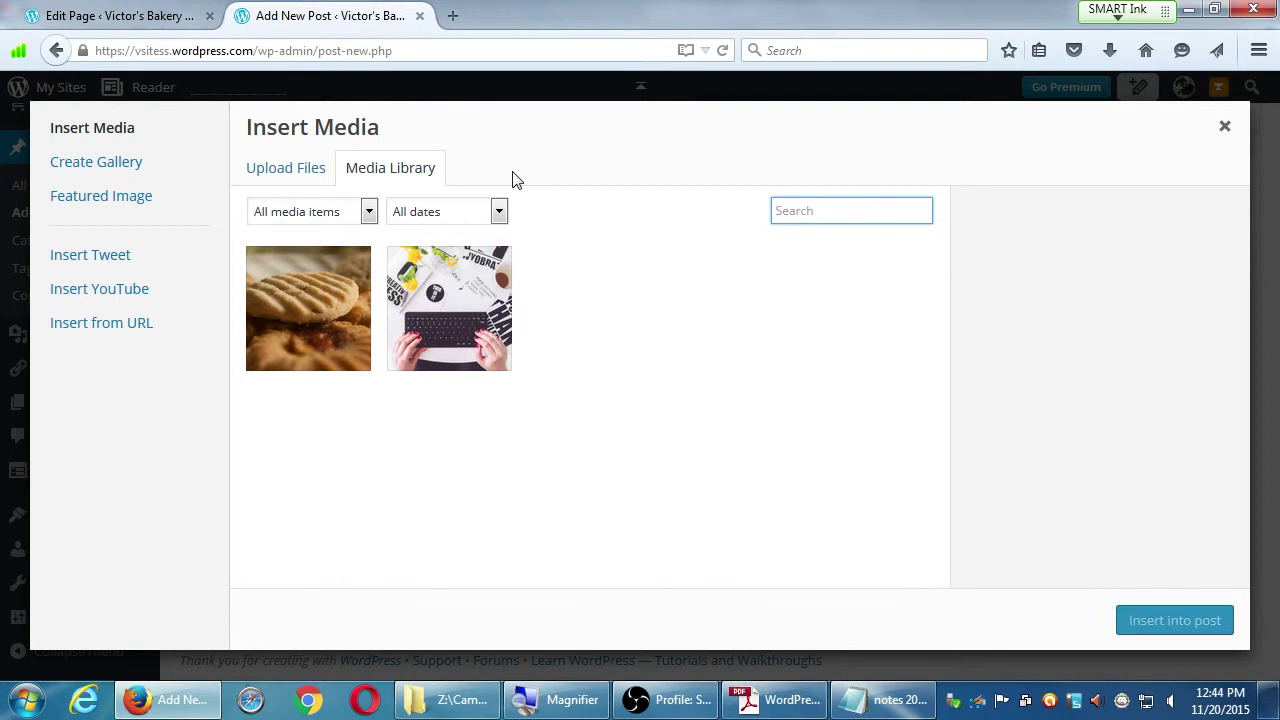
Step: Search the media library for "cookie", and compare the results for the shorter terms "c" and "co"
{"action": "type", "text": "cookie"}
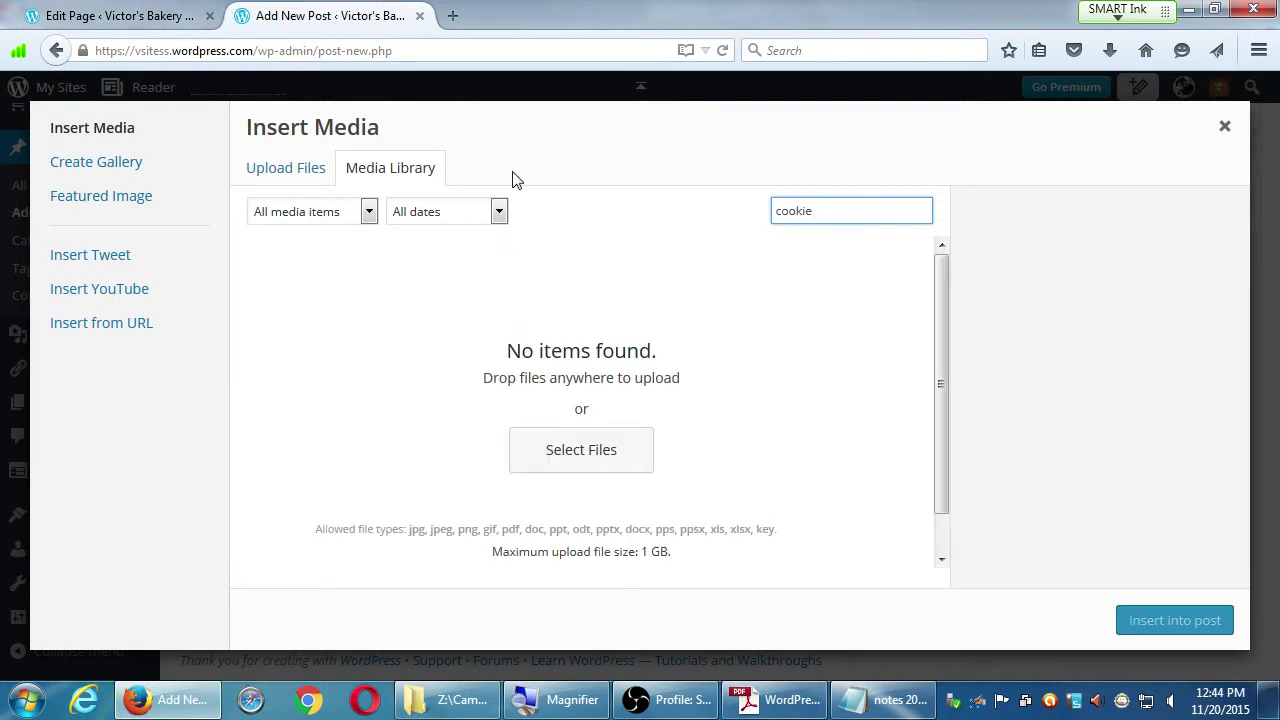
{"action": "key", "text": "BackSpace"}
{"action": "key", "text": "BackSpace"}
{"action": "key", "text": "BackSpace"}
{"action": "key", "text": "BackSpace"}
{"action": "key", "text": "BackSpace"}
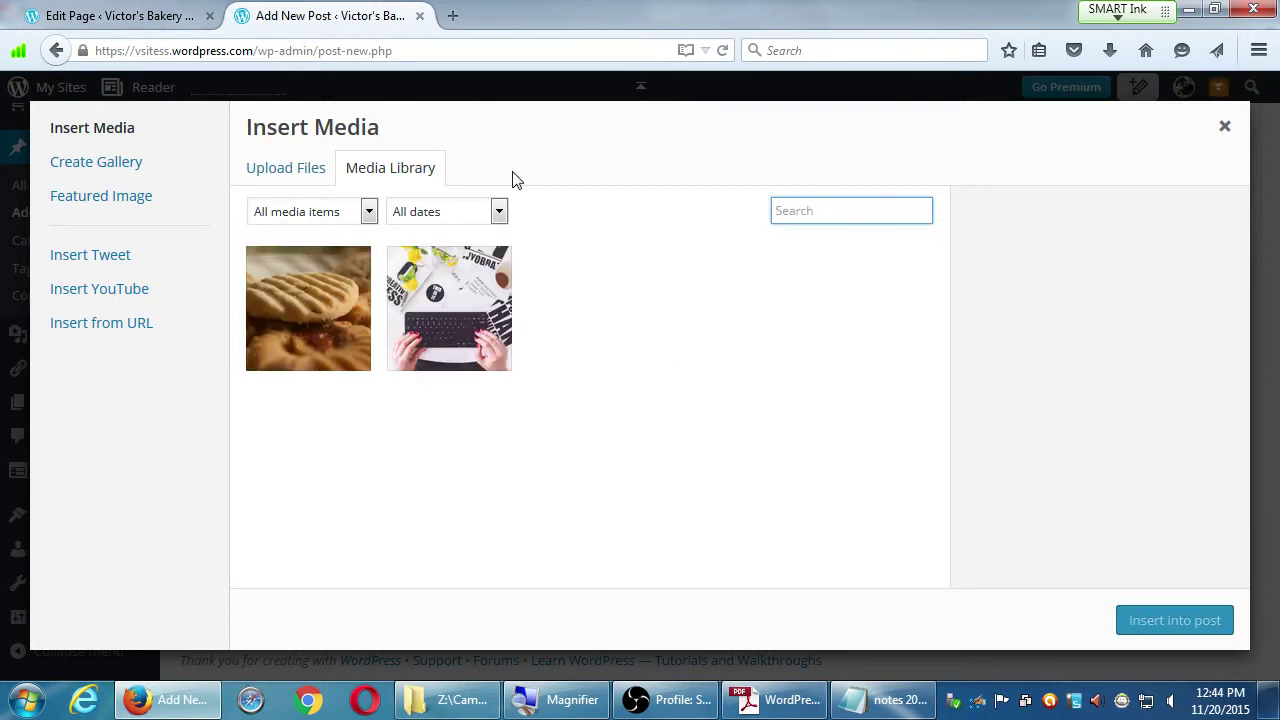
{"action": "type", "text": "c"}
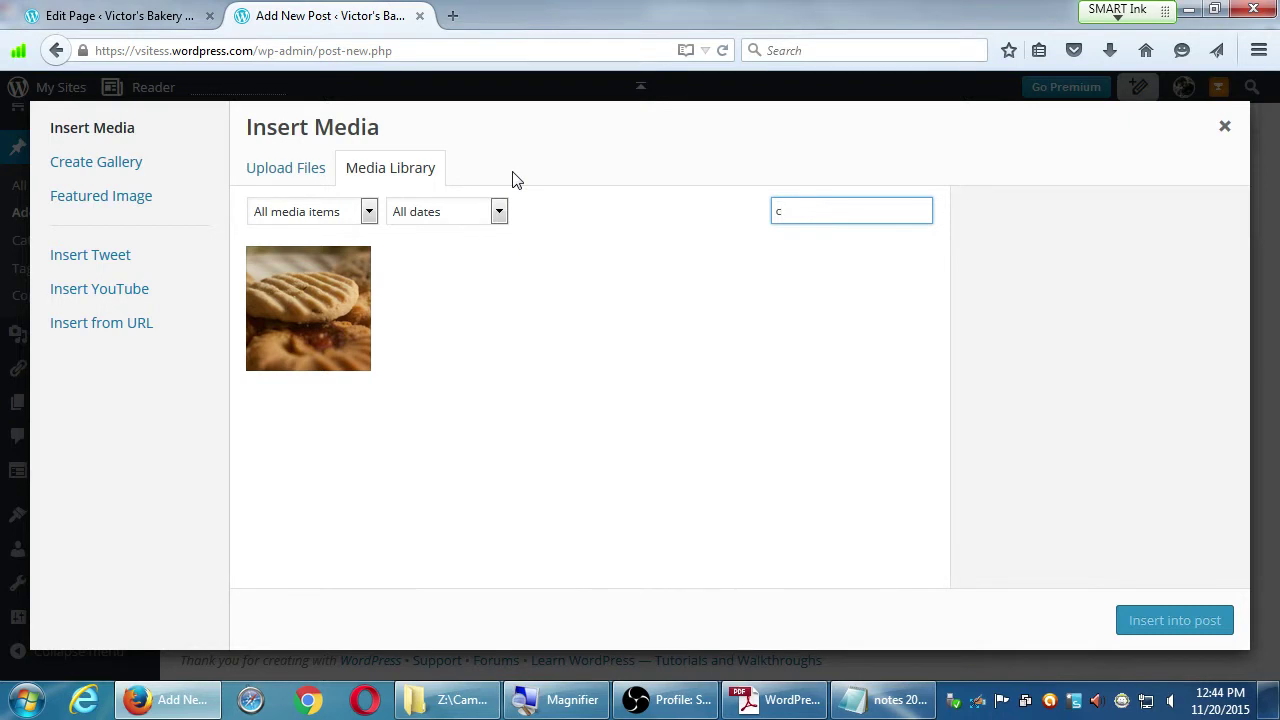
{"action": "type", "text": "o"}
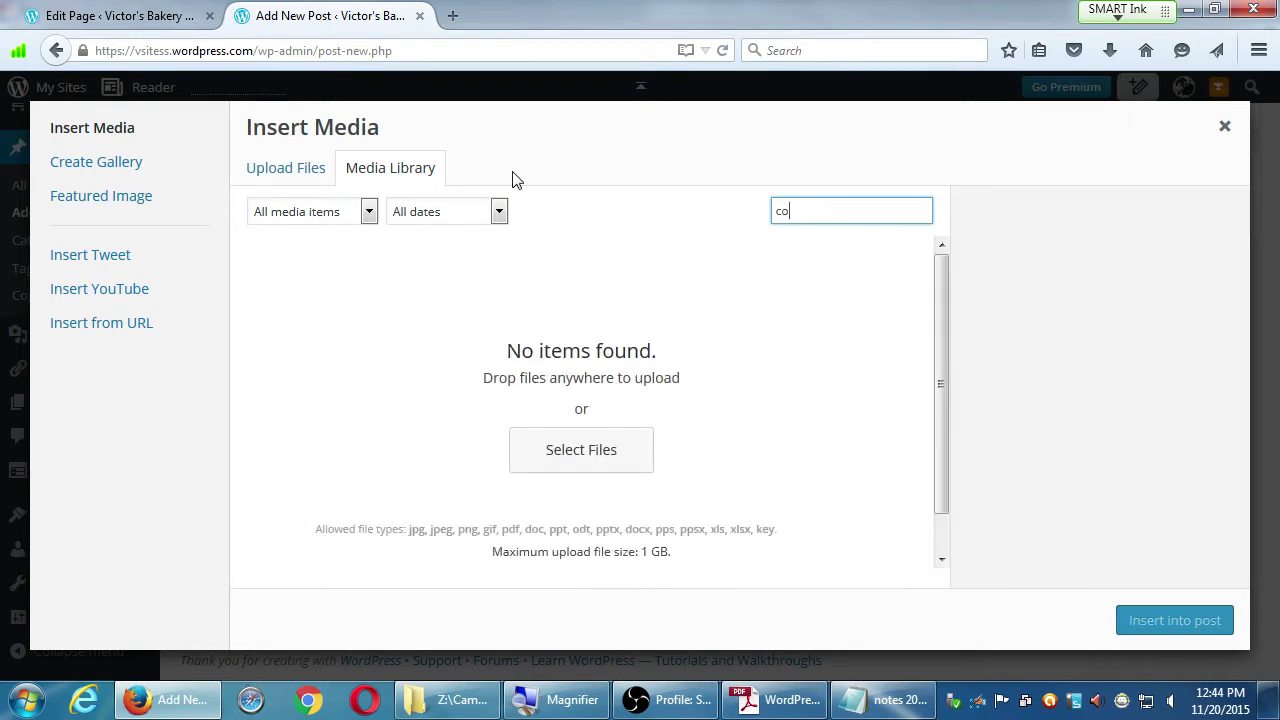
{"action": "key", "text": "BackSpace"}
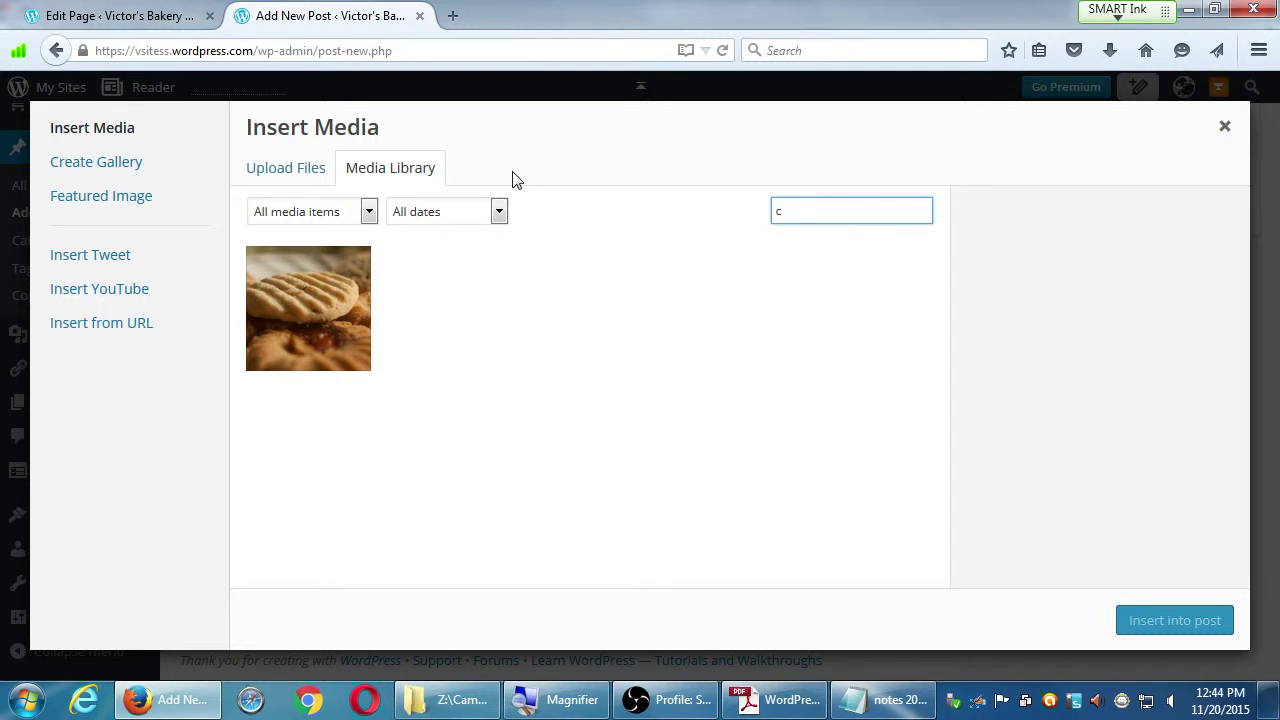
{"action": "type", "text": "o"}
{"action": "key", "text": "BackSpace"}
Step: Upload Jellyfish.jpg from the Sample Pictures folder of the Pictures library to the media library
{"action": "left_click", "coordinate": [277, 170]}
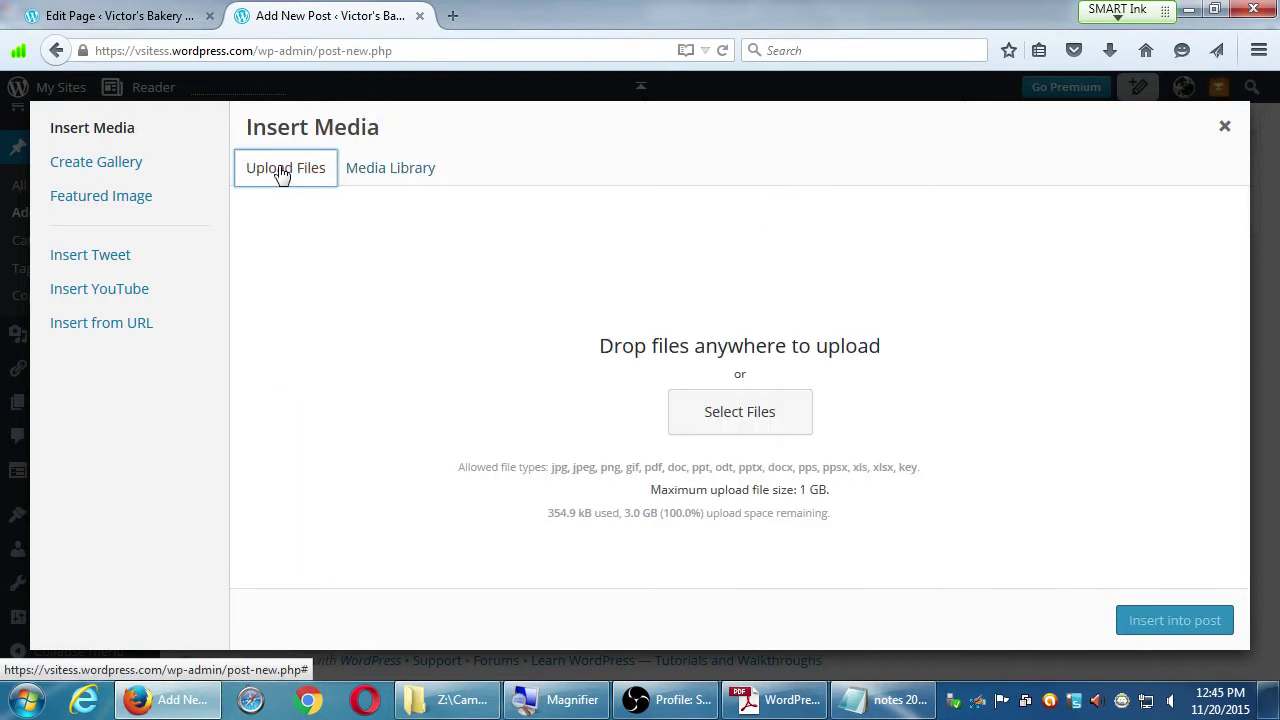
{"action": "left_click", "coordinate": [728, 412]}
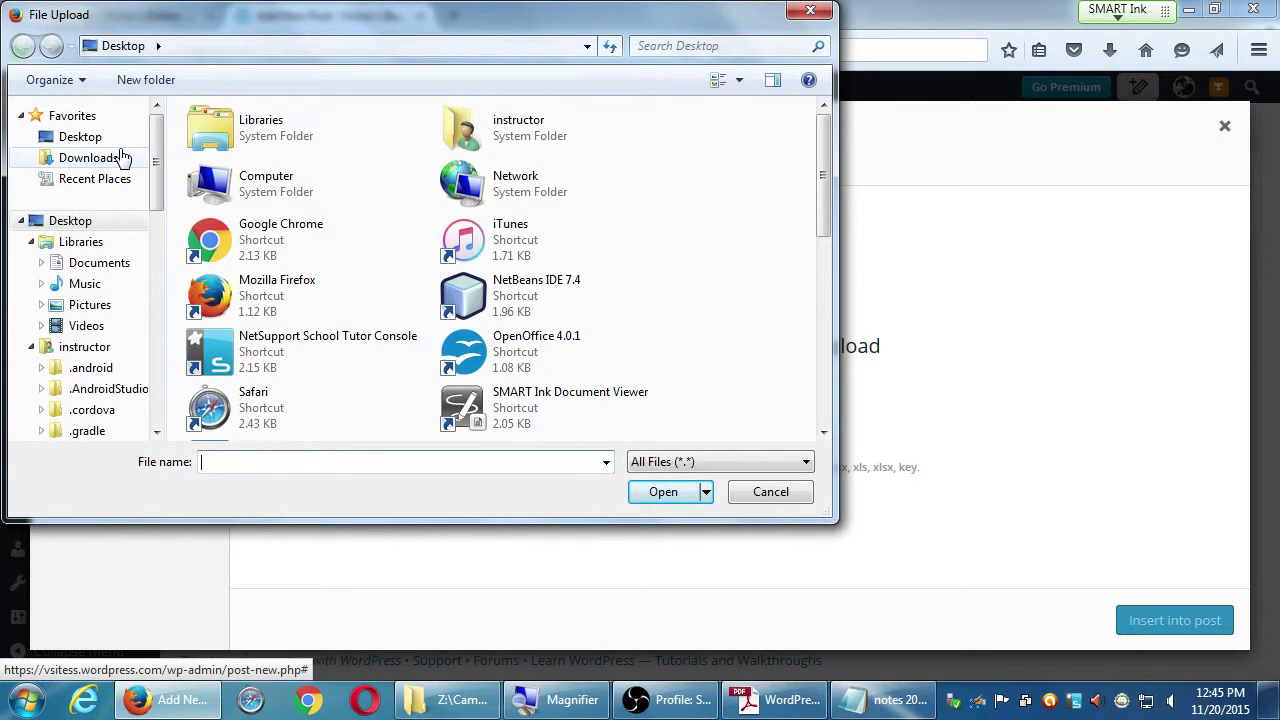
{"action": "left_click", "coordinate": [92, 305]}
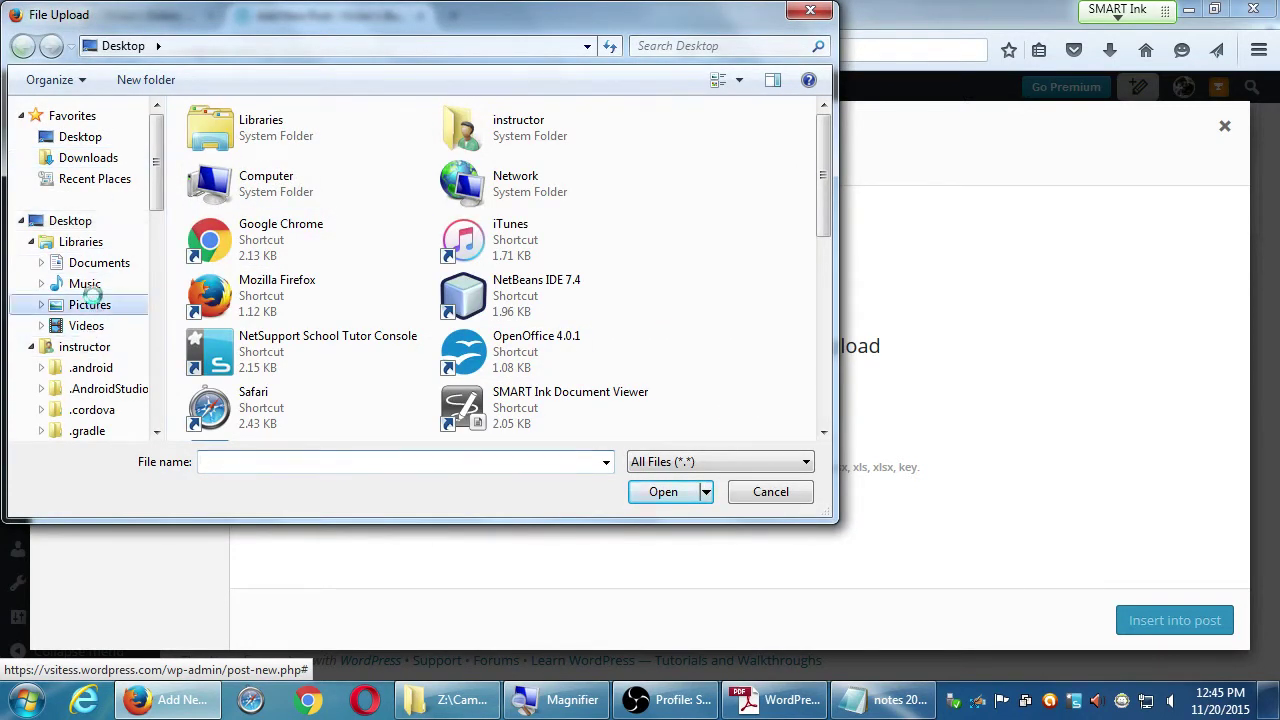
{"action": "double_click", "coordinate": [539, 223]}
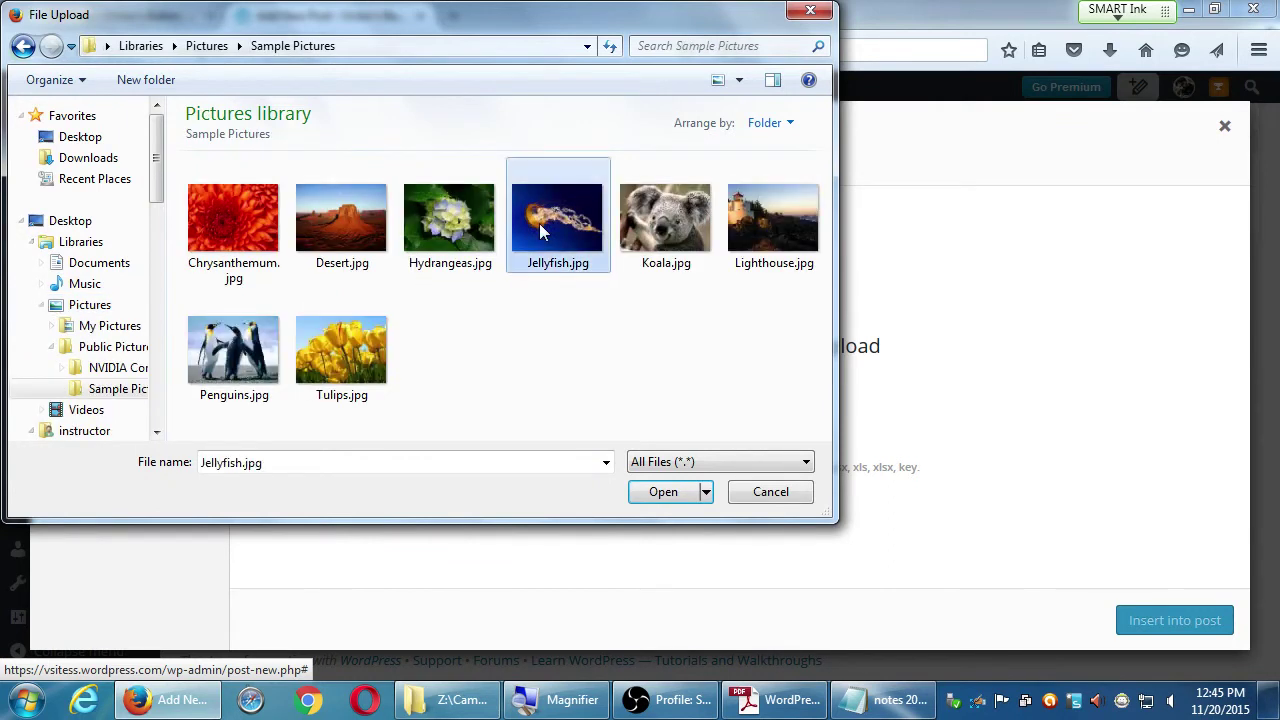
{"action": "double_click", "coordinate": [539, 223]}
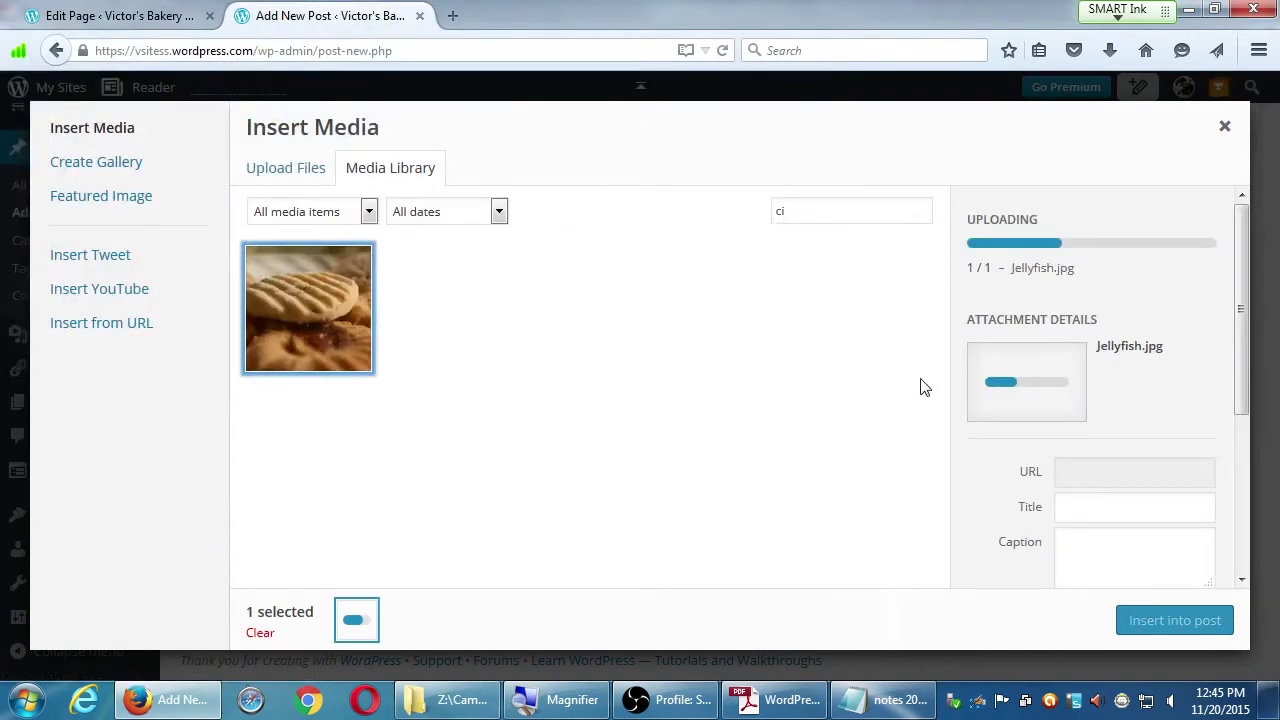
Step: Examine the uploaded jellyfish image's attachment details, including its URL, title, caption, alt text and description fields
{"action": "scroll", "coordinate": [1229, 320], "scroll_direction": "down", "scroll_amount": 5}
{"action": "left_click_drag", "start_coordinate": [1243, 335], "coordinate": [1243, 235]}
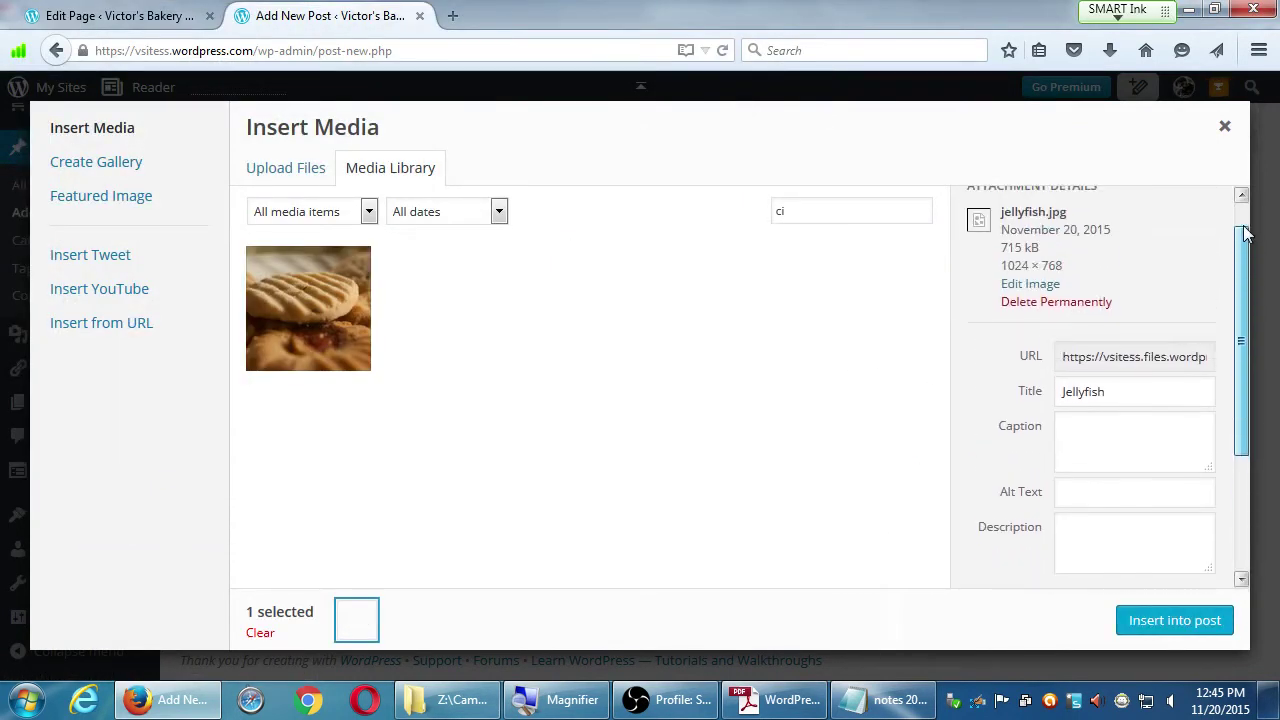
{"action": "scroll", "coordinate": [1243, 235], "scroll_direction": "up", "scroll_amount": 1}
{"action": "scroll", "coordinate": [1231, 251], "scroll_direction": "down", "scroll_amount": 2}
{"action": "scroll", "coordinate": [1206, 200], "scroll_direction": "up", "scroll_amount": 2}
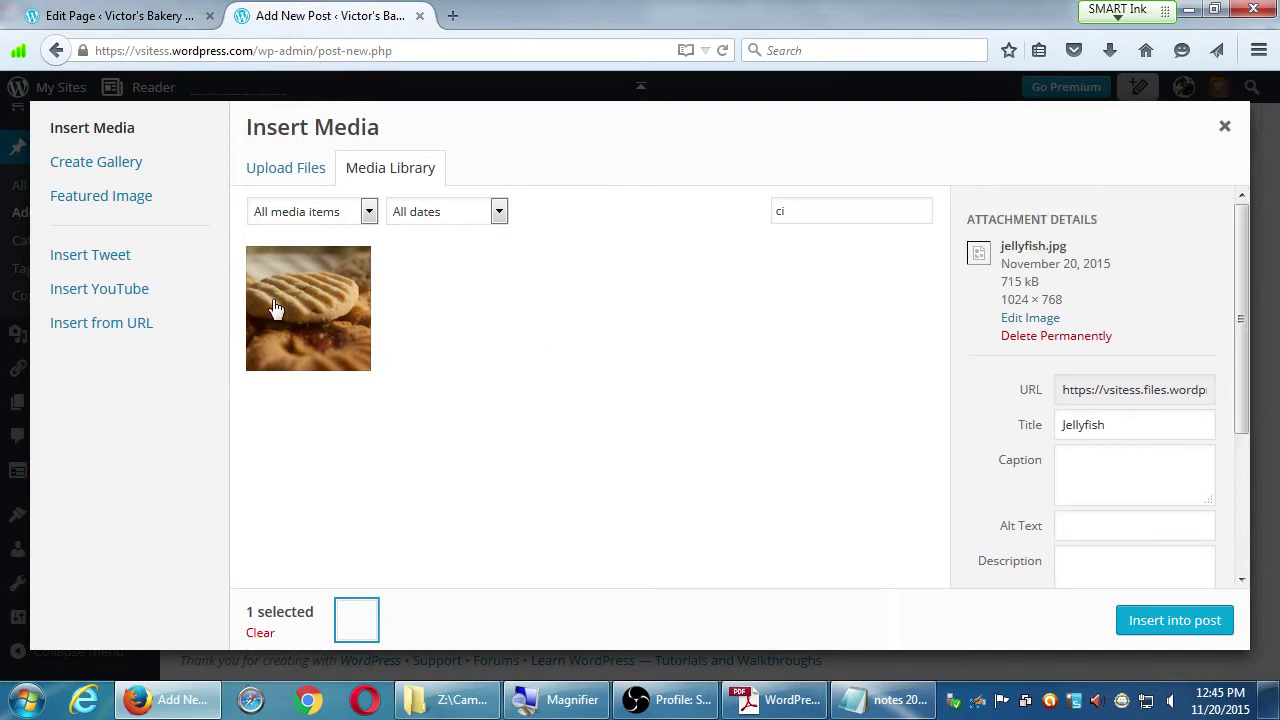
{"action": "left_click", "coordinate": [277, 180]}
{"action": "left_click", "coordinate": [345, 178]}
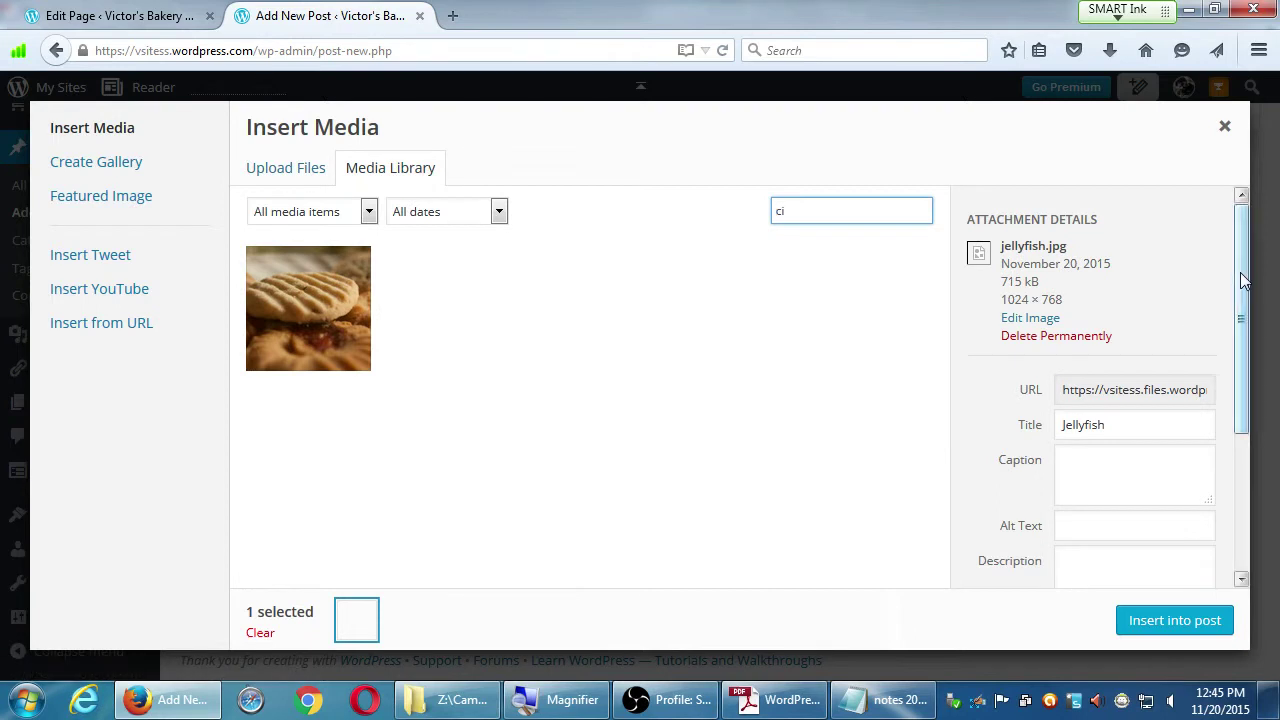
{"action": "left_click_drag", "start_coordinate": [1243, 281], "coordinate": [1238, 345]}
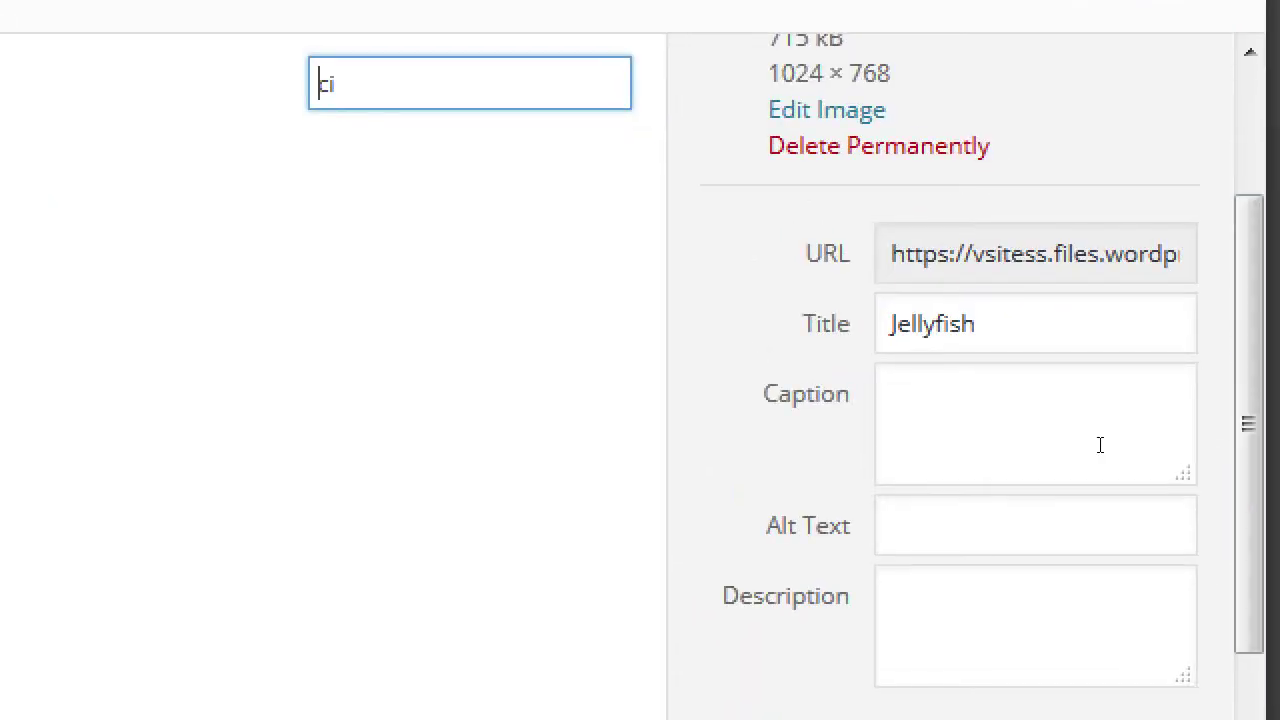
Step: Set the jellyfish image's alt text to "Pecan Cookie Bundle for Sale"
{"action": "key", "text": "Tab"}
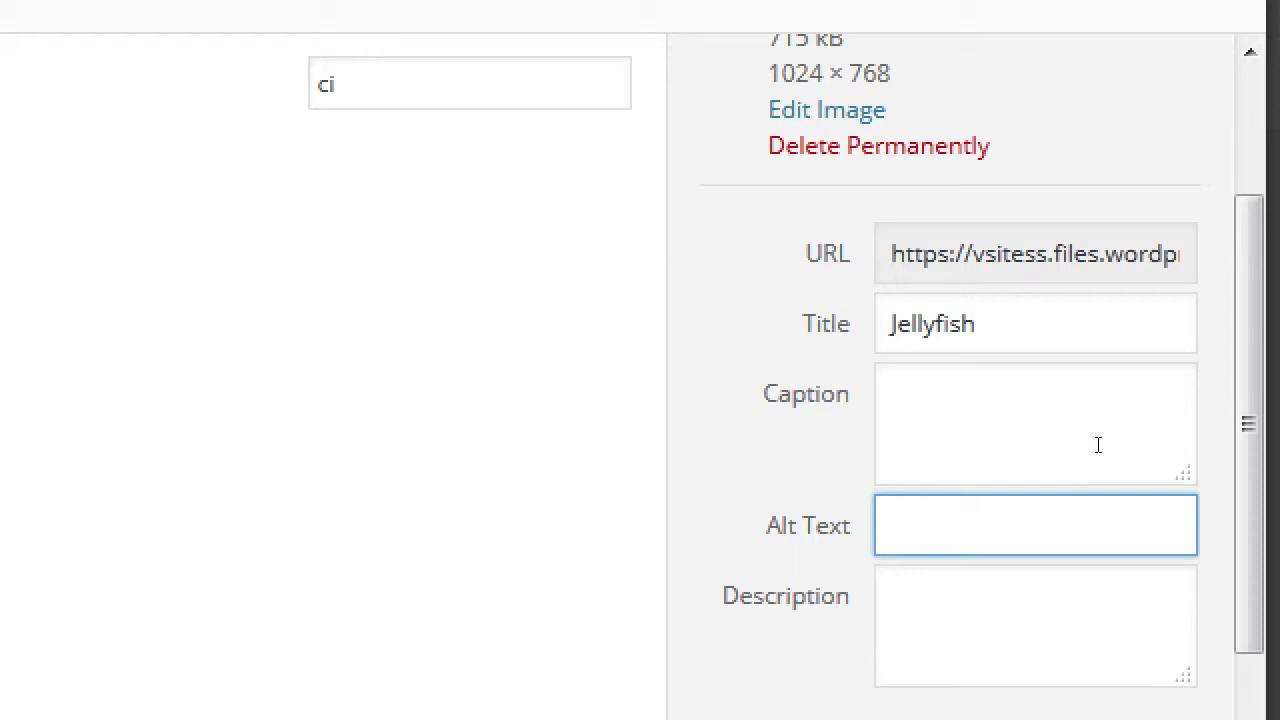
{"action": "type", "text": "Cookie"}
{"action": "key", "text": "Home"}
{"action": "type", "text": "Pecn"}
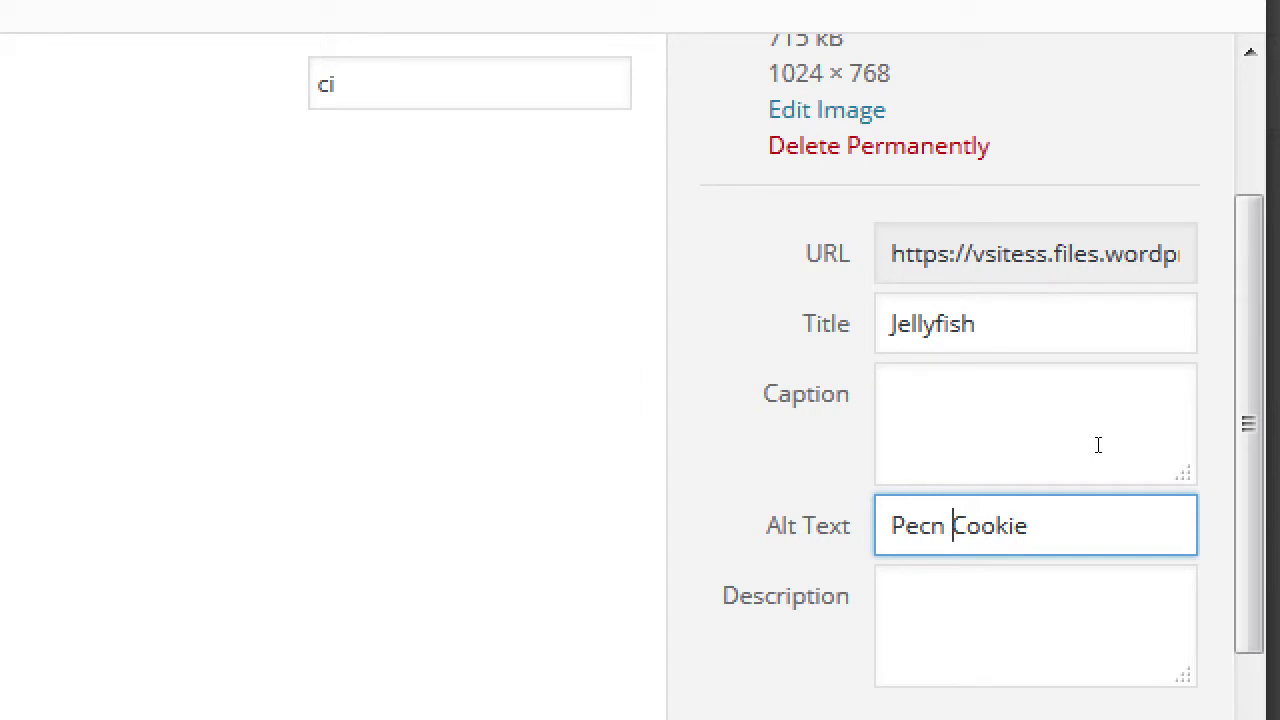
{"action": "key", "text": "Left"}
{"action": "key", "text": "Left"}
{"action": "type", "text": "s"}
{"action": "key", "text": "BackSpace"}
{"action": "type", "text": "a"}
{"action": "key", "text": "End"}
{"action": "type", "text": "Bundle for Sale"}
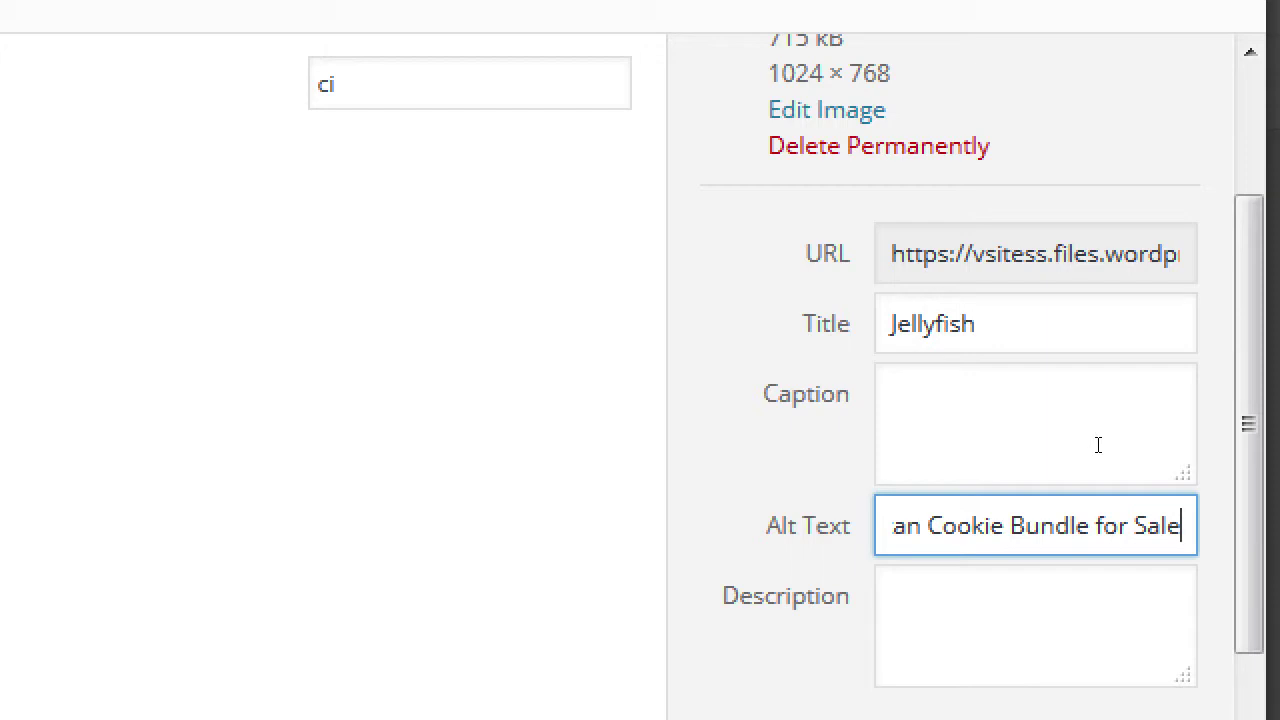
Step: Copy the alt text into the image's caption and description, and add "Halloween" to the end of the description
{"action": "key", "text": "ctrl+a"}
{"action": "key", "text": "ctrl+c"}
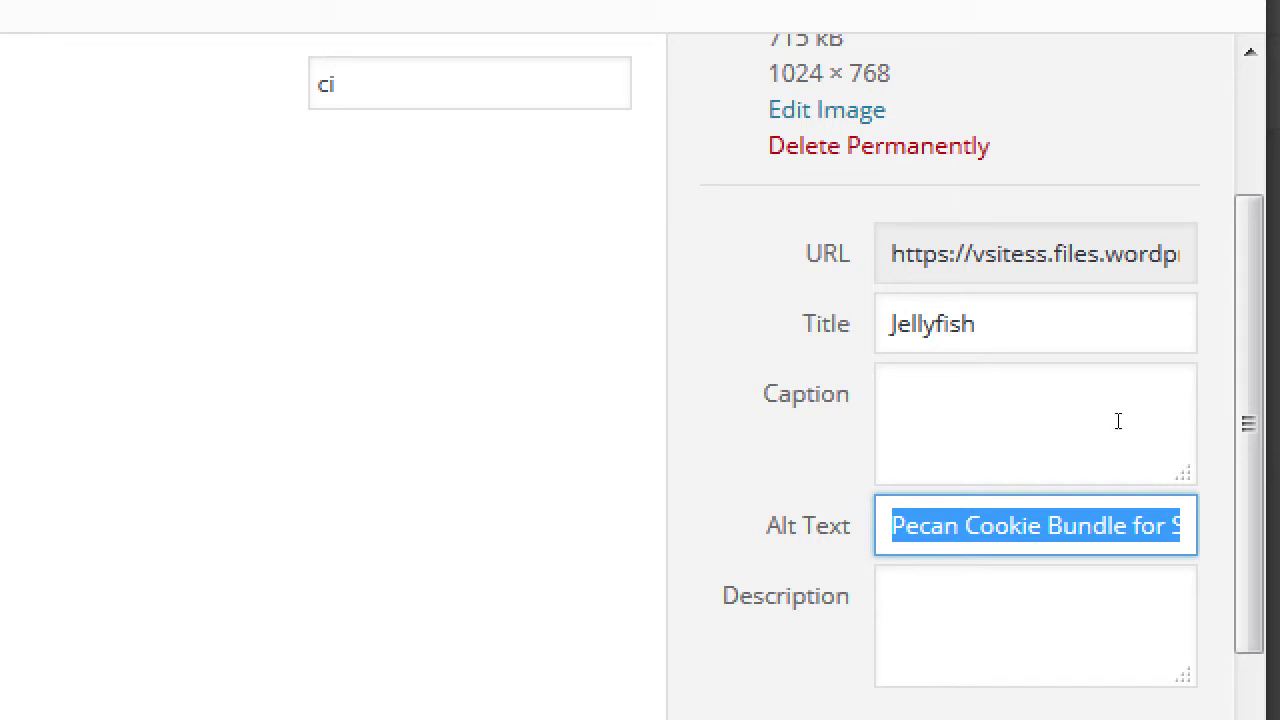
{"action": "left_click", "coordinate": [1121, 379]}
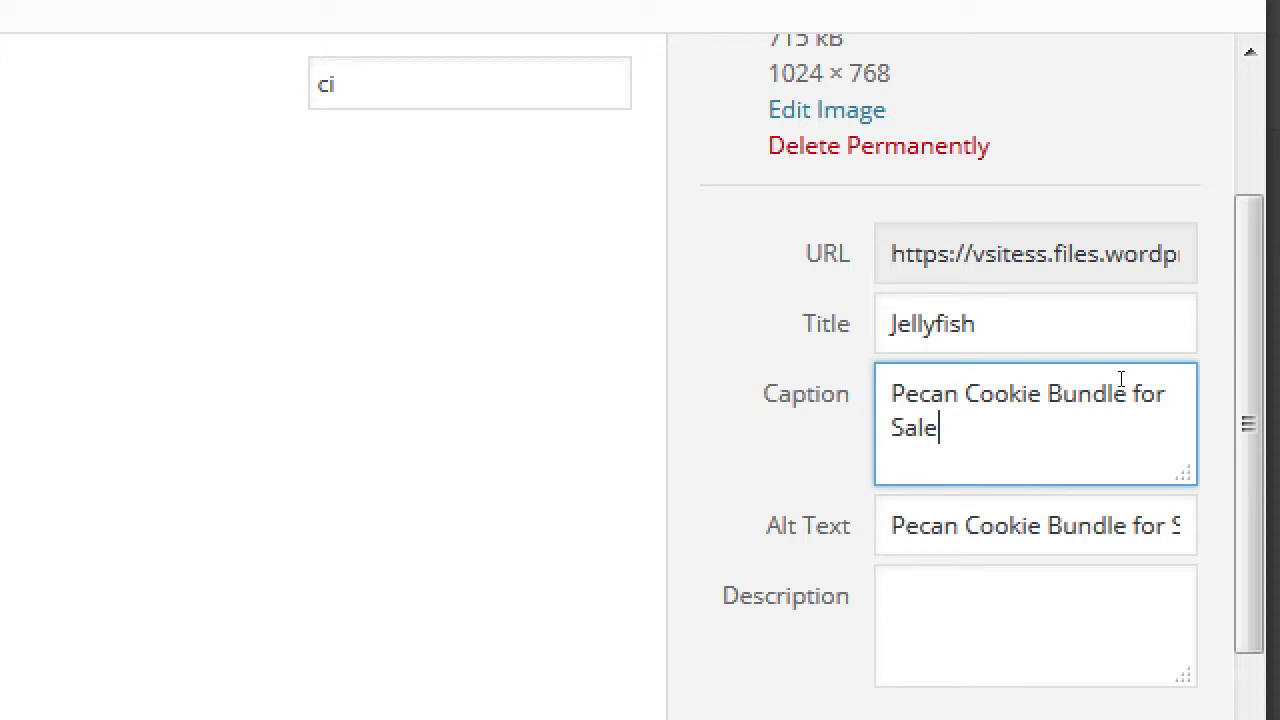
{"action": "key", "text": "Tab"}
{"action": "key", "text": "Tab"}
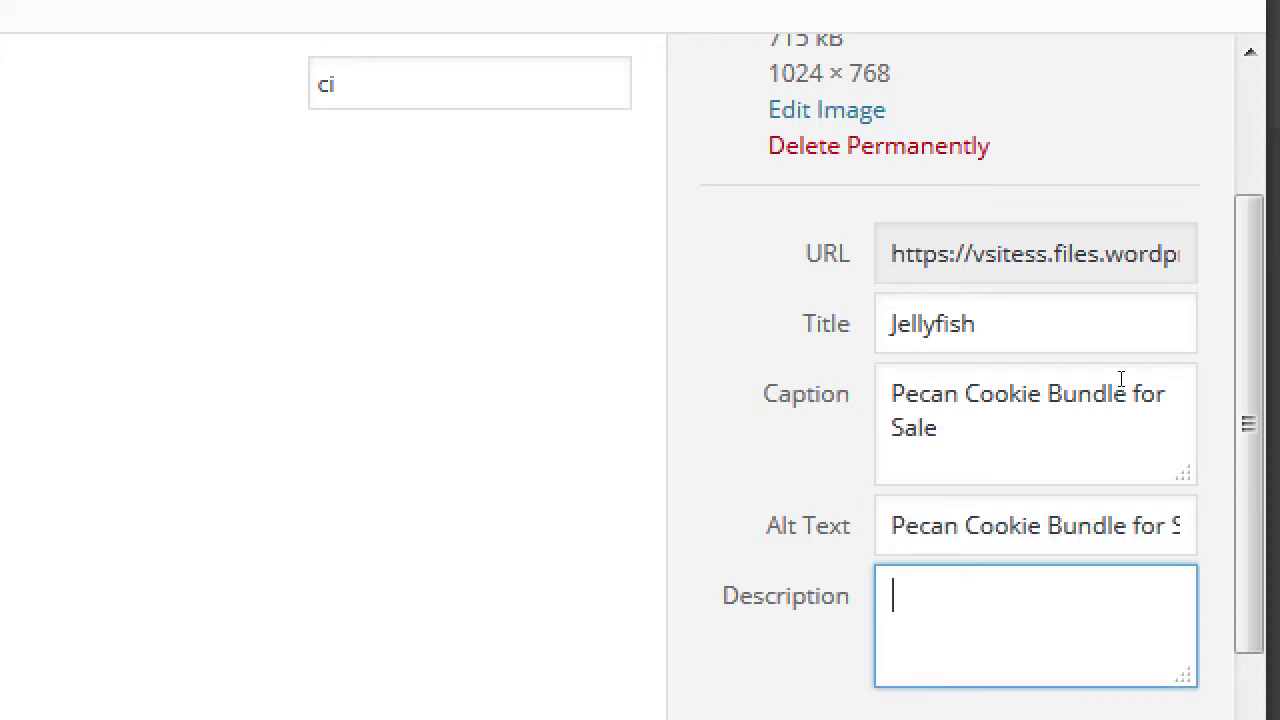
{"action": "key", "text": "ctrl+v"}
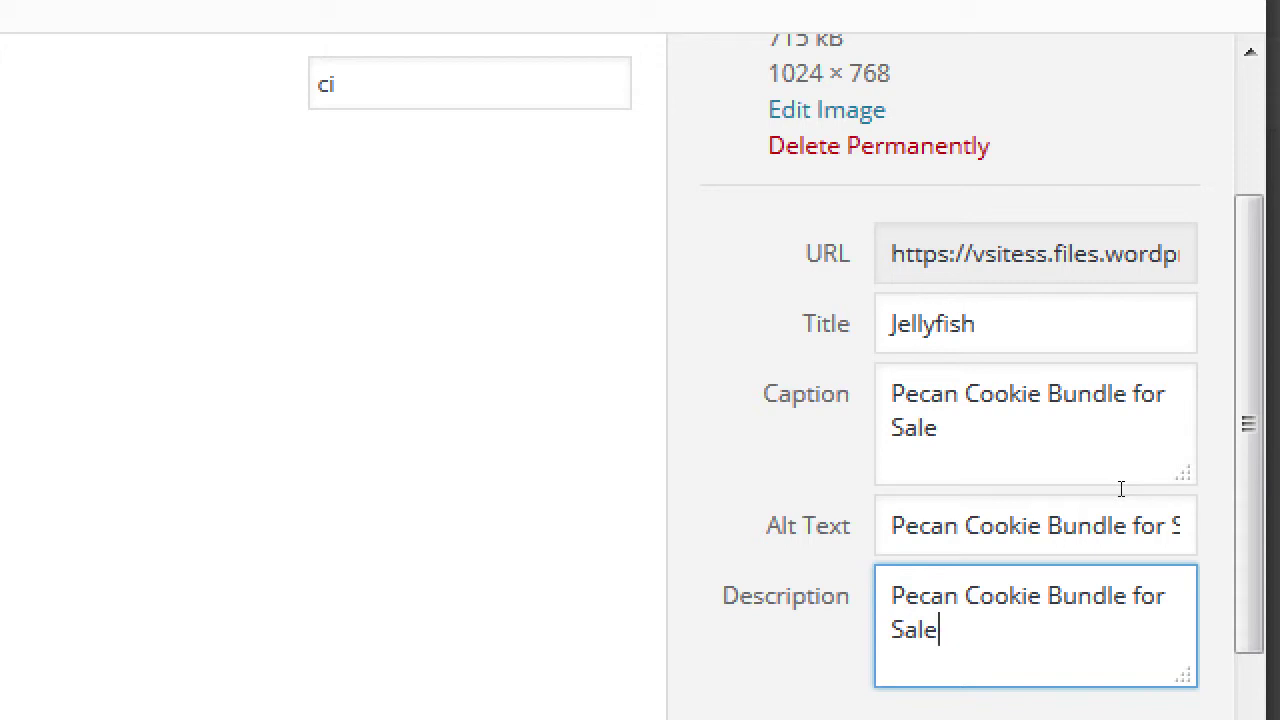
{"action": "type", "text": "Halloween"}
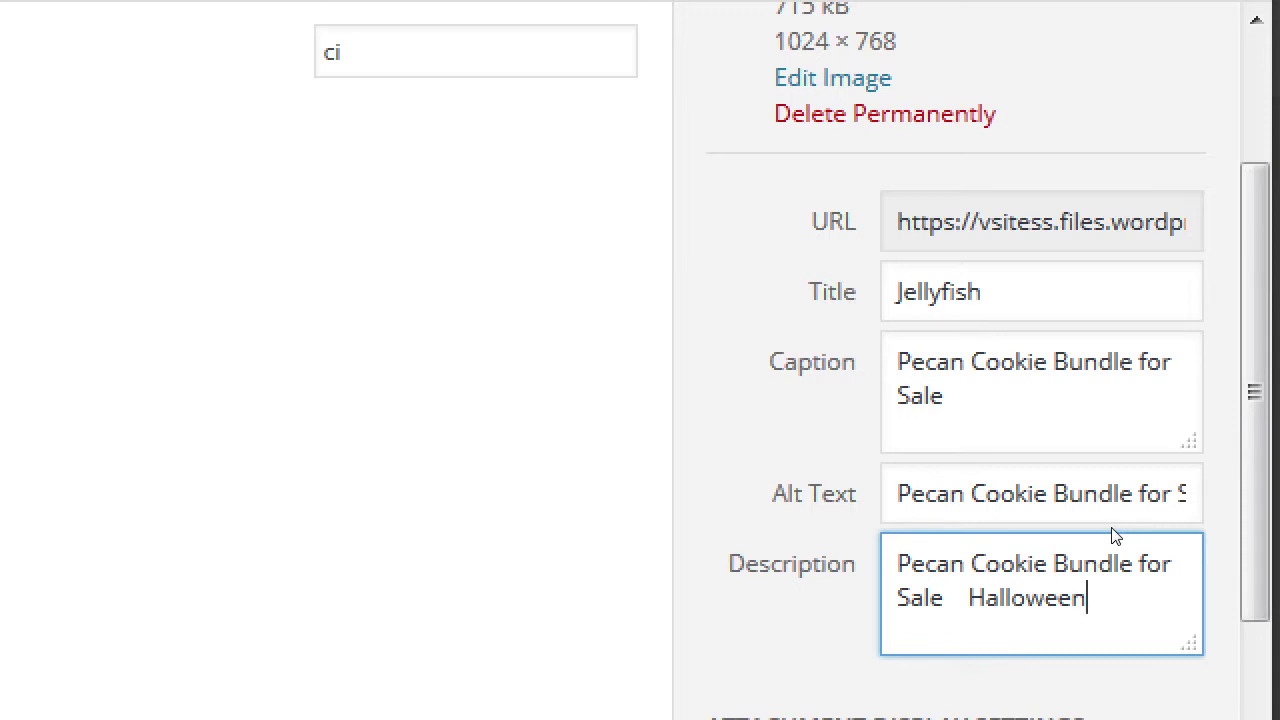
Step: Review the jellyfish image's file details and its scale and crop options in the image editor, leaving without changes
{"action": "key", "text": "shift+Tab"}
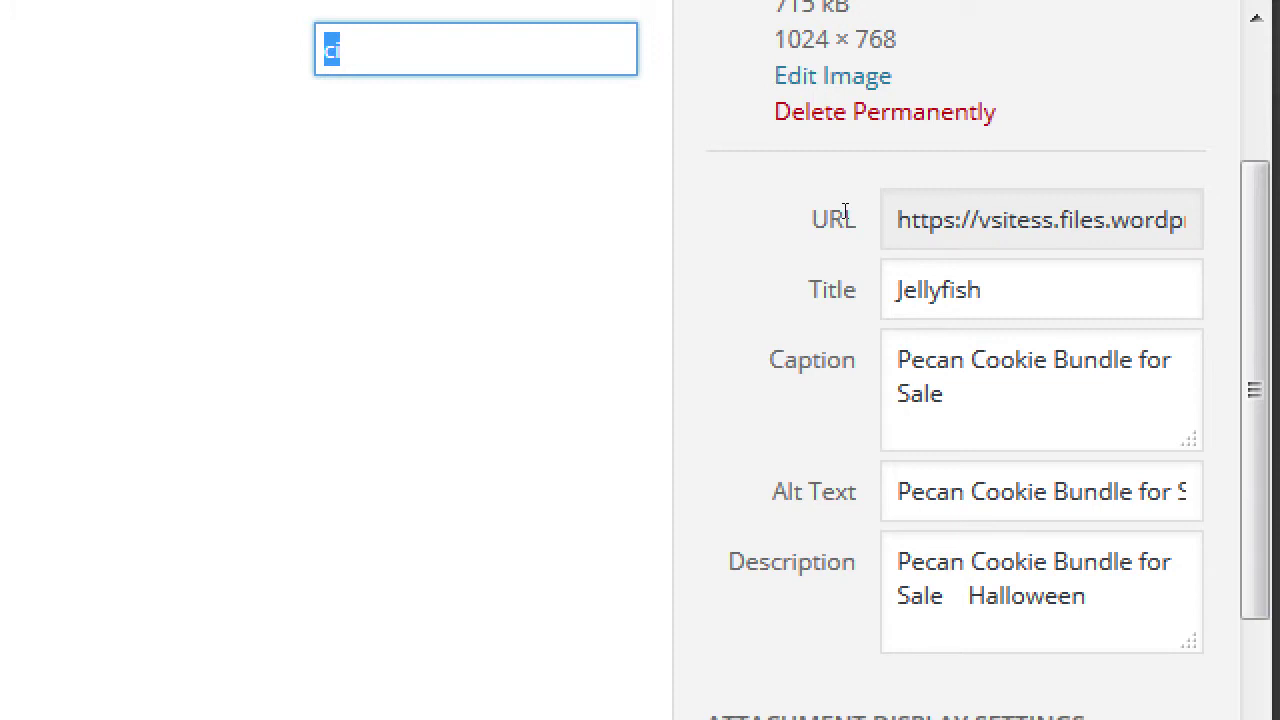
{"action": "scroll", "coordinate": [1075, 170], "scroll_direction": "up", "scroll_amount": 2}
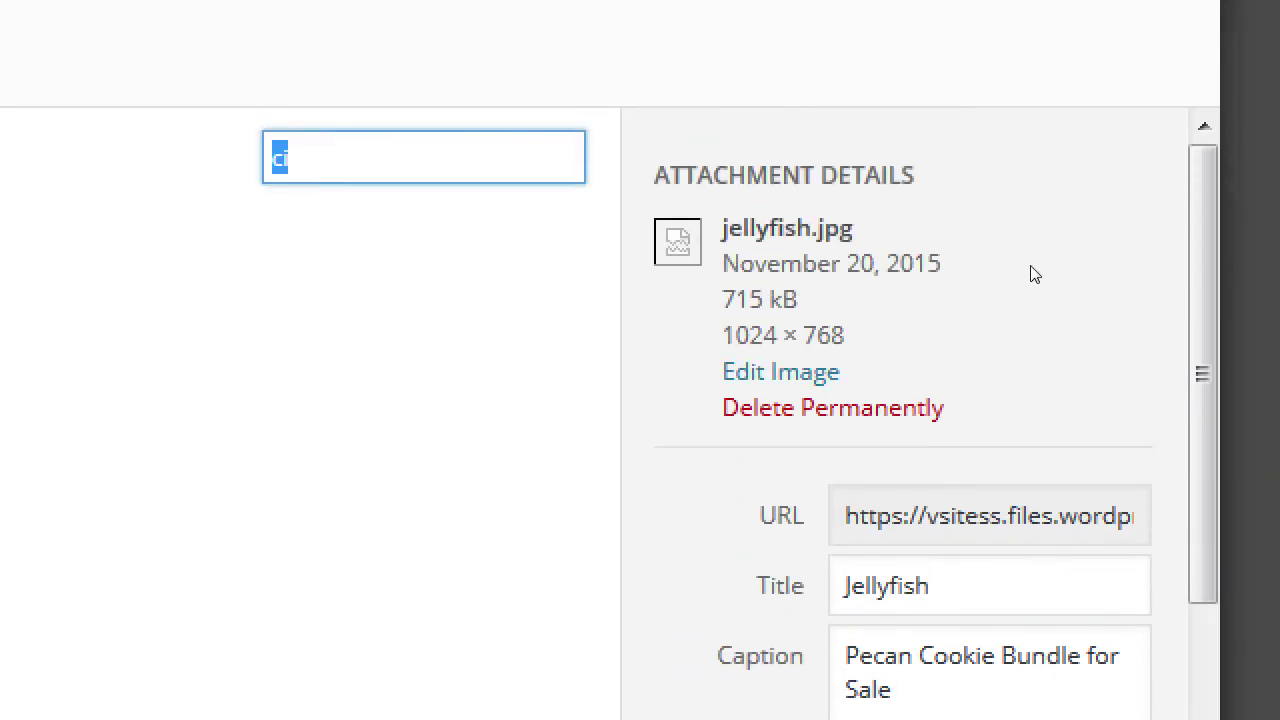
{"action": "left_click_drag", "start_coordinate": [1011, 250], "coordinate": [1077, 251]}
{"action": "left_click", "coordinate": [1077, 251]}
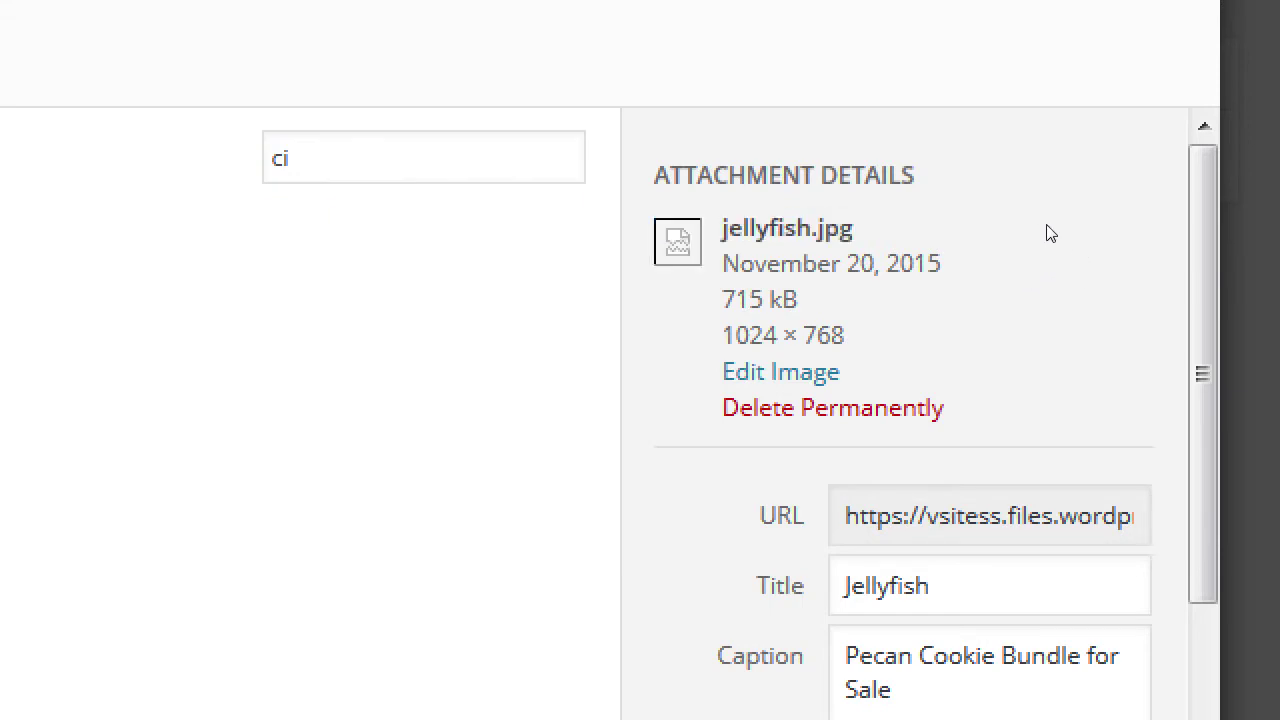
{"action": "left_click_drag", "start_coordinate": [1016, 252], "coordinate": [1080, 256]}
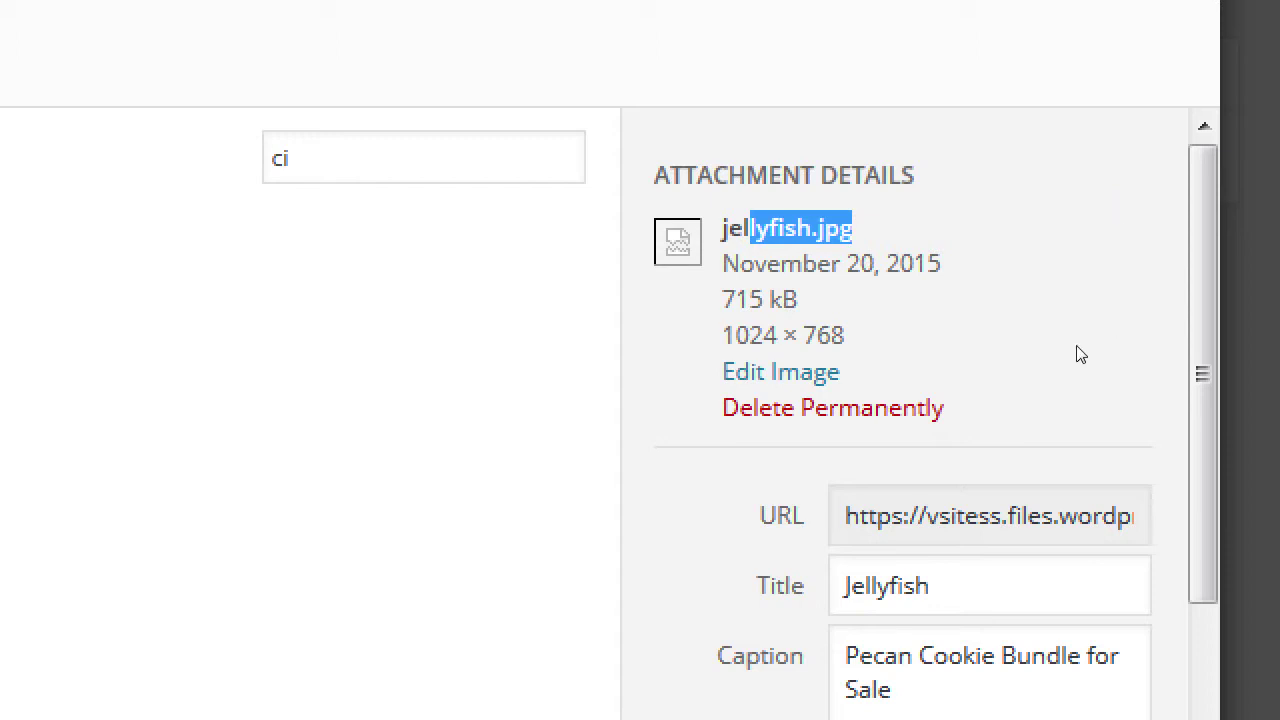
{"action": "left_click", "coordinate": [780, 371]}
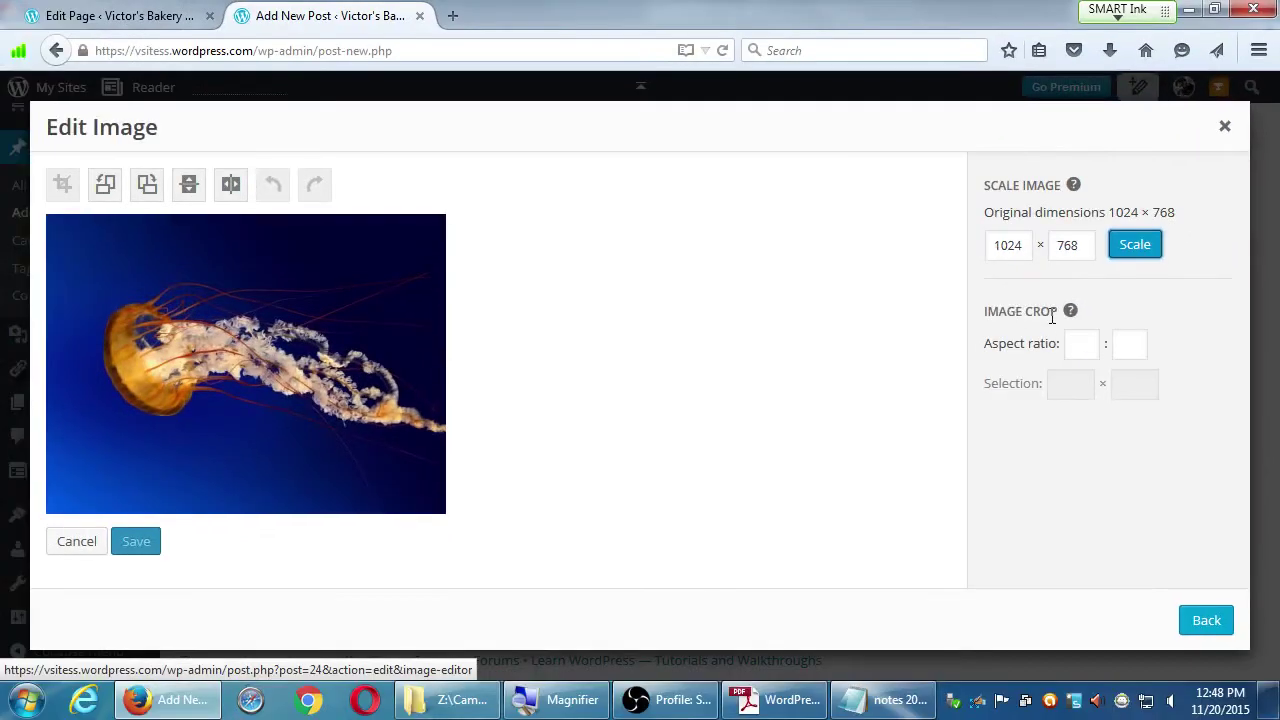
{"action": "left_click", "coordinate": [55, 550]}
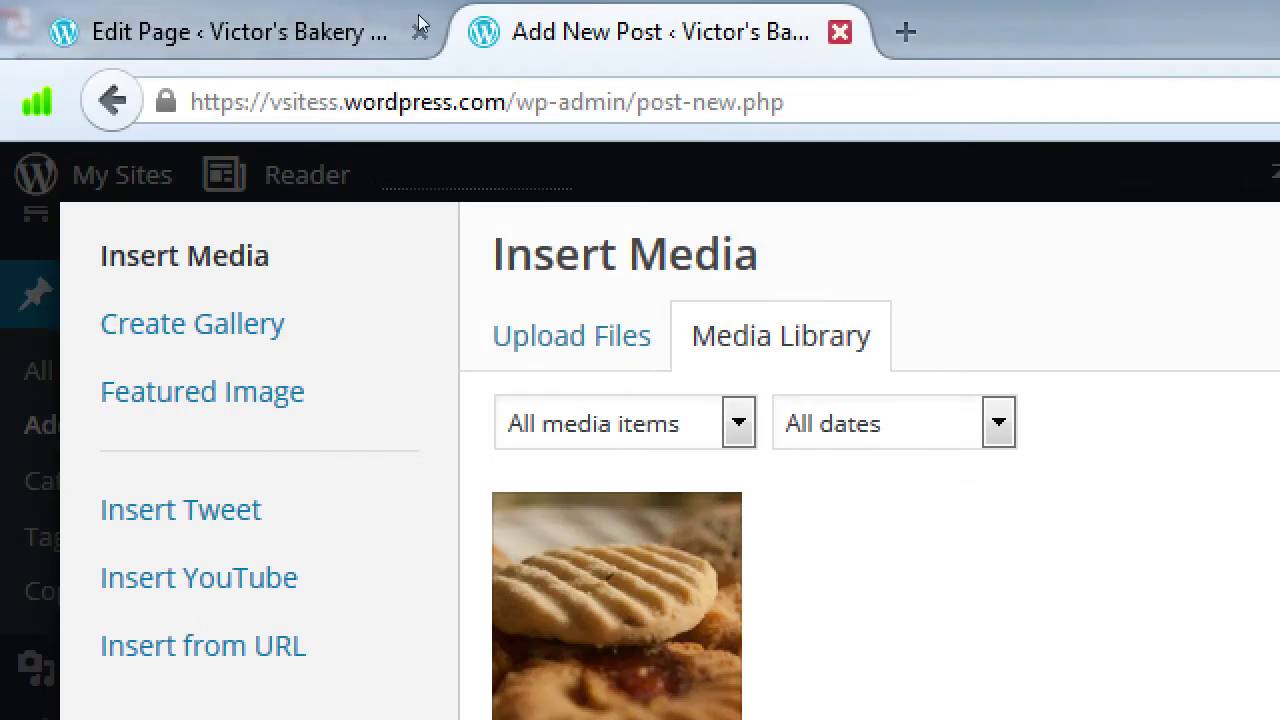
Step: Write the note "1280x Maximum dimension (width or height)" in the address bar of a new browser tab
{"action": "key", "text": "ctrl+t"}
{"action": "type", "text": "1280x"}
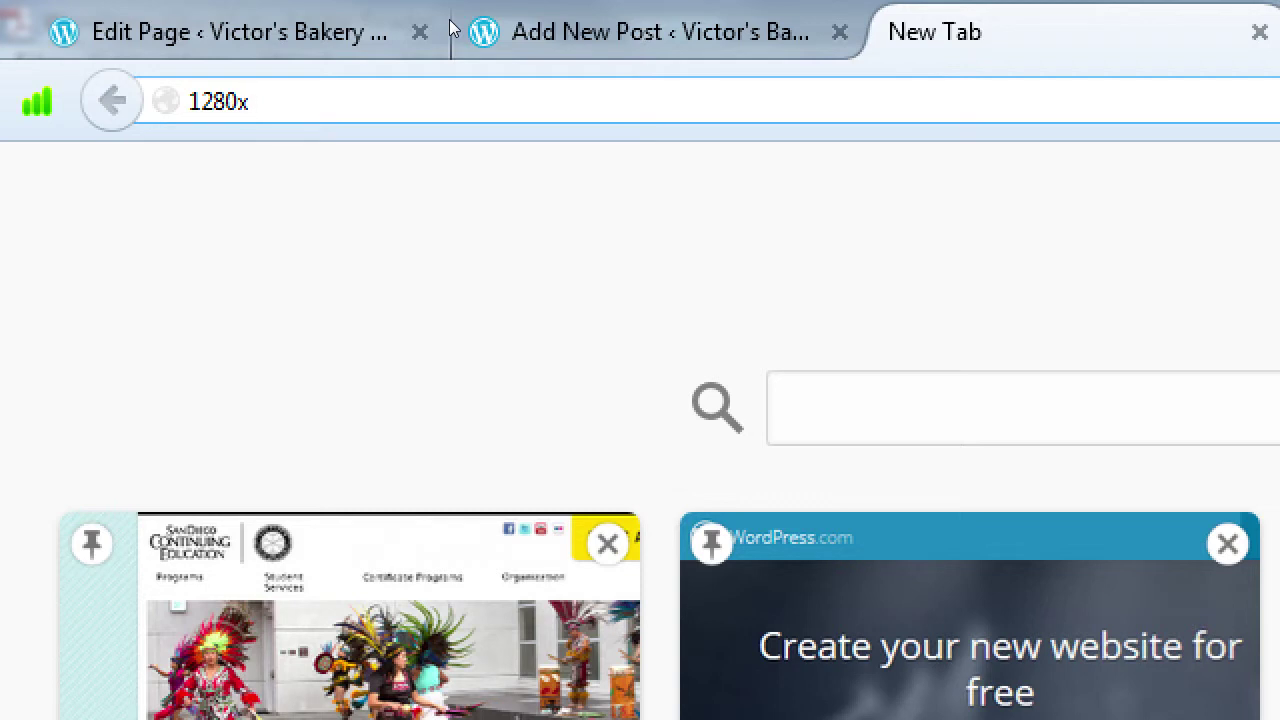
{"action": "type", "text": "Maximum dim"}
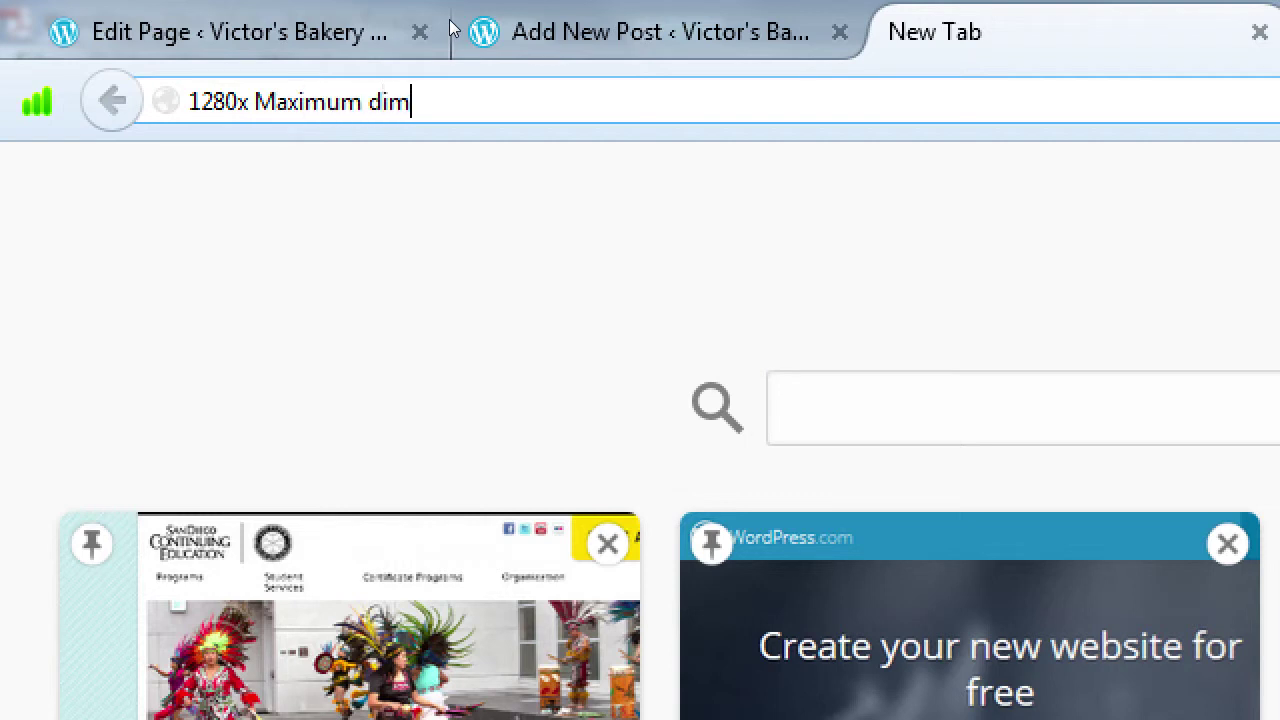
{"action": "type", "text": "ension (width "}
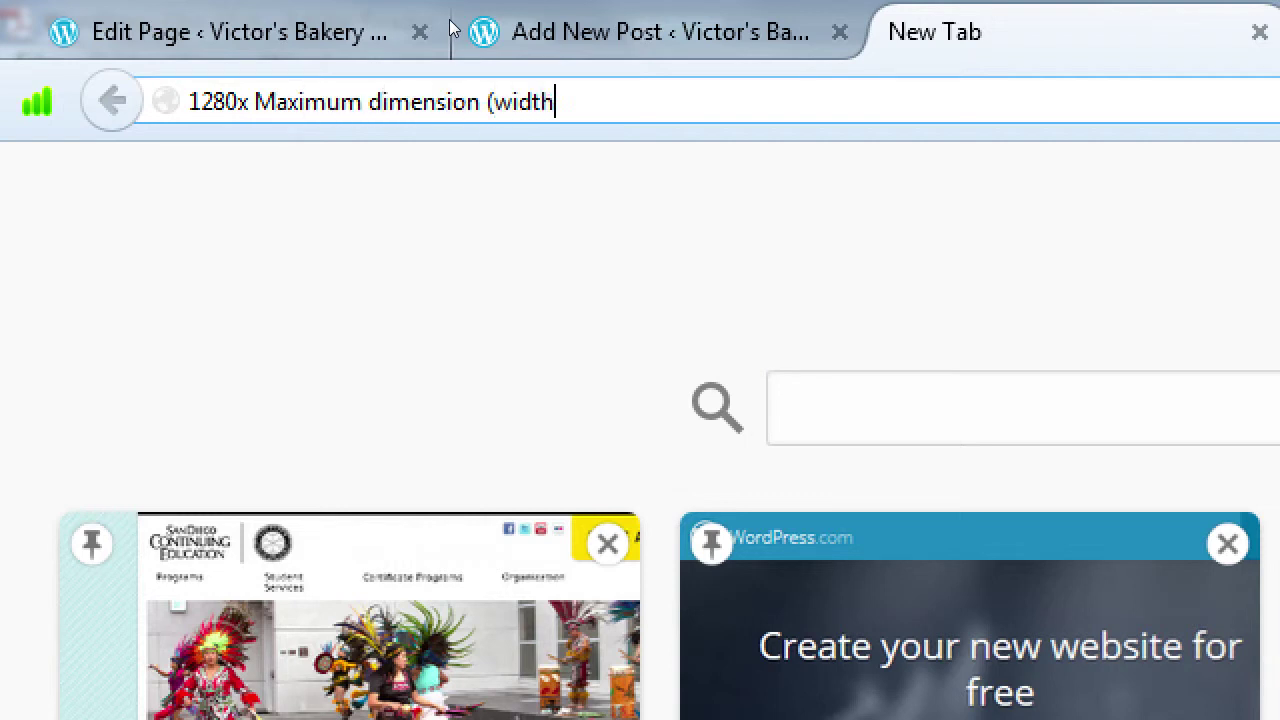
{"action": "type", "text": "or height)"}
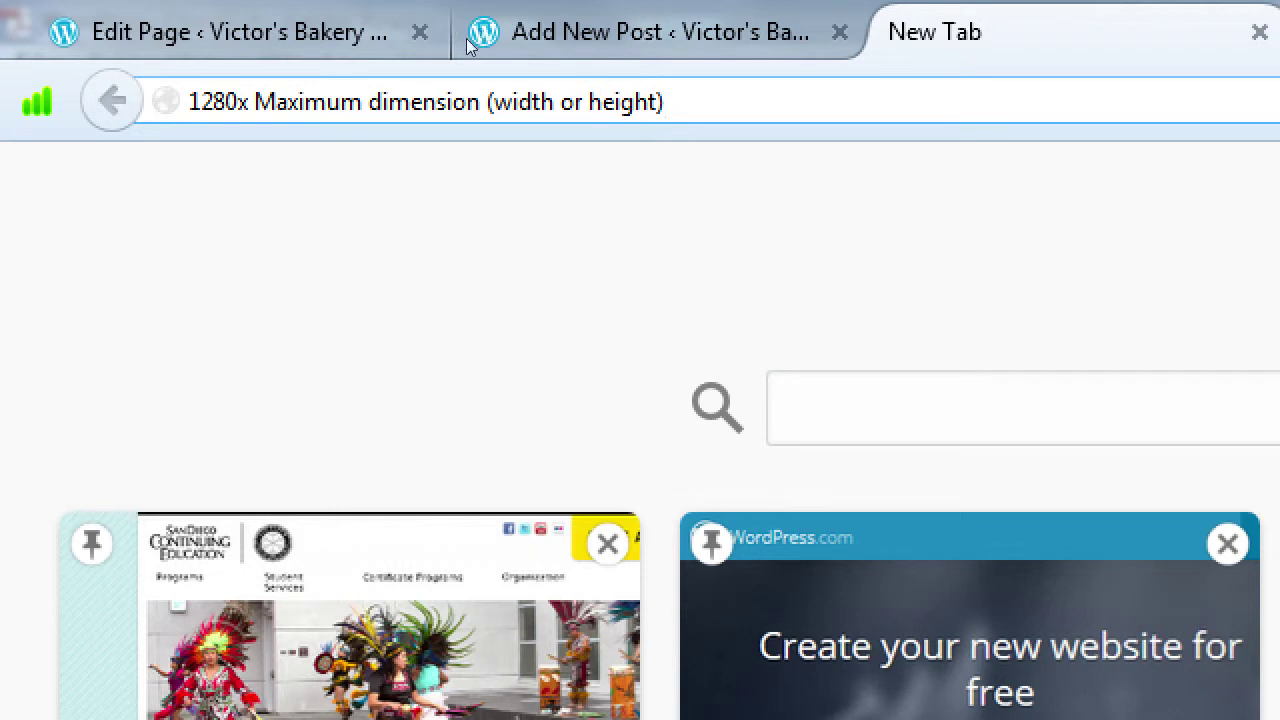
Step: Return to the post's media window and switch the jellyfish image's display size to Thumbnail – 150 × 113, followed by the next listed size
{"action": "left_click", "coordinate": [470, 36]}
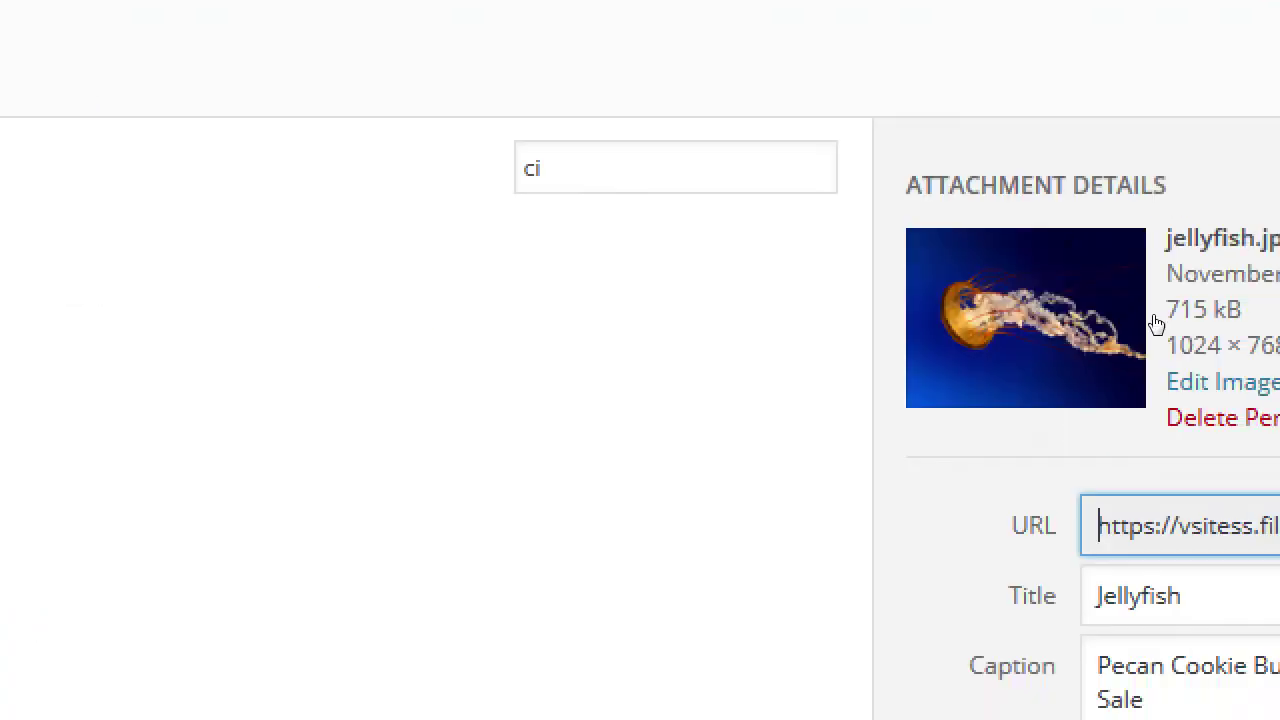
{"action": "scroll", "coordinate": [1243, 571], "scroll_direction": "down", "scroll_amount": 4}
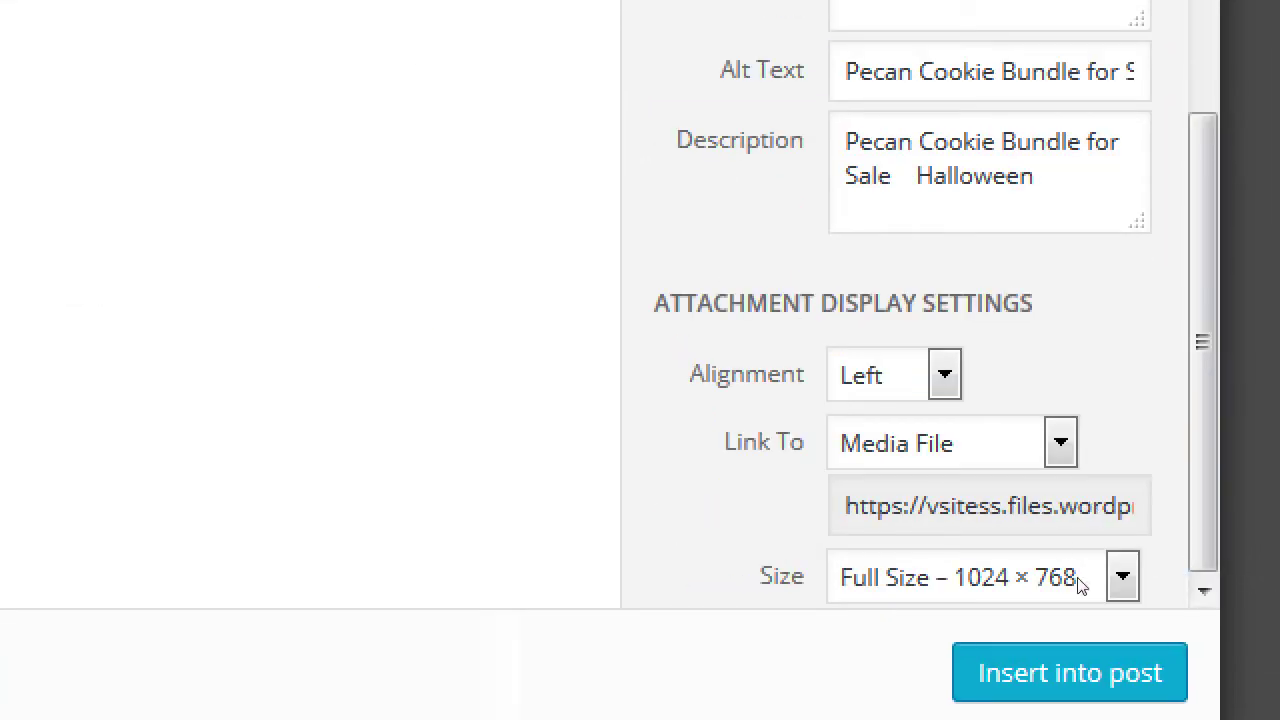
{"action": "left_click", "coordinate": [1080, 585]}
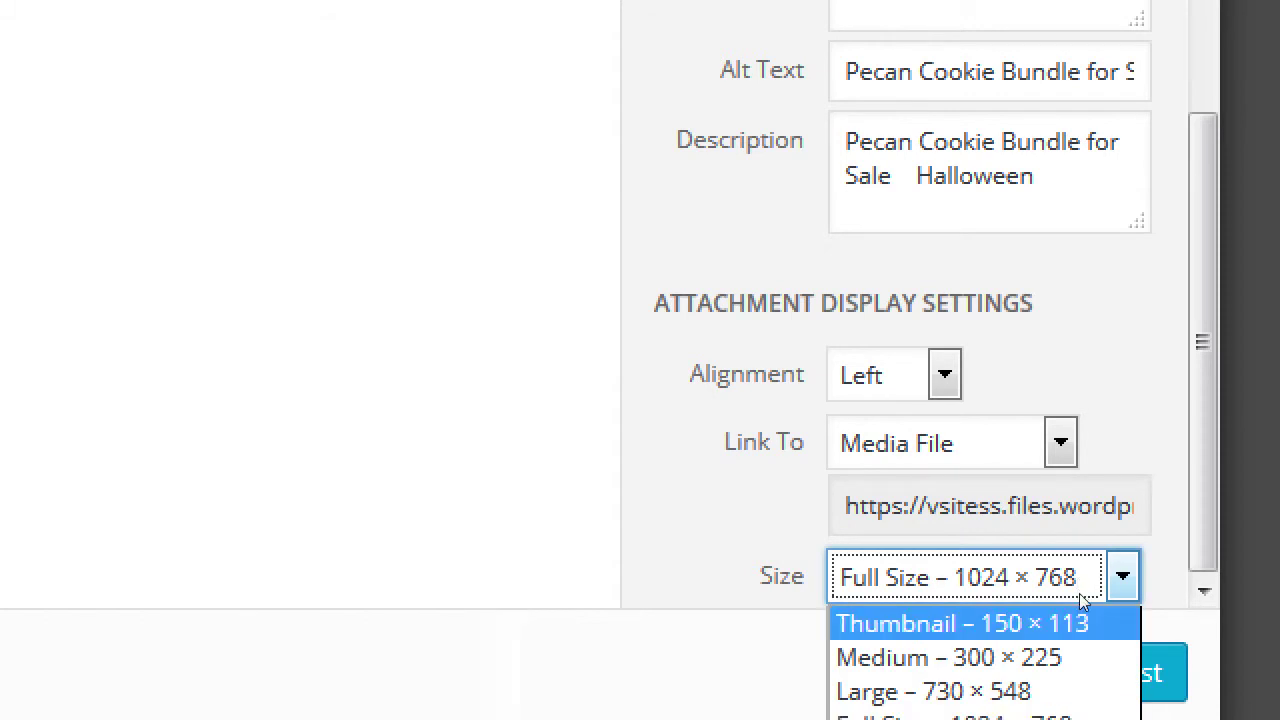
{"action": "left_click", "coordinate": [1083, 612]}
{"action": "left_click", "coordinate": [1085, 585]}
{"action": "key", "text": "Down"}
{"action": "key", "text": "Return"}
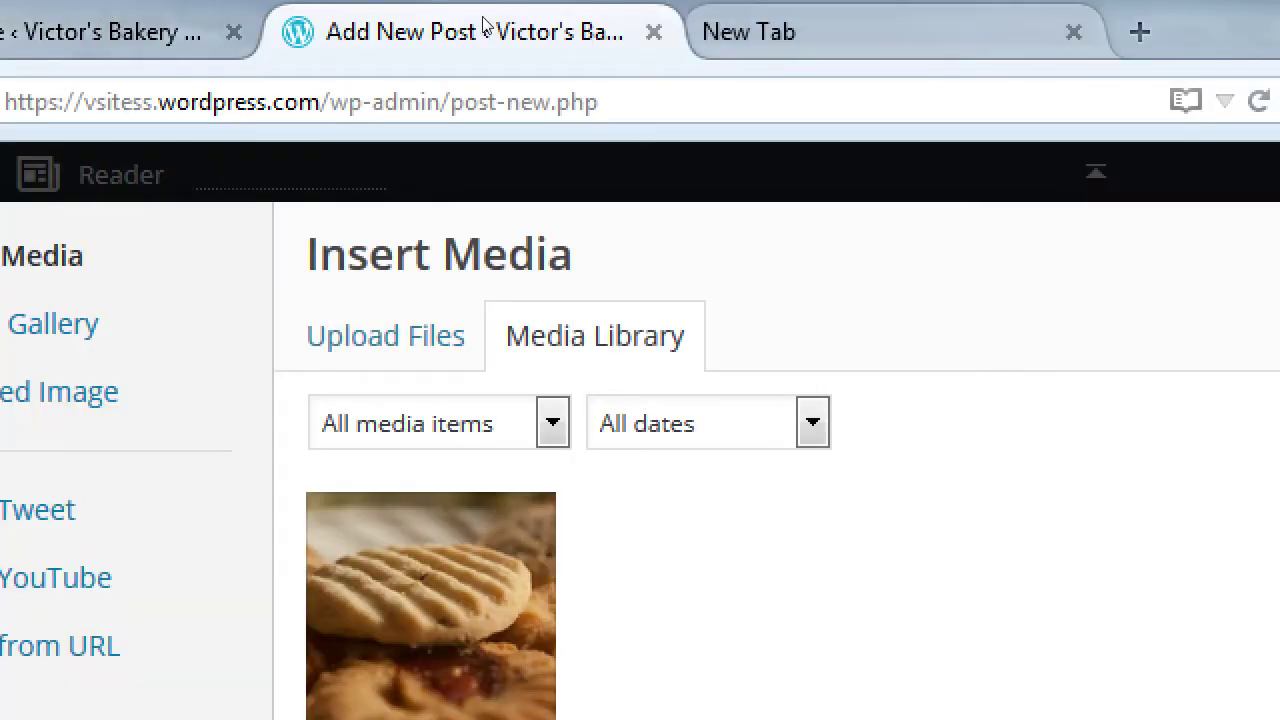
Step: Go back to the note in the new tab and change it to "280px Maximum dimension (width or height)"
{"action": "key", "text": "ctrl+Tab"}
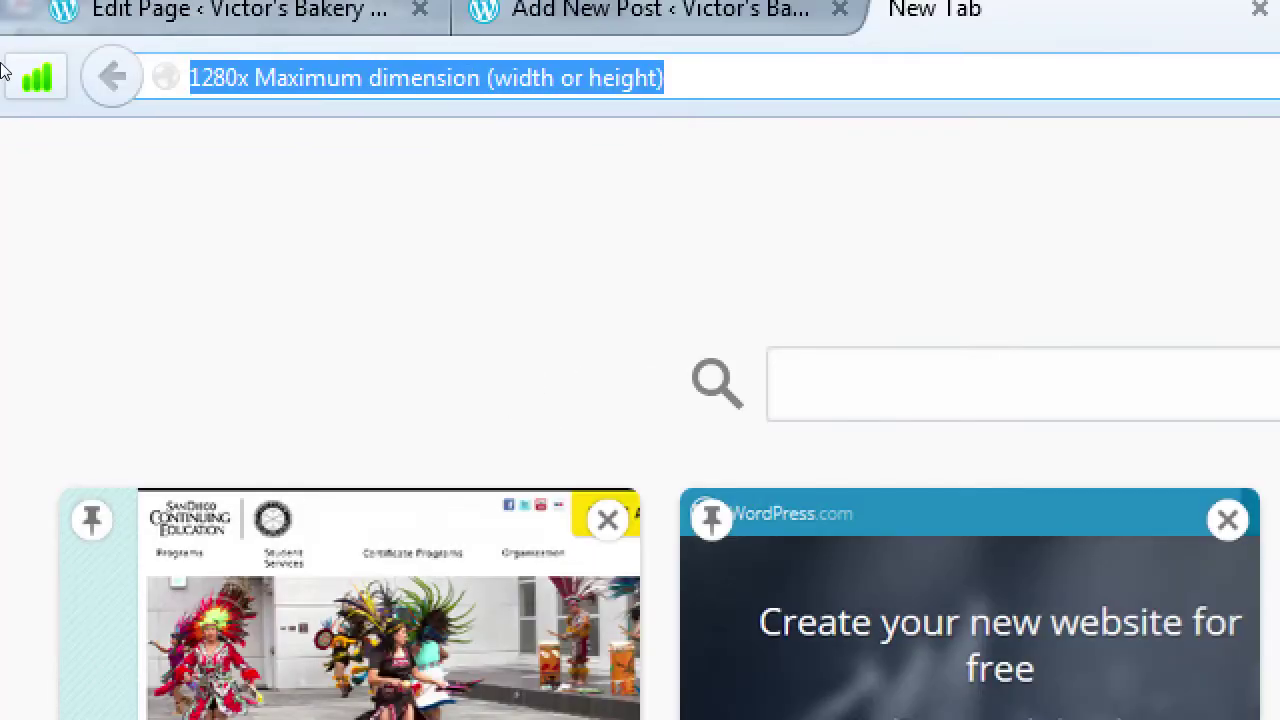
{"action": "key", "text": "Home"}
{"action": "key", "text": "Right"}
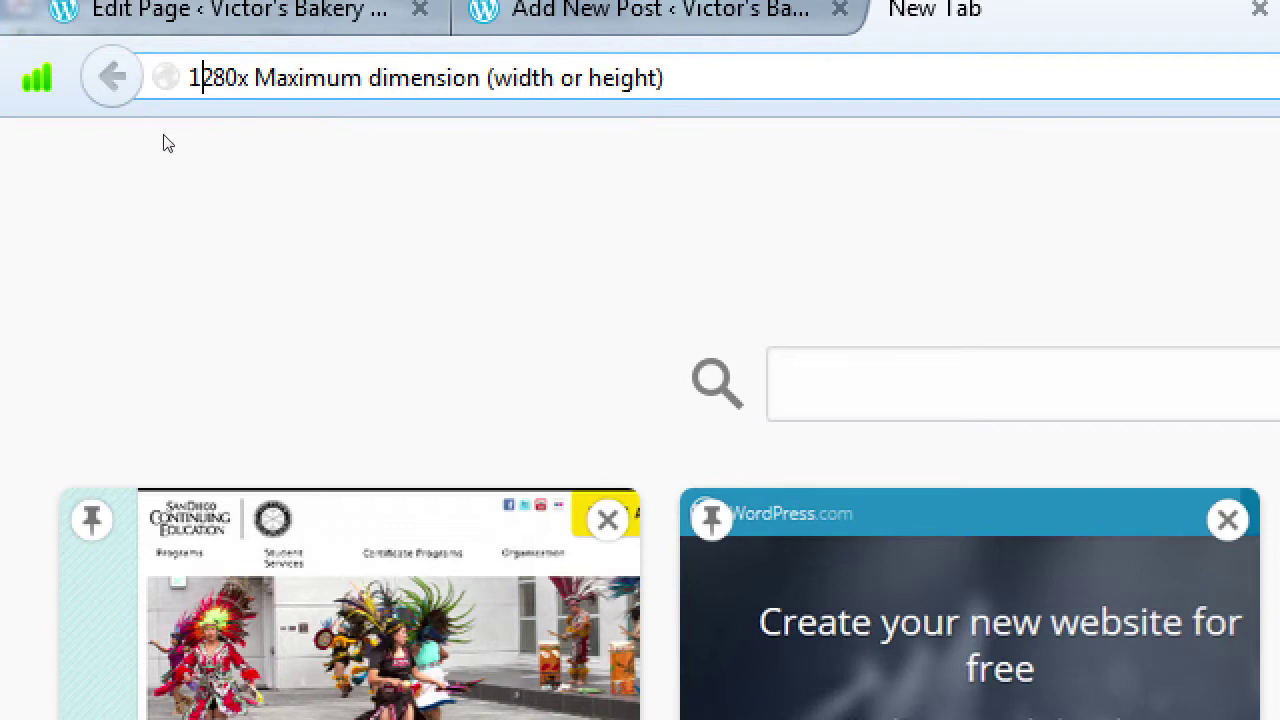
{"action": "key", "text": "BackSpace"}
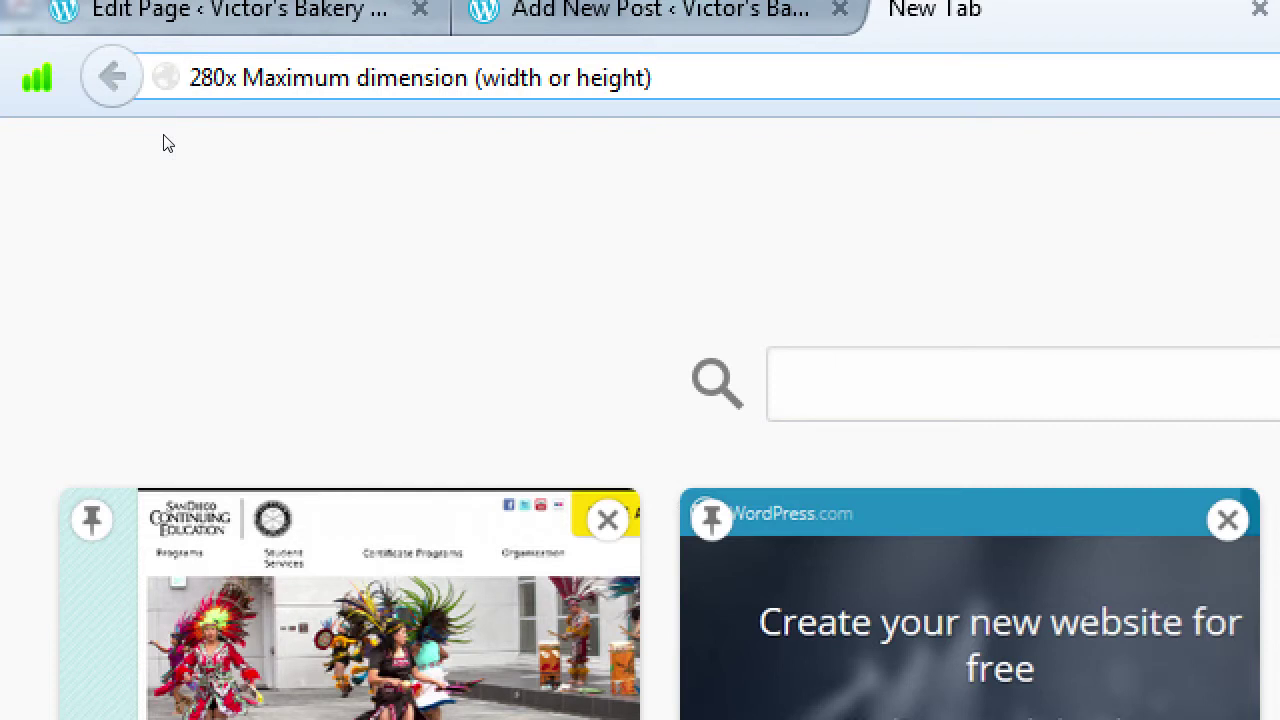
{"action": "key", "text": "Right"}
{"action": "key", "text": "Right"}
{"action": "key", "text": "Right"}
{"action": "type", "text": "p"}
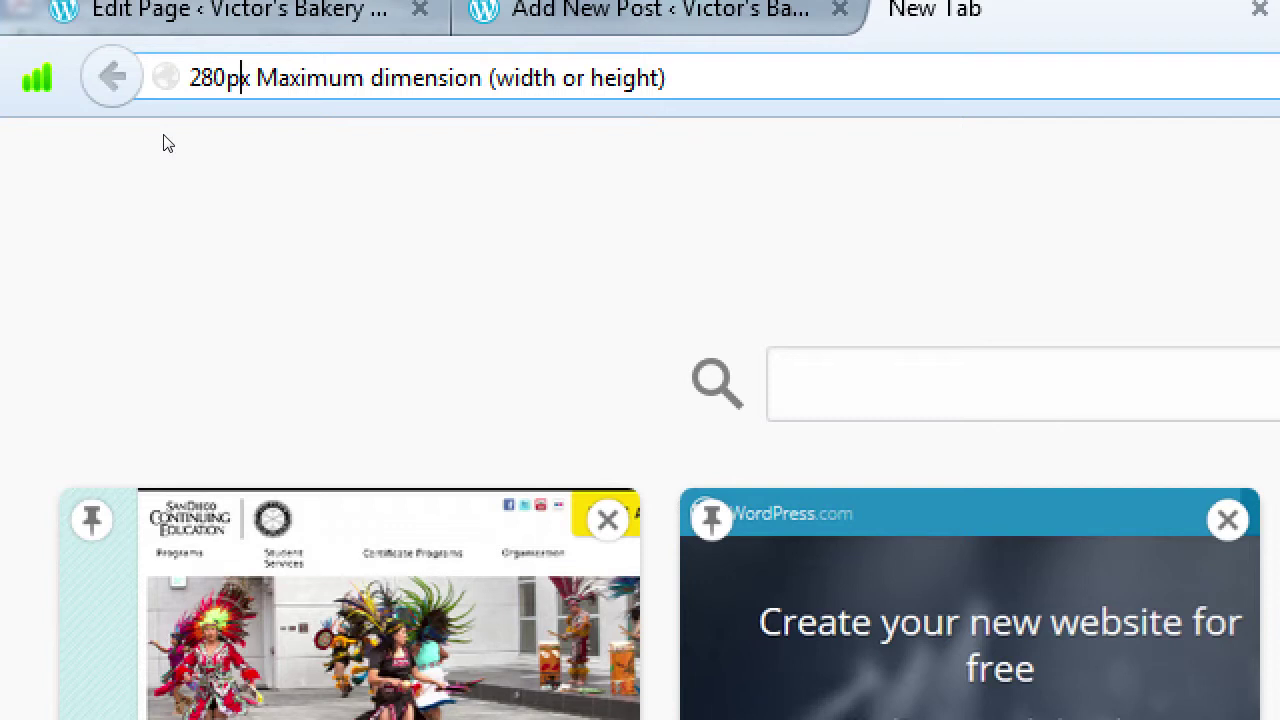
Step: Correct the note in the new tab to "1280px Maximum dimension (width or height)"
{"action": "key", "text": "Home"}
{"action": "type", "text": "1"}
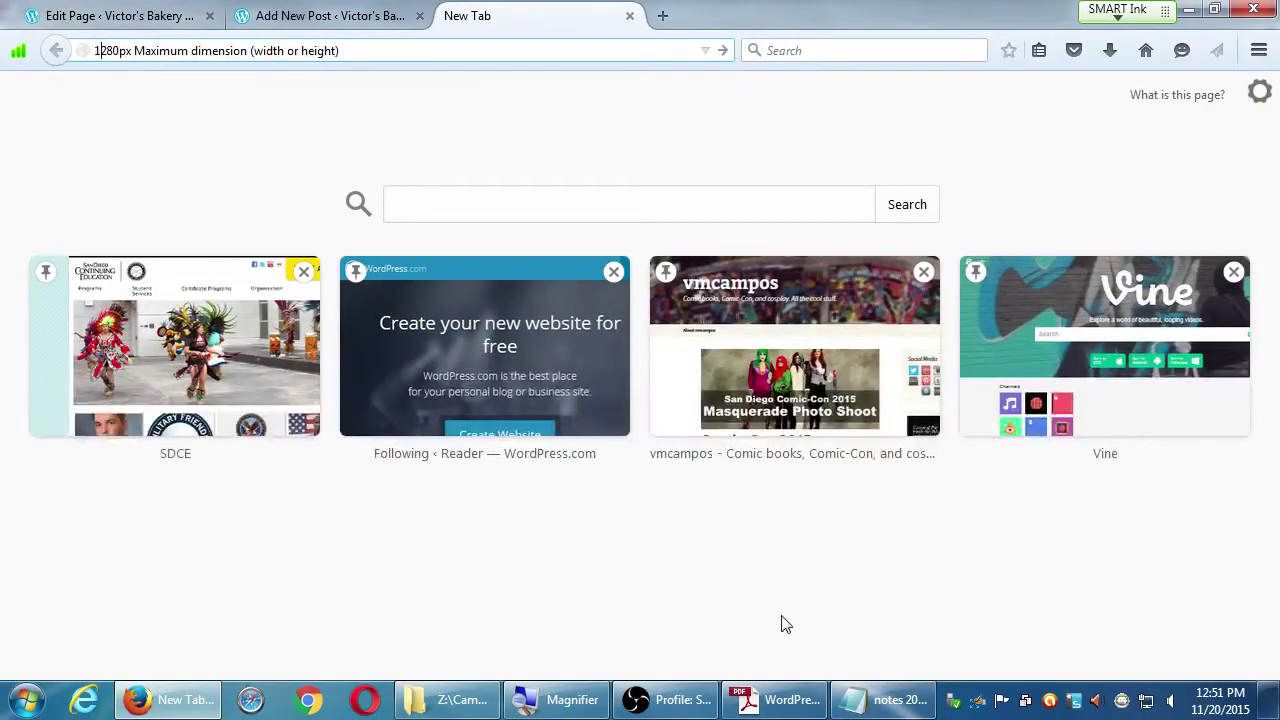
Step: Switch to Adobe Reader and read the Images and Headings items of the WordPress Checklist
{"action": "left_click", "coordinate": [795, 700]}
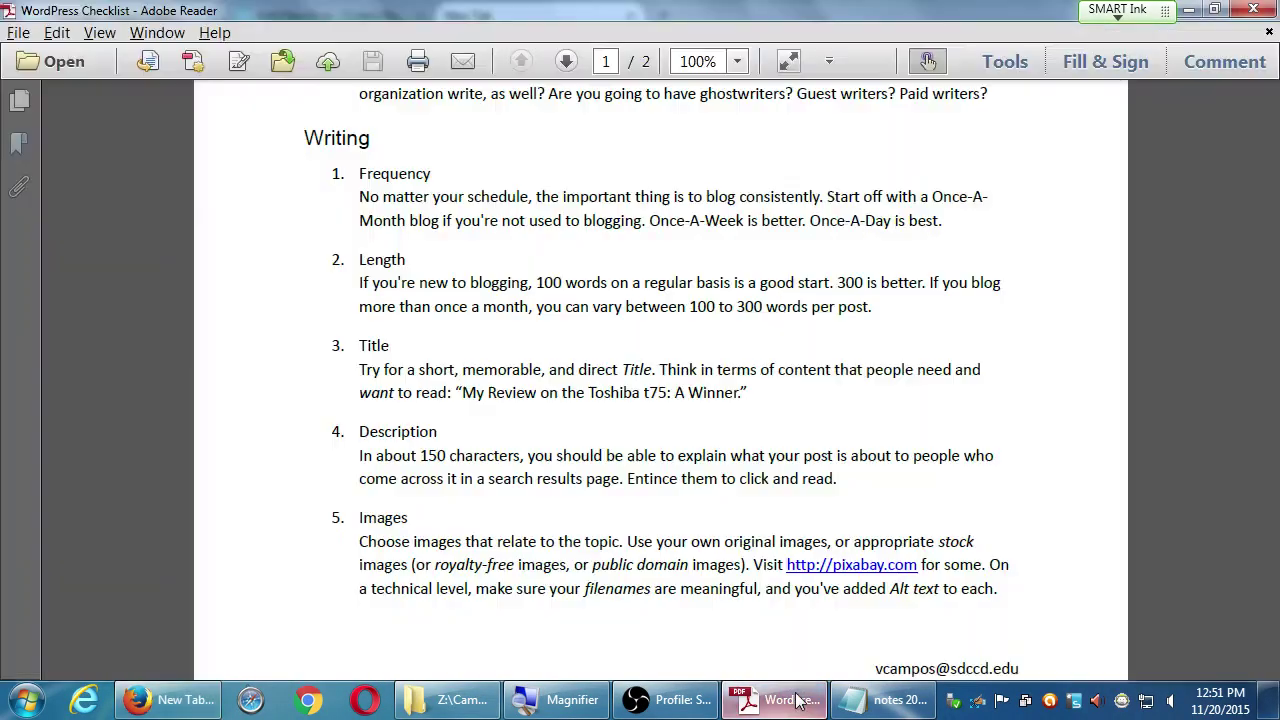
{"action": "scroll", "coordinate": [585, 400], "scroll_direction": "down", "scroll_amount": 7}
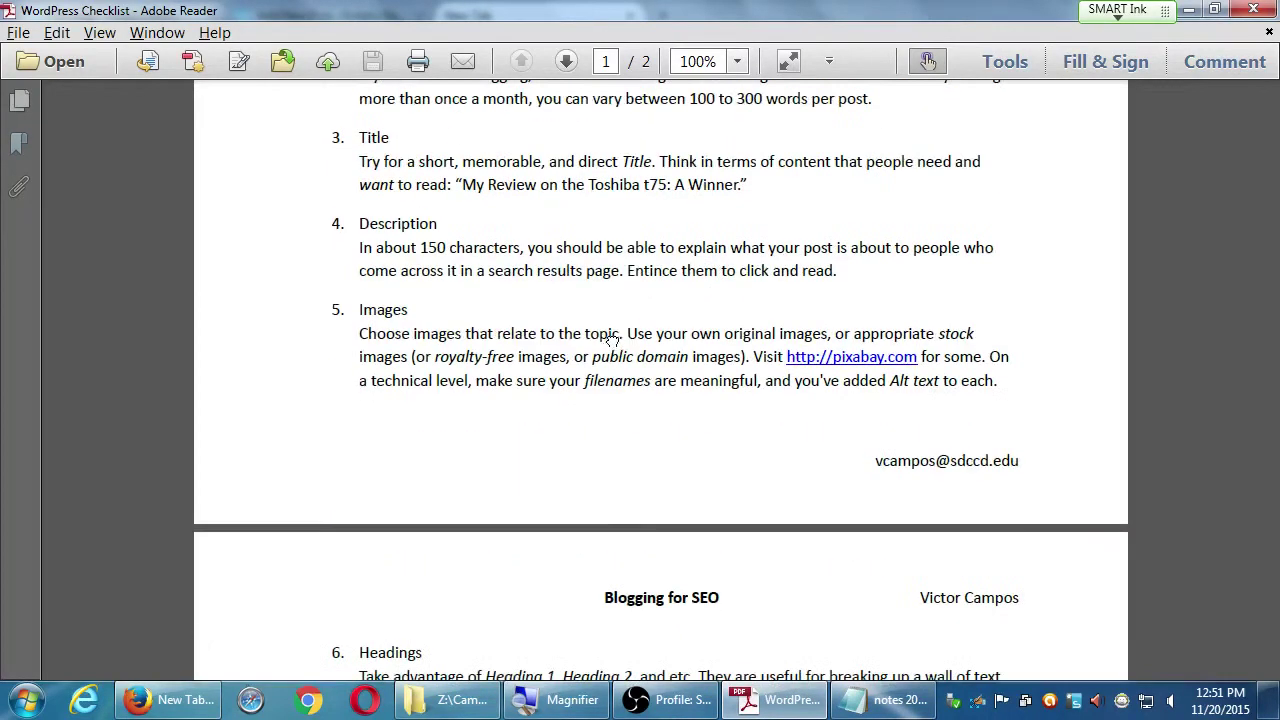
{"action": "scroll", "coordinate": [590, 386], "scroll_direction": "down", "scroll_amount": 5}
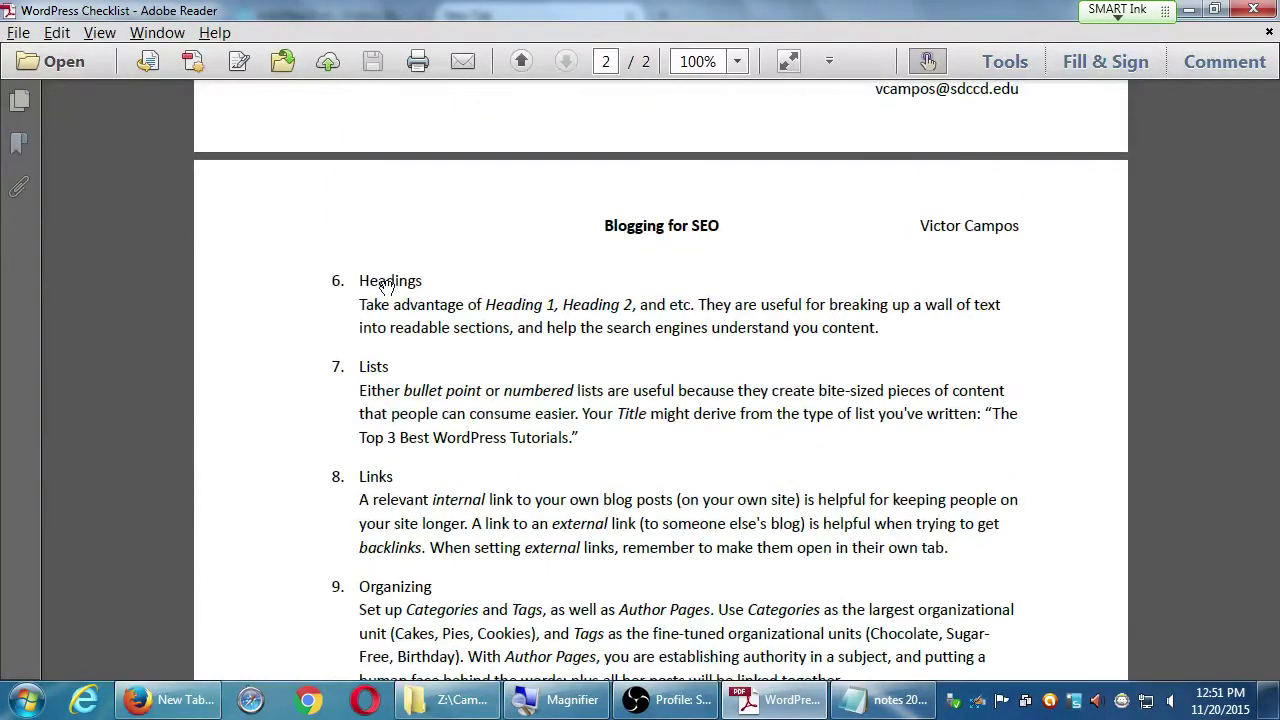
Step: Return to the Add New Post page in Firefox and insert the selected jellyfish image into the post
{"action": "left_click", "coordinate": [168, 700]}
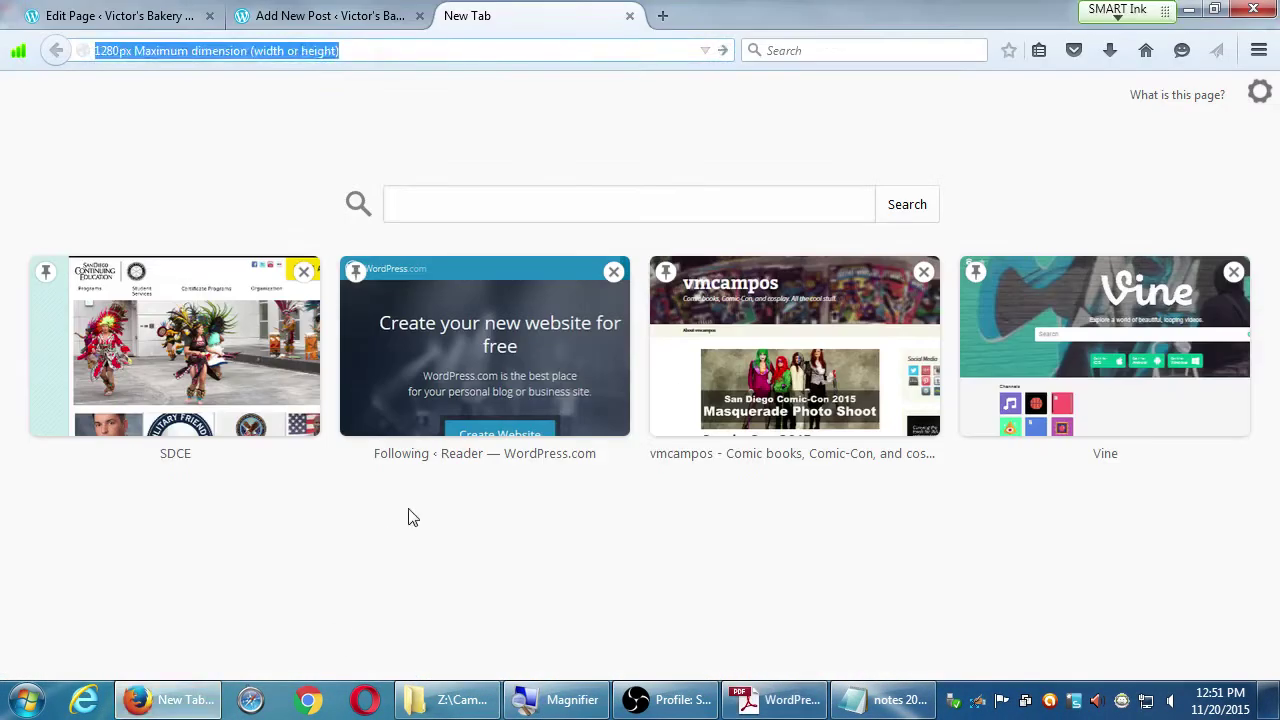
{"action": "left_click", "coordinate": [271, 20]}
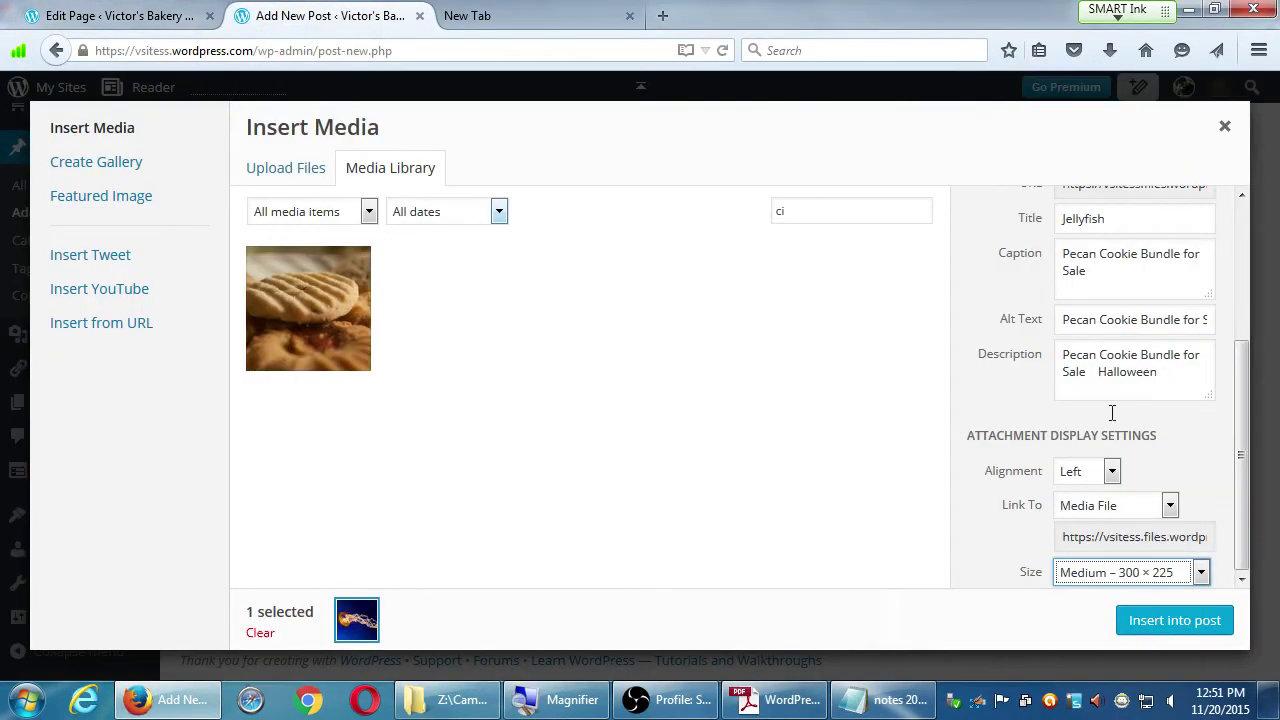
{"action": "left_click", "coordinate": [1175, 620]}
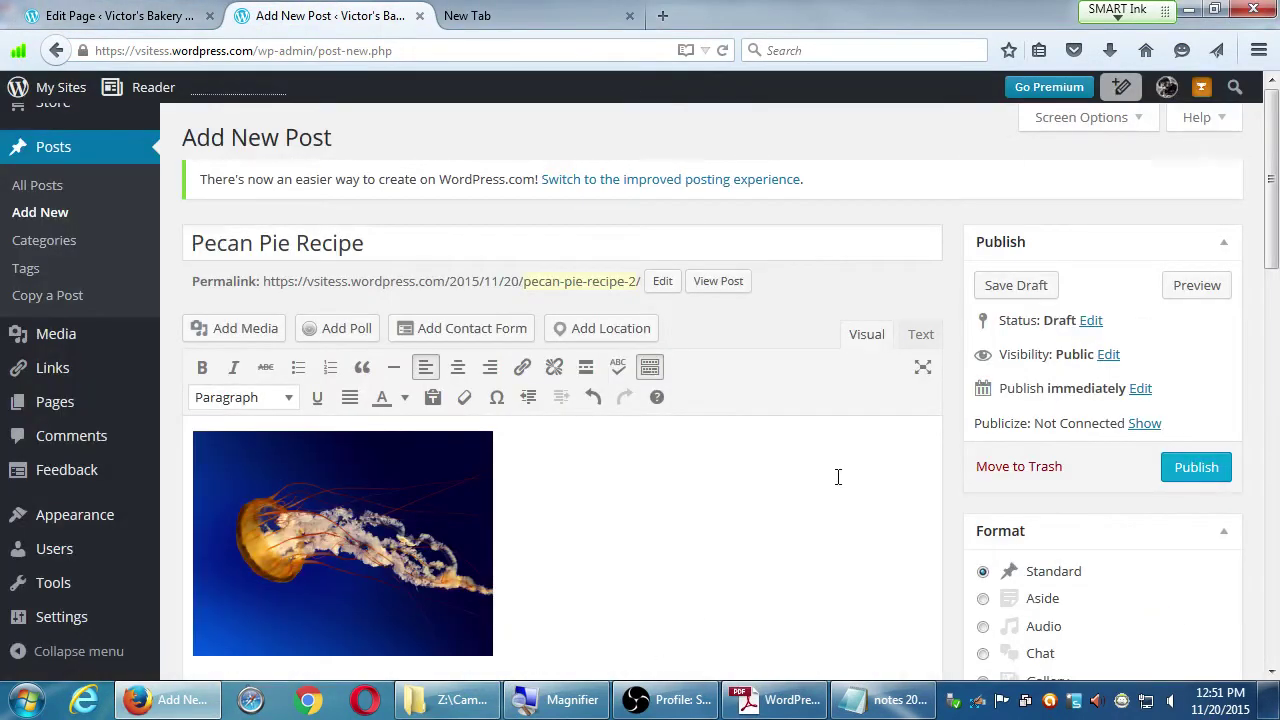
Step: Add blank lines above the jellyfish image and write the section titles Ingredients, Procedure and Notes on separate lines there
{"action": "key", "text": "Return"}
{"action": "key", "text": "Return"}
{"action": "key", "text": "Return"}
{"action": "key", "text": "Return"}
{"action": "scroll", "coordinate": [838, 476], "scroll_direction": "down", "scroll_amount": 3}
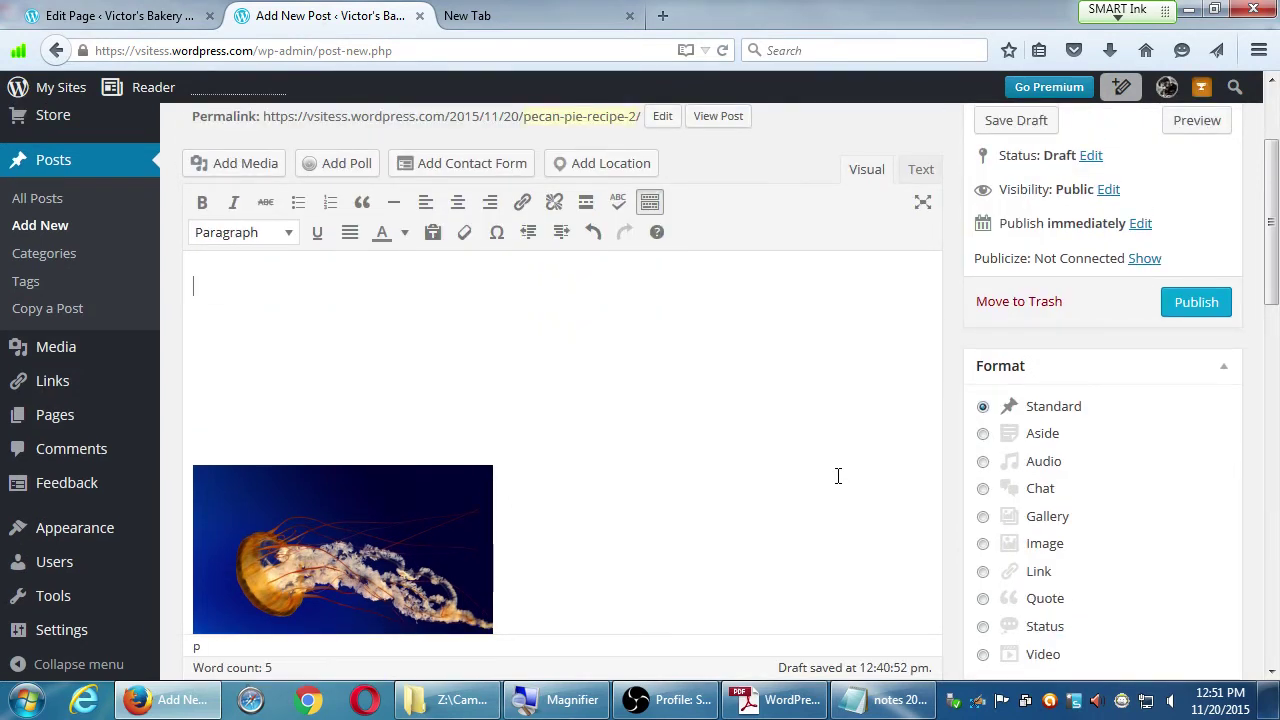
{"action": "type", "text": "Ingredients"}
{"action": "key", "text": "Return"}
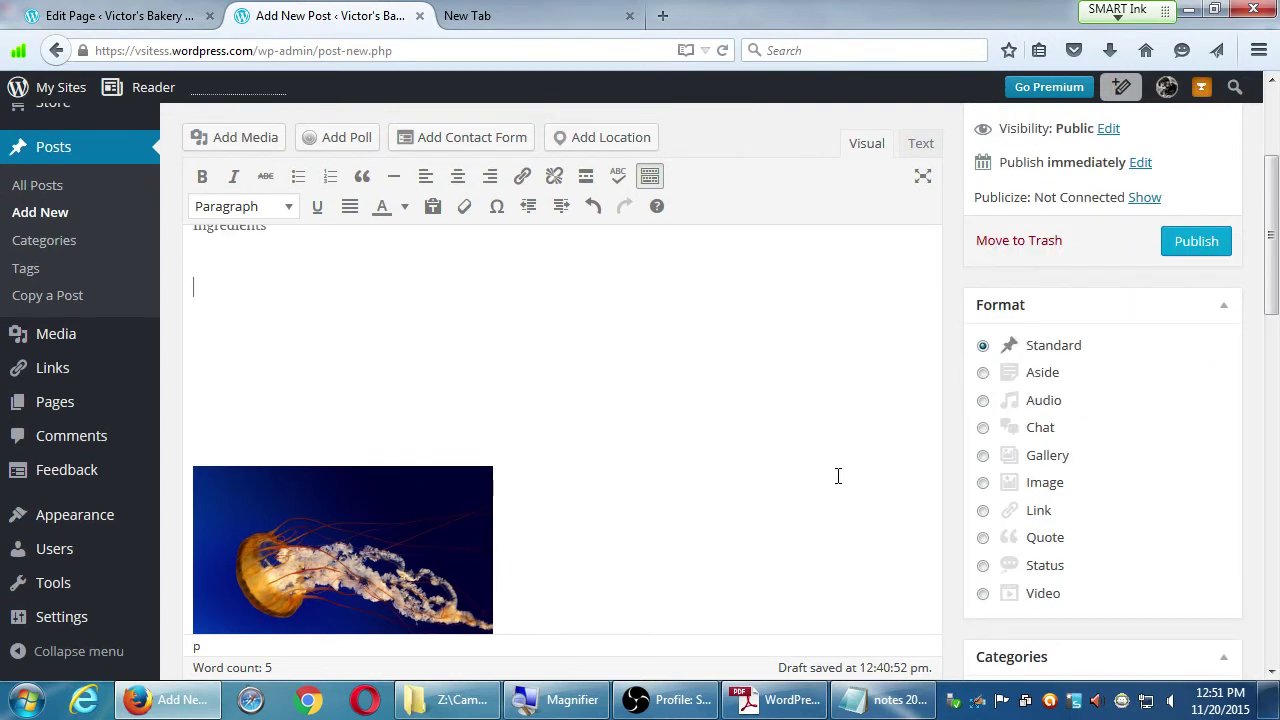
{"action": "type", "text": "Procedure"}
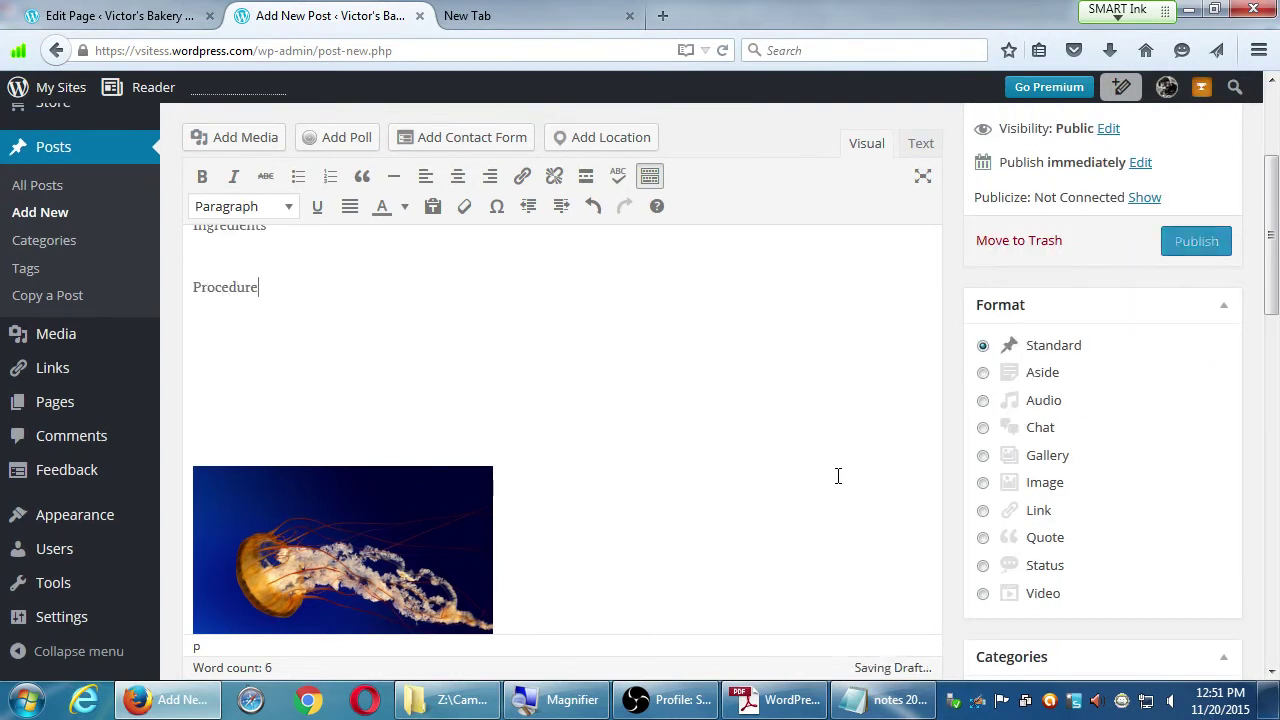
{"action": "key", "text": "Return"}
{"action": "type", "text": "Notes"}
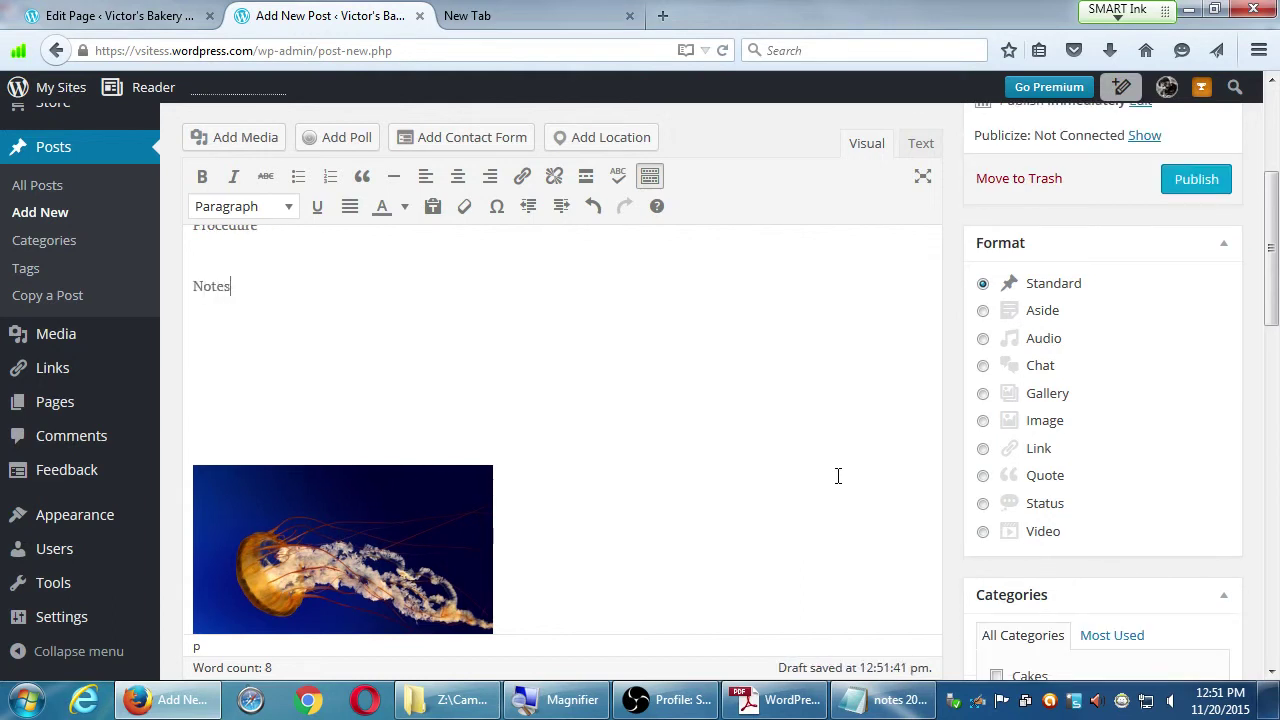
Step: Add the placeholder lines "asdafafs" and "asfdsasdafs" under the Ingredients title
{"action": "key", "text": "ctrl+Home"}
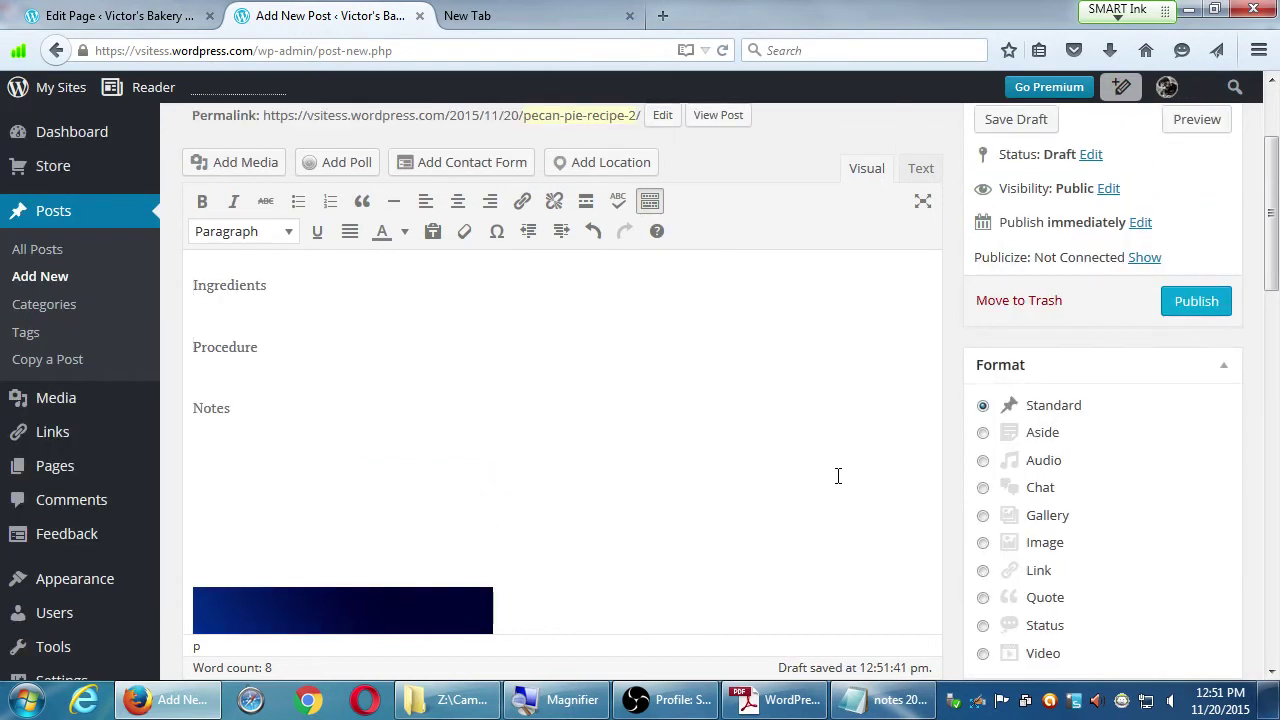
{"action": "key", "text": "Return"}
{"action": "type", "text": "asdafas"}
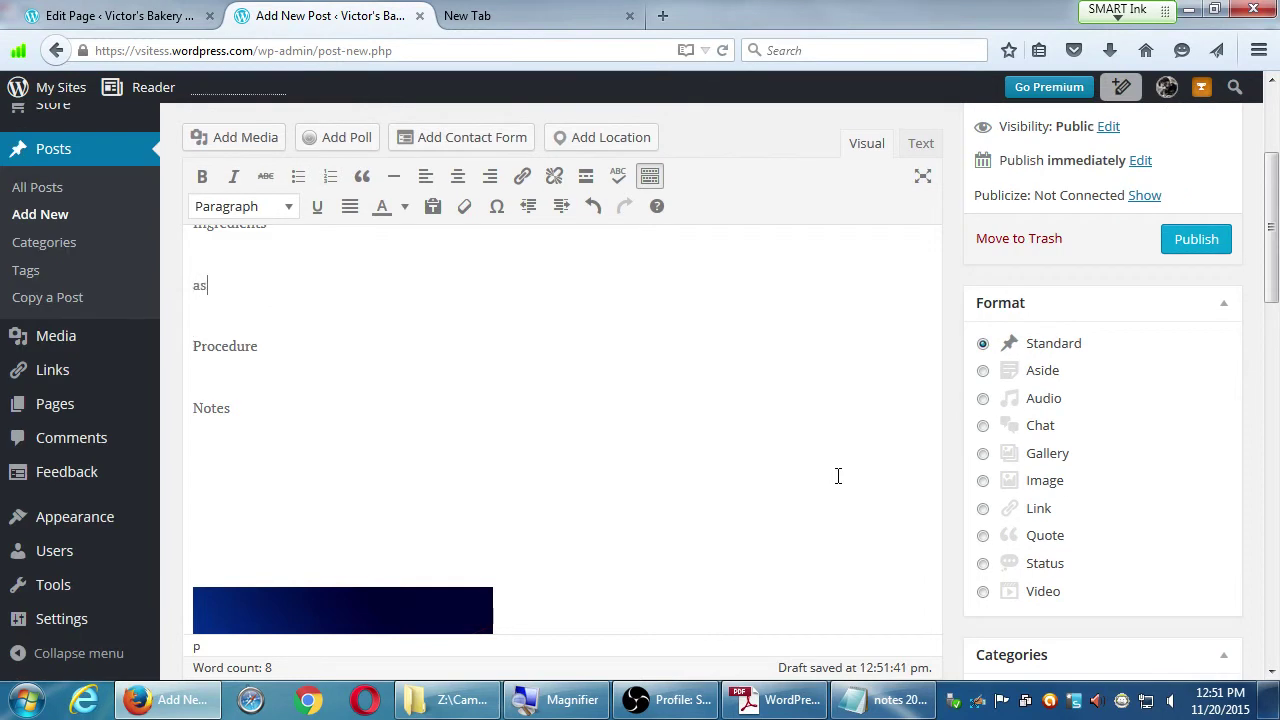
{"action": "key", "text": "Return"}
{"action": "type", "text": "asfdsasdafs"}
Step: Add the placeholder lines "asdffsdasfda" and "asfdfsaf" under Procedure, and "ewfeqwwfeqqfewfweqwqfe" under Notes
{"action": "key", "text": "Down"}
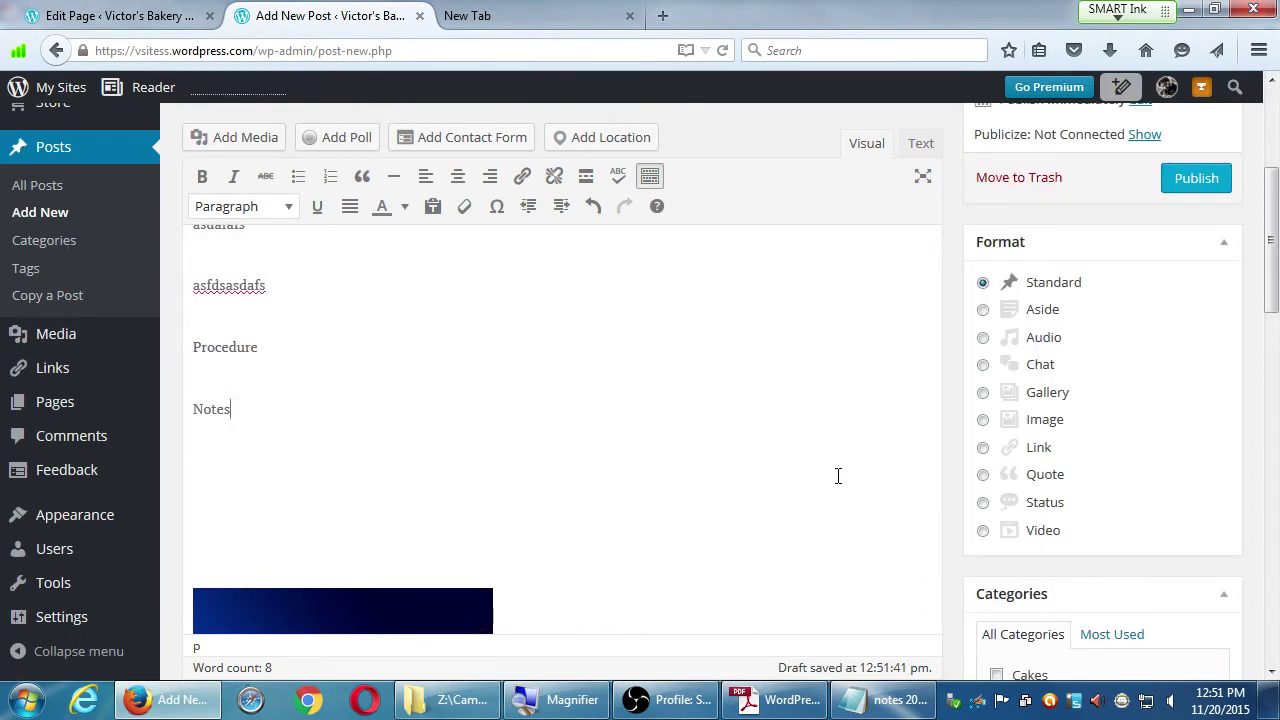
{"action": "key", "text": "Return"}
{"action": "type", "text": "asdffsdasfda"}
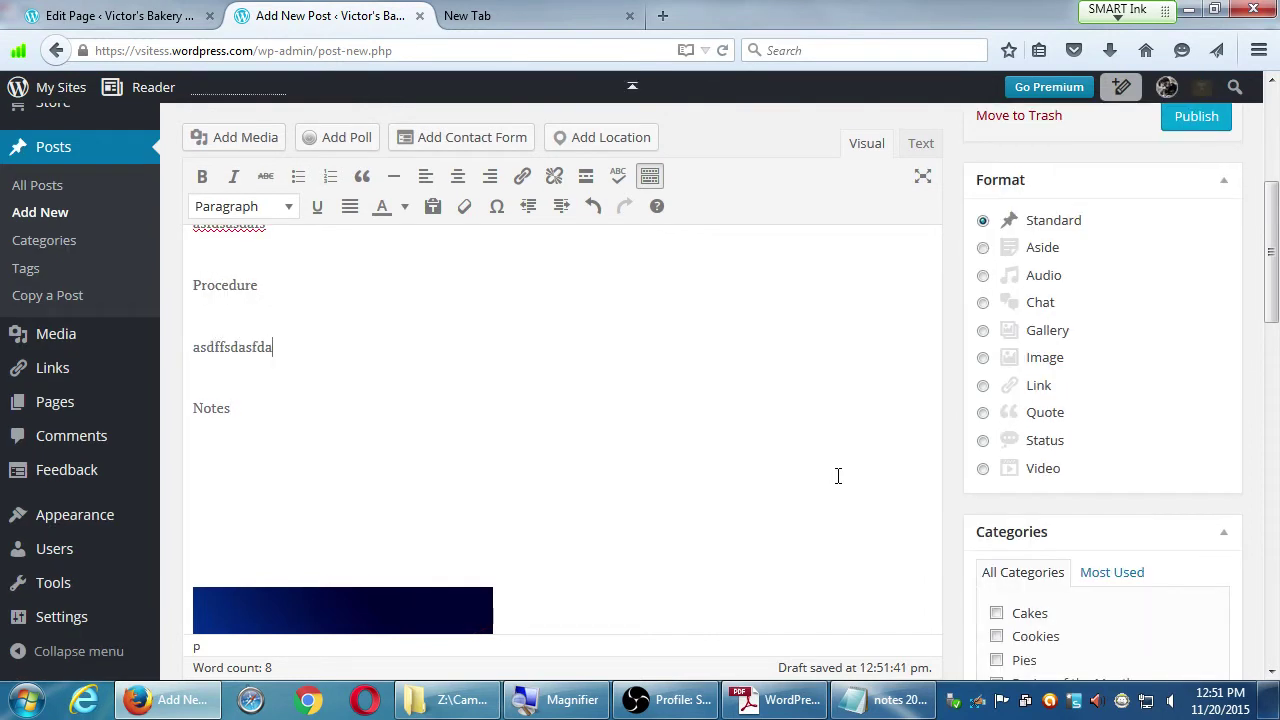
{"action": "key", "text": "Return"}
{"action": "type", "text": "asfdfsaf"}
{"action": "key", "text": "Down"}
{"action": "key", "text": "Down"}
{"action": "type", "text": "ewfeqwwfeqqfewfweqwqfe"}
{"action": "scroll", "coordinate": [838, 475], "scroll_direction": "up", "scroll_amount": 10}
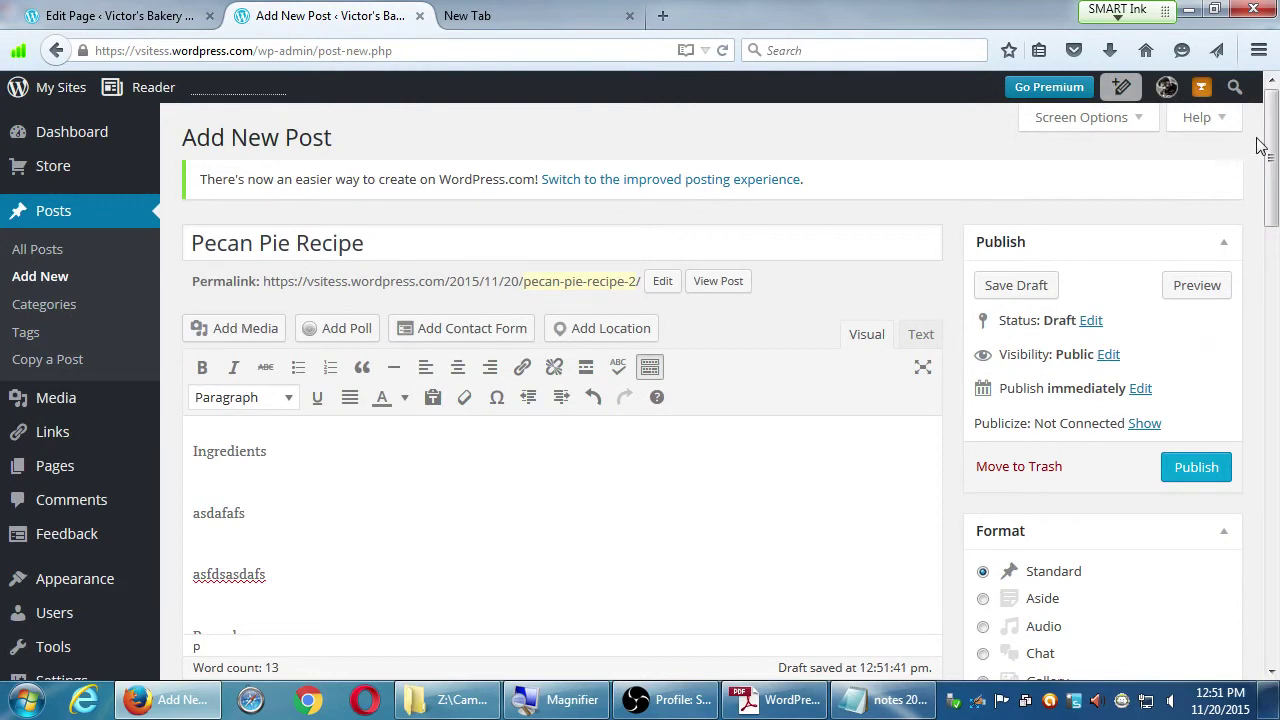
{"action": "left_click_drag", "start_coordinate": [1271, 140], "coordinate": [1270, 175]}
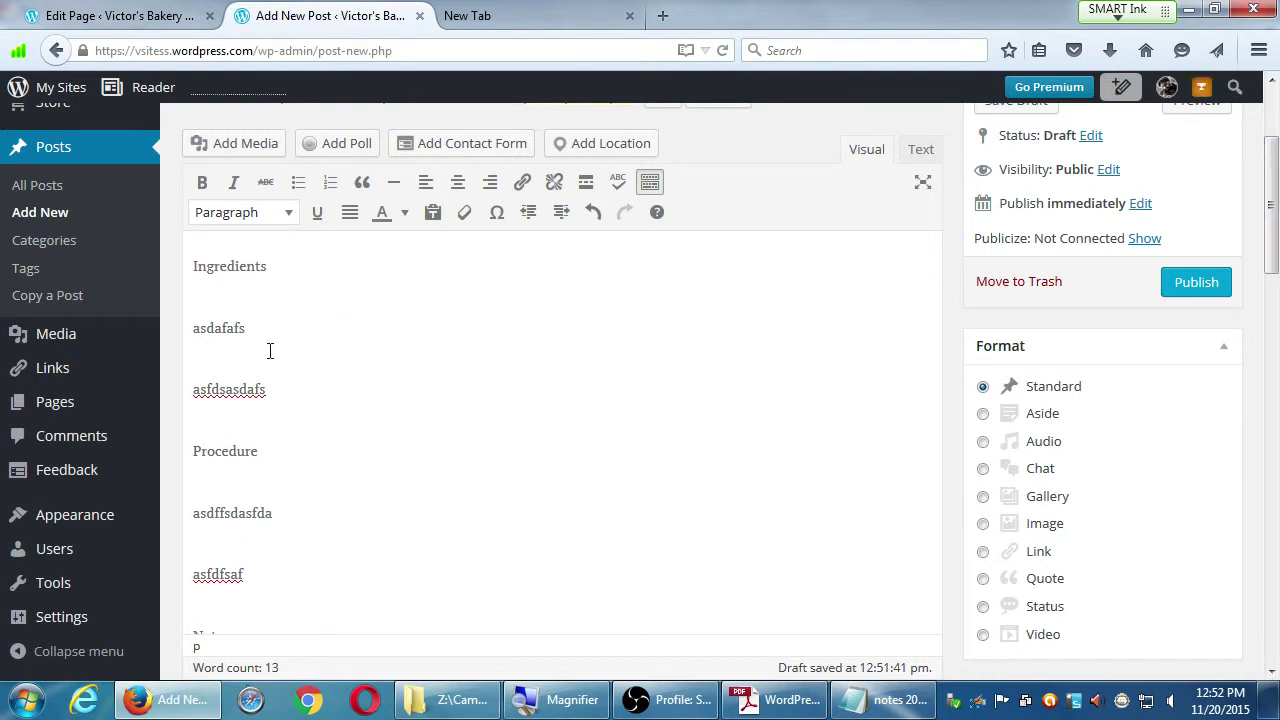
{"action": "left_click_drag", "start_coordinate": [206, 266], "coordinate": [268, 266]}
{"action": "left_click_drag", "start_coordinate": [206, 451], "coordinate": [258, 451]}
{"action": "scroll", "coordinate": [262, 548], "scroll_direction": "down", "scroll_amount": 3}
{"action": "scroll", "coordinate": [225, 478], "scroll_direction": "up", "scroll_amount": 5}
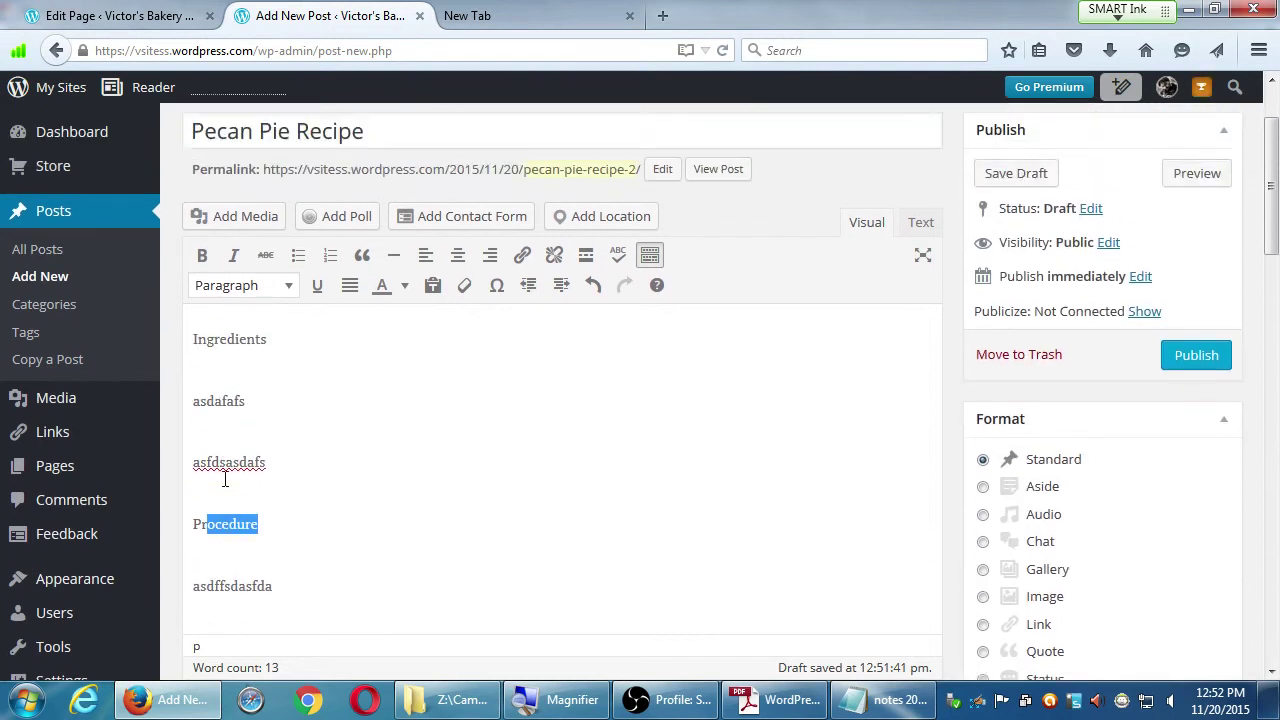
Step: Try red and bold formatting on the Ingredients title, and undo both changes
{"action": "left_click_drag", "start_coordinate": [286, 455], "coordinate": [189, 455]}
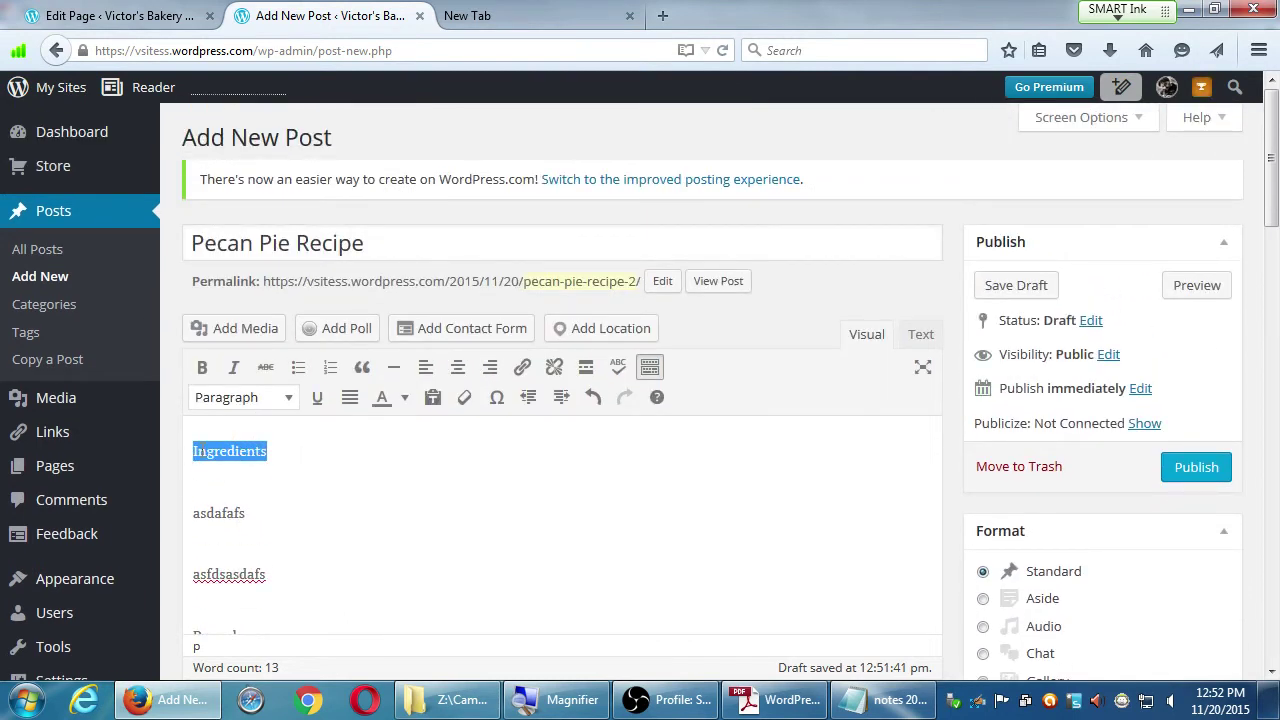
{"action": "left_click", "coordinate": [405, 398]}
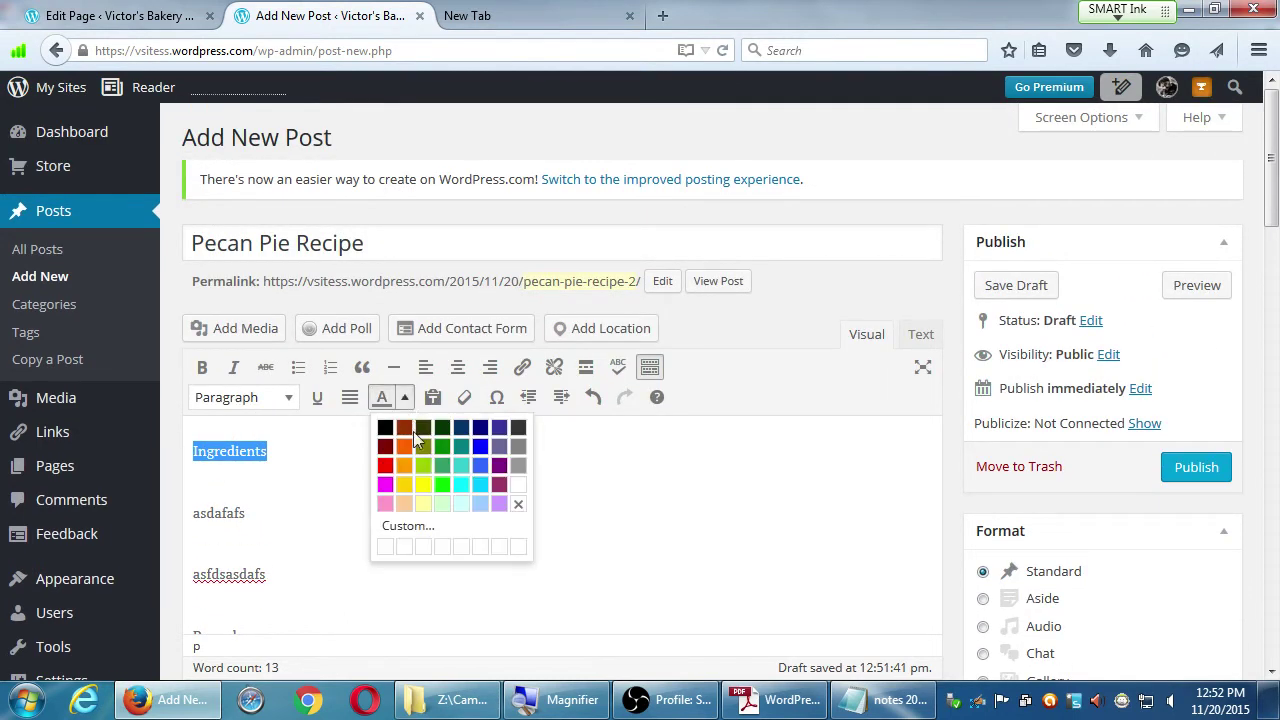
{"action": "left_click", "coordinate": [385, 465]}
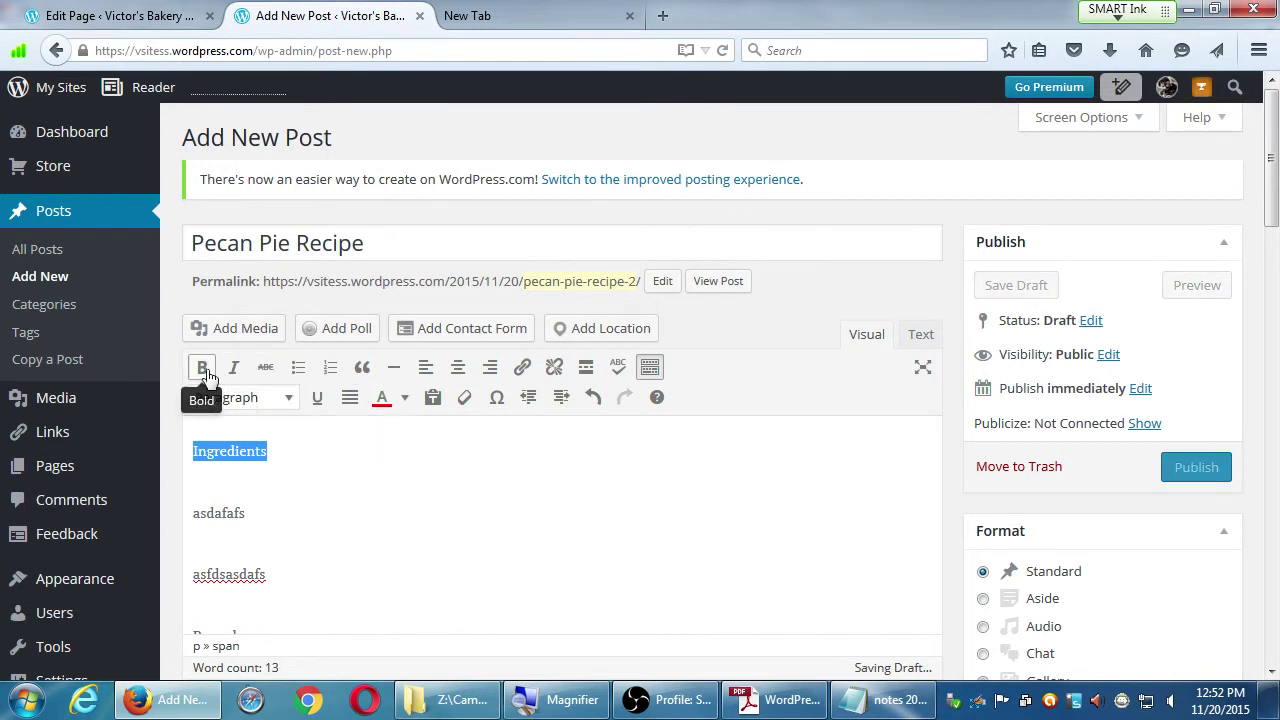
{"action": "left_click", "coordinate": [201, 367]}
{"action": "left_click", "coordinate": [397, 482]}
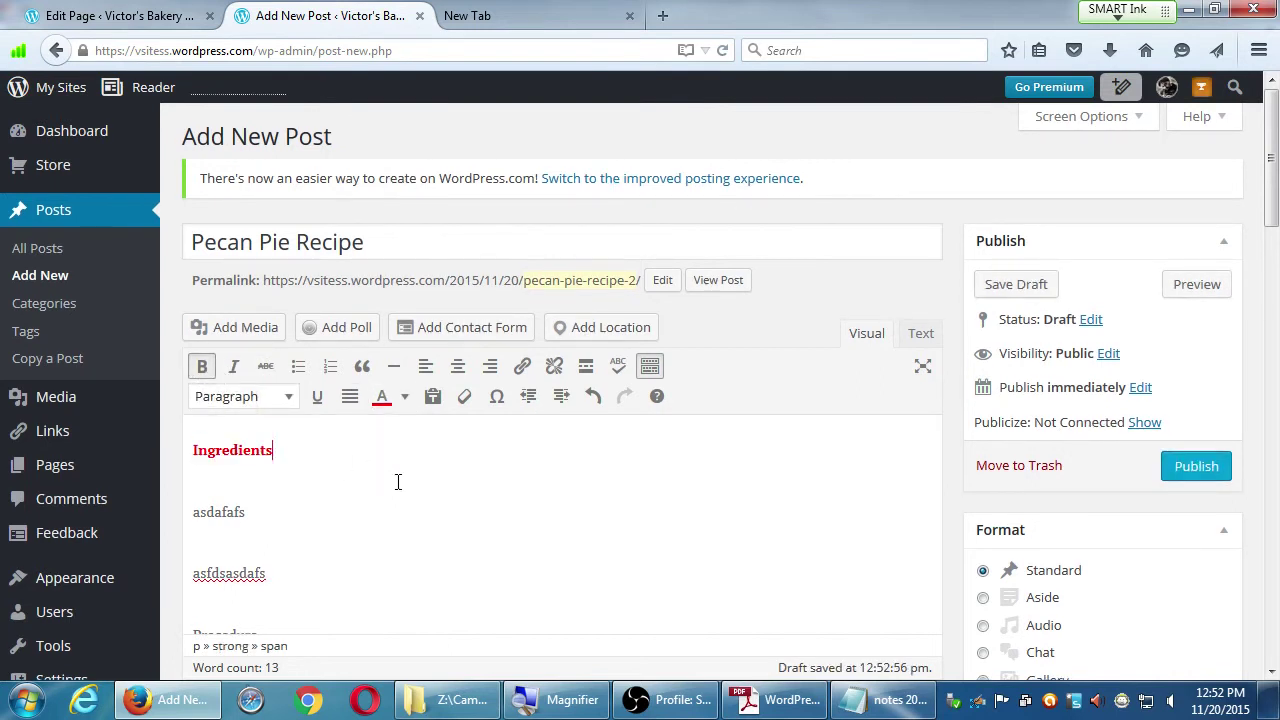
{"action": "left_click", "coordinate": [593, 400]}
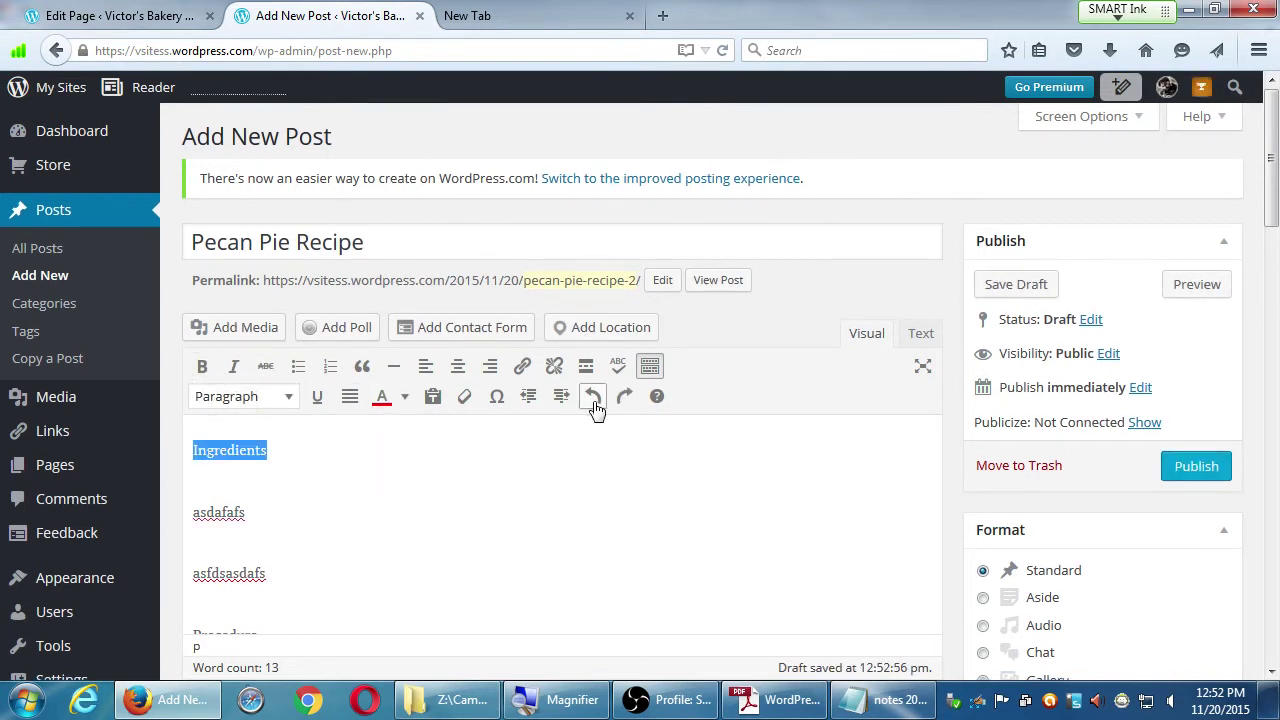
{"action": "left_click", "coordinate": [543, 500]}
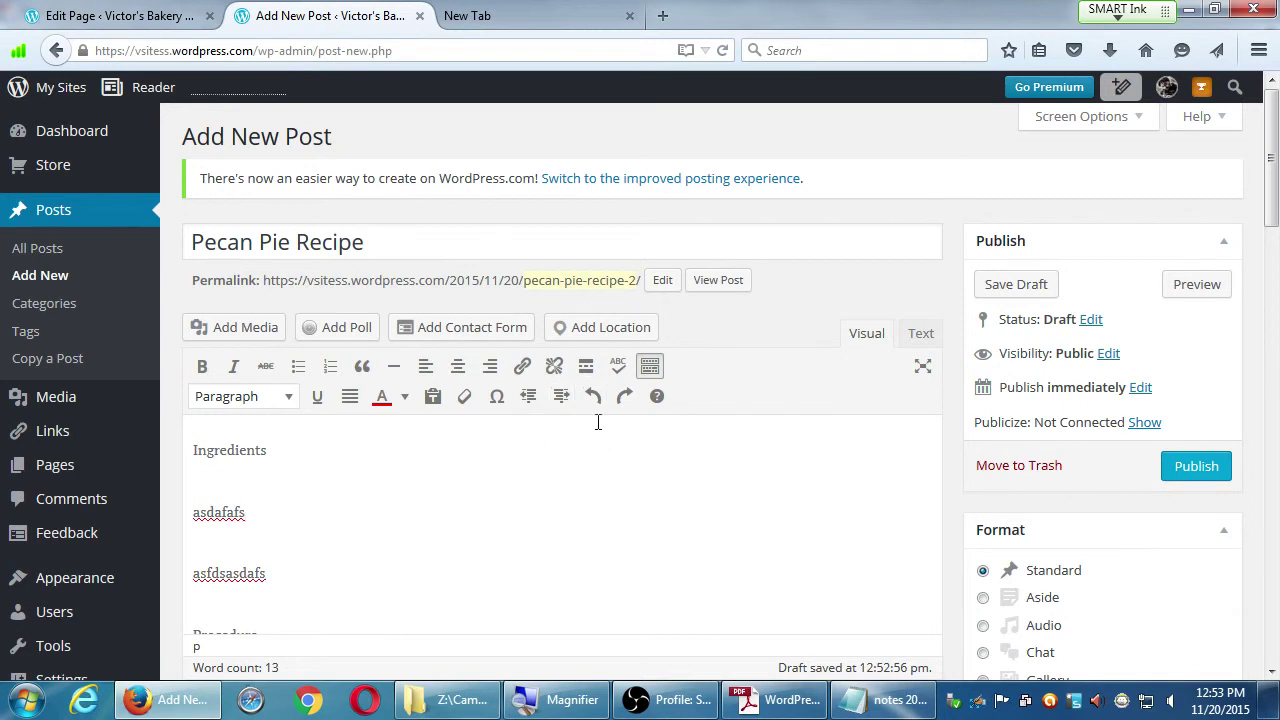
Step: Toggle the extra formatting tools in the post, and do the same in the Edit Page tab after cancelling its media library
{"action": "left_click", "coordinate": [650, 366]}
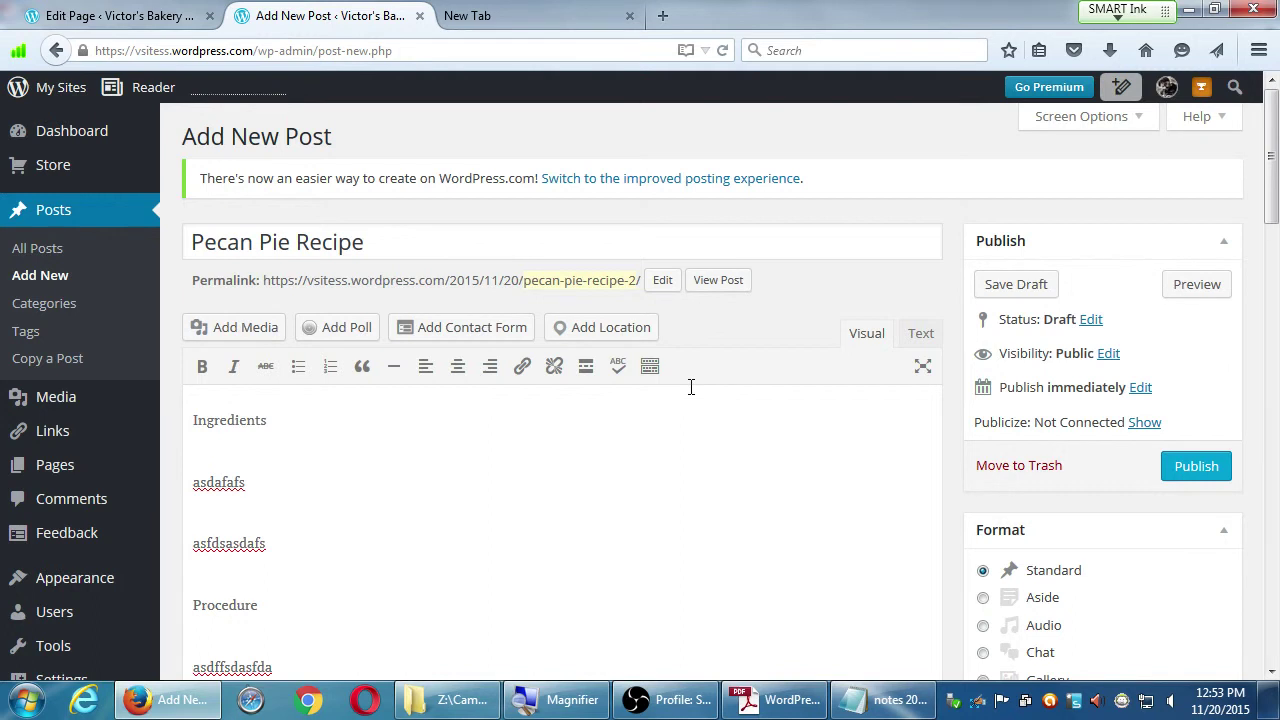
{"action": "key", "text": "ctrl+Page_Up"}
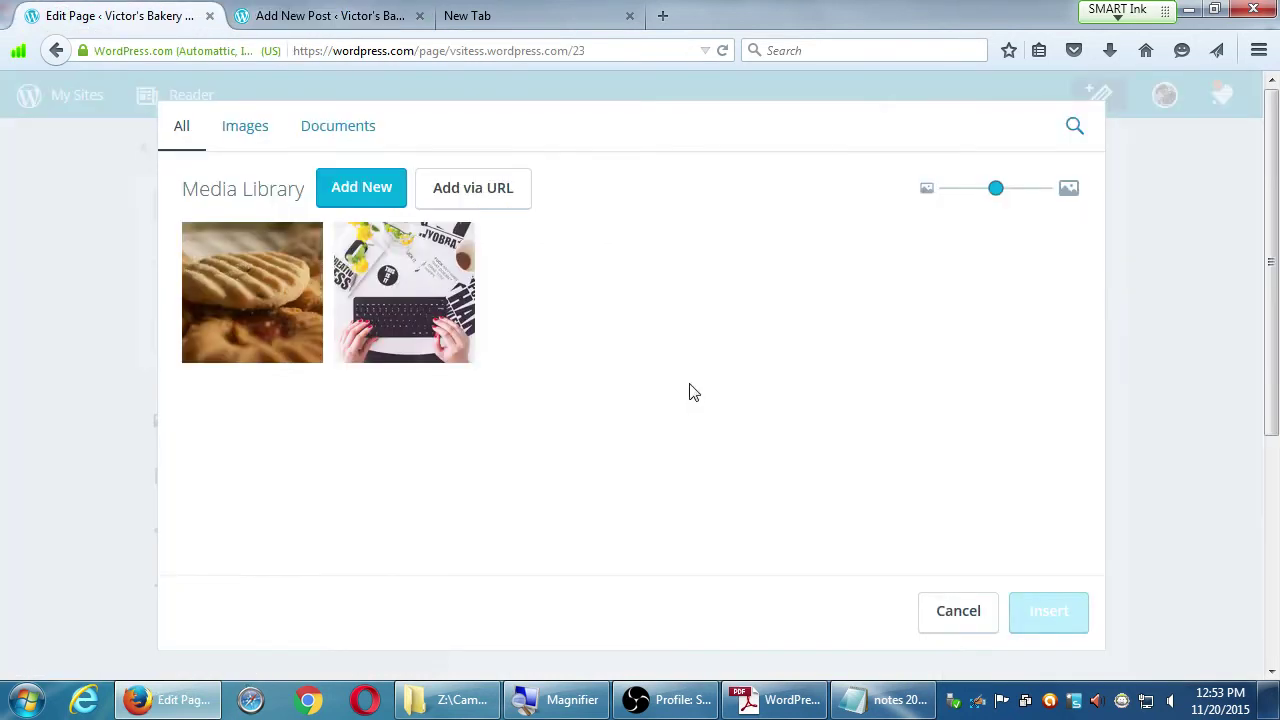
{"action": "left_click", "coordinate": [958, 612]}
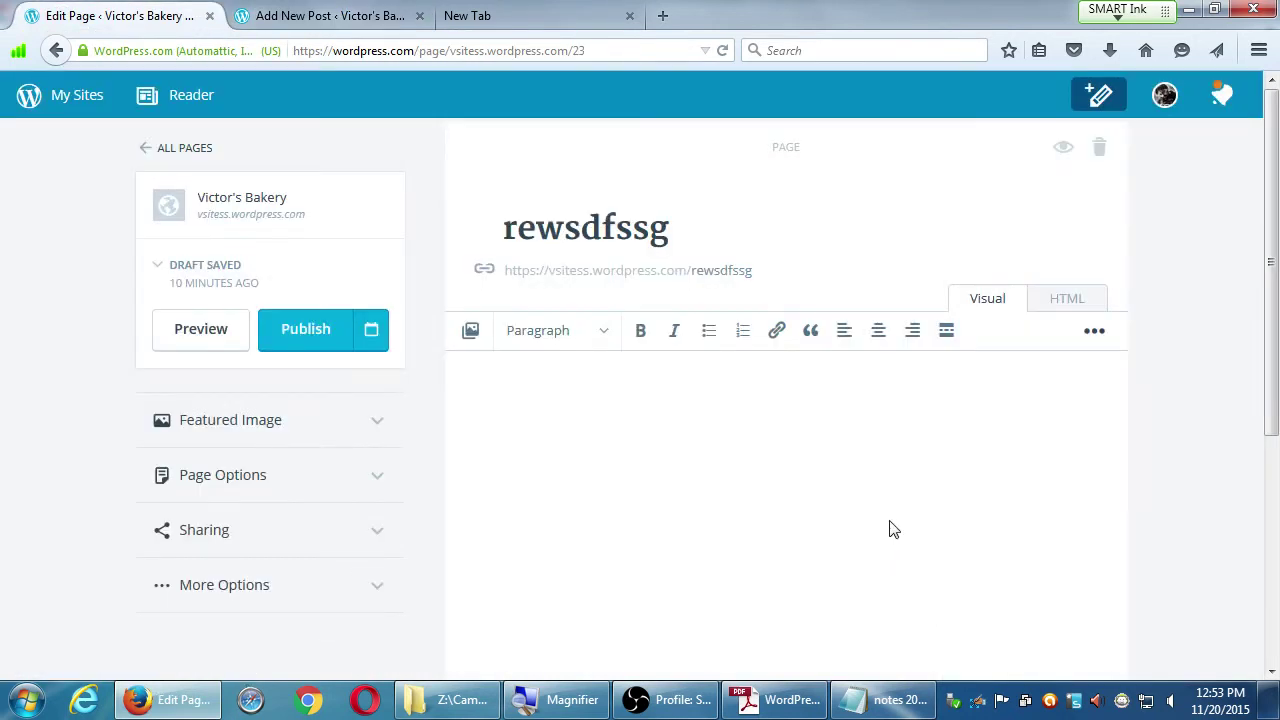
{"action": "left_click", "coordinate": [1094, 333]}
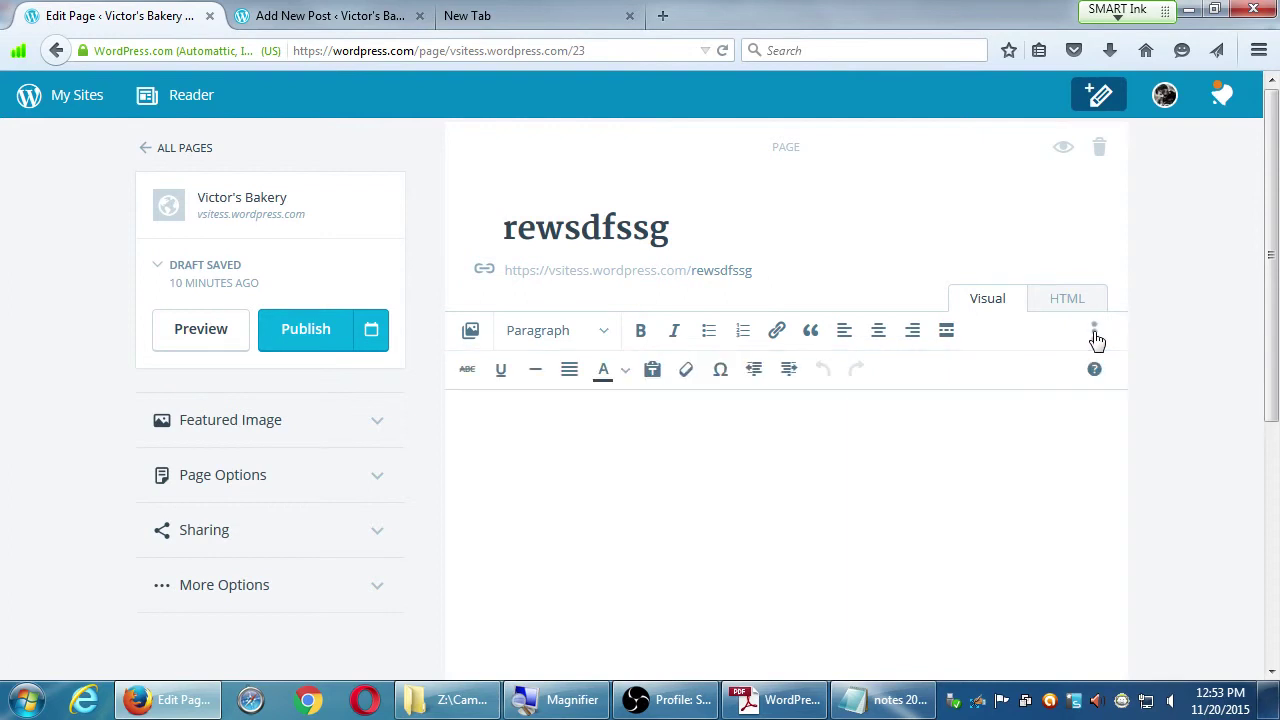
{"action": "left_click", "coordinate": [1094, 334]}
{"action": "left_click", "coordinate": [1096, 336]}
{"action": "left_click", "coordinate": [1098, 336]}
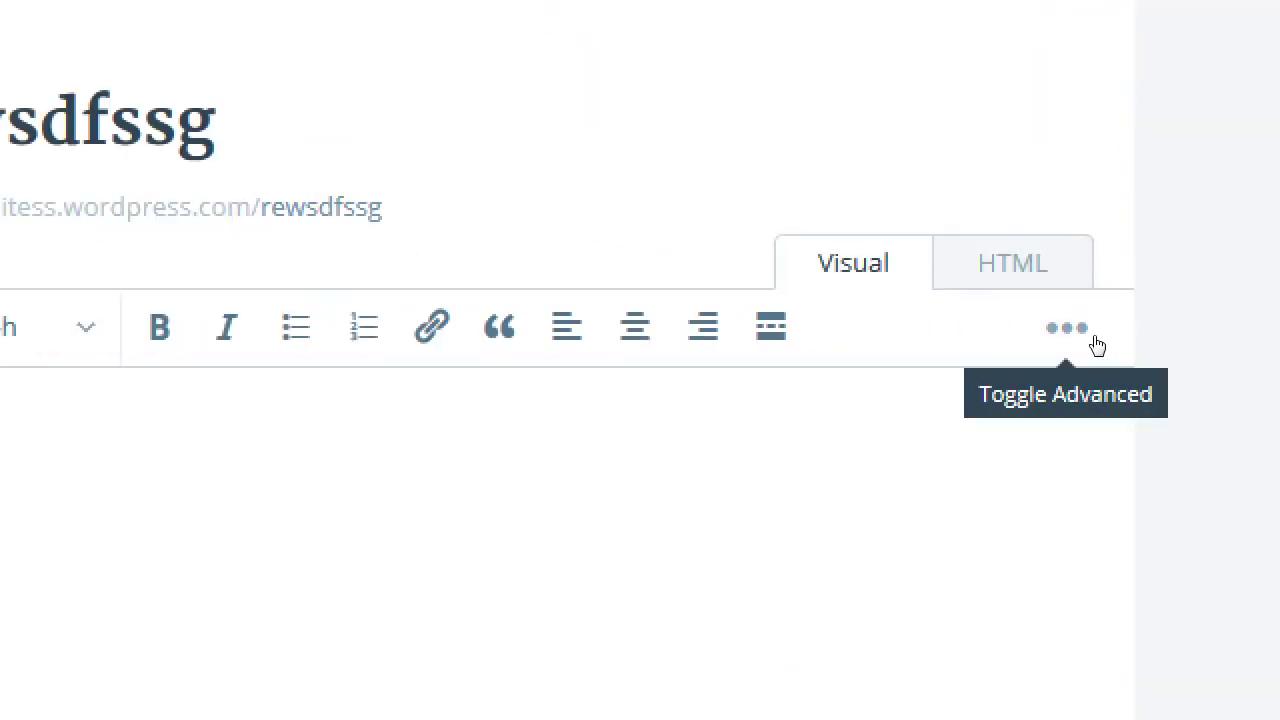
{"action": "left_click", "coordinate": [1097, 344]}
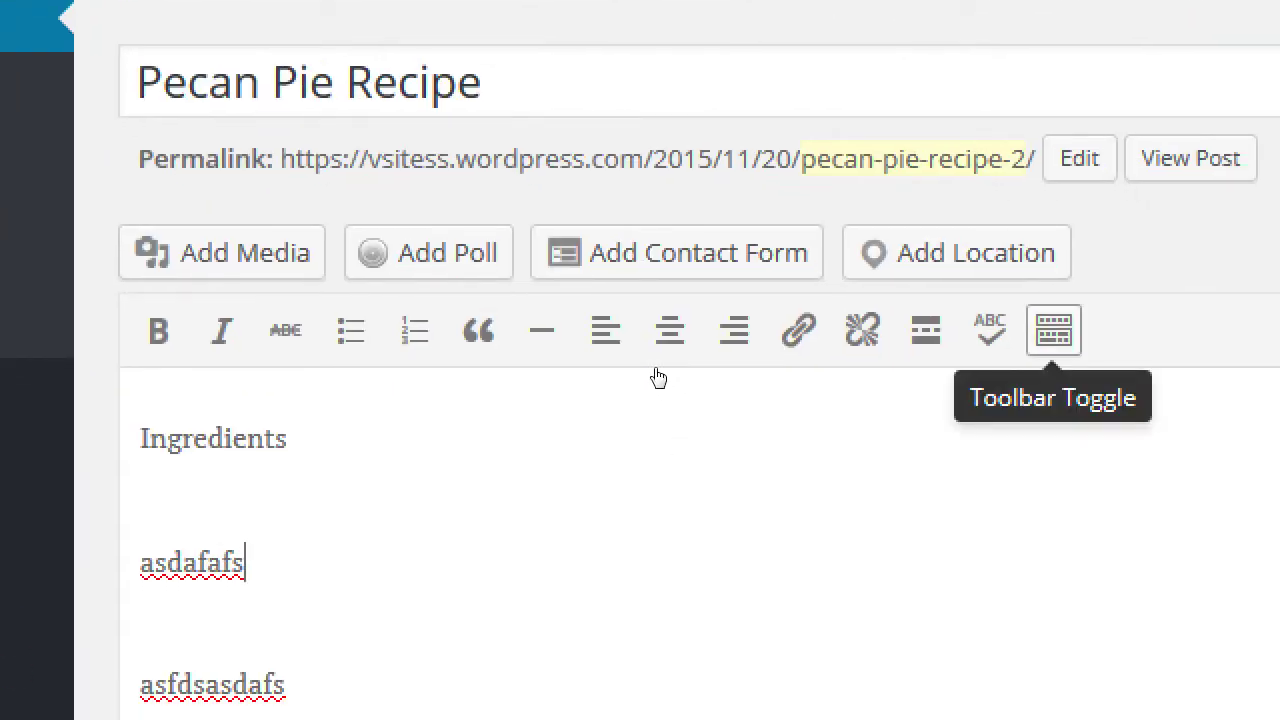
Step: Show the post editor's second row of formatting tools and format the Ingredients title as Heading 2
{"action": "key", "text": "alt+shift+z"}
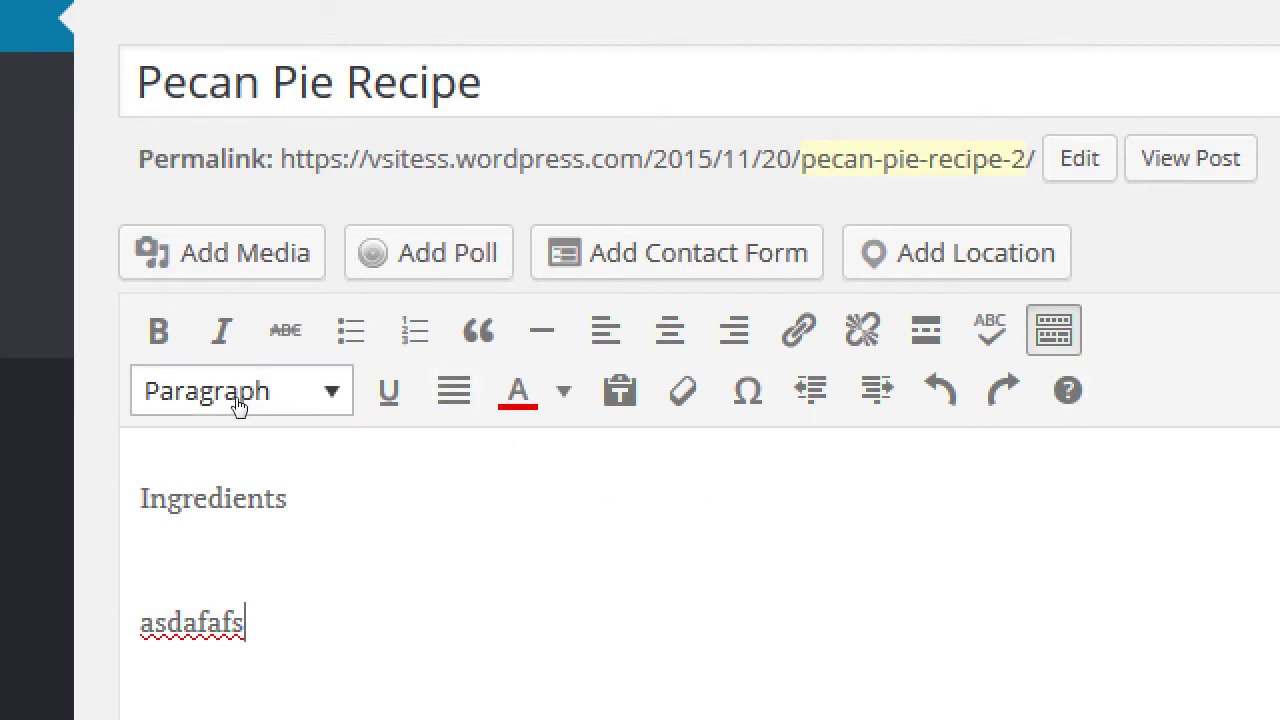
{"action": "double_click", "coordinate": [258, 452]}
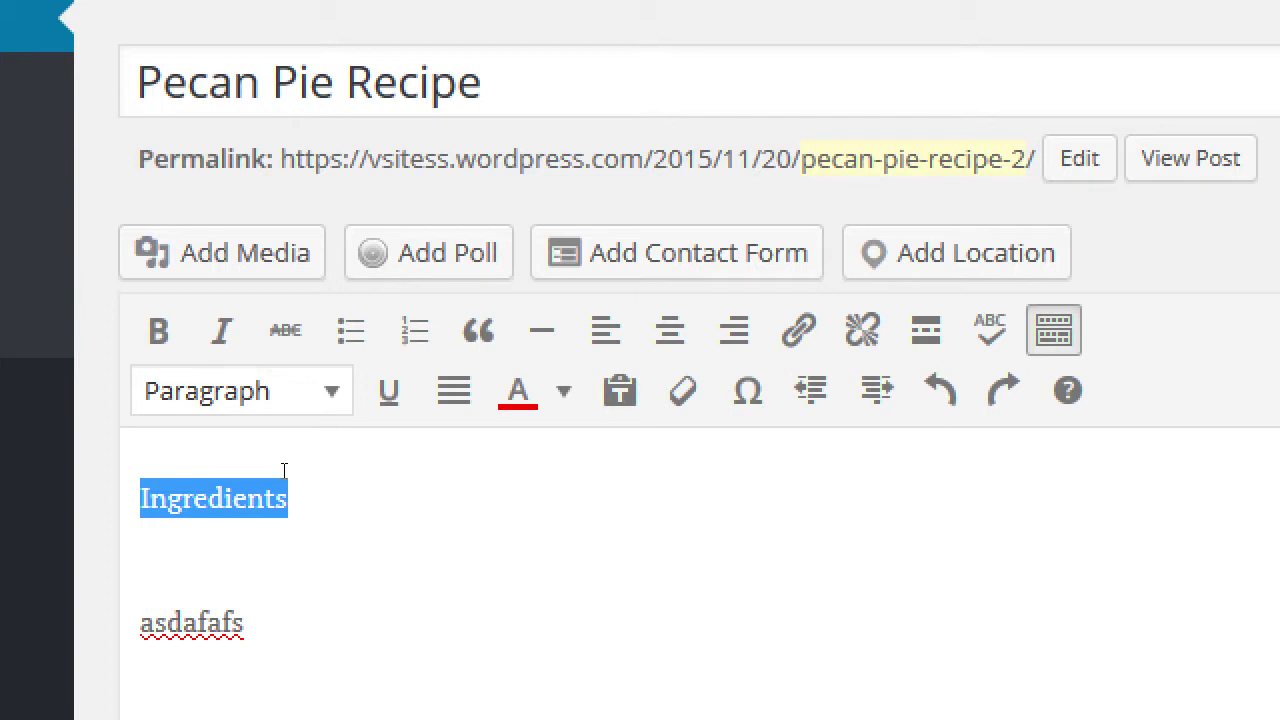
{"action": "left_click", "coordinate": [262, 398]}
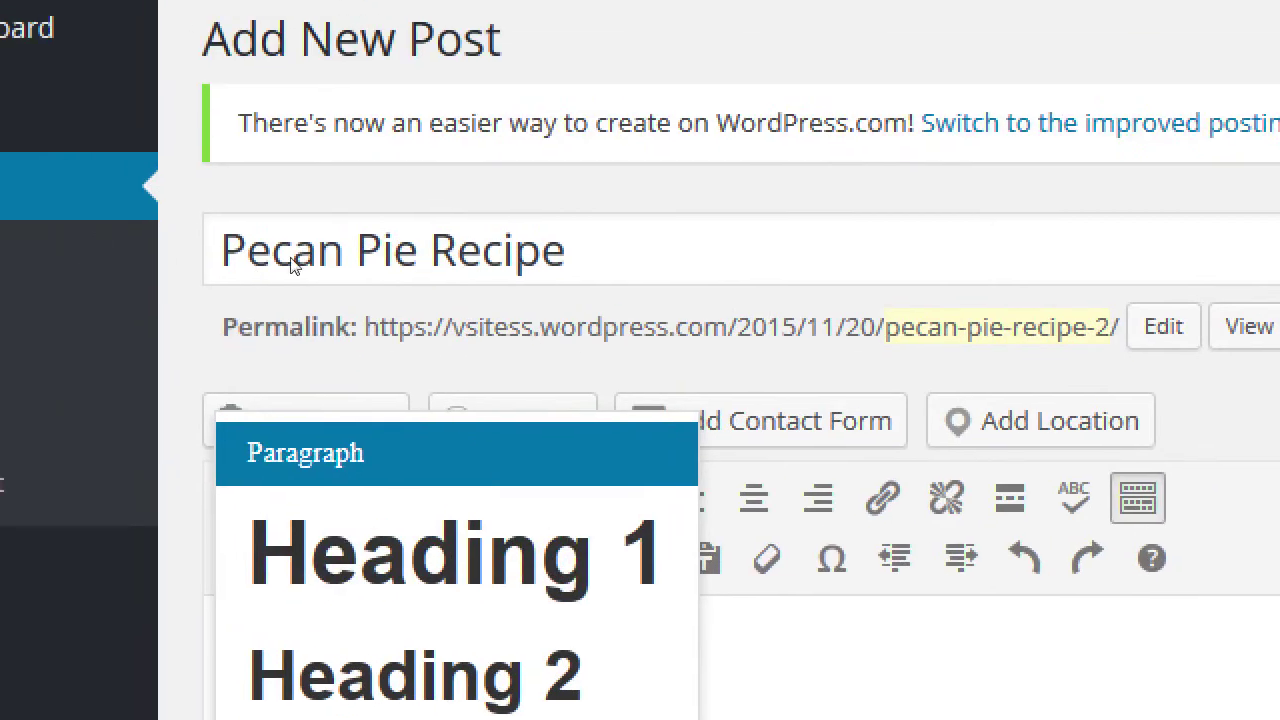
{"action": "triple_click", "coordinate": [375, 250]}
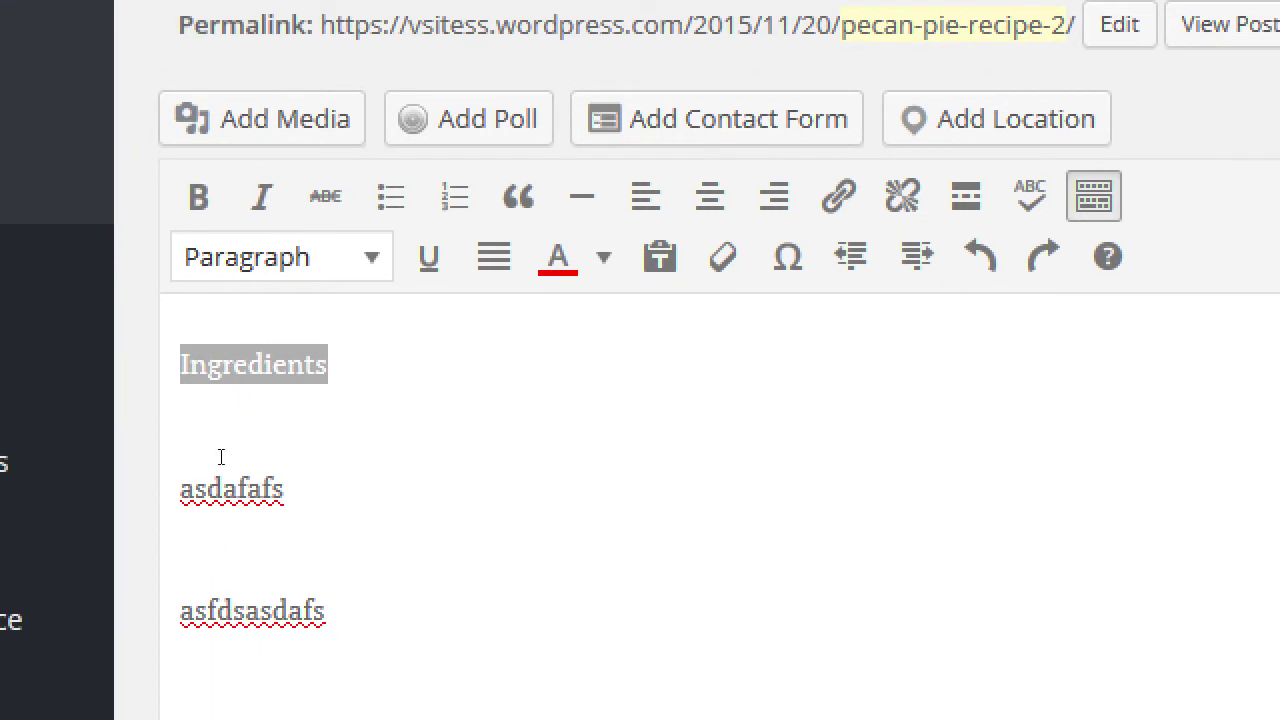
{"action": "left_click", "coordinate": [246, 262]}
{"action": "left_click", "coordinate": [246, 365]}
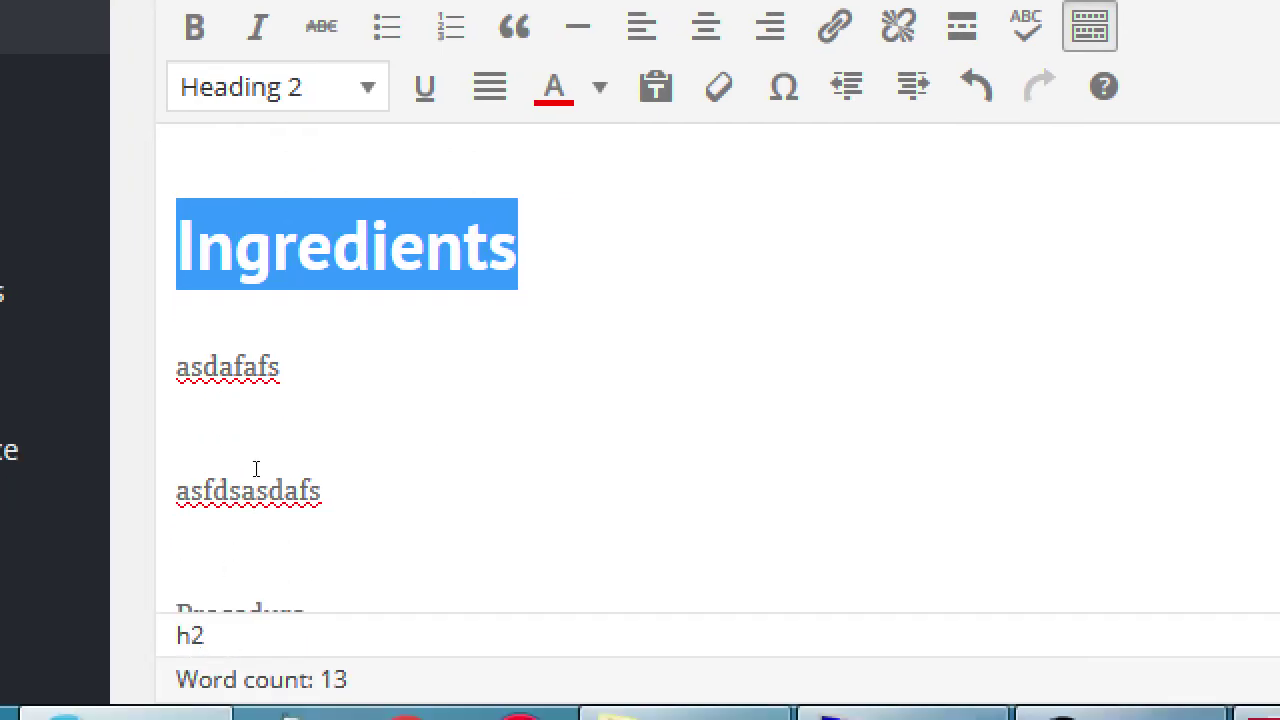
Step: Format the Procedure title in the post as Heading 2
{"action": "scroll", "coordinate": [256, 469], "scroll_direction": "down", "scroll_amount": 3}
{"action": "scroll", "coordinate": [253, 486], "scroll_direction": "up", "scroll_amount": 2}
{"action": "scroll", "coordinate": [257, 517], "scroll_direction": "up", "scroll_amount": 1}
{"action": "scroll", "coordinate": [257, 543], "scroll_direction": "down", "scroll_amount": 3}
{"action": "left_click", "coordinate": [265, 345]}
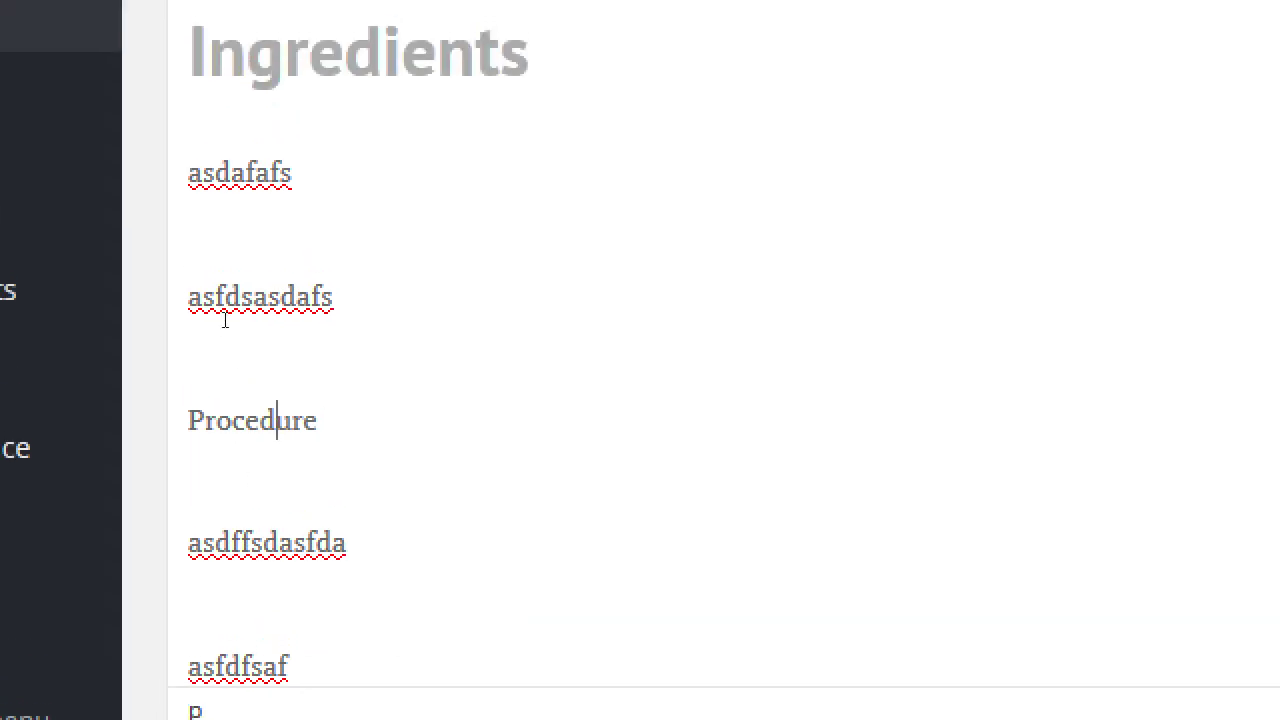
{"action": "left_click", "coordinate": [258, 121]}
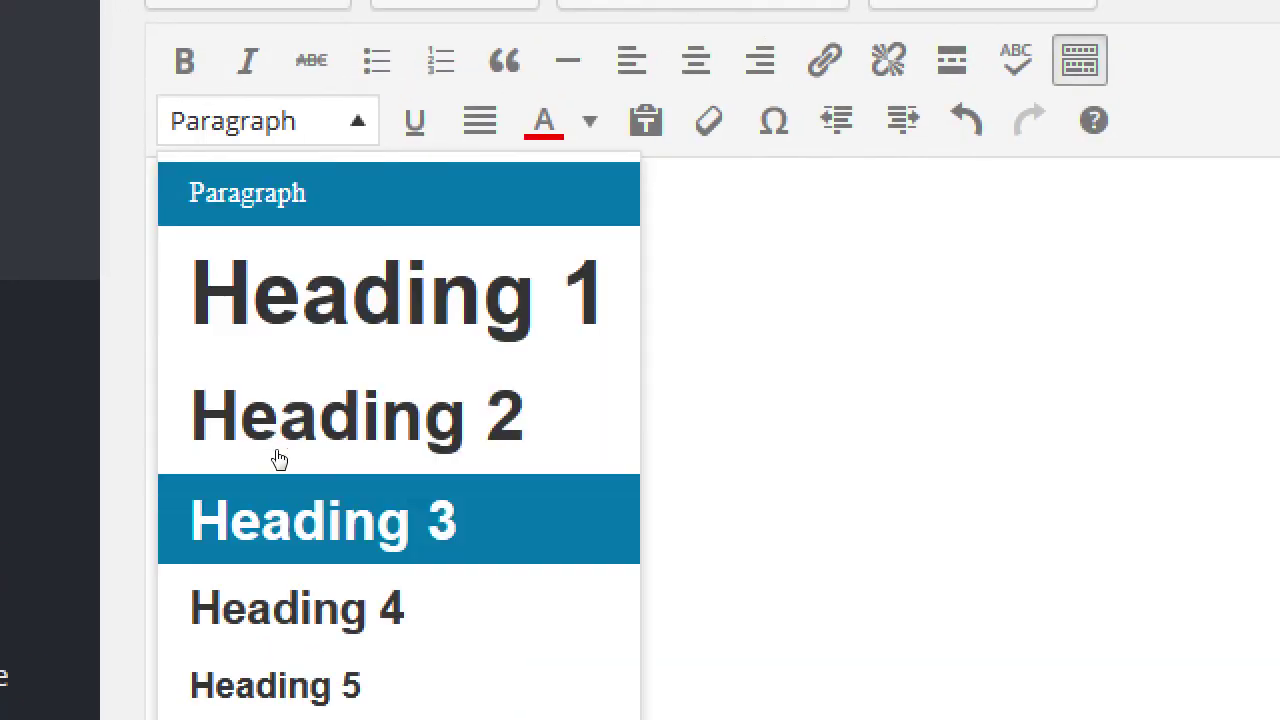
{"action": "left_click", "coordinate": [280, 420]}
Step: Format the Notes title near the end of the post as Heading 3
{"action": "scroll", "coordinate": [292, 600], "scroll_direction": "up", "scroll_amount": 1}
{"action": "scroll", "coordinate": [292, 600], "scroll_direction": "down", "scroll_amount": 5}
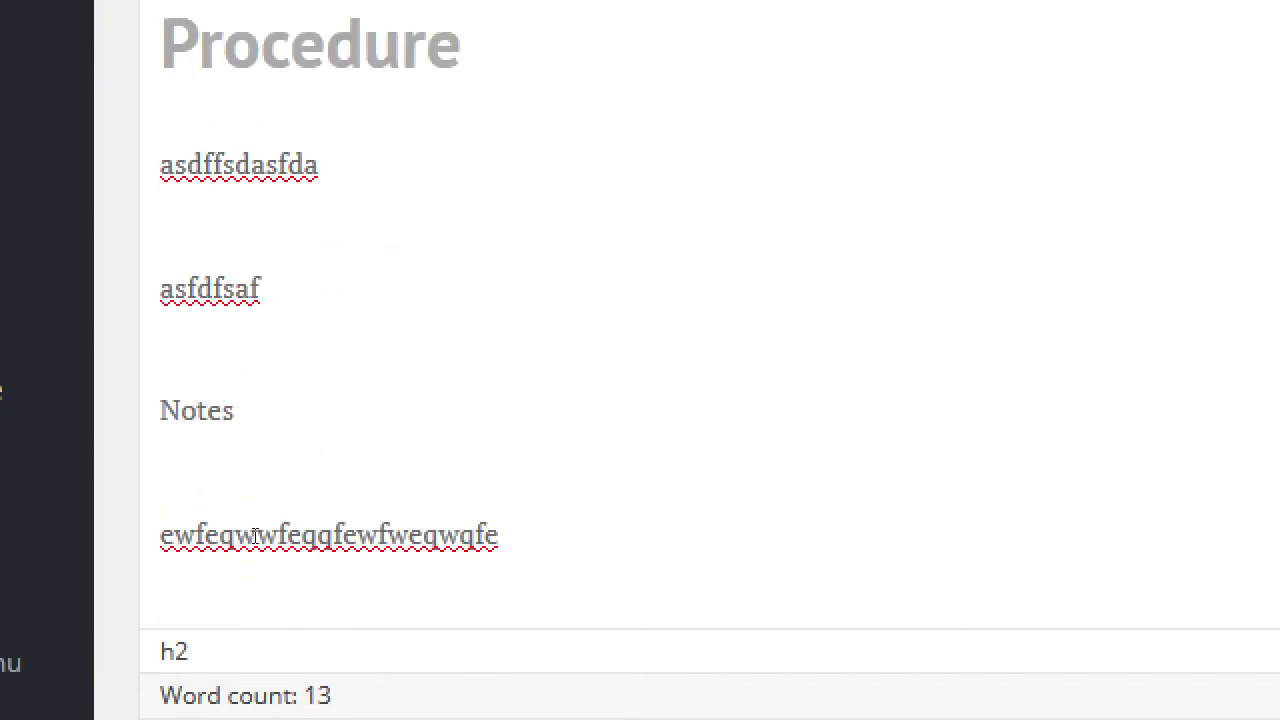
{"action": "left_click", "coordinate": [175, 410]}
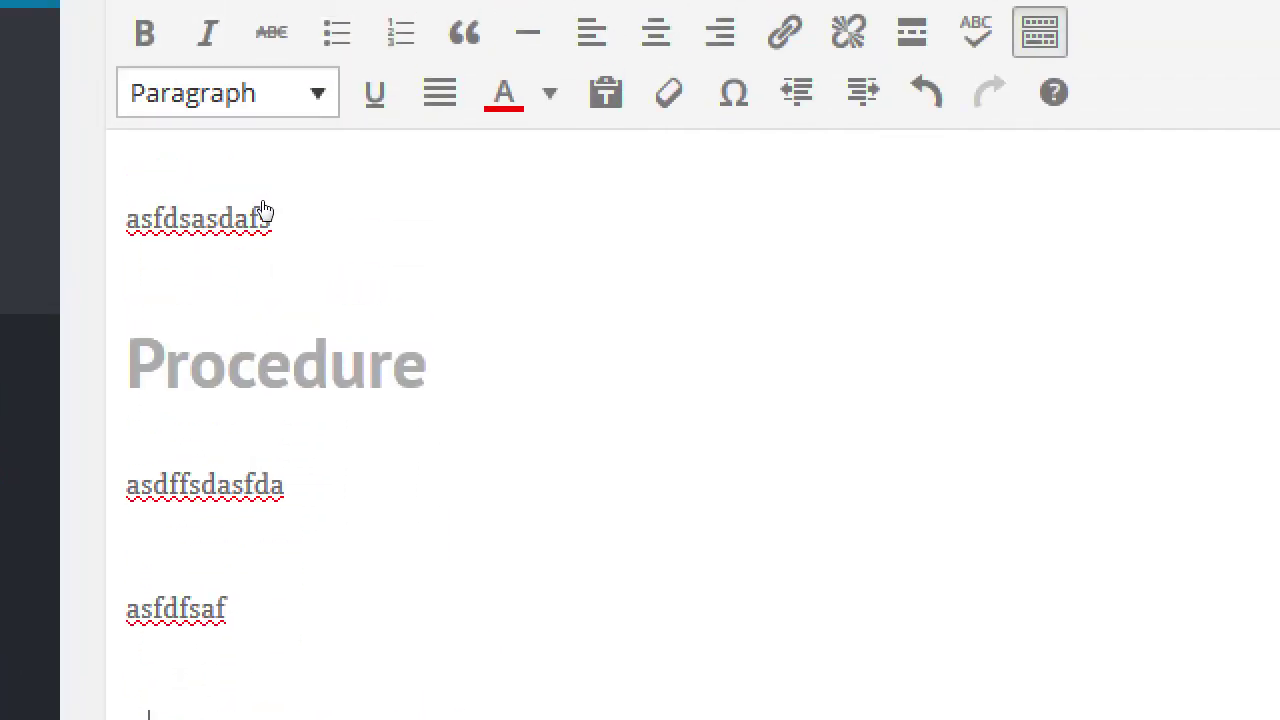
{"action": "left_click", "coordinate": [298, 404]}
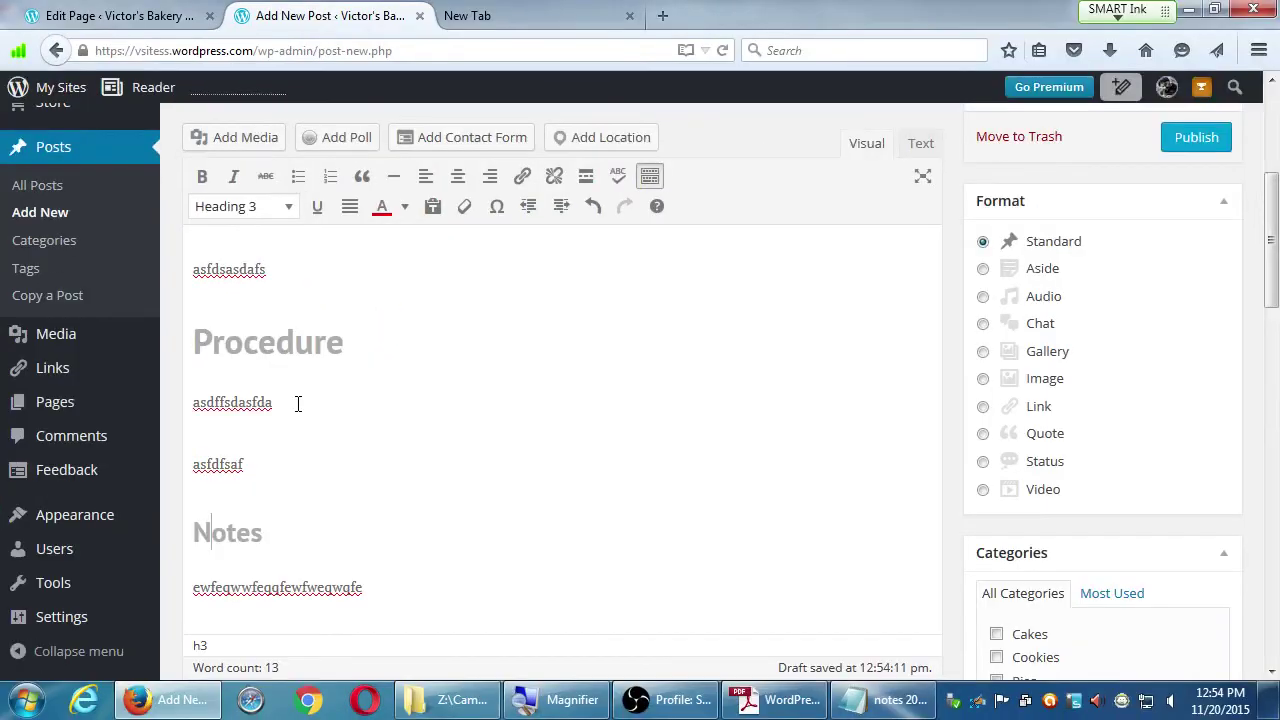
{"action": "scroll", "coordinate": [885, 595], "scroll_direction": "up", "scroll_amount": 4}
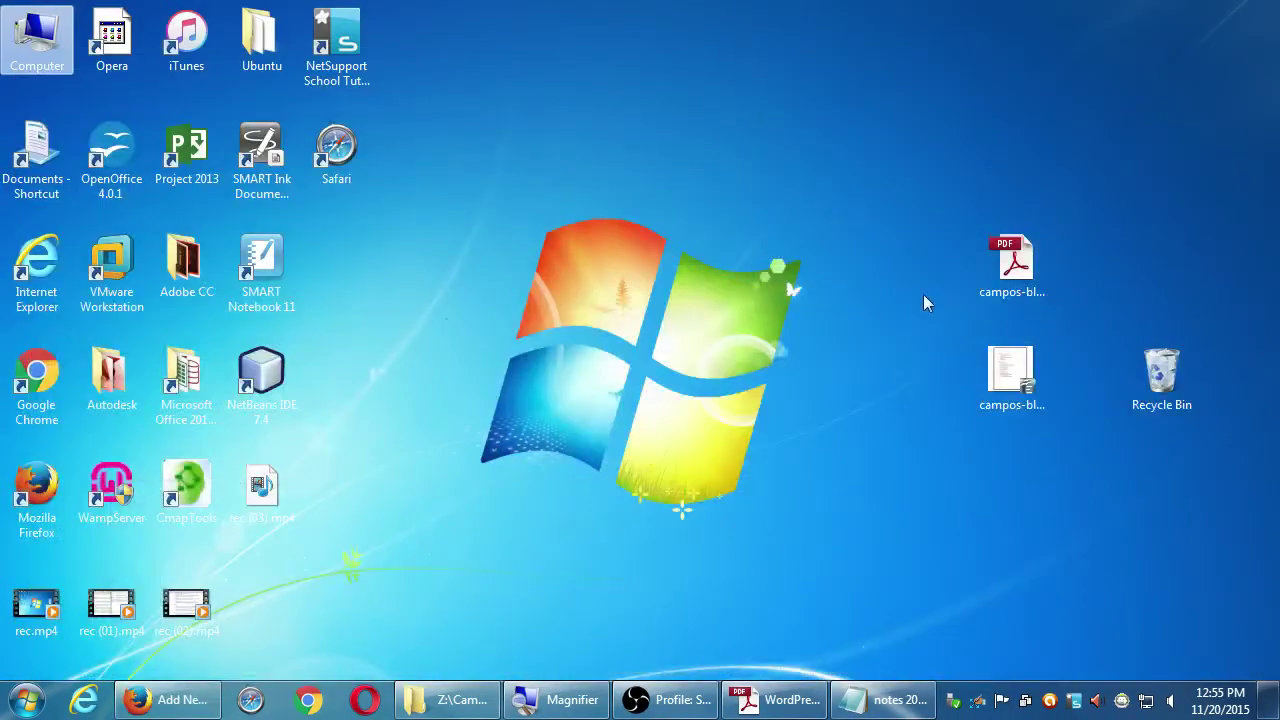
Step: Switch to the WordPress Checklist PDF in Adobe Reader and review its structure from the main title through the Planning, Writing and Promoting sections
{"action": "left_click", "coordinate": [1018, 360]}
{"action": "left_click", "coordinate": [772, 700]}
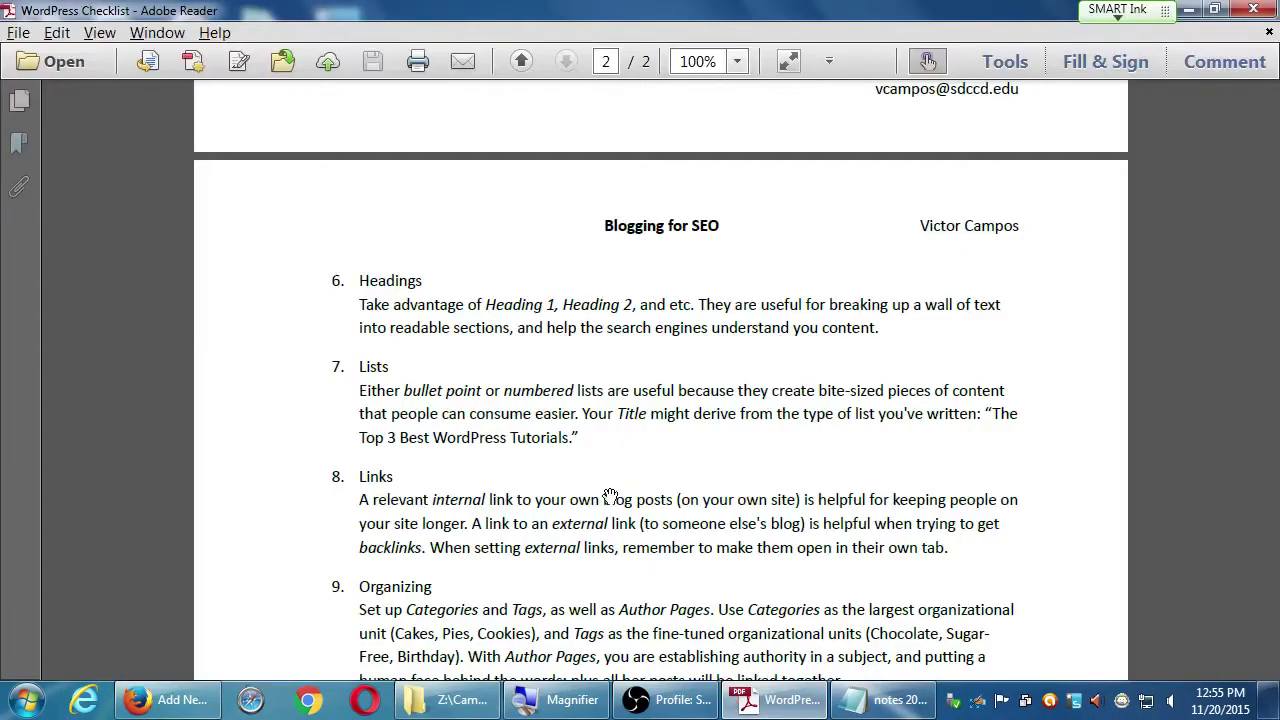
{"action": "scroll", "coordinate": [623, 497], "scroll_direction": "up", "scroll_amount": 10}
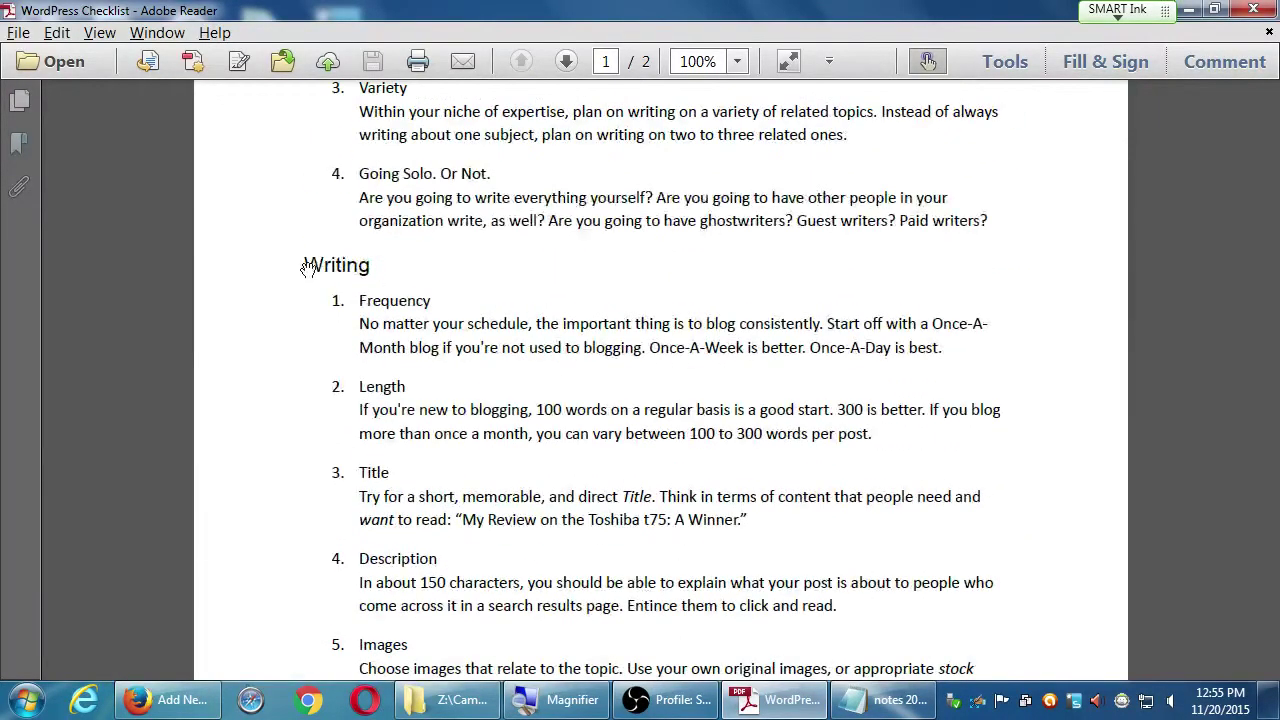
{"action": "scroll", "coordinate": [471, 285], "scroll_direction": "up", "scroll_amount": 5}
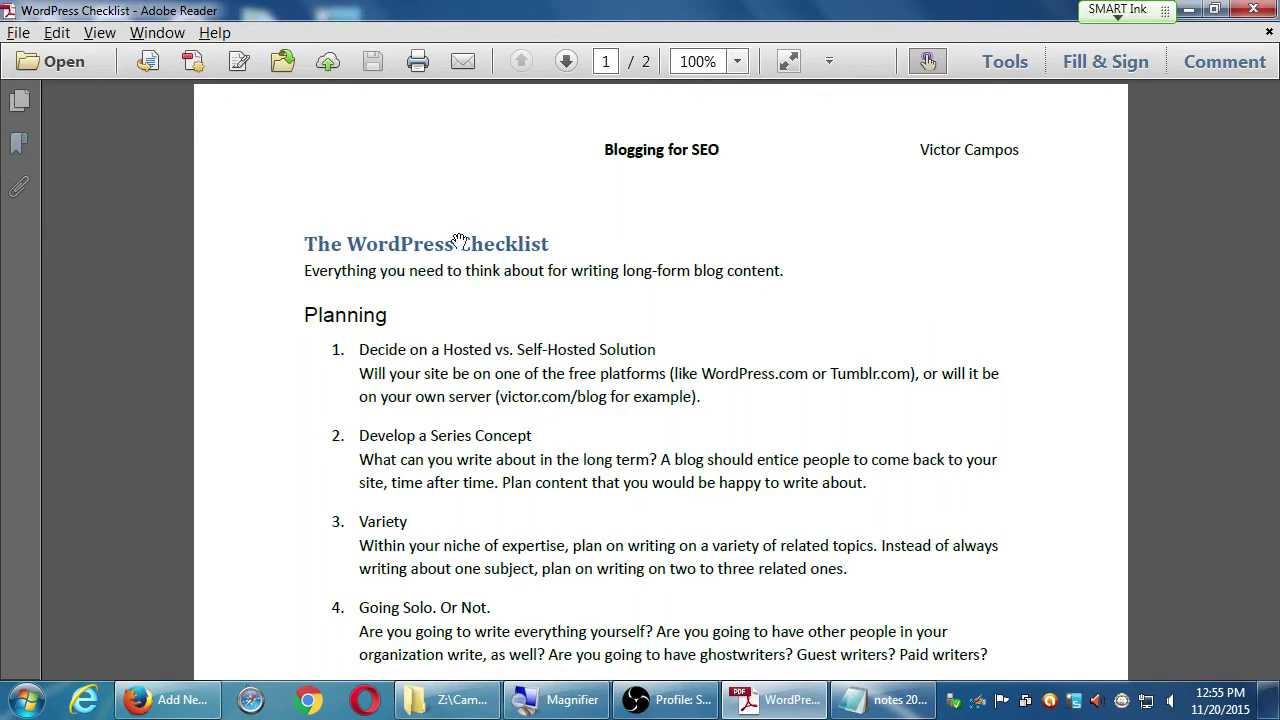
{"action": "left_click_drag", "start_coordinate": [370, 323], "coordinate": [377, 233]}
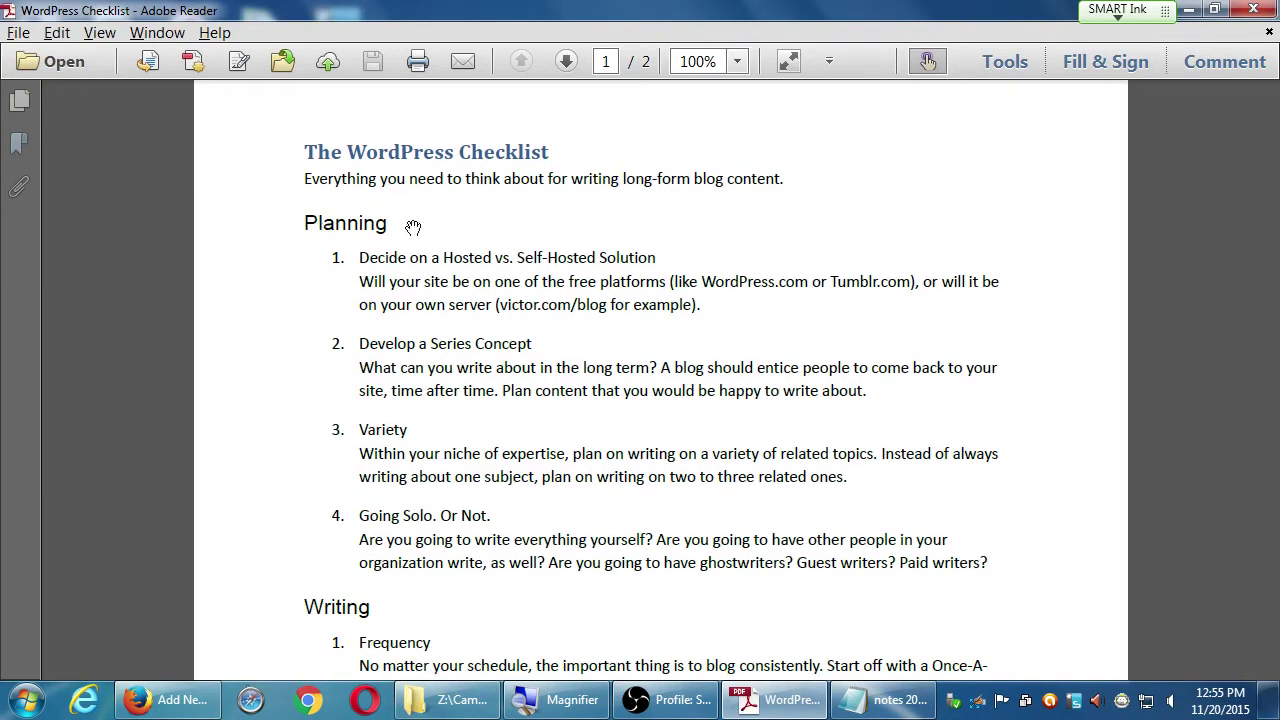
{"action": "scroll", "coordinate": [465, 398], "scroll_direction": "down", "scroll_amount": 3}
{"action": "scroll", "coordinate": [472, 553], "scroll_direction": "down", "scroll_amount": 6}
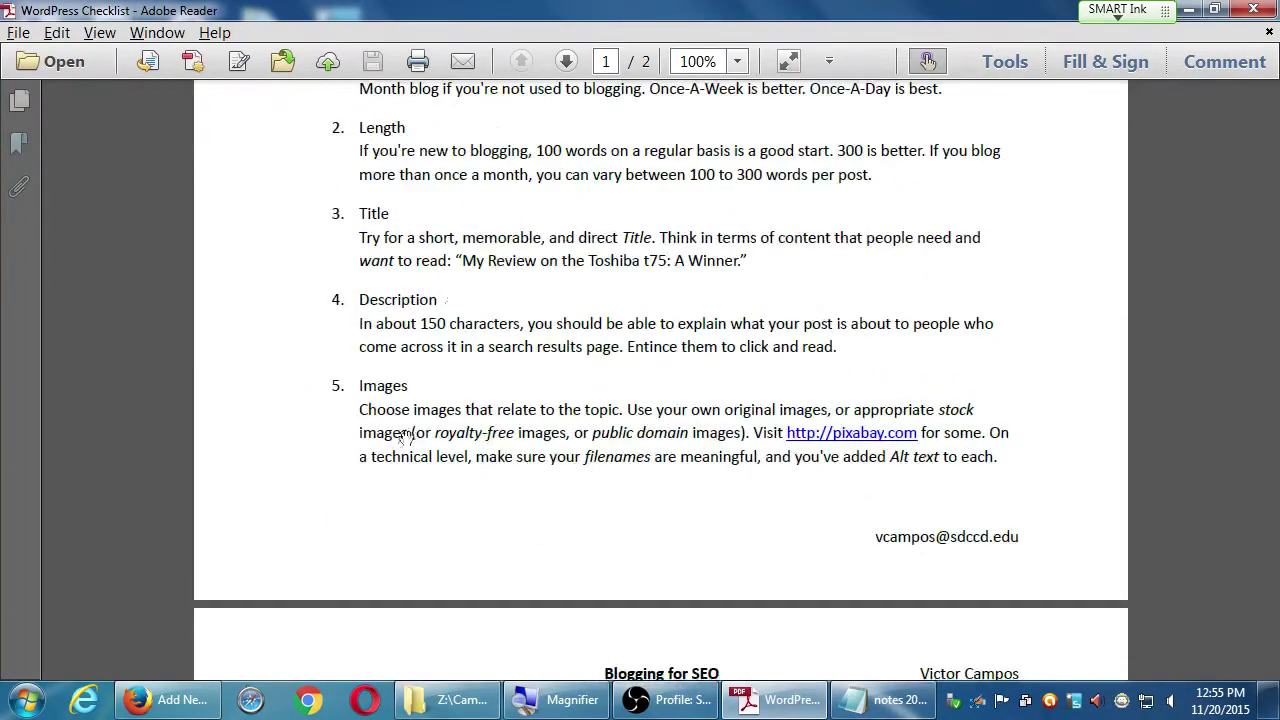
{"action": "scroll", "coordinate": [334, 431], "scroll_direction": "down", "scroll_amount": 4}
{"action": "scroll", "coordinate": [410, 206], "scroll_direction": "down", "scroll_amount": 5}
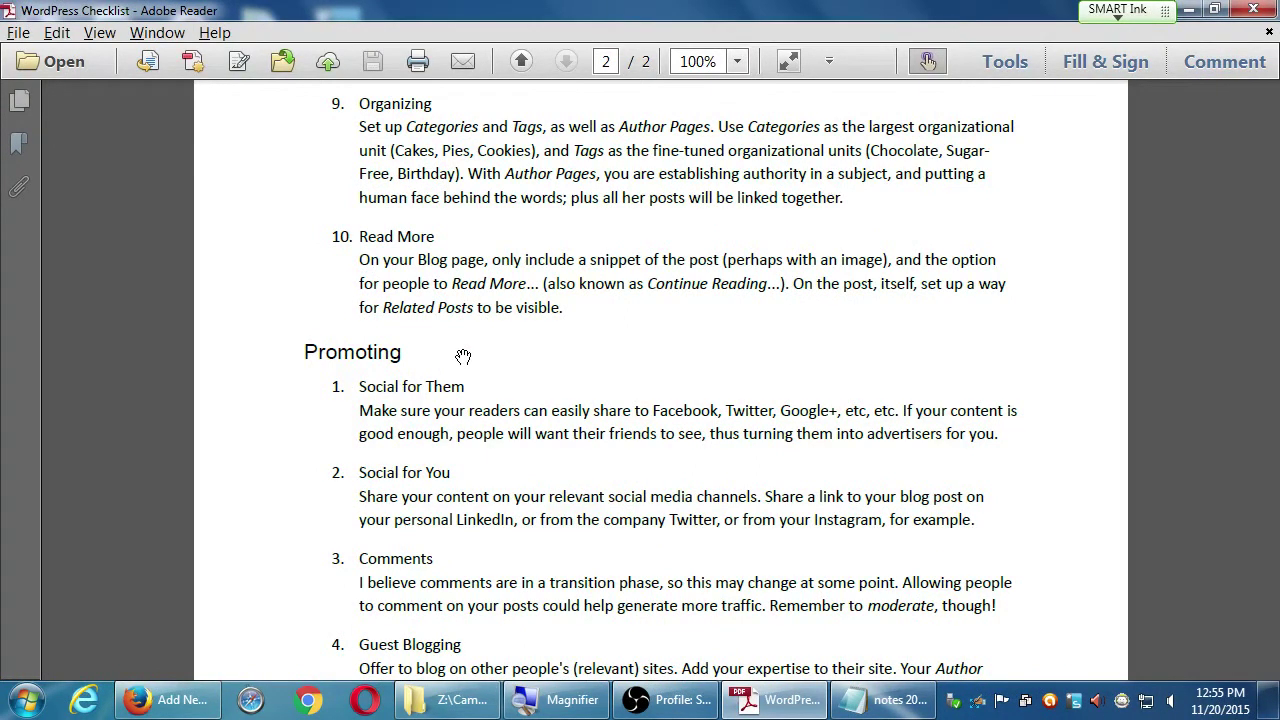
{"action": "scroll", "coordinate": [469, 431], "scroll_direction": "down", "scroll_amount": 3}
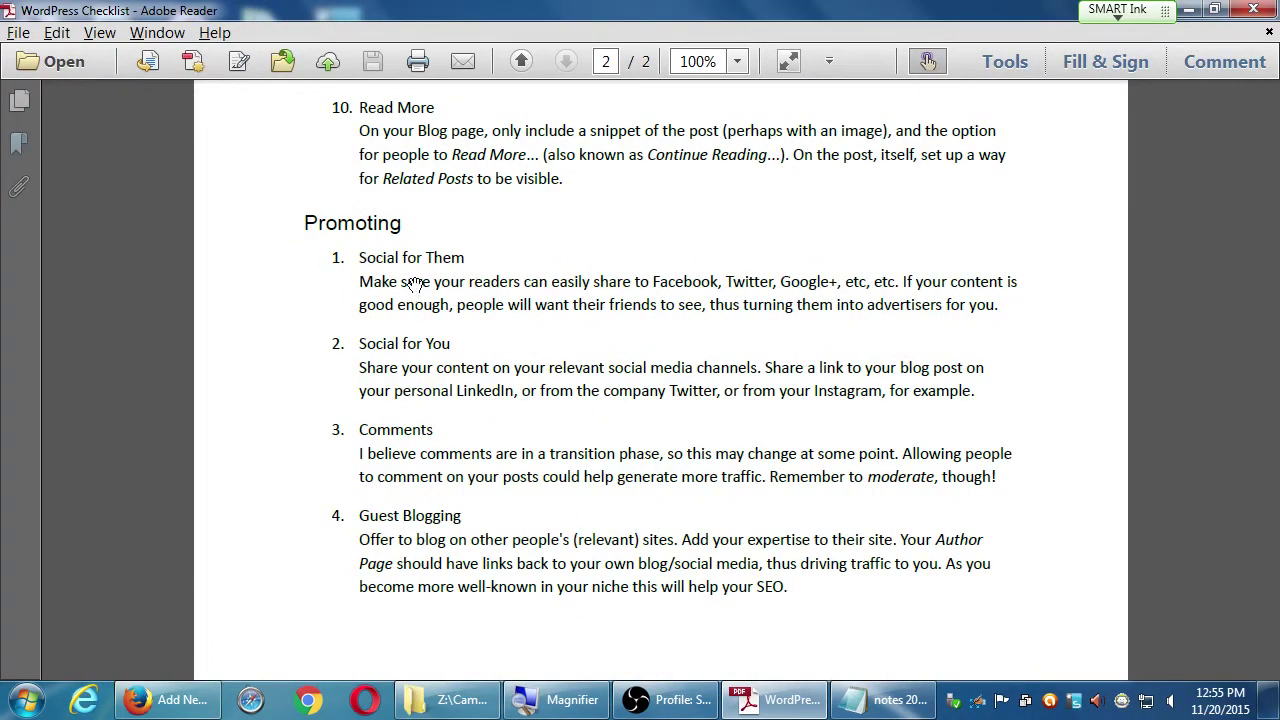
{"action": "scroll", "coordinate": [362, 256], "scroll_direction": "down", "scroll_amount": 1}
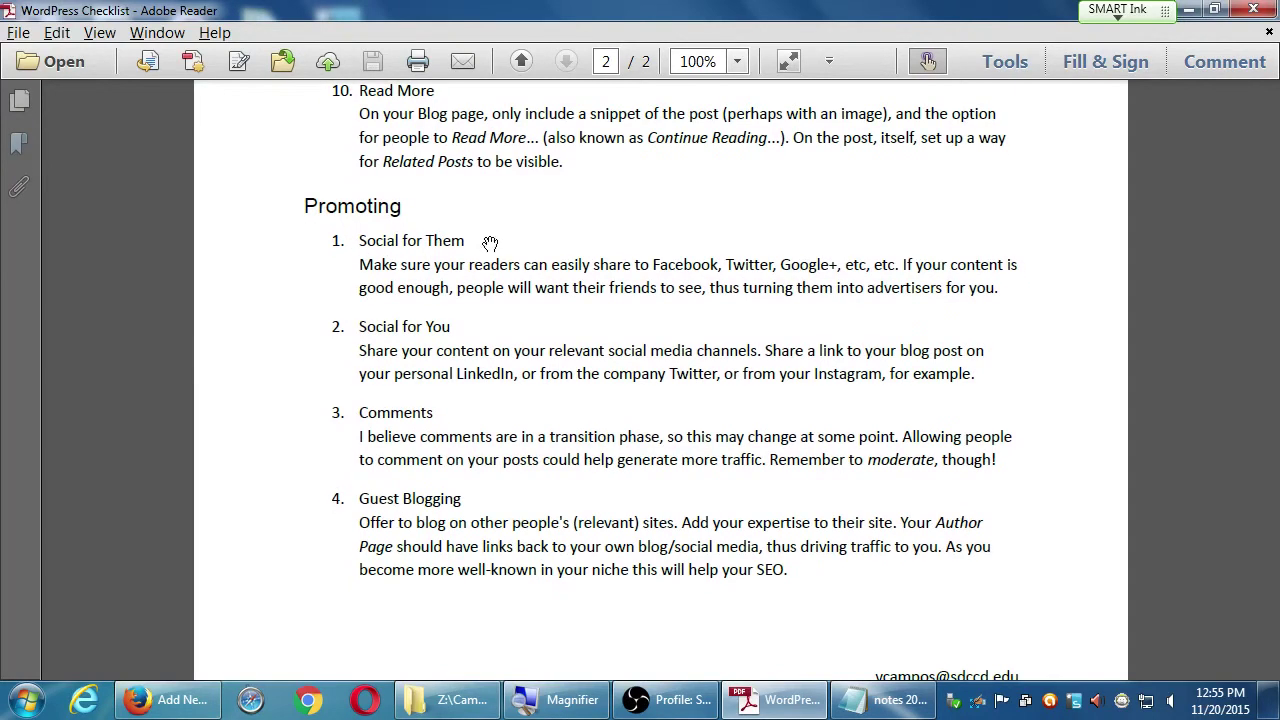
{"action": "scroll", "coordinate": [369, 320], "scroll_direction": "down", "scroll_amount": 1}
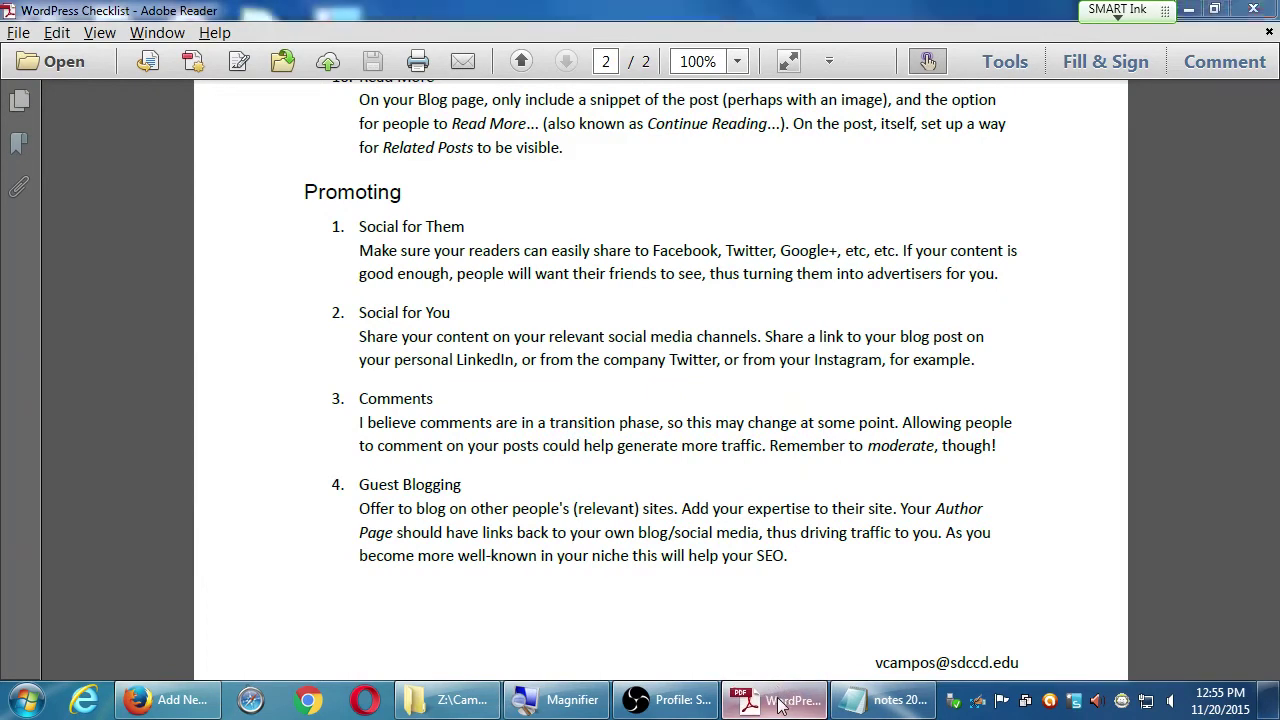
Step: Return to the Pecan Pie Recipe post in Firefox and check the heading styles of the Ingredients and Procedure titles
{"action": "left_click", "coordinate": [740, 700]}
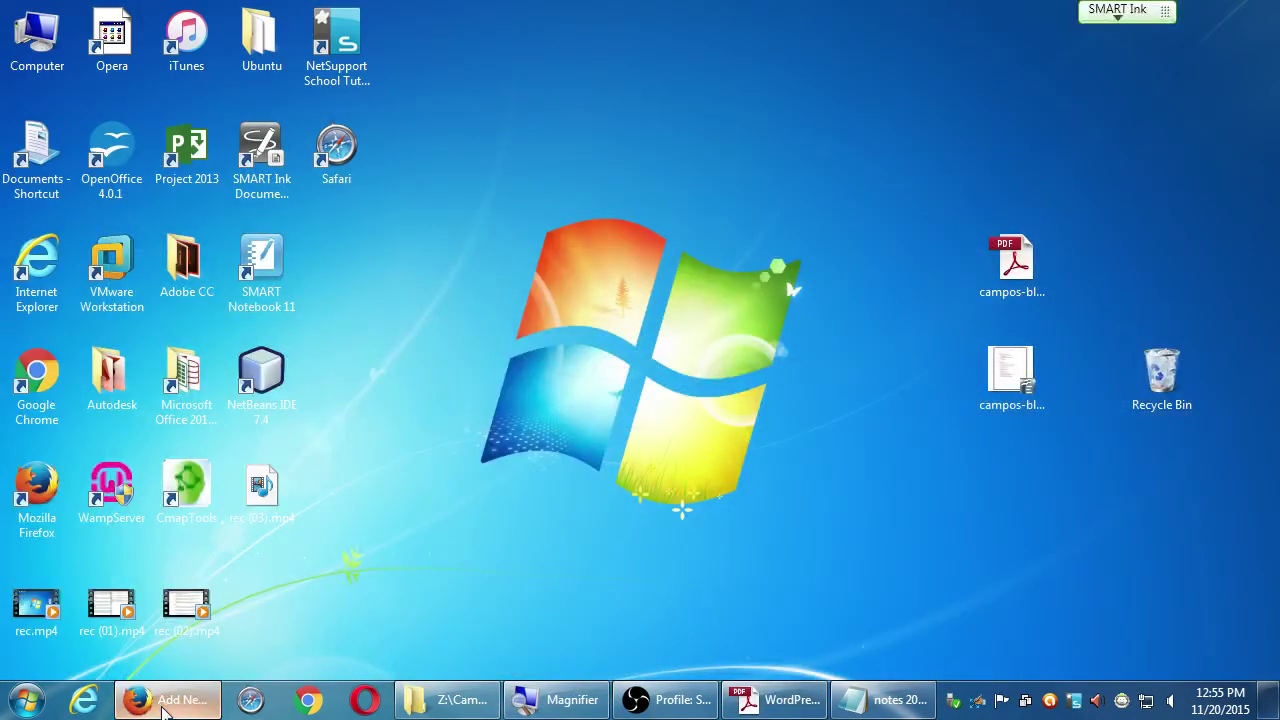
{"action": "left_click", "coordinate": [166, 700]}
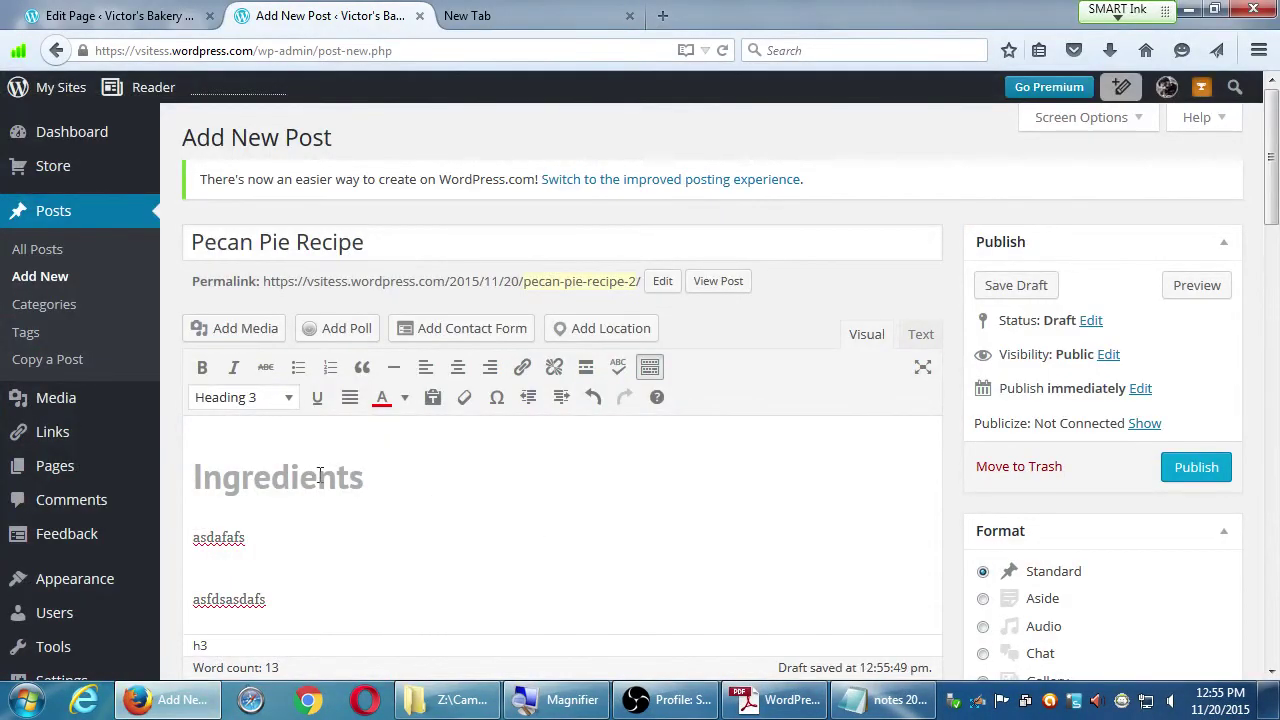
{"action": "scroll", "coordinate": [309, 487], "scroll_direction": "down", "scroll_amount": 1}
{"action": "scroll", "coordinate": [309, 487], "scroll_direction": "down", "scroll_amount": 3}
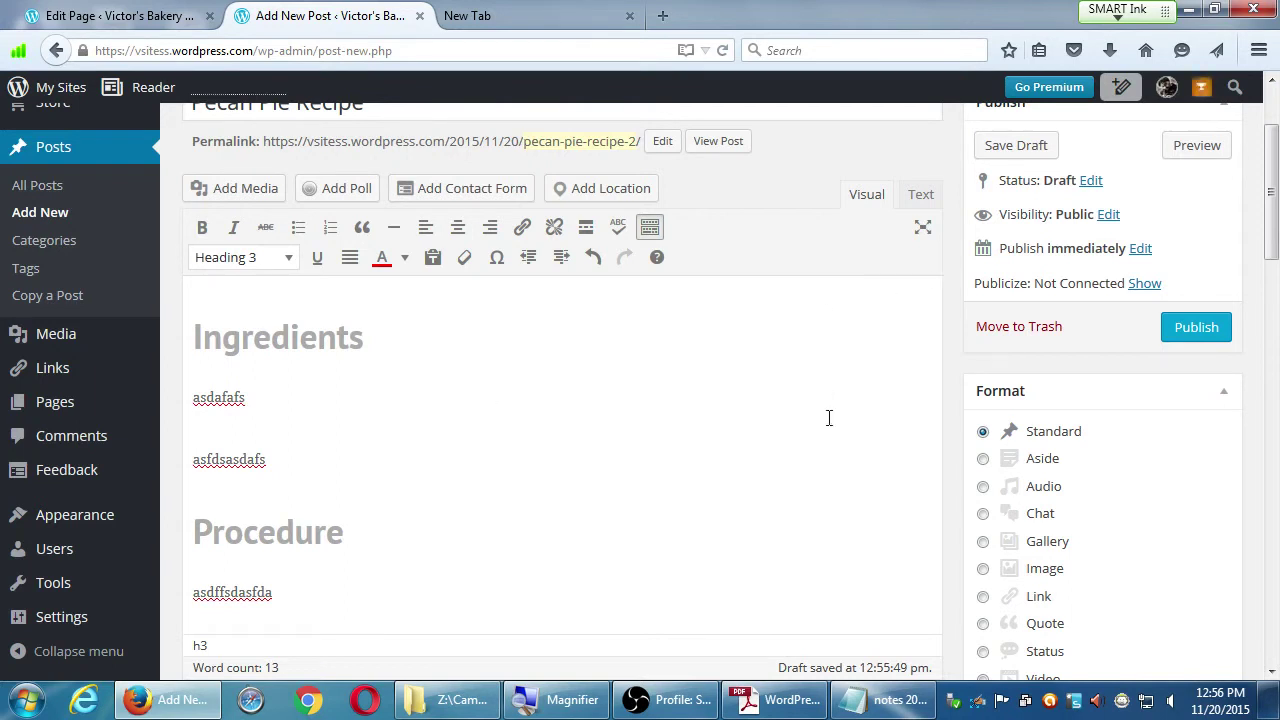
{"action": "double_click", "coordinate": [245, 338]}
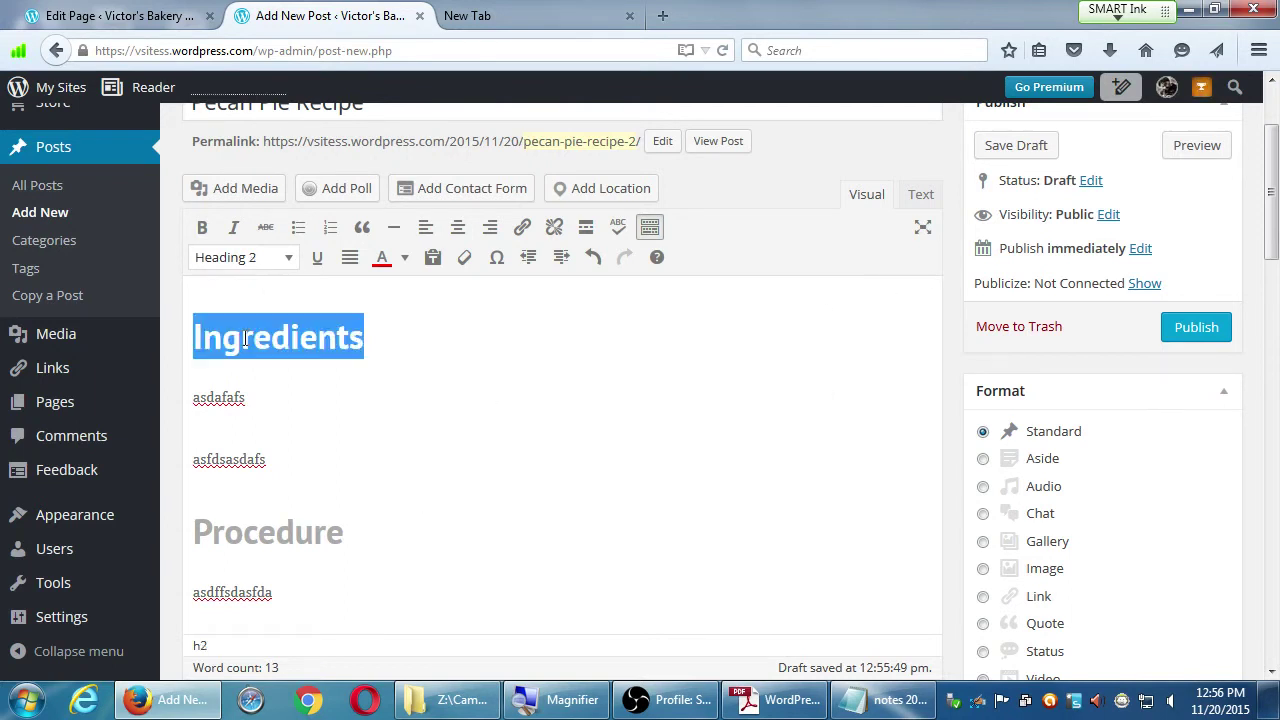
{"action": "double_click", "coordinate": [258, 528]}
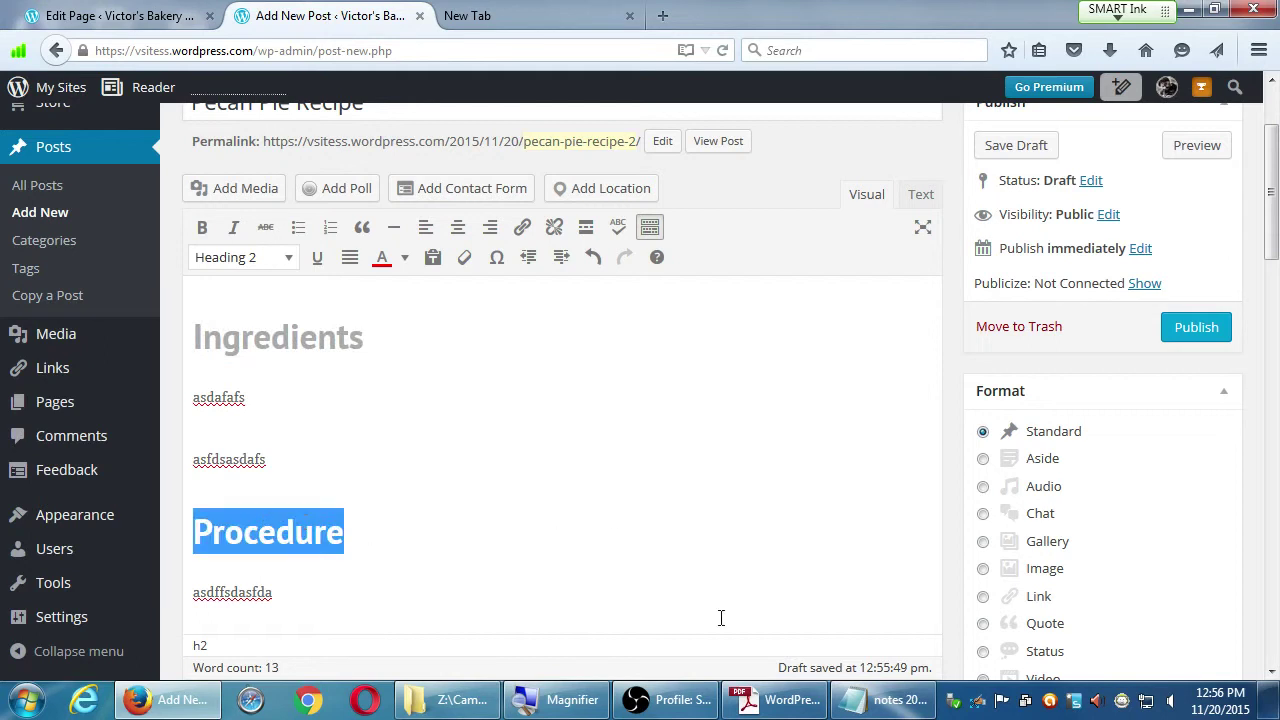
Step: Read the Headings through Read More items of the WordPress Checklist in Adobe Reader, and return to the post in Firefox
{"action": "left_click", "coordinate": [772, 699]}
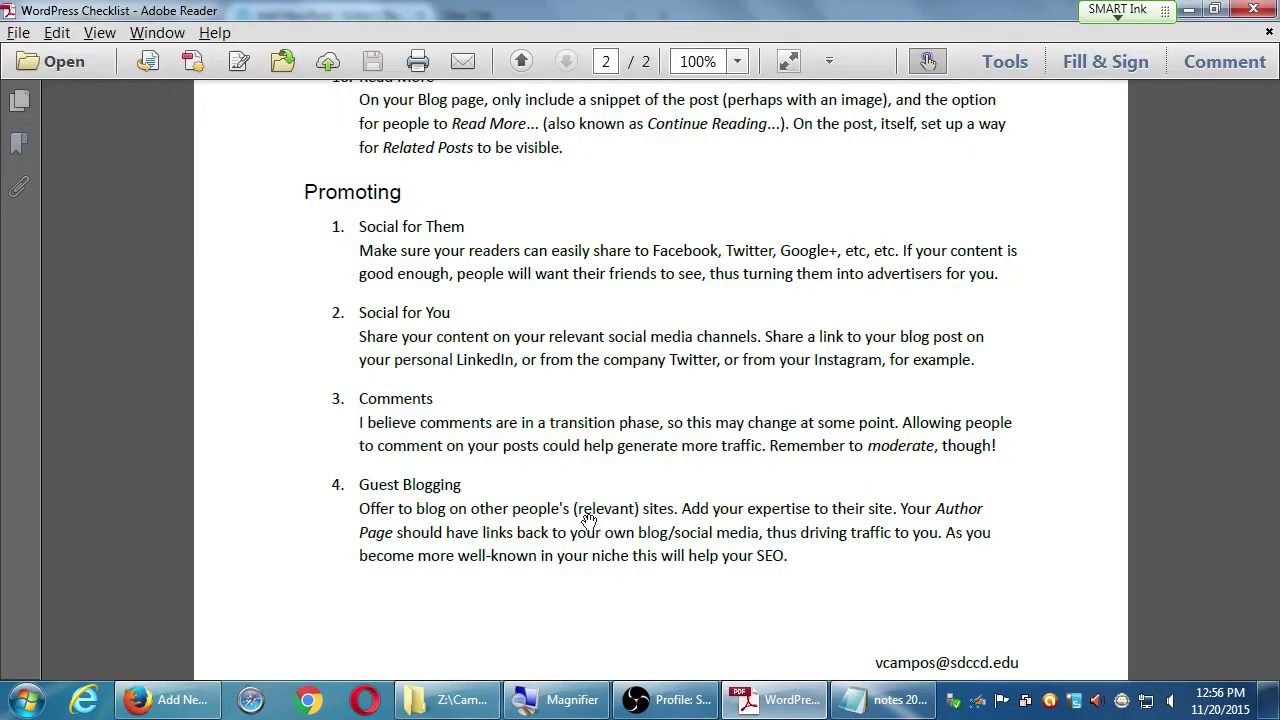
{"action": "scroll", "coordinate": [543, 463], "scroll_direction": "up", "scroll_amount": 5}
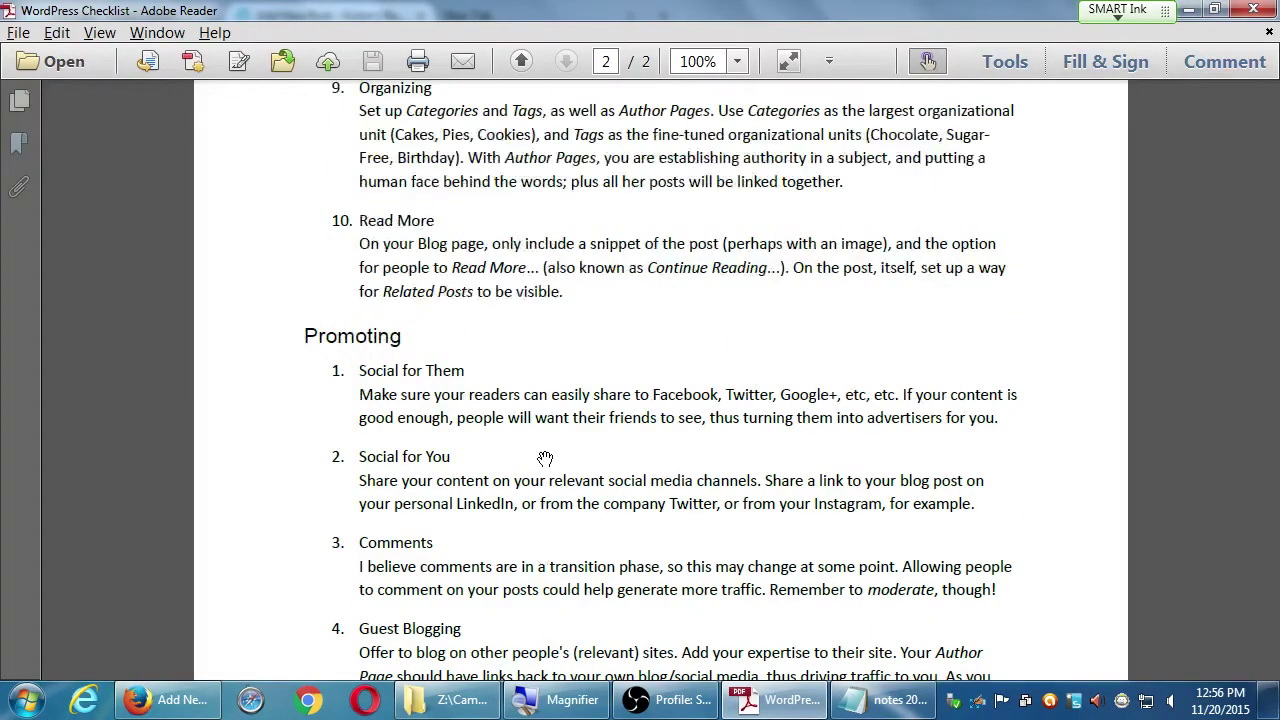
{"action": "scroll", "coordinate": [545, 459], "scroll_direction": "up", "scroll_amount": 3}
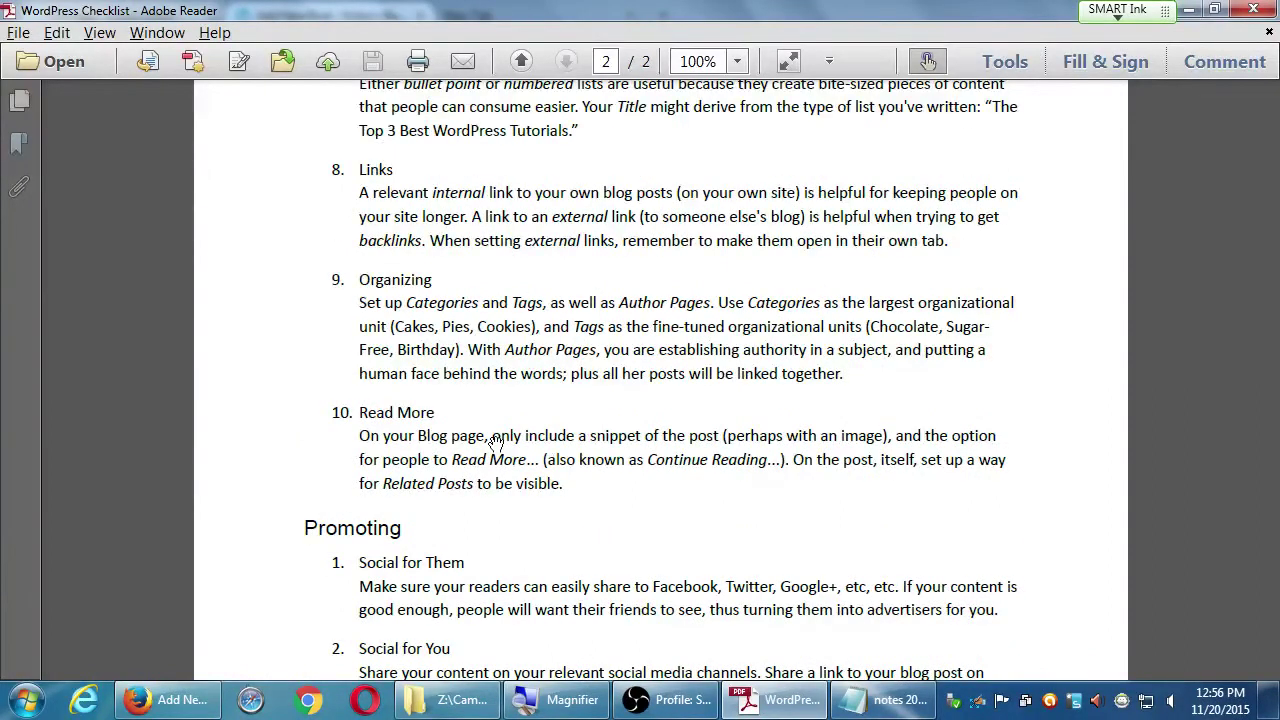
{"action": "scroll", "coordinate": [494, 443], "scroll_direction": "up", "scroll_amount": 1}
{"action": "scroll", "coordinate": [390, 422], "scroll_direction": "up", "scroll_amount": 1}
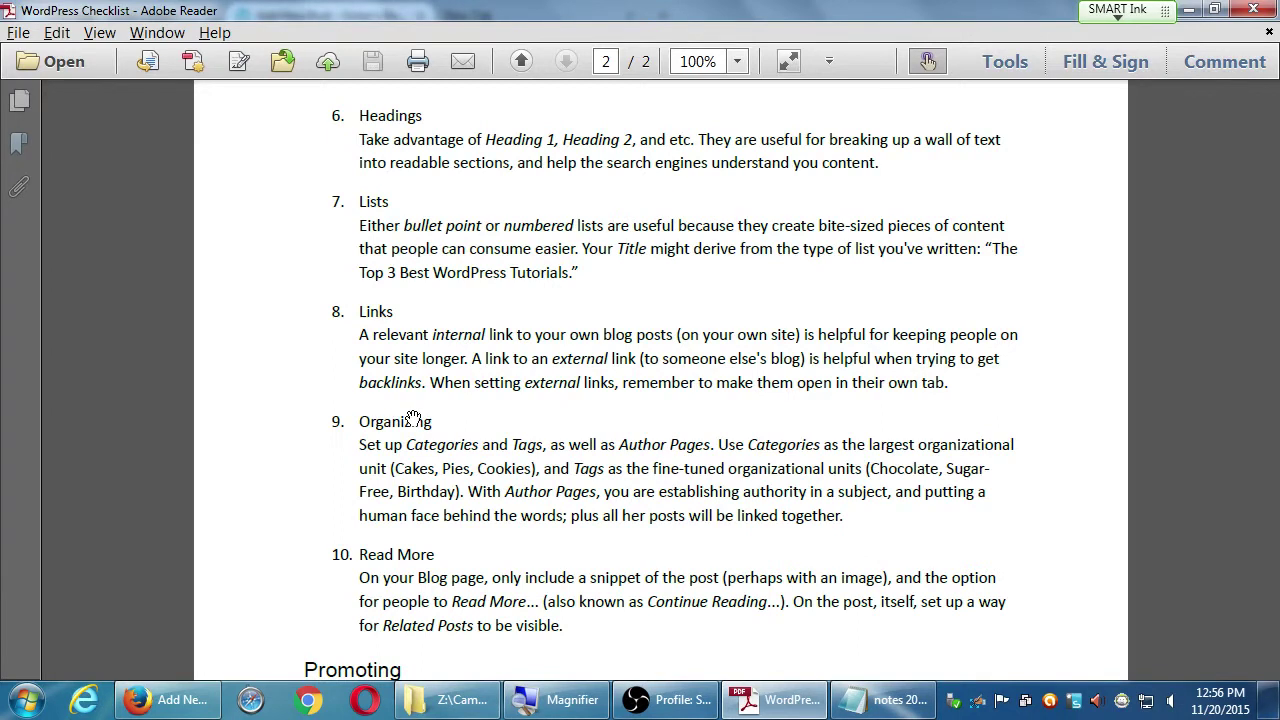
{"action": "left_click", "coordinate": [165, 700]}
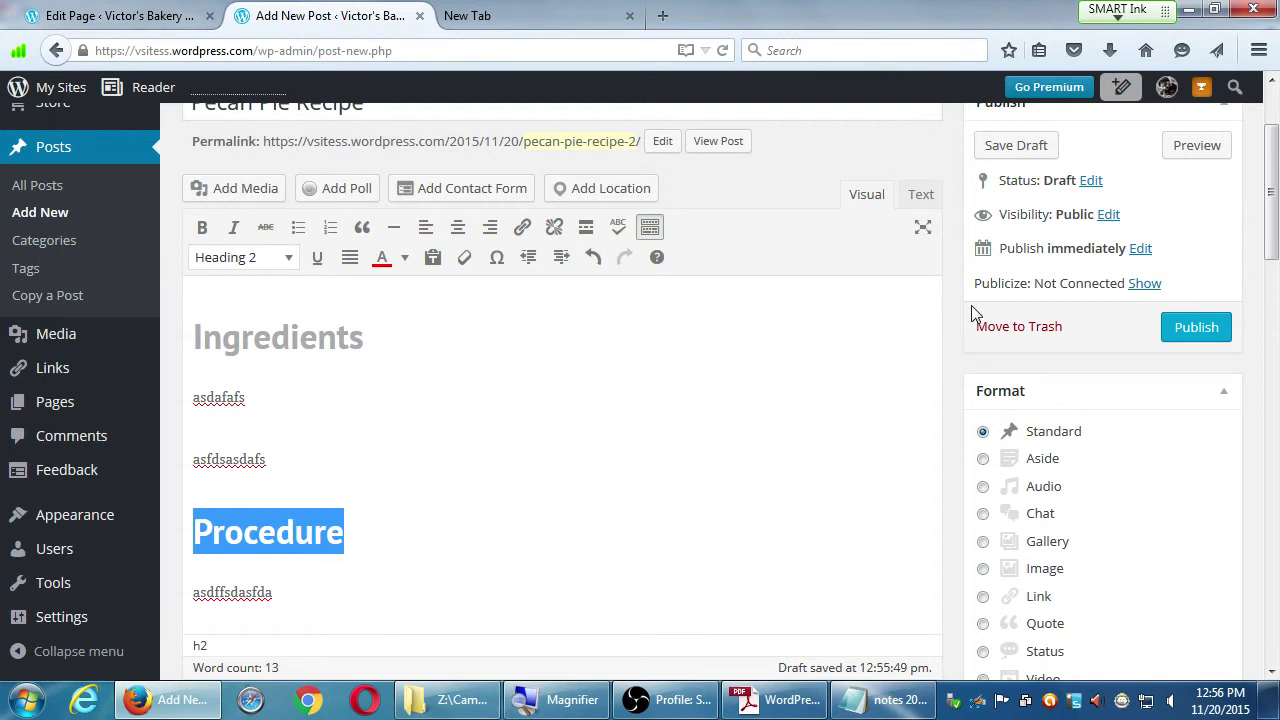
Step: View the keyboard image's details from the media library of the Edit Page tab, and leave without inserting it
{"action": "left_click", "coordinate": [160, 14]}
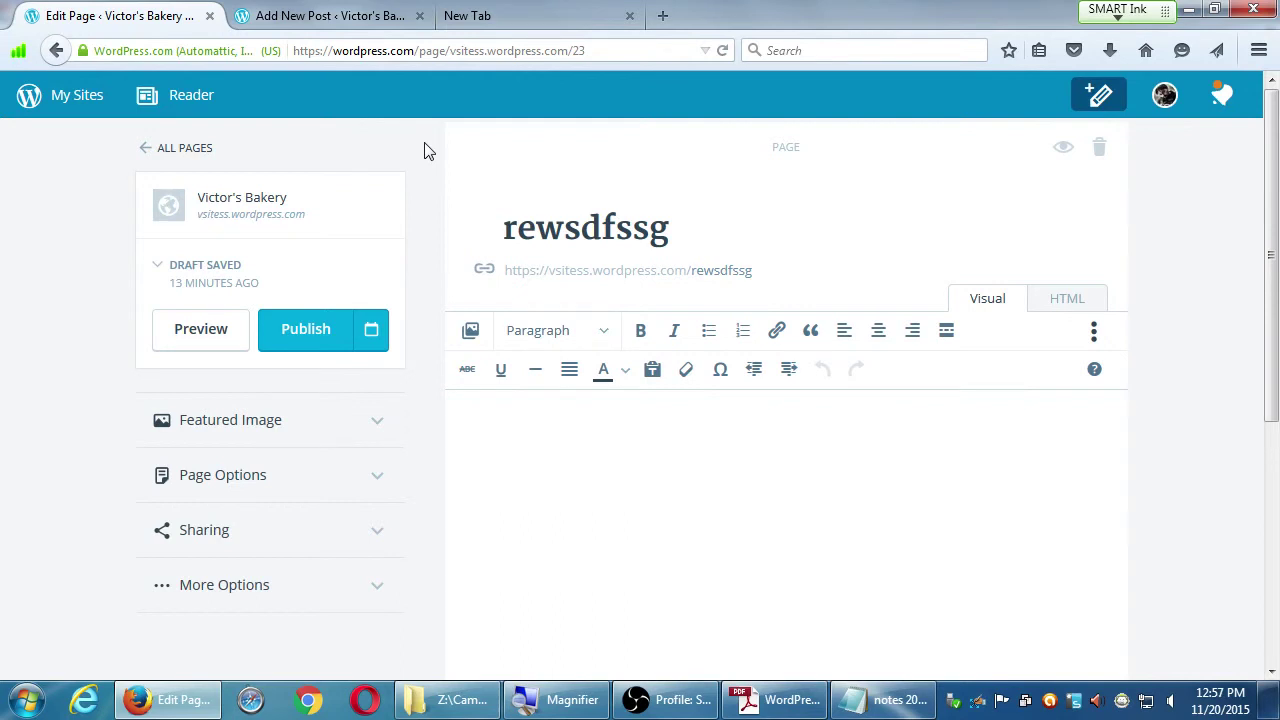
{"action": "left_click", "coordinate": [474, 338]}
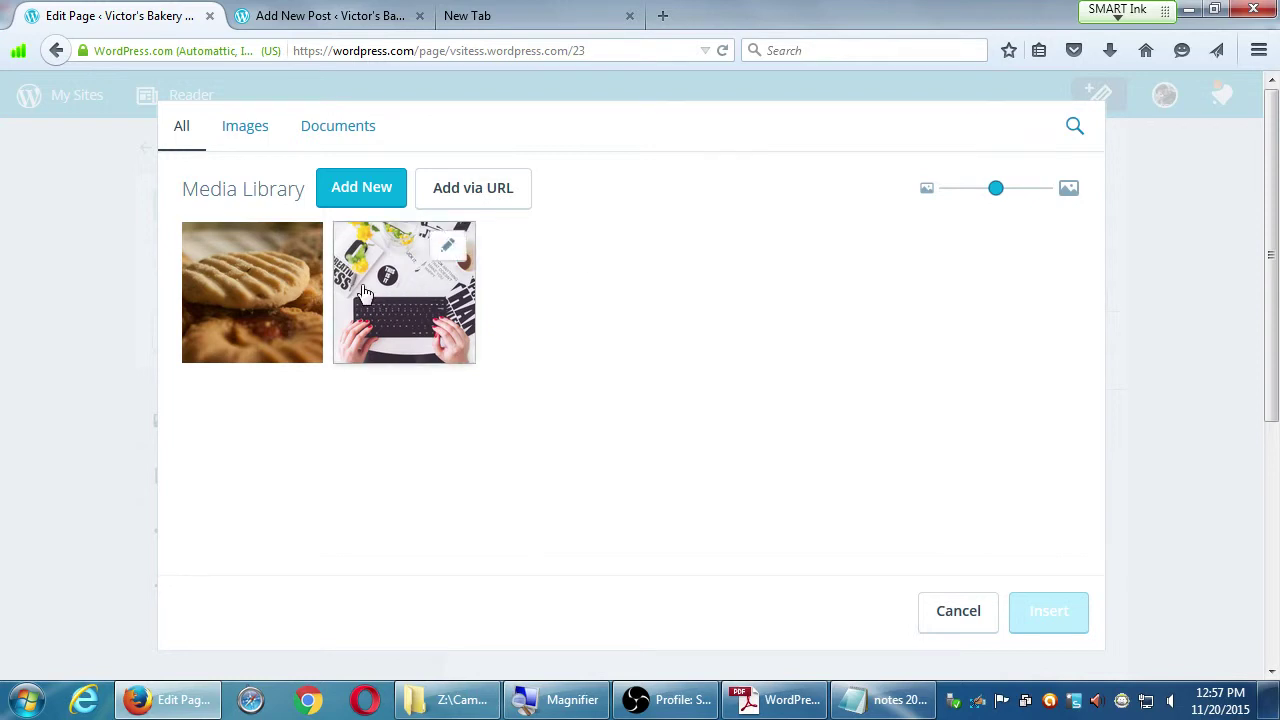
{"action": "mouse_move", "coordinate": [408, 278]}
{"action": "left_click", "coordinate": [394, 302]}
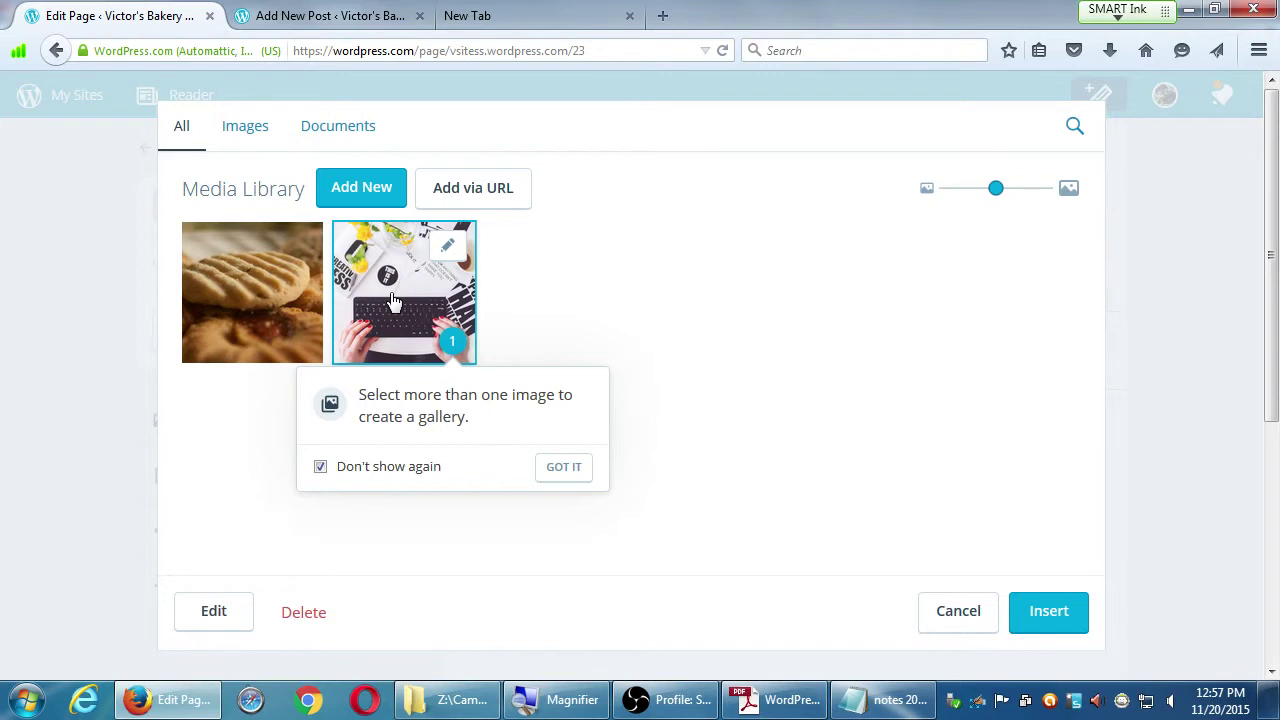
{"action": "left_click", "coordinate": [442, 247]}
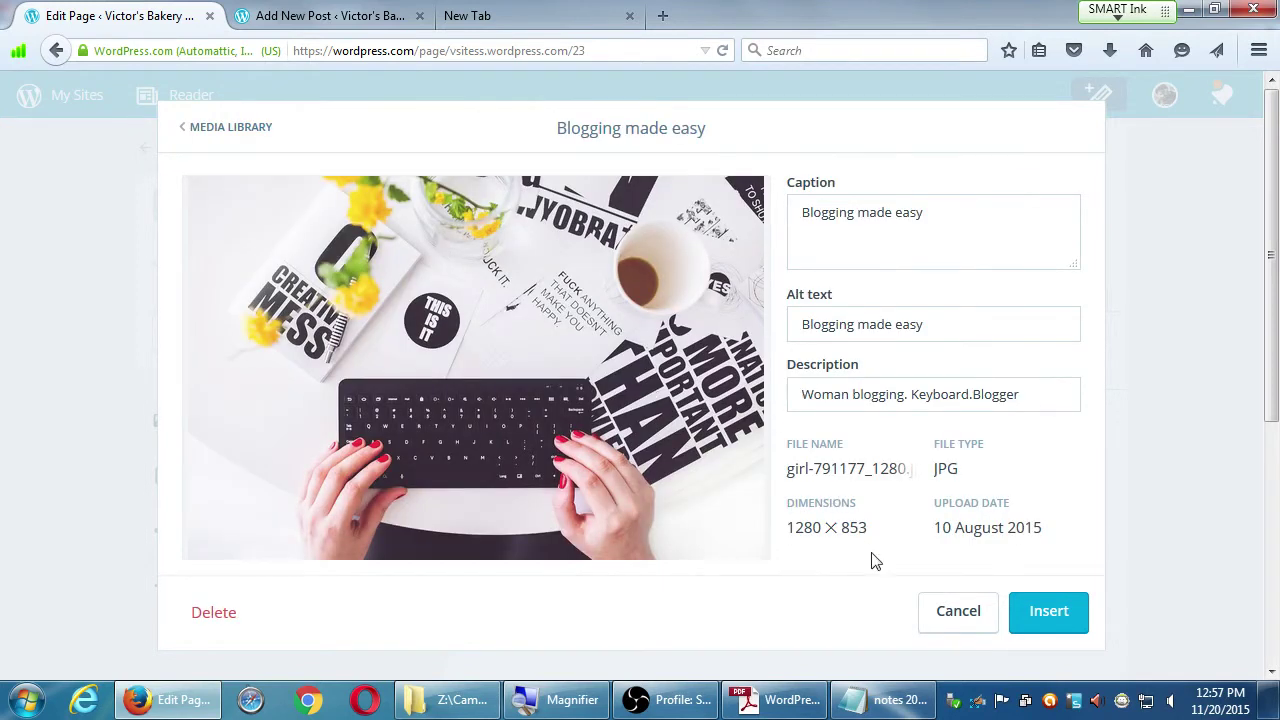
{"action": "left_click", "coordinate": [943, 611]}
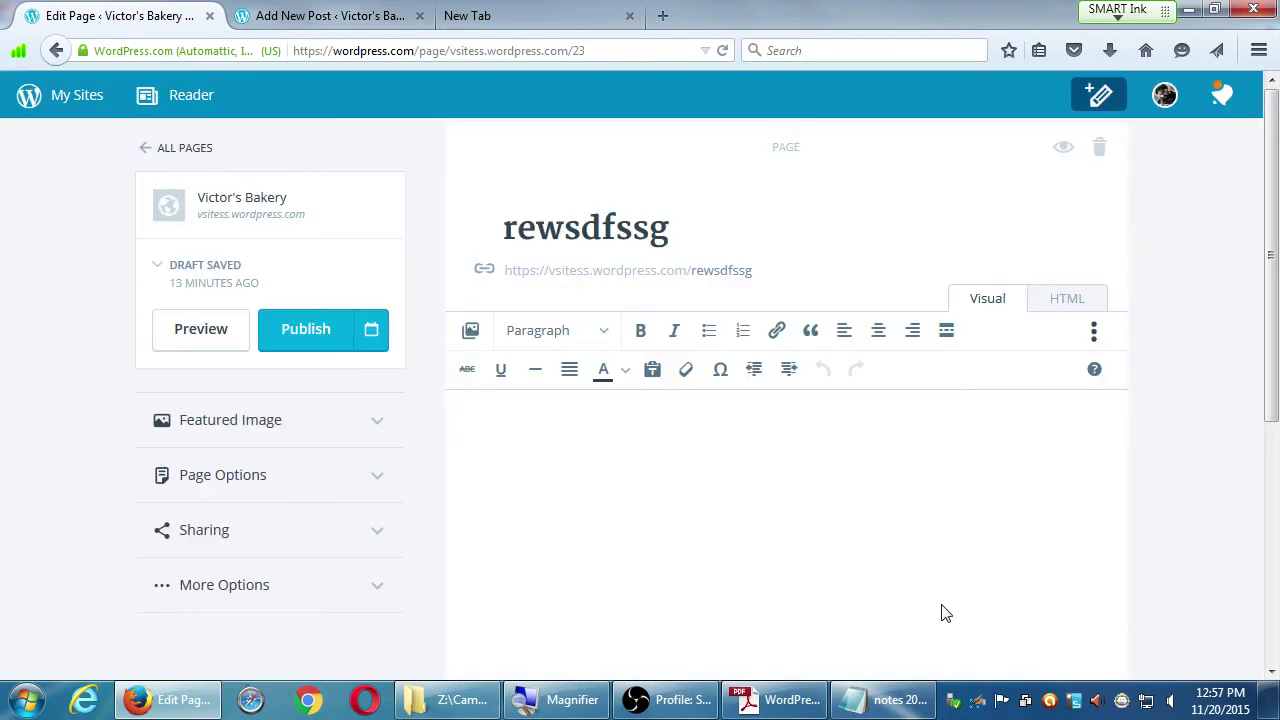
Step: Reopen the keyboard image's details, review its caption, alt text and description, and cancel the media library
{"action": "left_click", "coordinate": [471, 333]}
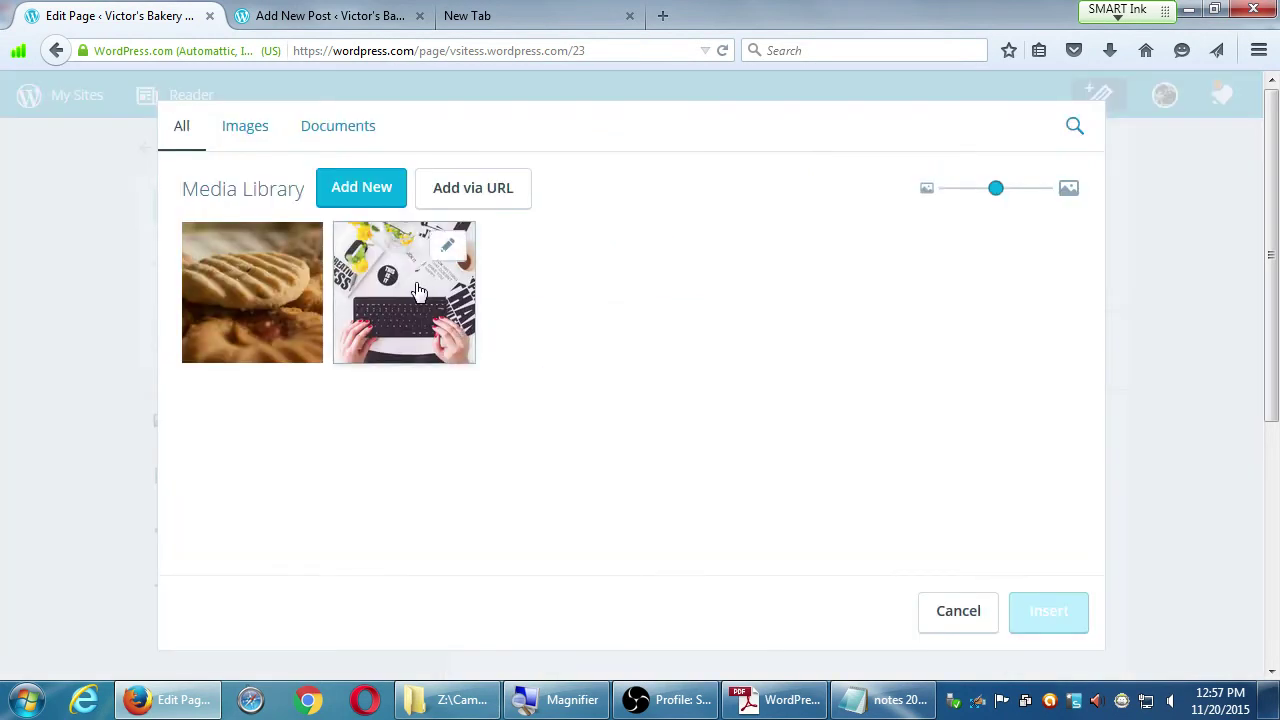
{"action": "left_click", "coordinate": [381, 304]}
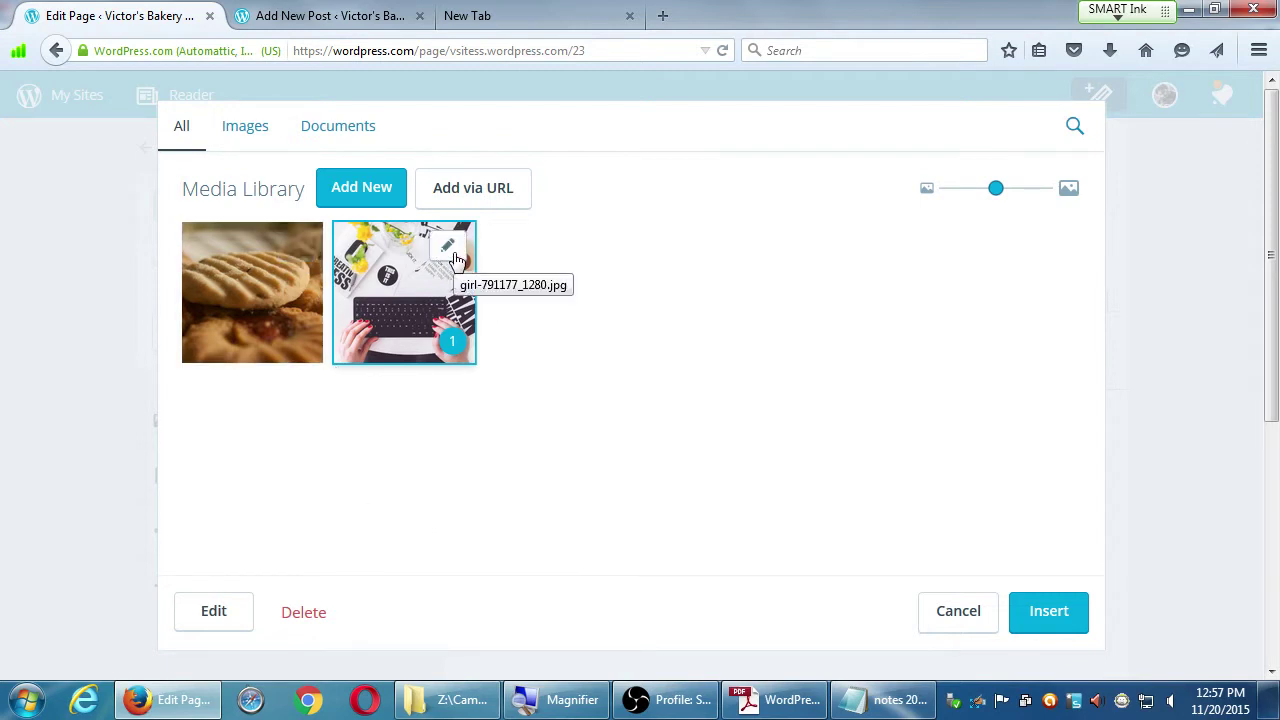
{"action": "left_click", "coordinate": [453, 254]}
{"action": "left_click_drag", "start_coordinate": [820, 212], "coordinate": [943, 206]}
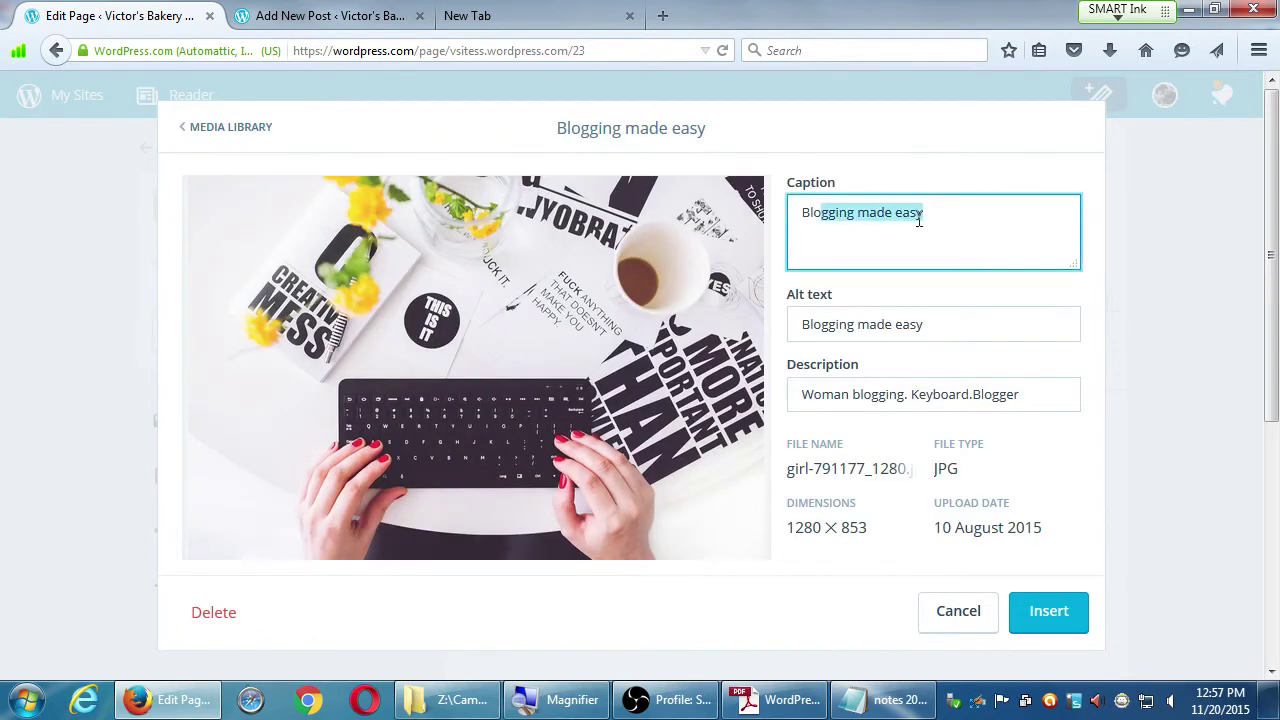
{"action": "left_click_drag", "start_coordinate": [822, 325], "coordinate": [957, 420]}
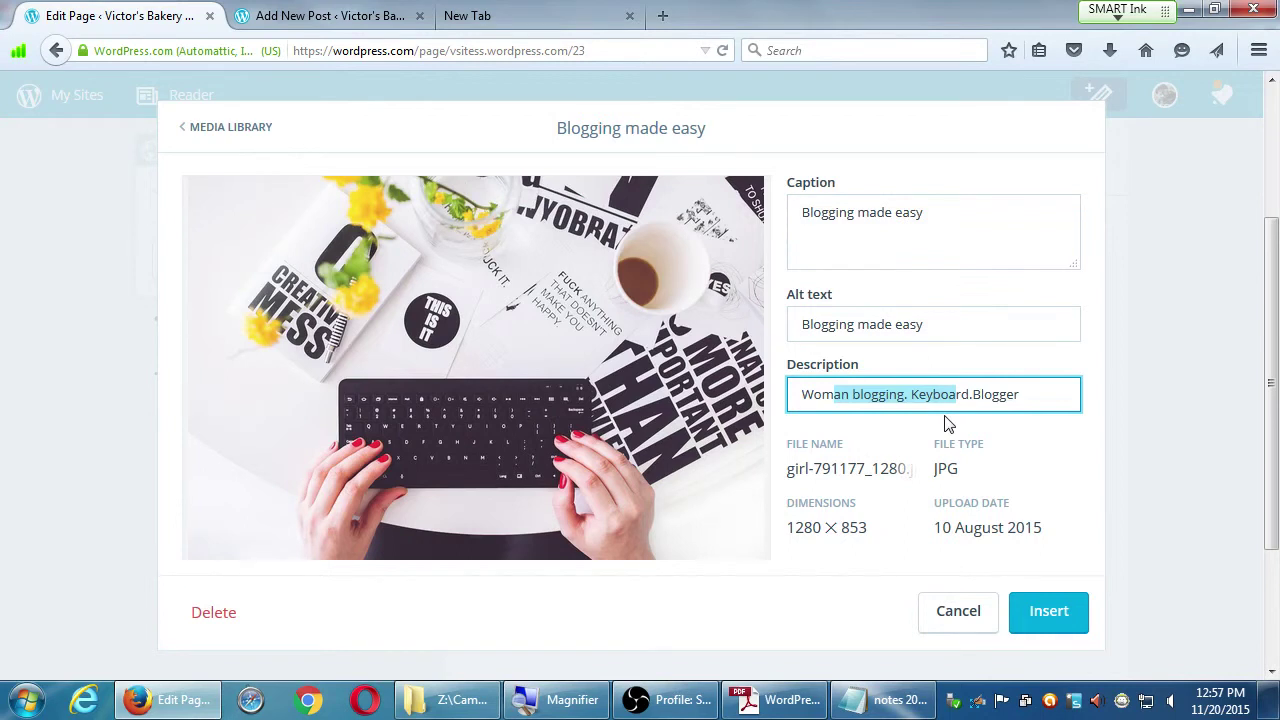
{"action": "left_click", "coordinate": [960, 611]}
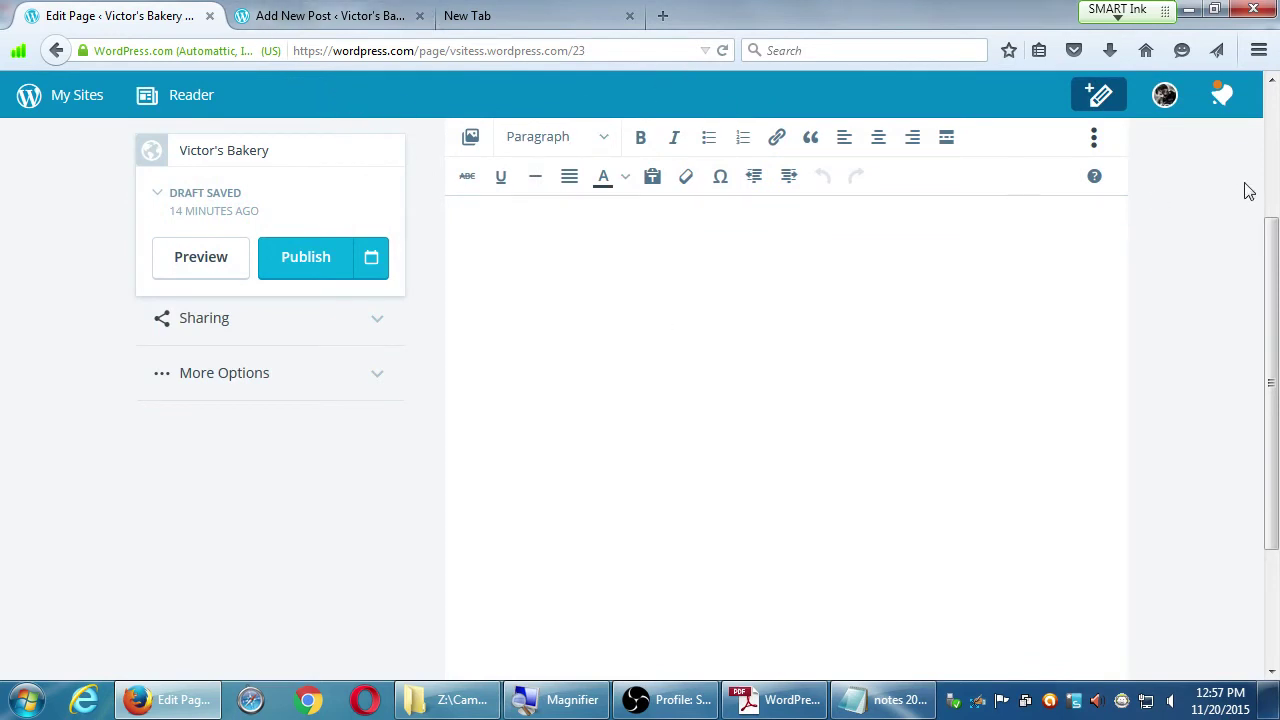
Step: Open the WordPress.com account profile and review the profile details and the account settings
{"action": "left_click", "coordinate": [1166, 100]}
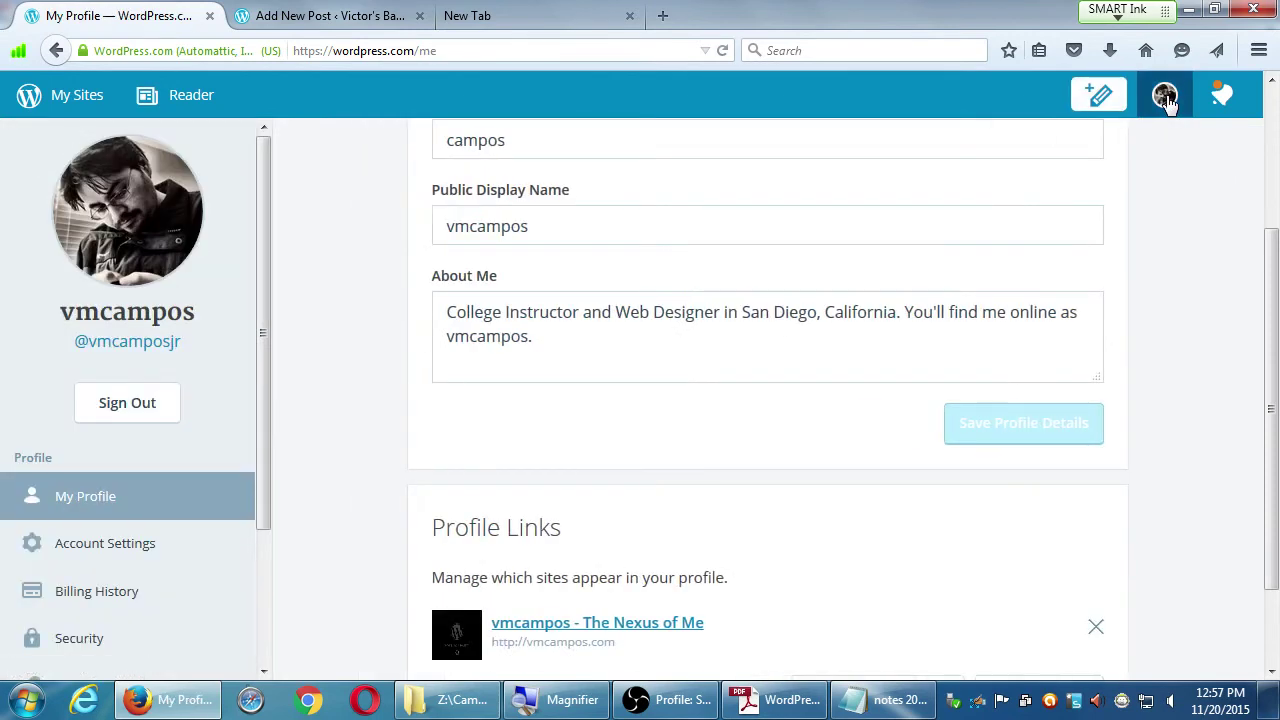
{"action": "scroll", "coordinate": [314, 557], "scroll_direction": "down", "scroll_amount": 2}
{"action": "scroll", "coordinate": [286, 540], "scroll_direction": "up", "scroll_amount": 3}
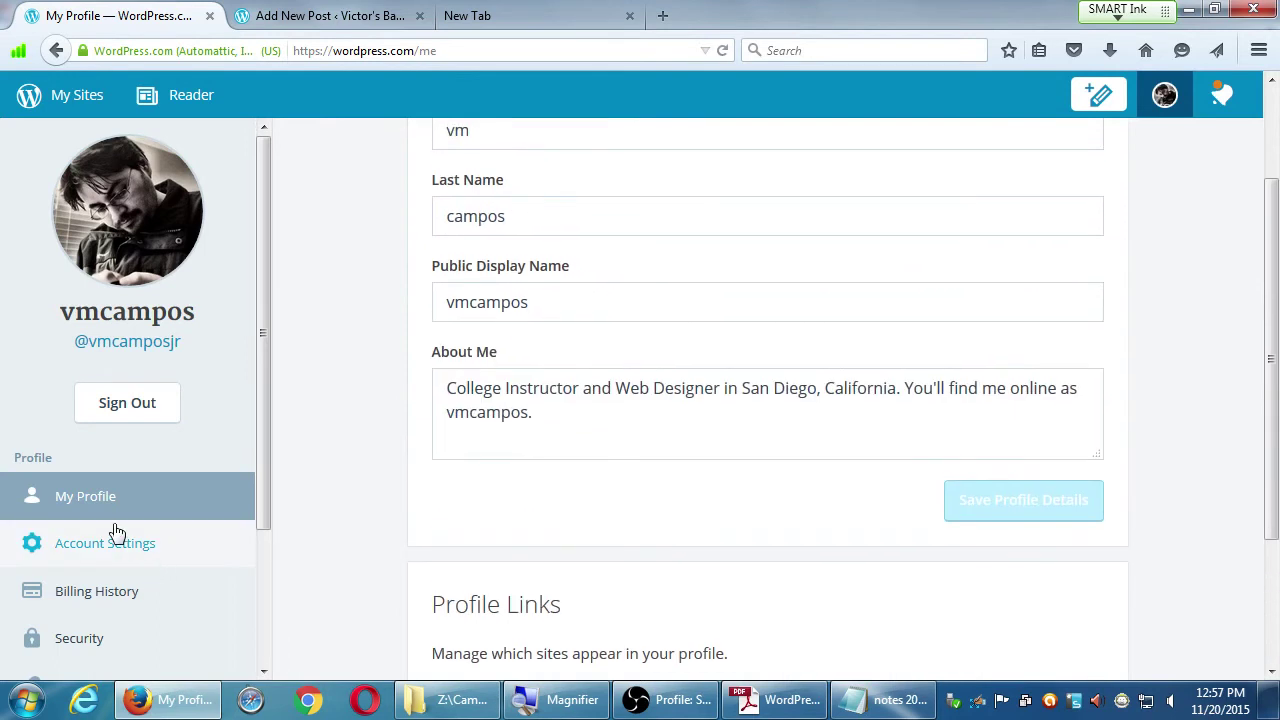
{"action": "left_click", "coordinate": [118, 556]}
{"action": "scroll", "coordinate": [155, 545], "scroll_direction": "down", "scroll_amount": 3}
{"action": "scroll", "coordinate": [345, 518], "scroll_direction": "down", "scroll_amount": 5}
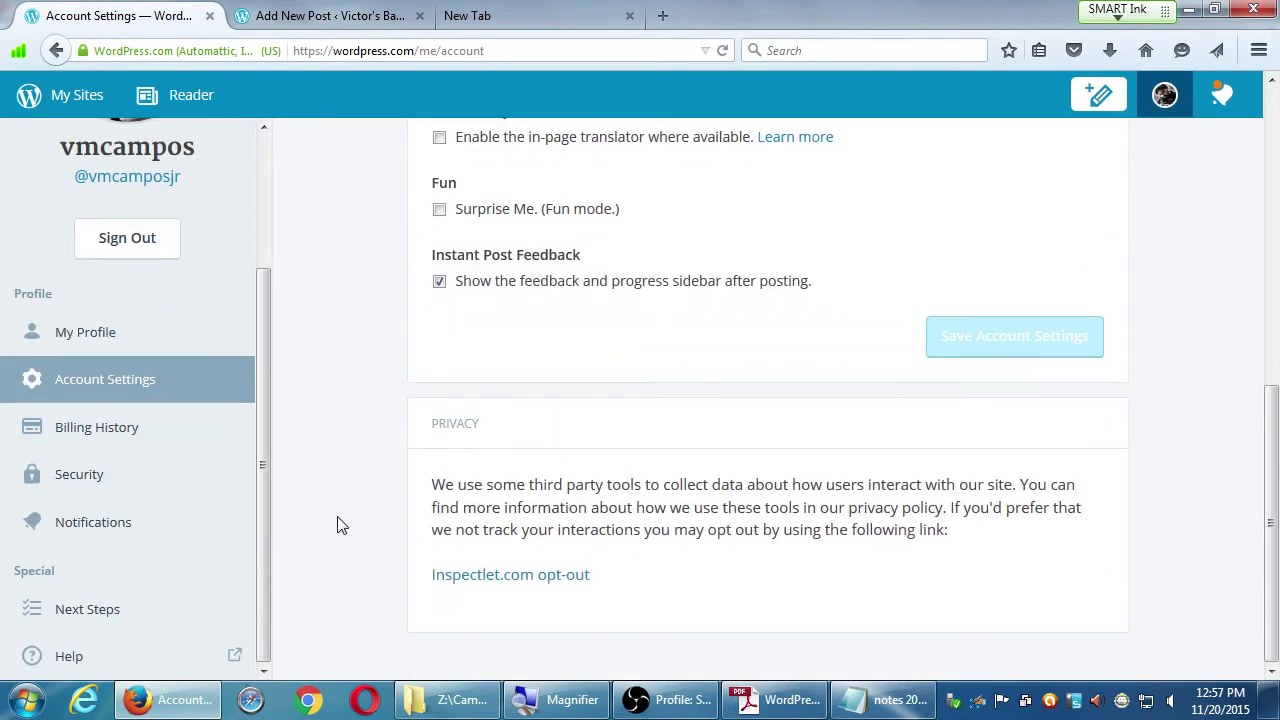
{"action": "scroll", "coordinate": [200, 514], "scroll_direction": "up", "scroll_amount": 2}
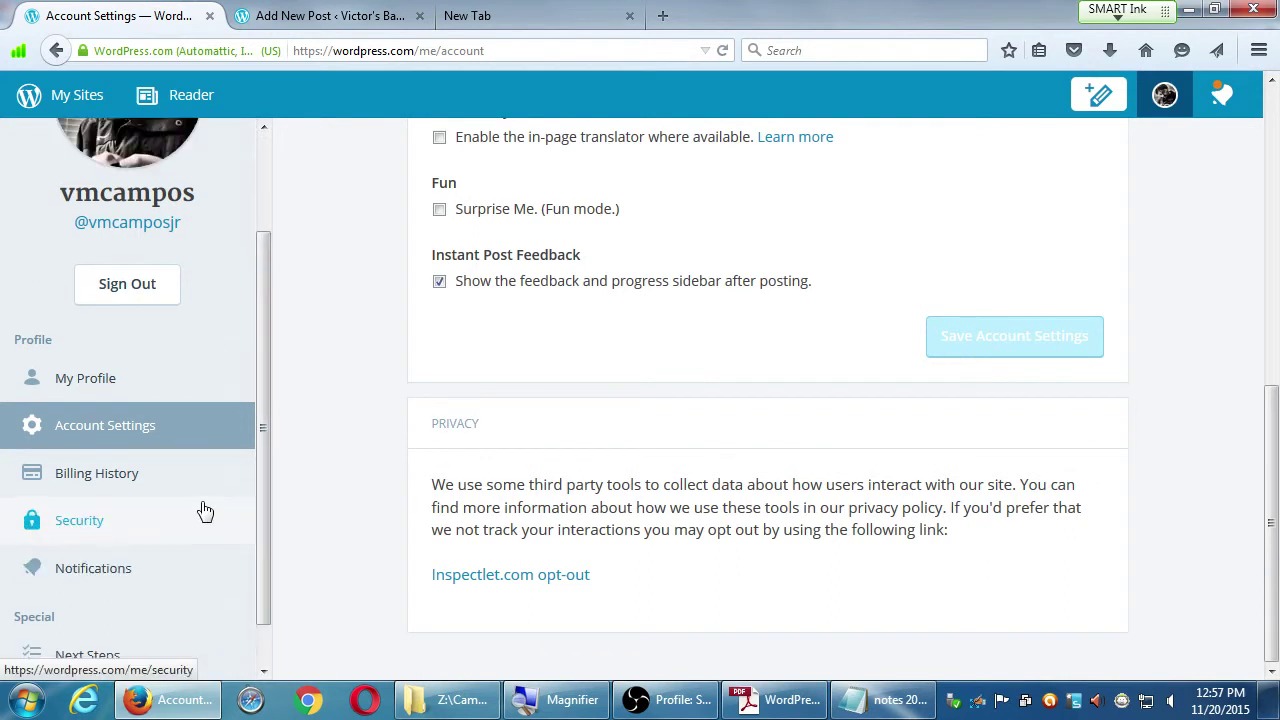
{"action": "scroll", "coordinate": [208, 511], "scroll_direction": "up", "scroll_amount": 1}
{"action": "scroll", "coordinate": [208, 506], "scroll_direction": "up", "scroll_amount": 3}
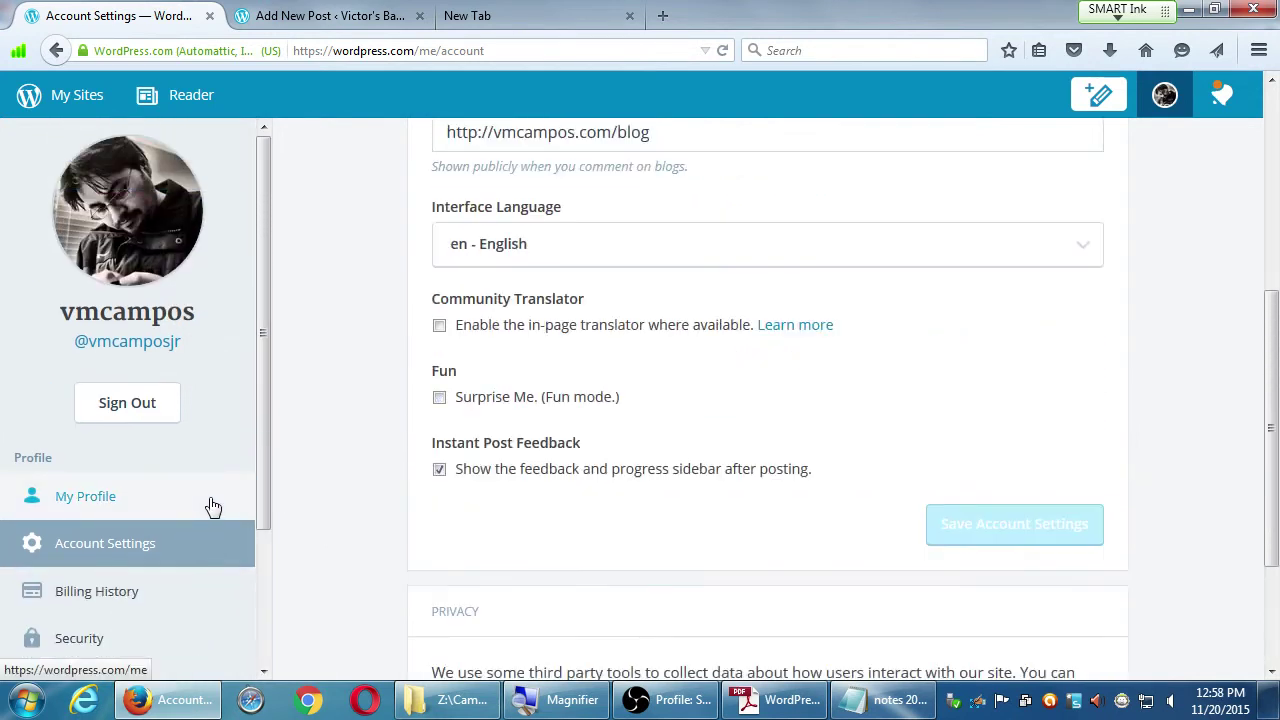
{"action": "scroll", "coordinate": [314, 503], "scroll_direction": "up", "scroll_amount": 3}
{"action": "scroll", "coordinate": [314, 503], "scroll_direction": "down", "scroll_amount": 3}
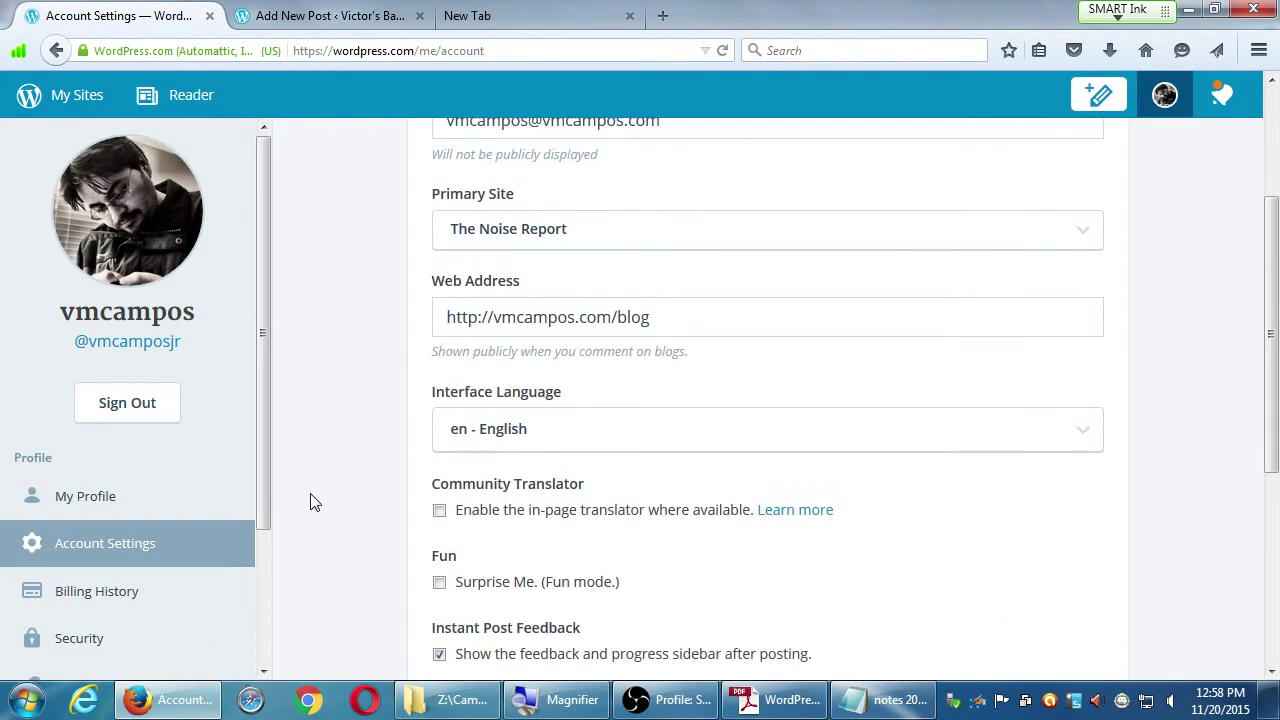
{"action": "scroll", "coordinate": [290, 300], "scroll_direction": "up", "scroll_amount": 3}
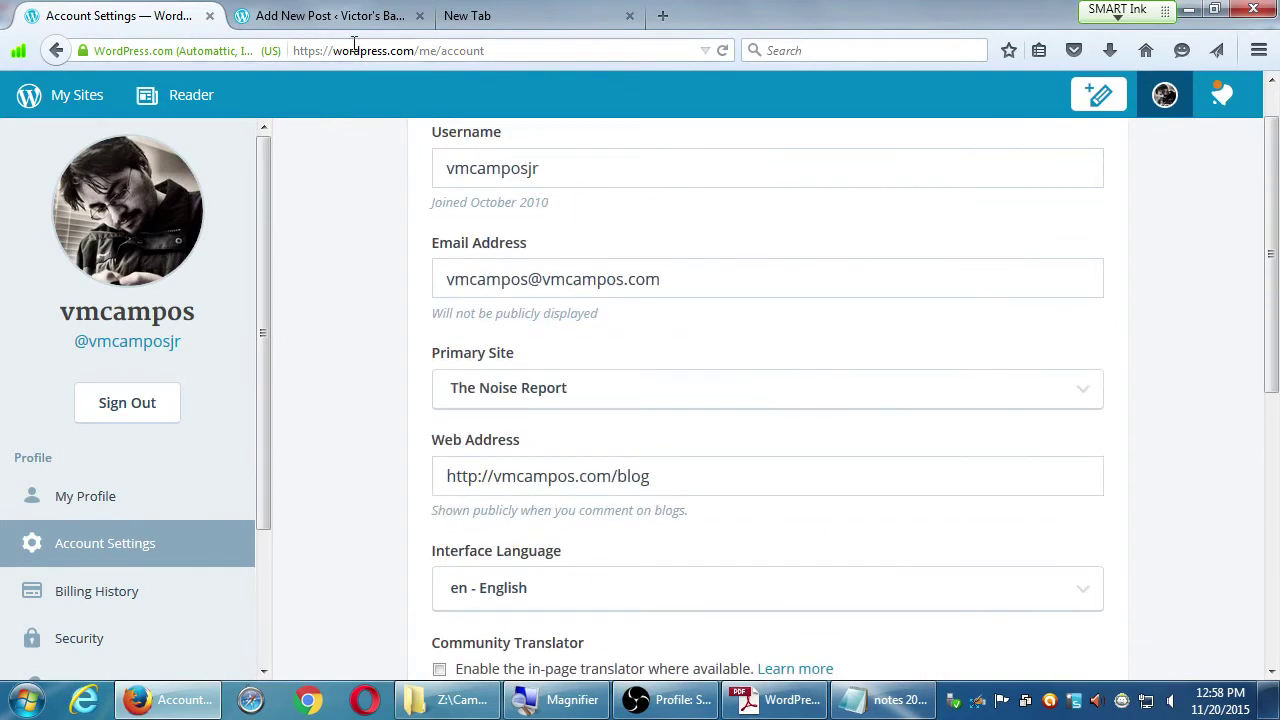
Step: Return to the Pecan Pie Recipe post editor and look through the site's Tools options, including Delete Site
{"action": "left_click", "coordinate": [348, 20]}
{"action": "scroll", "coordinate": [163, 480], "scroll_direction": "down", "scroll_amount": 3}
{"action": "mouse_move", "coordinate": [80, 593]}
{"action": "mouse_move", "coordinate": [86, 621]}
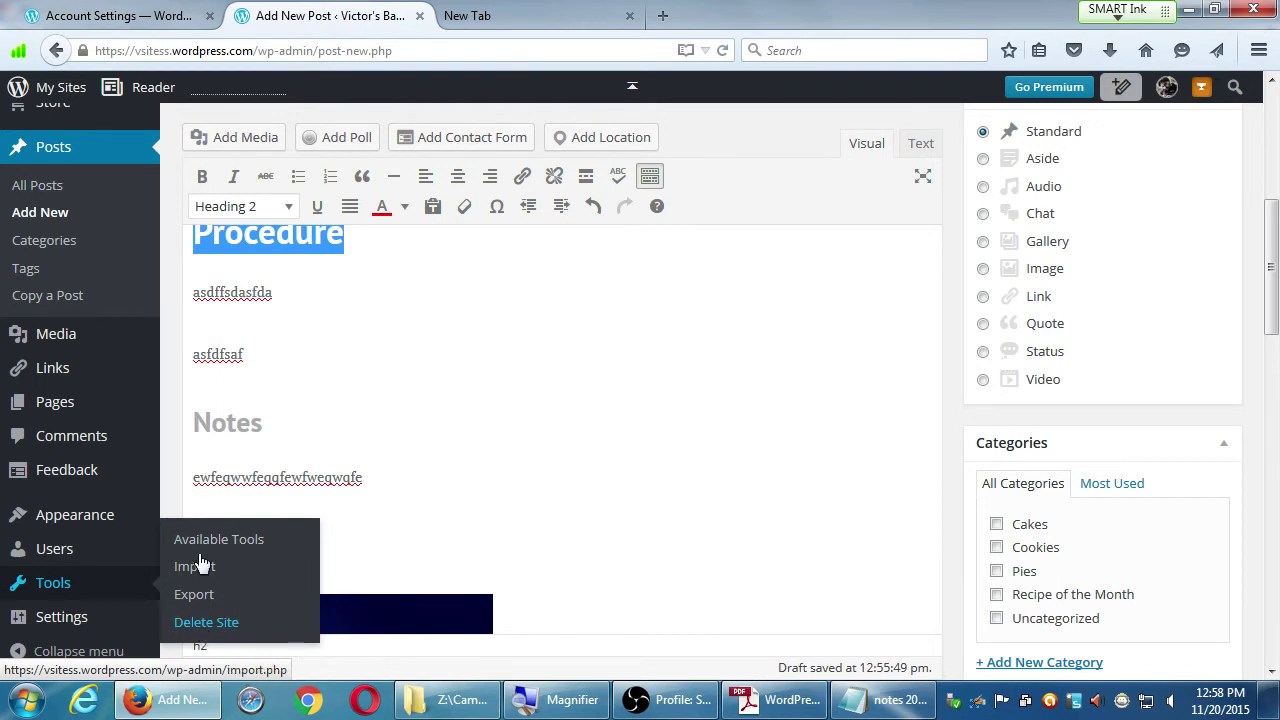
Step: Open the general site settings of Victor's Bakery on WordPress.com and find the Delete Site option
{"action": "left_click", "coordinate": [118, 15]}
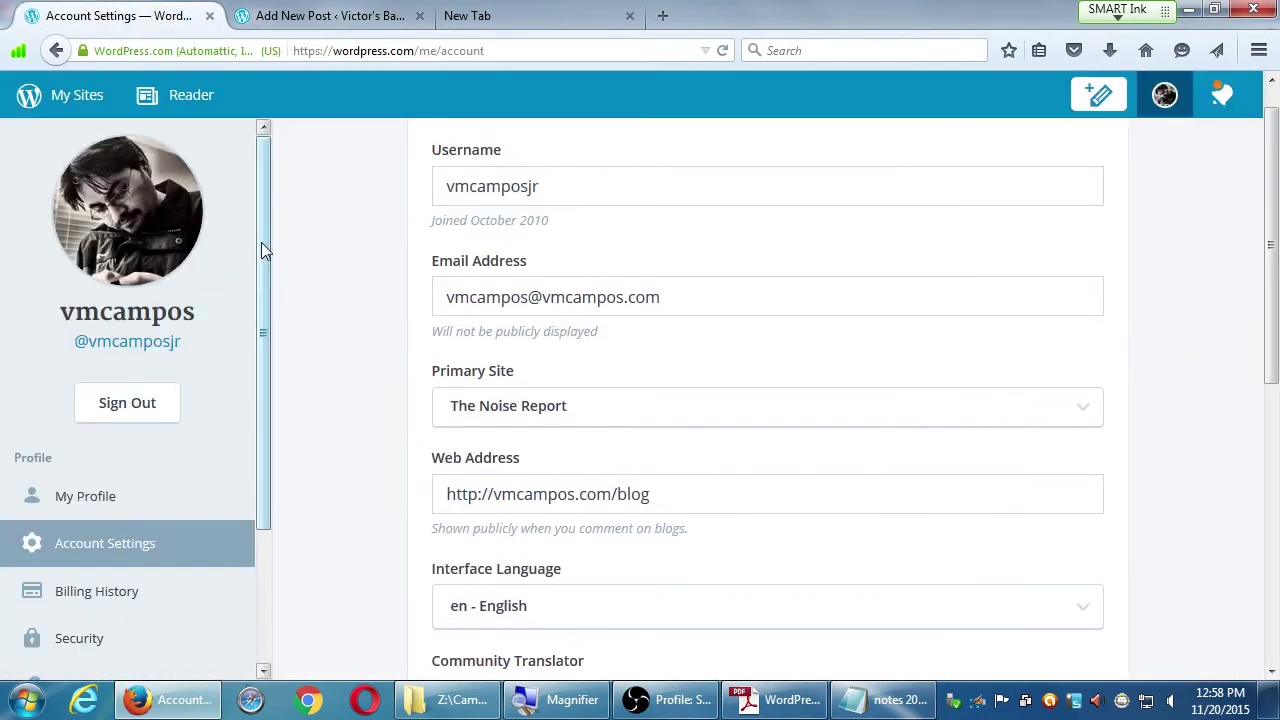
{"action": "left_click", "coordinate": [70, 97]}
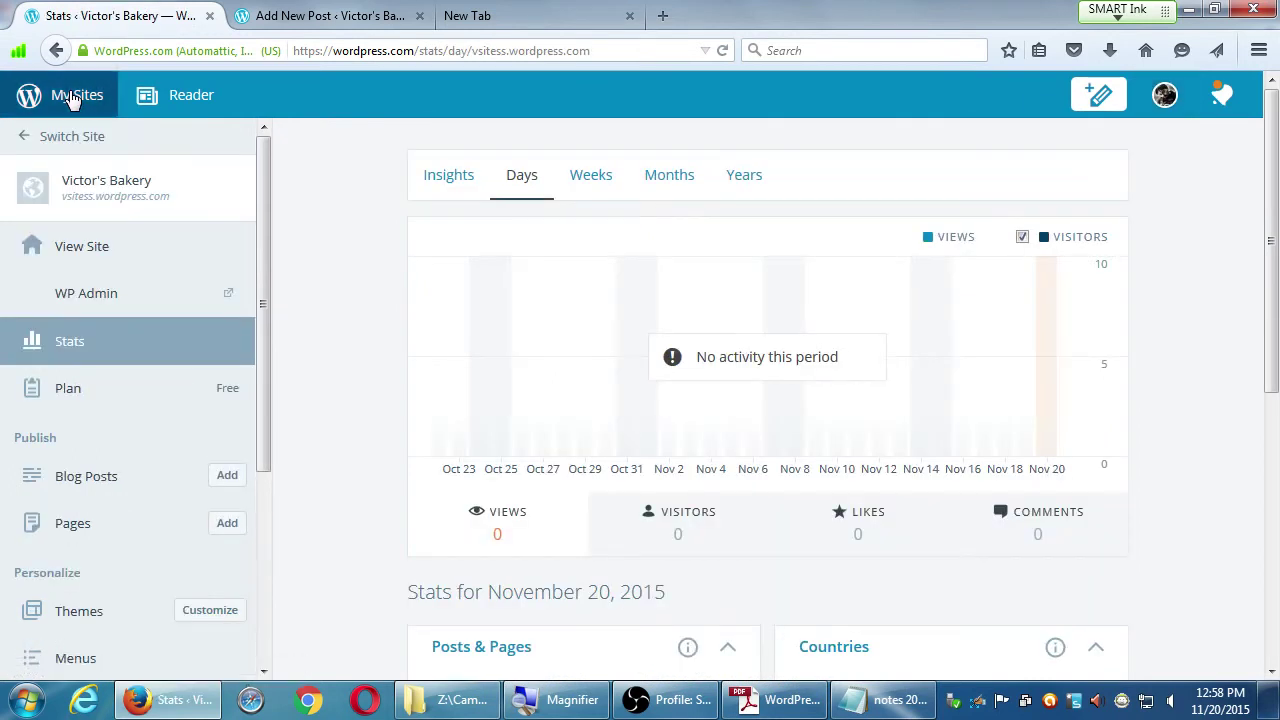
{"action": "scroll", "coordinate": [115, 345], "scroll_direction": "down", "scroll_amount": 2}
{"action": "scroll", "coordinate": [120, 345], "scroll_direction": "down", "scroll_amount": 7}
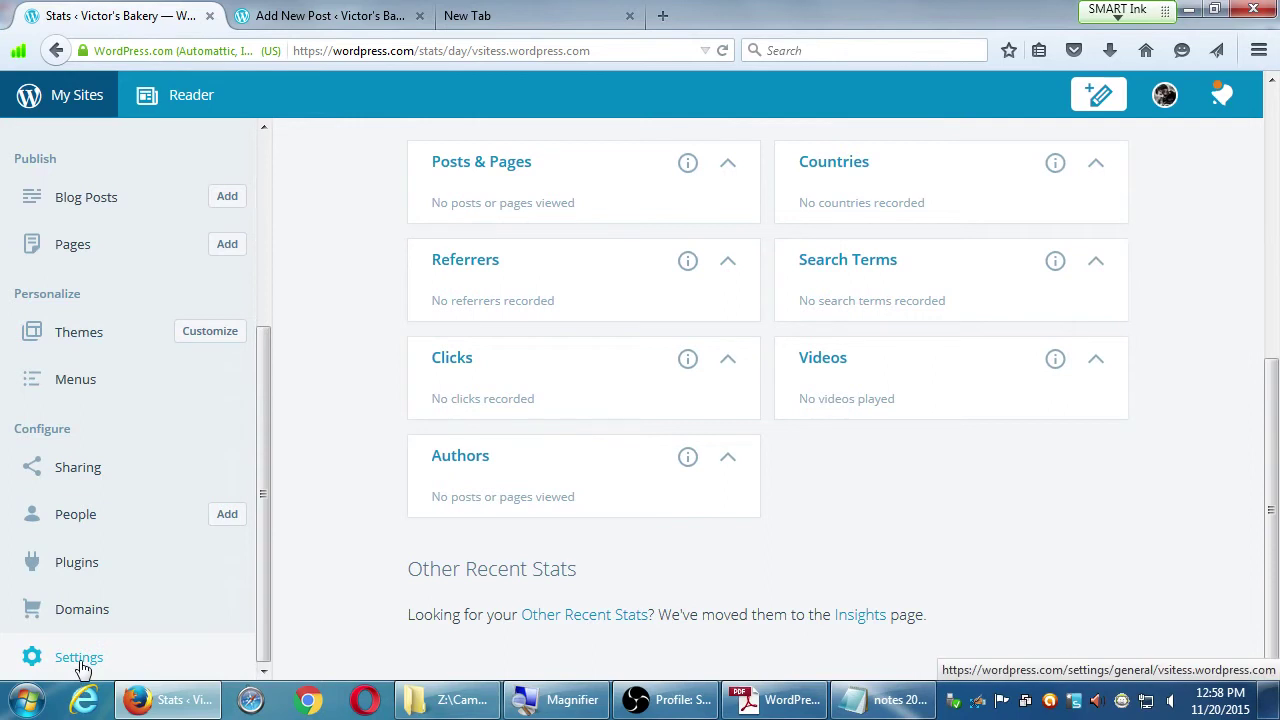
{"action": "left_click", "coordinate": [85, 668]}
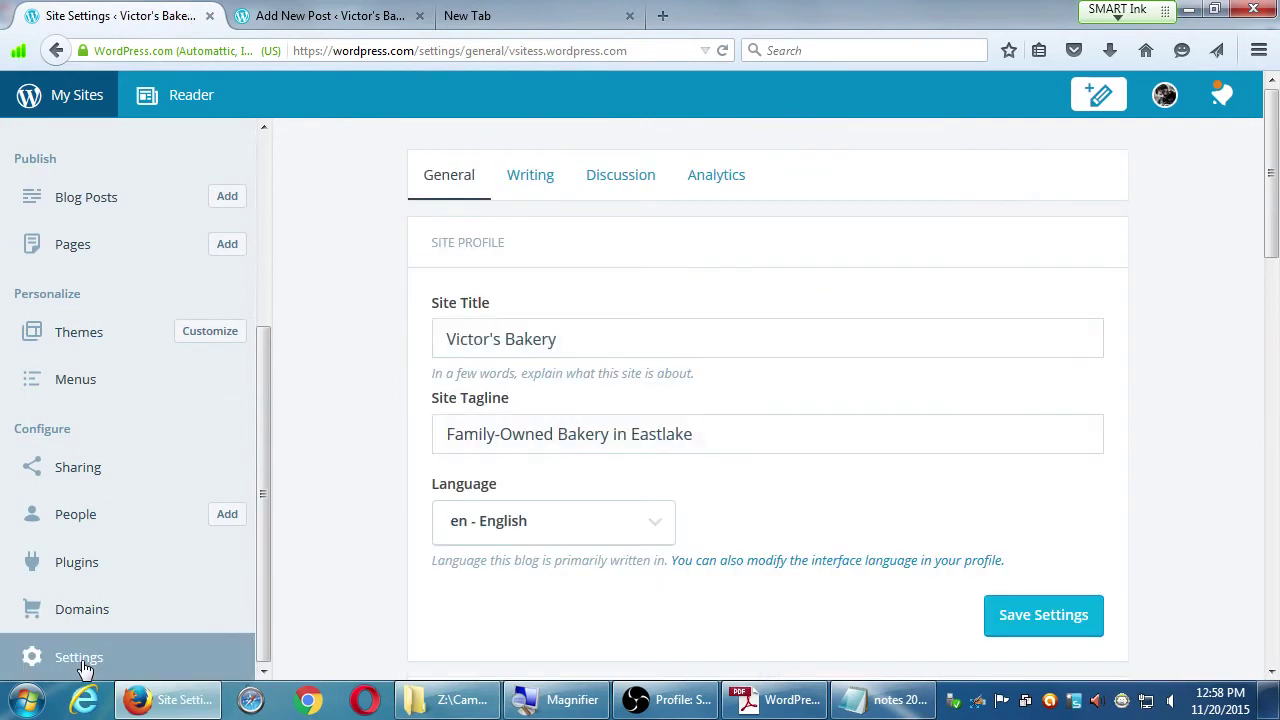
{"action": "scroll", "coordinate": [361, 433], "scroll_direction": "down", "scroll_amount": 5}
{"action": "scroll", "coordinate": [361, 433], "scroll_direction": "down", "scroll_amount": 10}
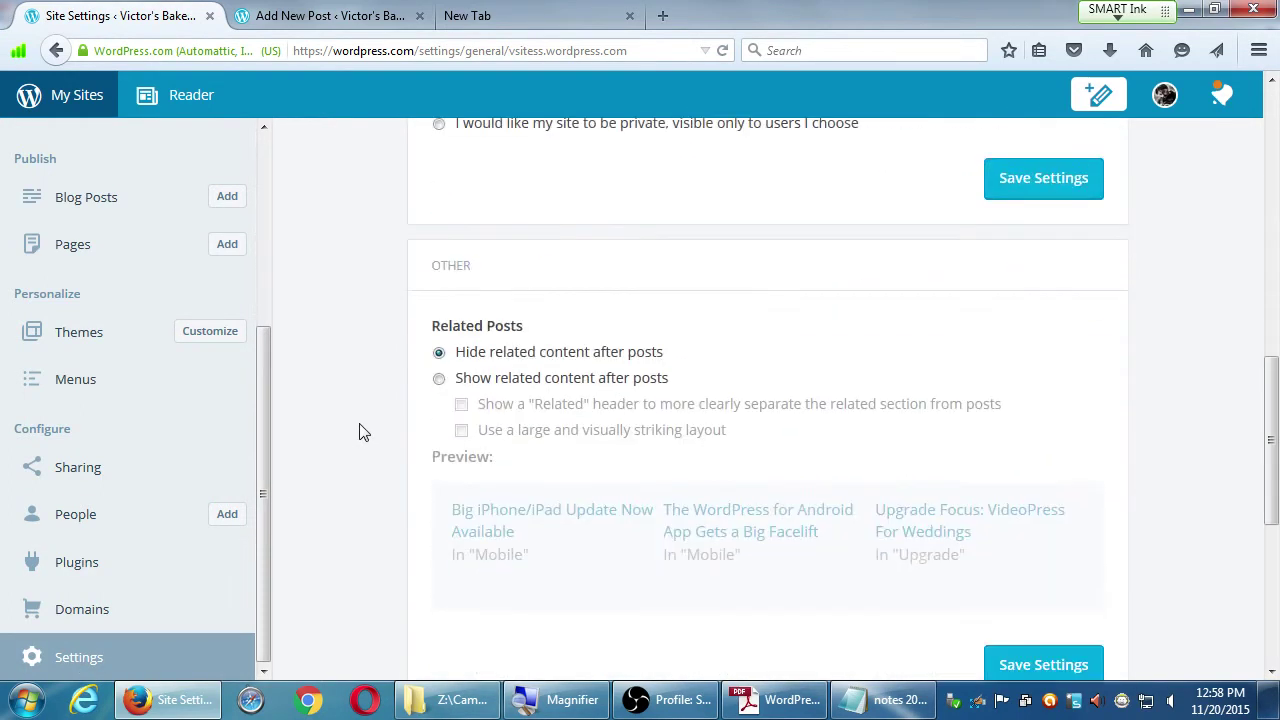
{"action": "scroll", "coordinate": [365, 428], "scroll_direction": "down", "scroll_amount": 1}
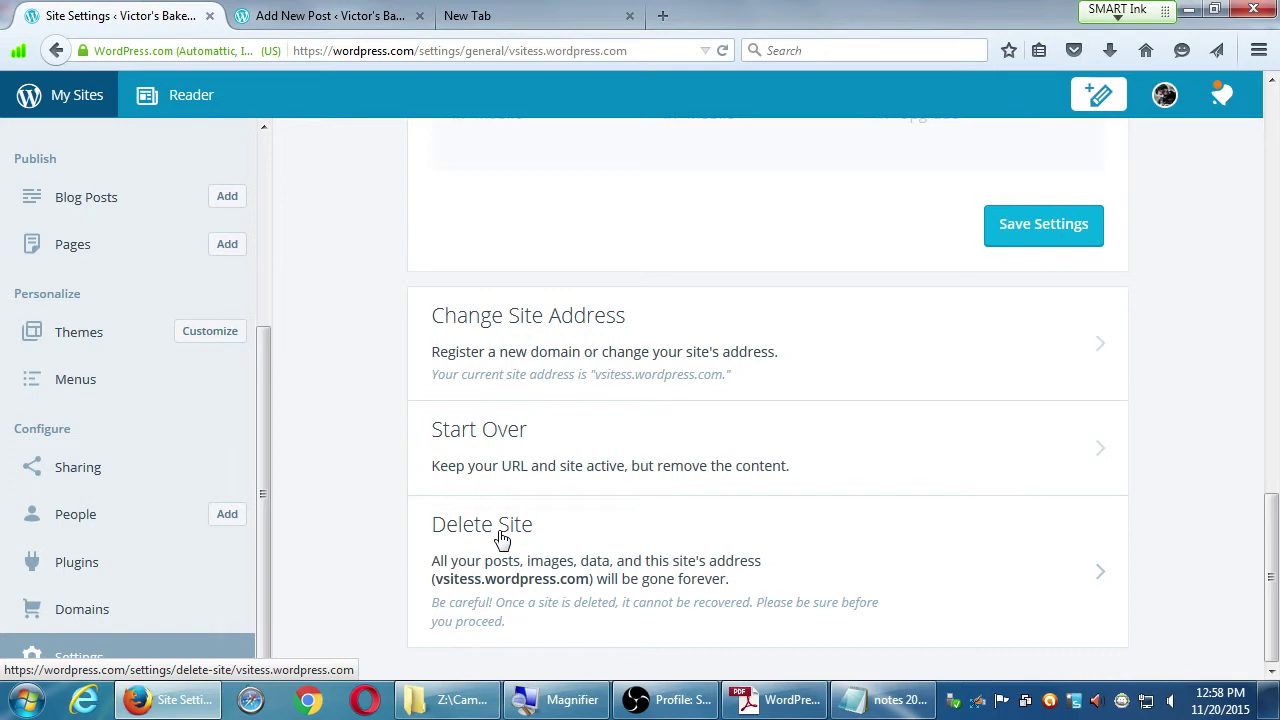
Step: Switch back to the post editor and locate the Delete Site entry among the WP Admin tools
{"action": "left_click", "coordinate": [290, 14]}
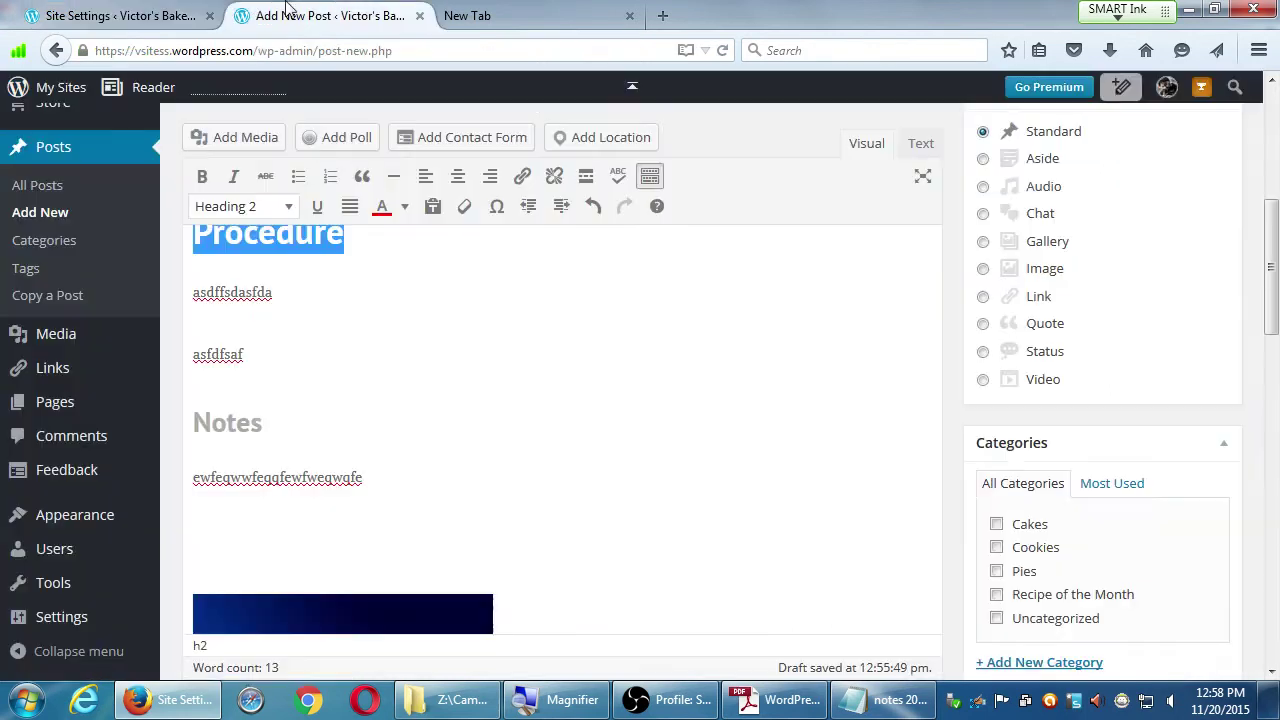
{"action": "scroll", "coordinate": [150, 220], "scroll_direction": "up", "scroll_amount": 5}
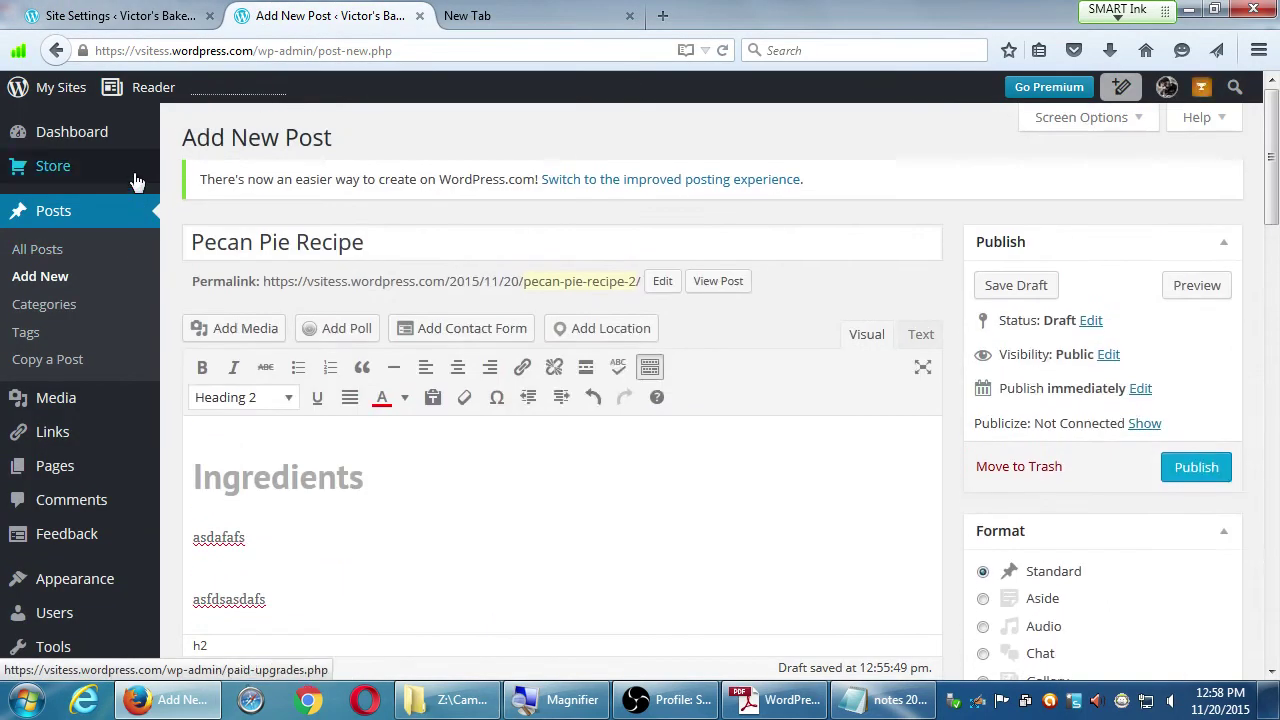
{"action": "scroll", "coordinate": [140, 200], "scroll_direction": "down", "scroll_amount": 5}
{"action": "scroll", "coordinate": [120, 400], "scroll_direction": "down", "scroll_amount": 3}
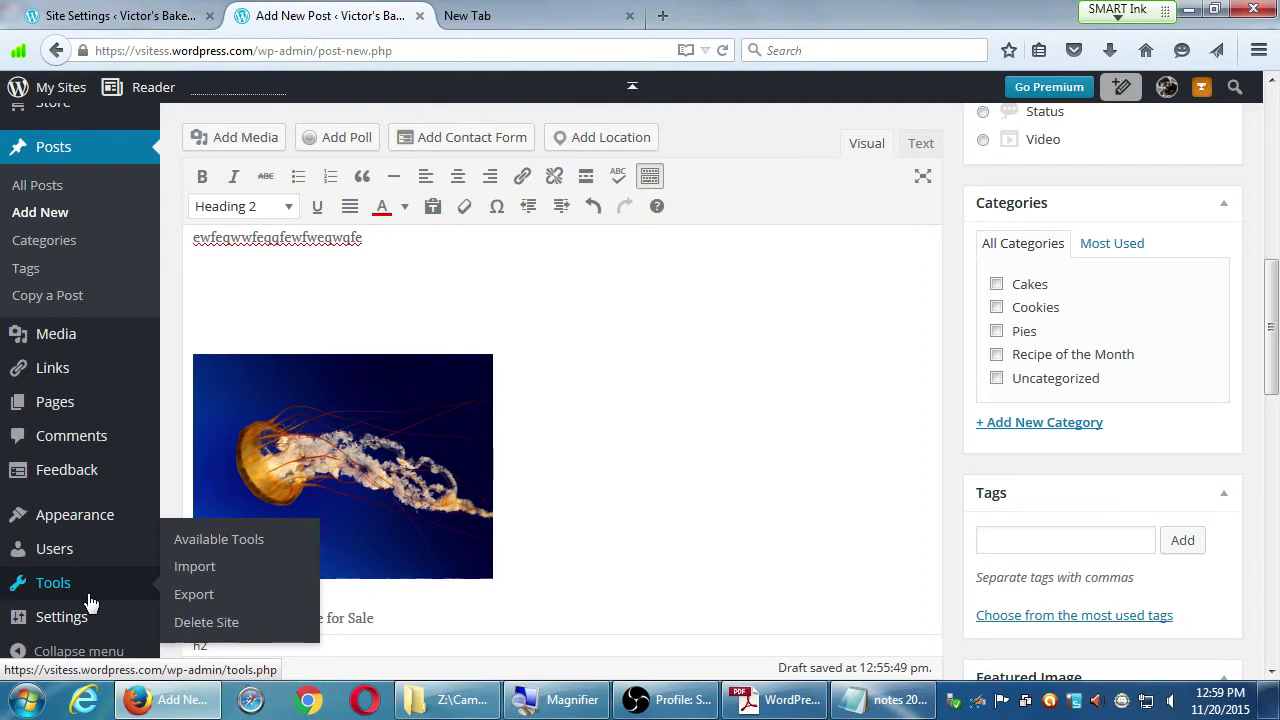
Step: Return to the Site Settings tab and view the list of all sites, including the option to add a new WordPress site
{"action": "key", "text": "ctrl+shift+Tab"}
{"action": "scroll", "coordinate": [240, 362], "scroll_direction": "up", "scroll_amount": 3}
{"action": "scroll", "coordinate": [233, 362], "scroll_direction": "up", "scroll_amount": 5}
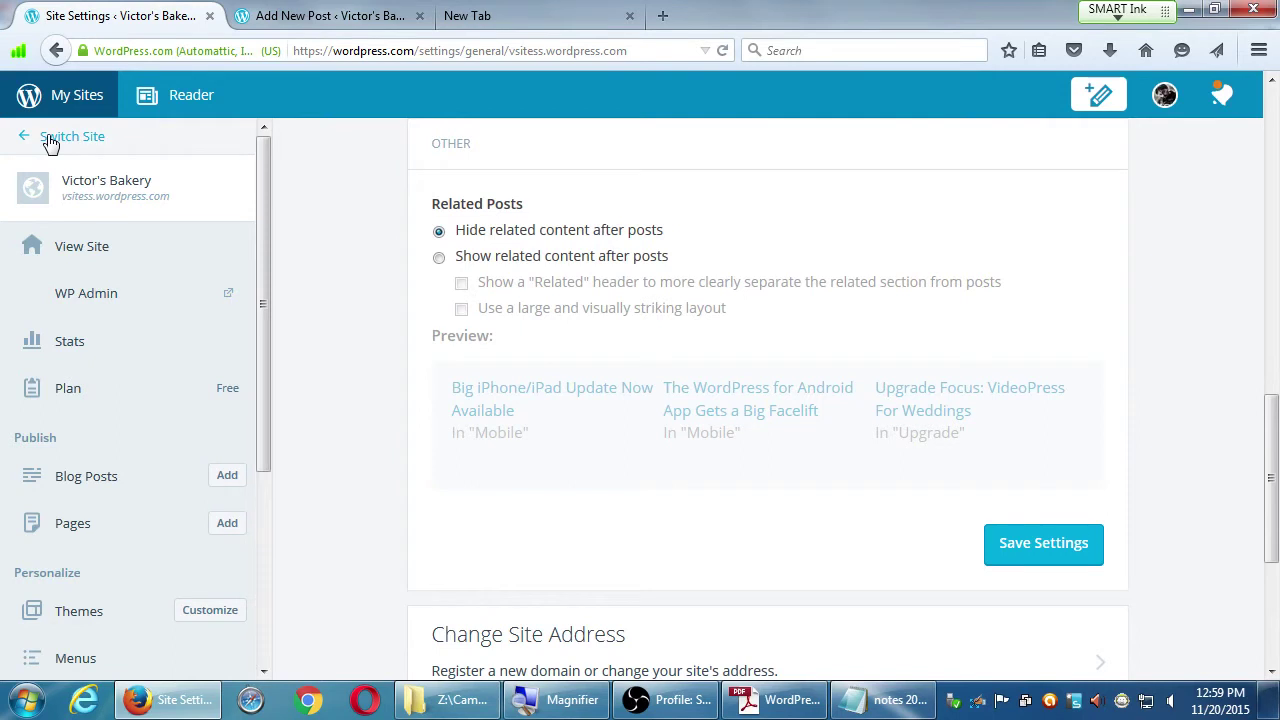
{"action": "left_click", "coordinate": [47, 135]}
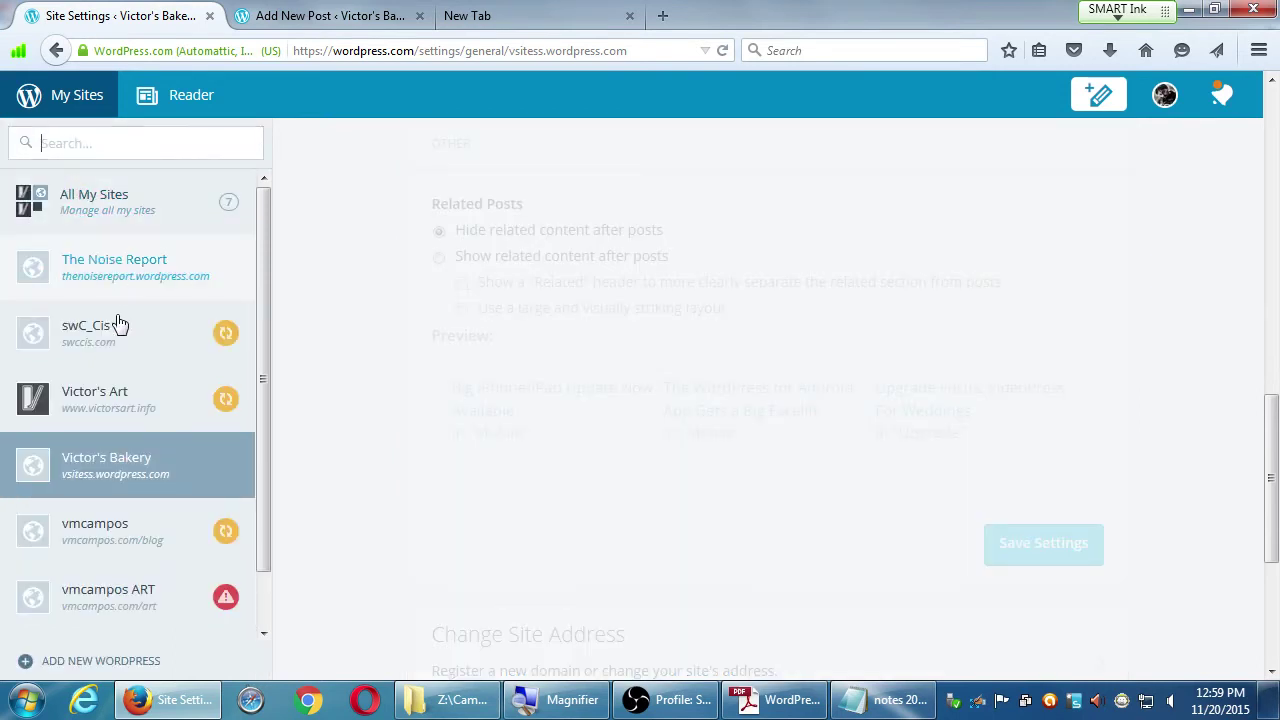
{"action": "scroll", "coordinate": [130, 400], "scroll_direction": "down", "scroll_amount": 2}
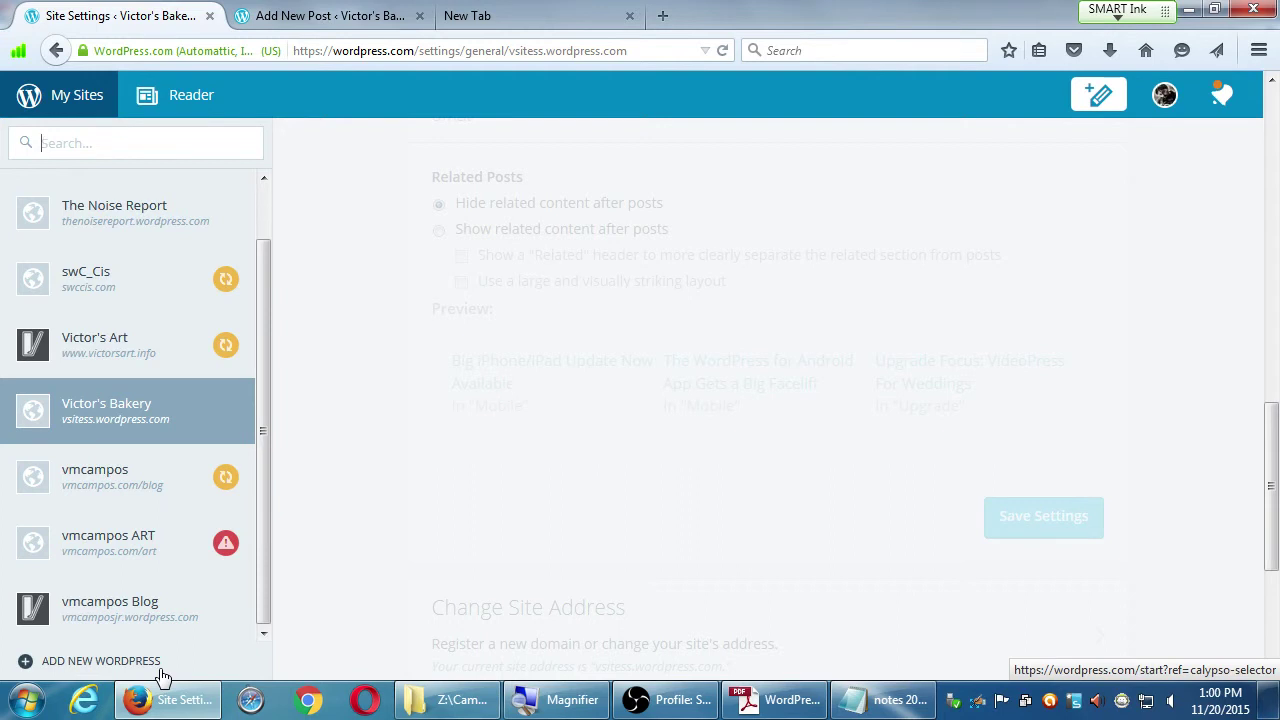
Step: Open the Media Library in the site's WP Admin, leaving the Pecan Pie Recipe post
{"action": "left_click", "coordinate": [330, 20]}
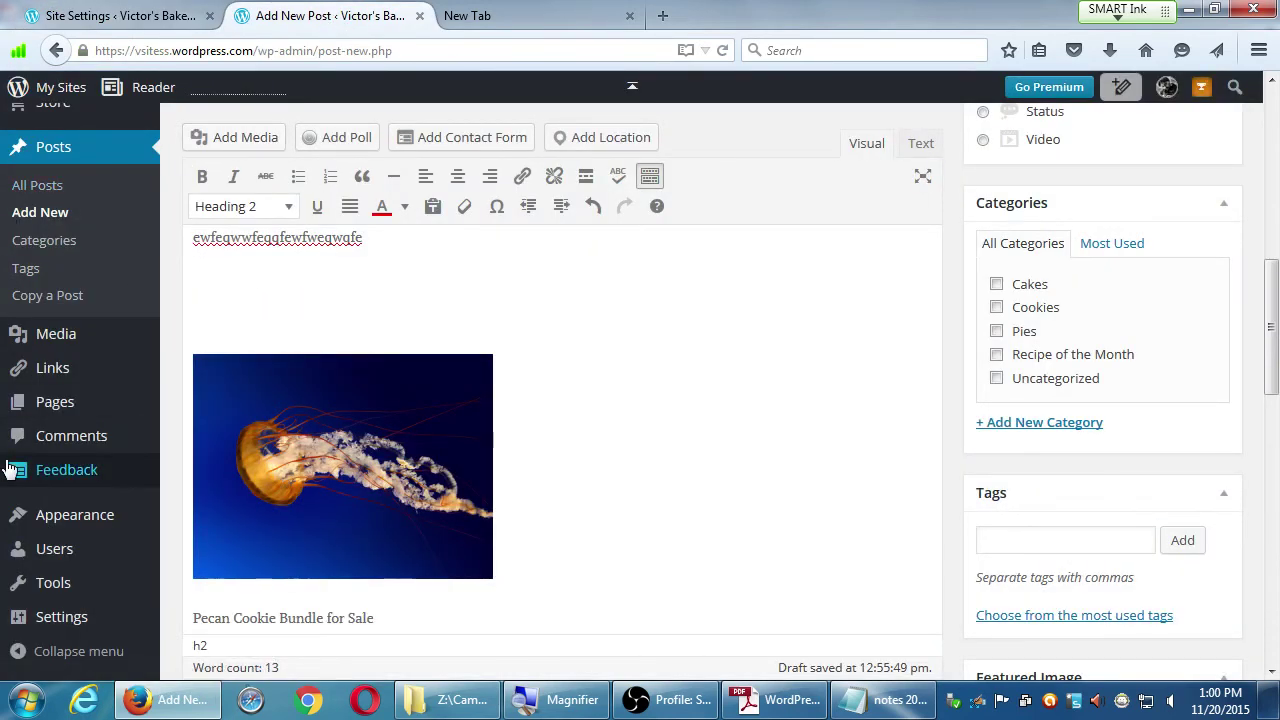
{"action": "mouse_move", "coordinate": [54, 551]}
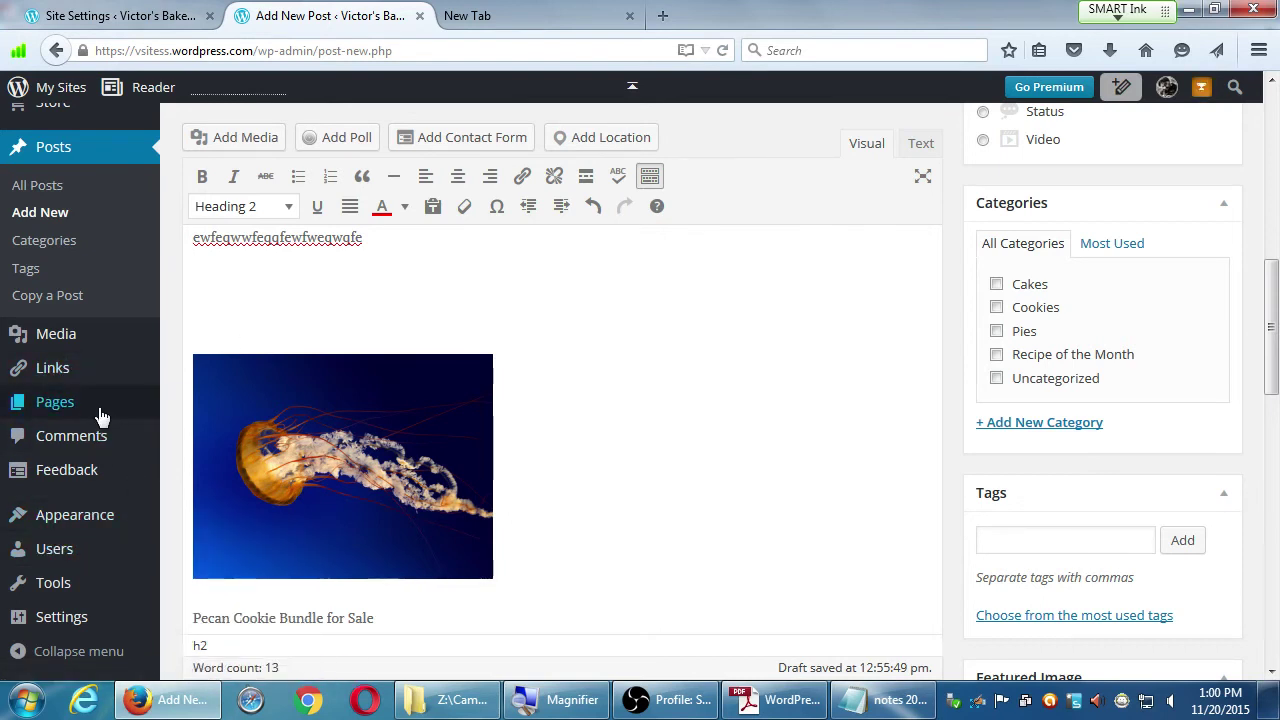
{"action": "left_click", "coordinate": [77, 335]}
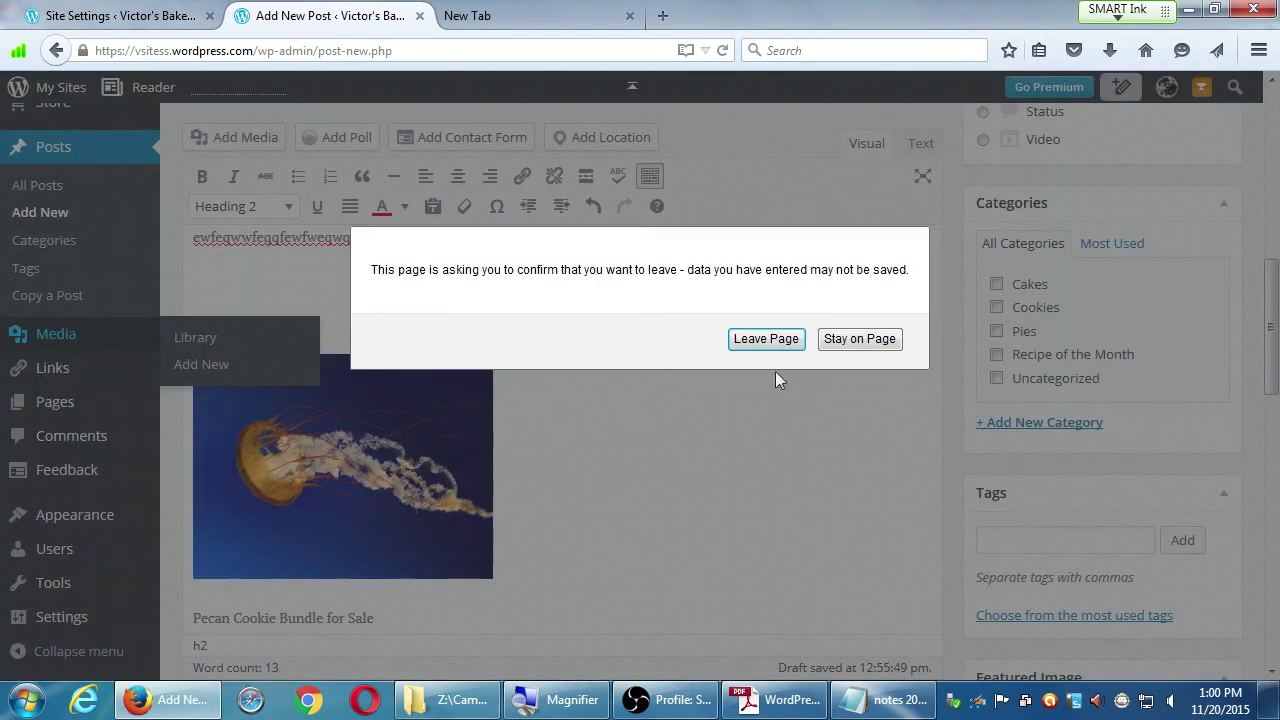
{"action": "left_click", "coordinate": [779, 341]}
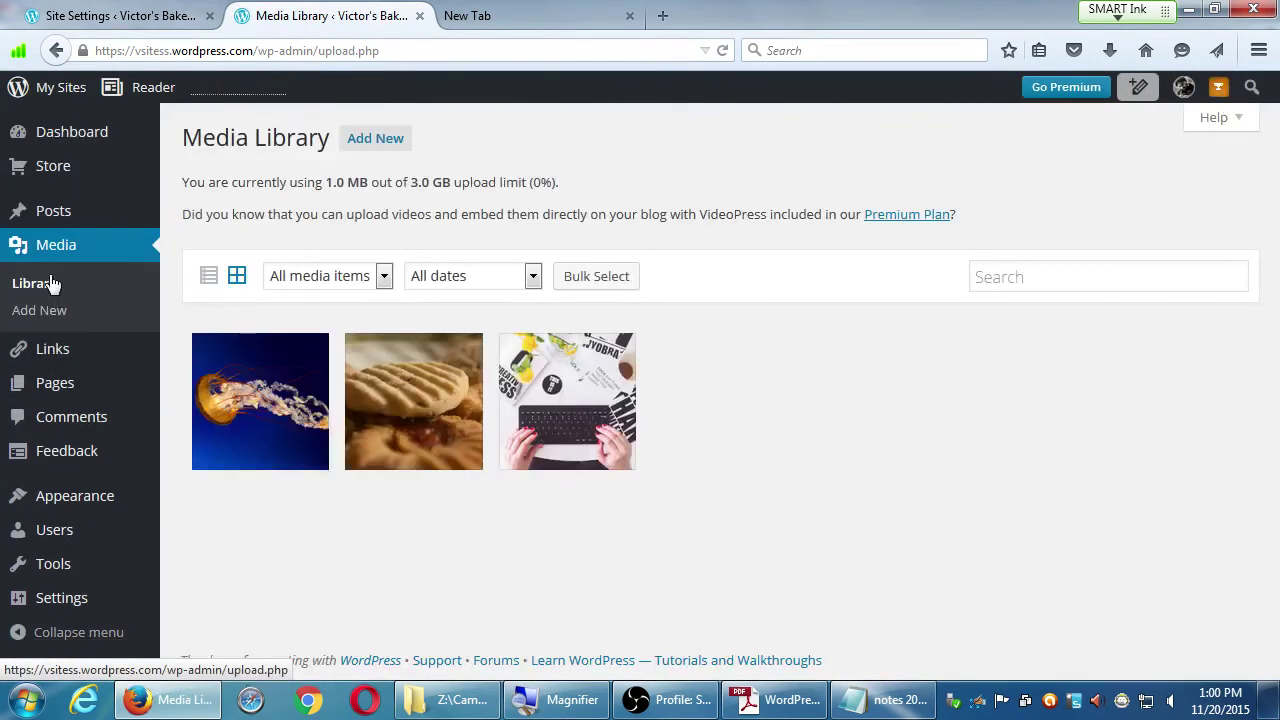
Step: Open the jellyfish image's attachment details, view its attachment page, and return to the details
{"action": "left_click", "coordinate": [206, 366]}
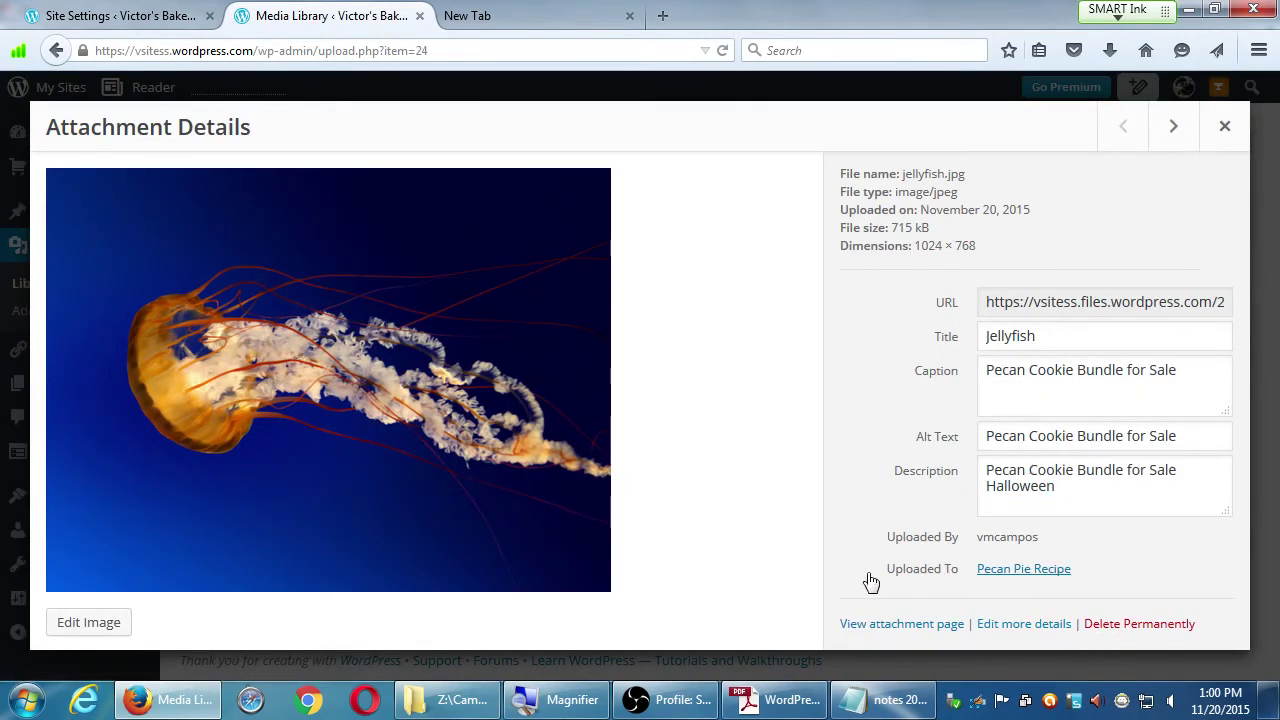
{"action": "left_click", "coordinate": [902, 624]}
{"action": "scroll", "coordinate": [592, 428], "scroll_direction": "down", "scroll_amount": 3}
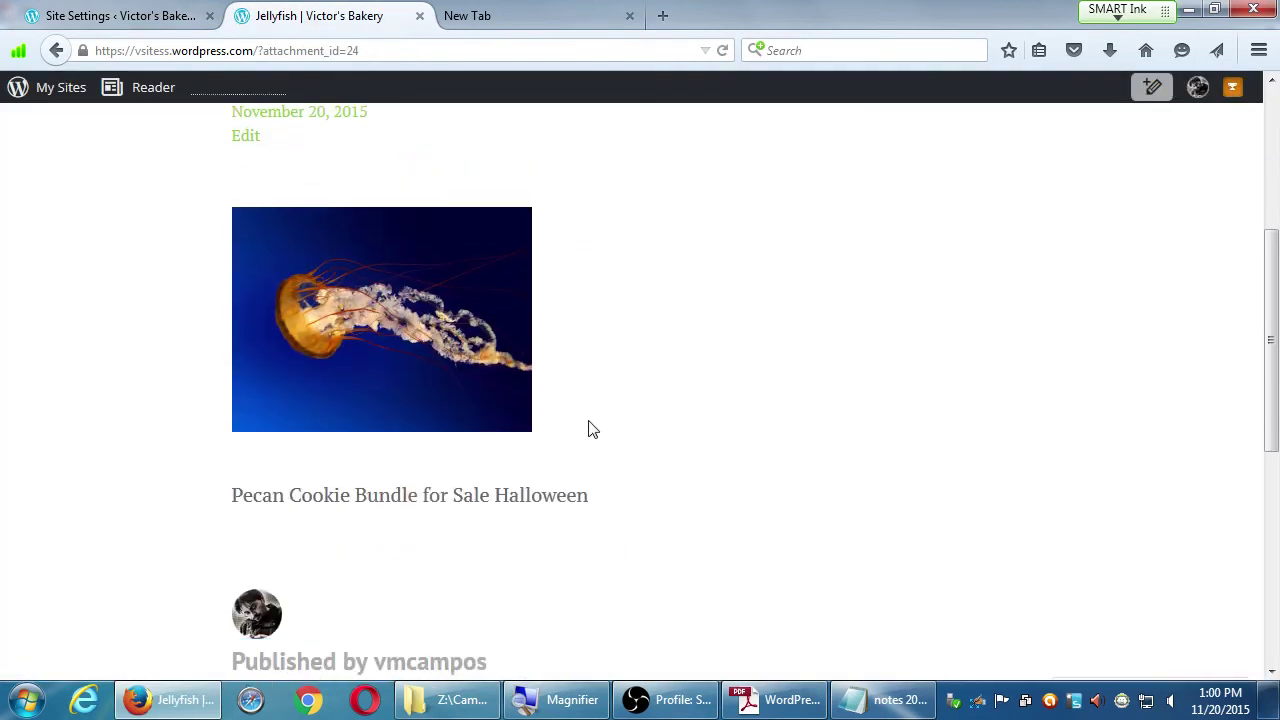
{"action": "left_click", "coordinate": [55, 51]}
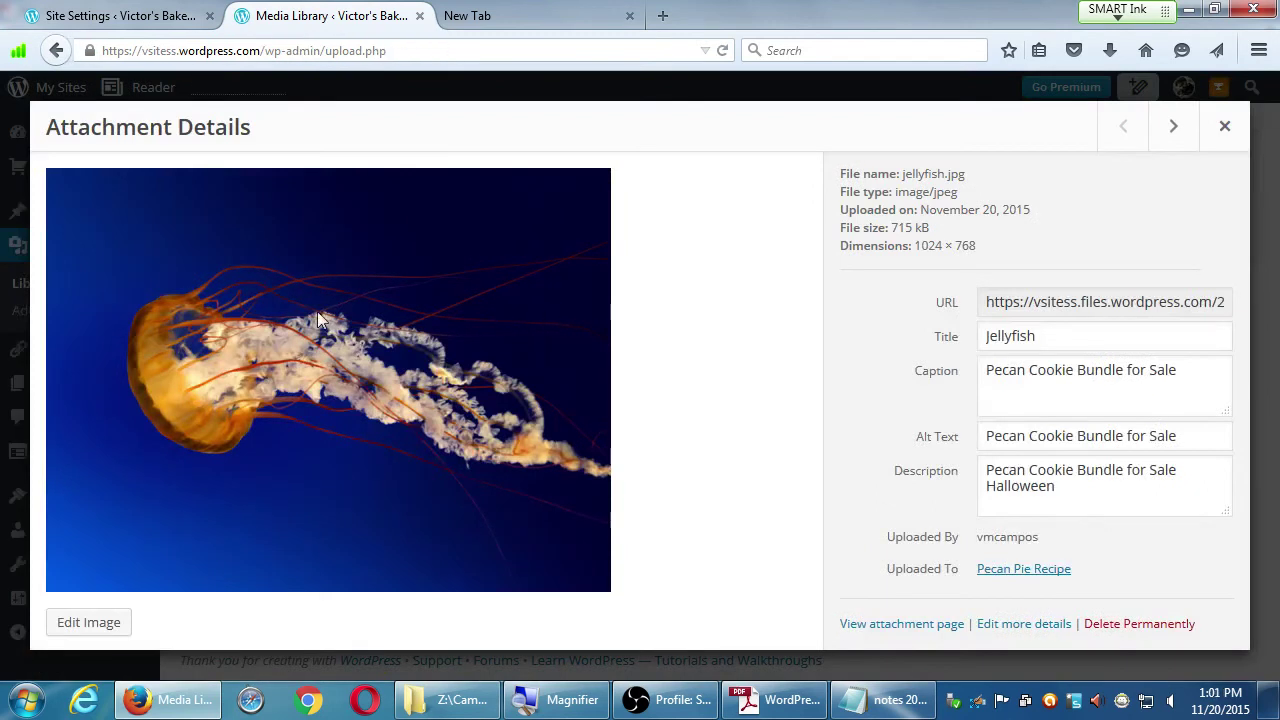
Step: Open the jellyfish image's context options, dismiss them, and select its file URL through to the file name
{"action": "right_click", "coordinate": [318, 320]}
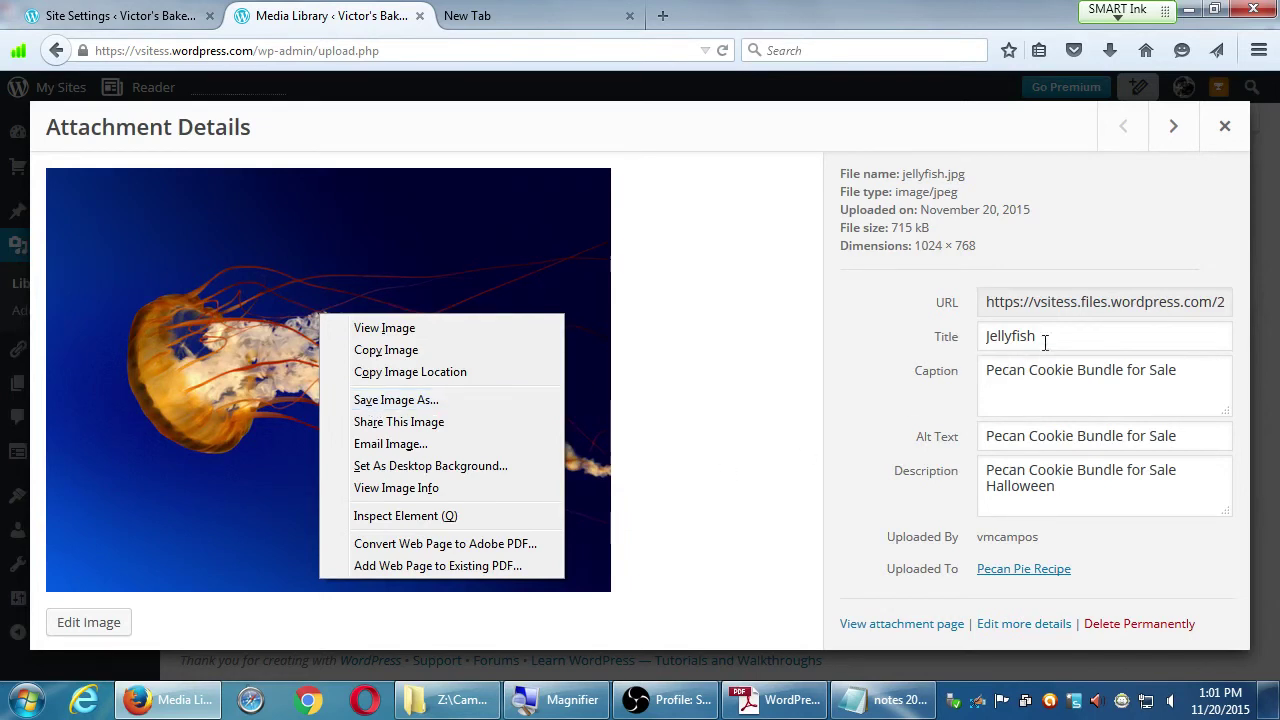
{"action": "left_click", "coordinate": [1105, 305]}
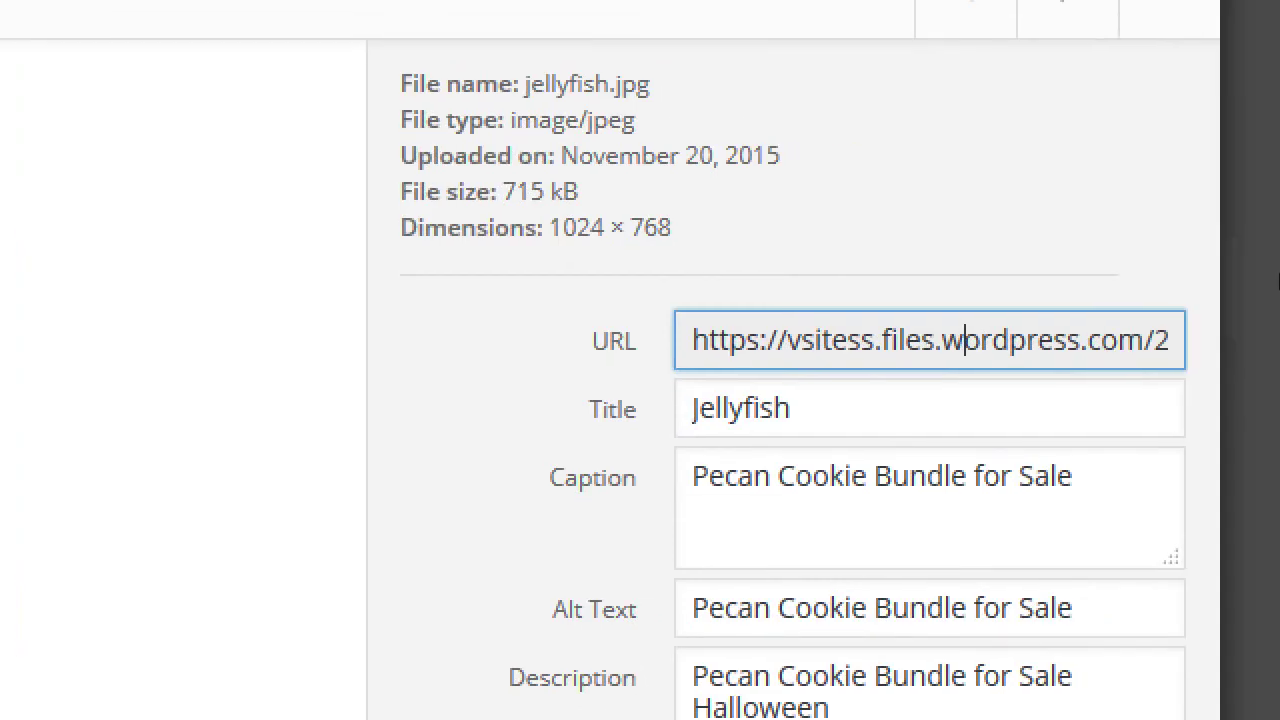
{"action": "left_click_drag", "start_coordinate": [1057, 305], "coordinate": [1272, 291]}
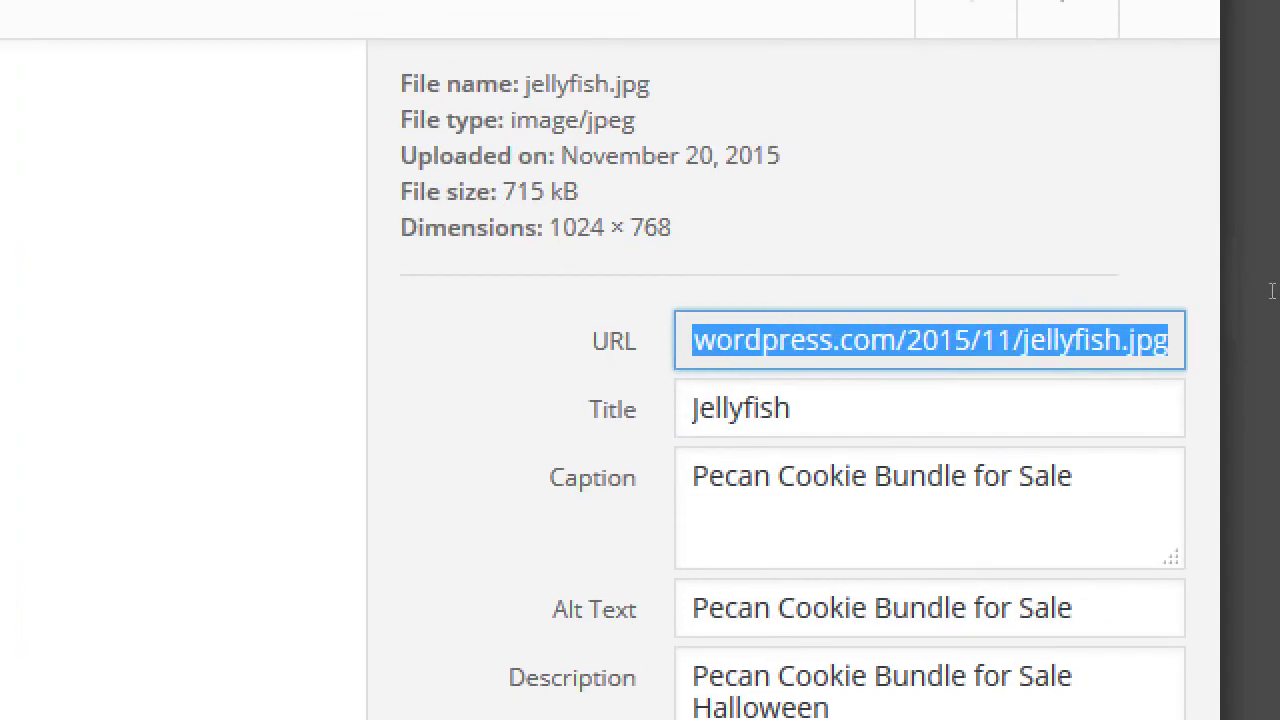
Step: Examine the domain, year folder, month folder and file name within the jellyfish image's URL
{"action": "left_click", "coordinate": [1160, 306]}
{"action": "key", "text": "shift+Right"}
{"action": "key", "text": "shift+Right"}
{"action": "key", "text": "shift+End"}
{"action": "key", "text": "Left"}
{"action": "key", "text": "Left"}
{"action": "key", "text": "Left"}
{"action": "key", "text": "Left"}
{"action": "key", "text": "shift+Left"}
{"action": "key", "text": "shift+Left"}
{"action": "key", "text": "shift+Left"}
{"action": "key", "text": "shift+Left"}
{"action": "key", "text": "shift+Left"}
{"action": "key", "text": "shift+Left"}
{"action": "key", "text": "shift+Left"}
{"action": "key", "text": "shift+Left"}
{"action": "key", "text": "shift+Left"}
{"action": "key", "text": "shift+Left"}
{"action": "key", "text": "shift+Left"}
{"action": "key", "text": "shift+Left"}
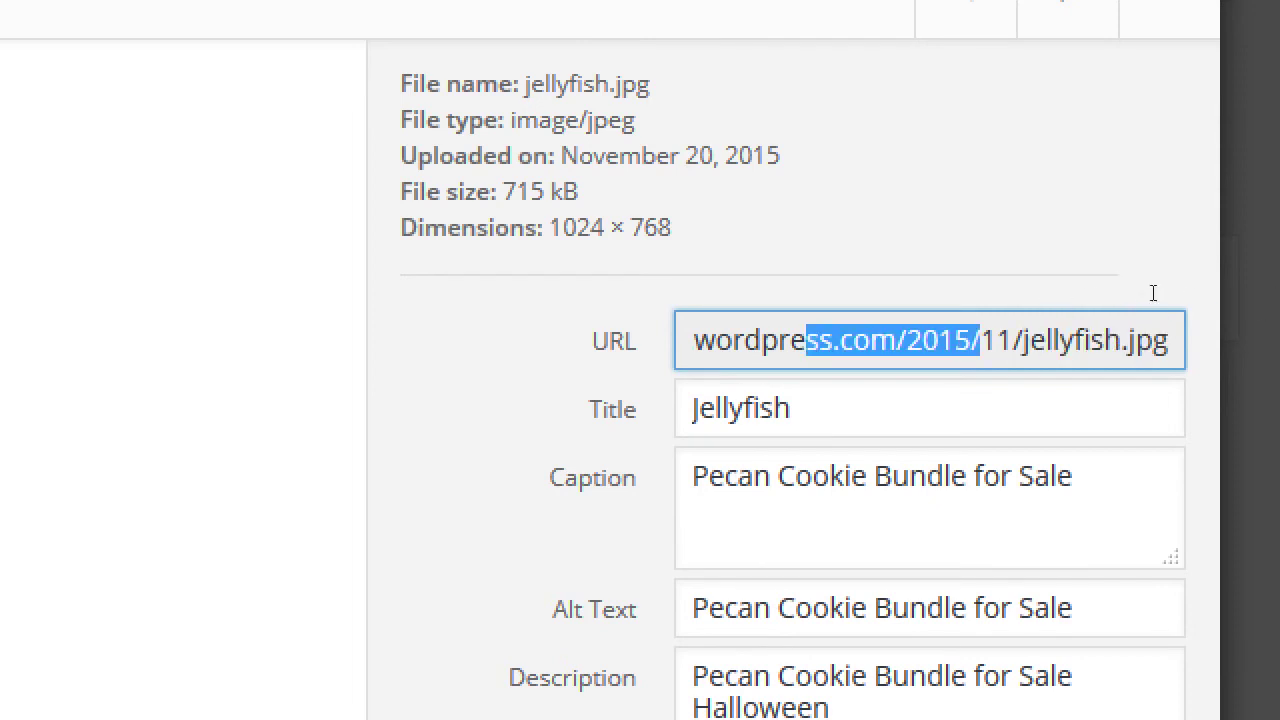
{"action": "key", "text": "Right"}
{"action": "key", "text": "Right"}
{"action": "key", "text": "Right"}
{"action": "key", "text": "Right"}
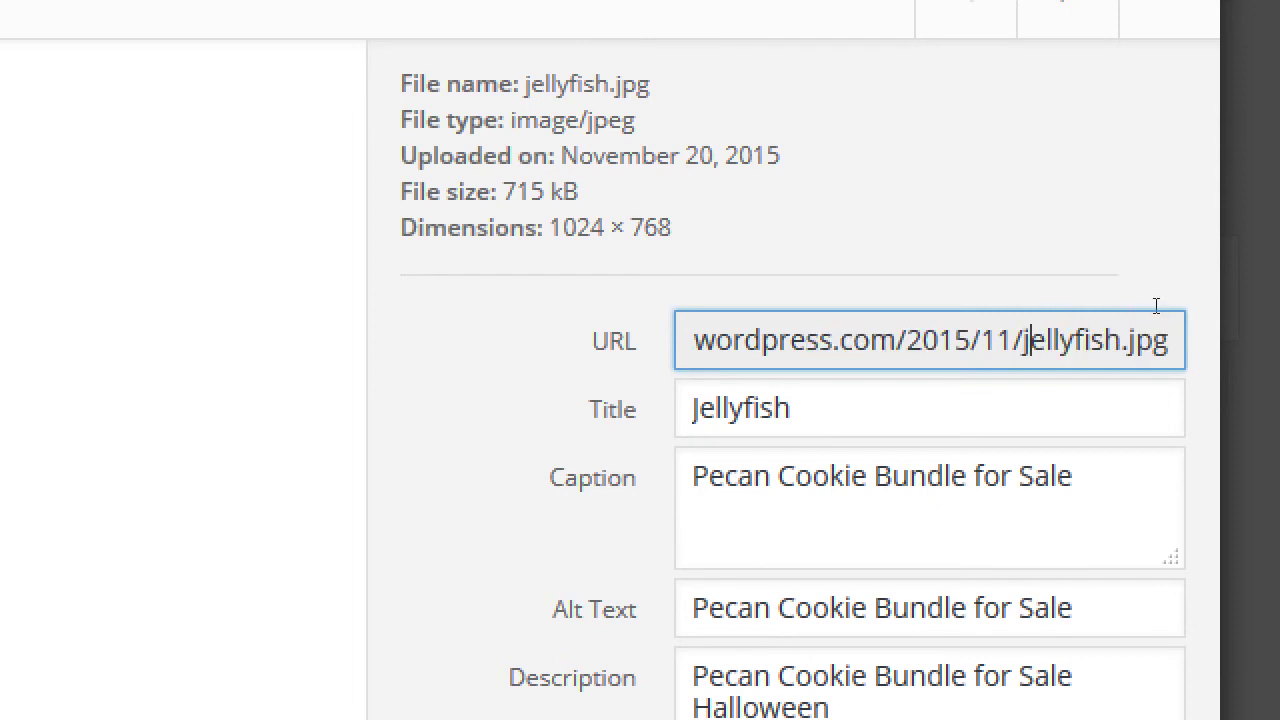